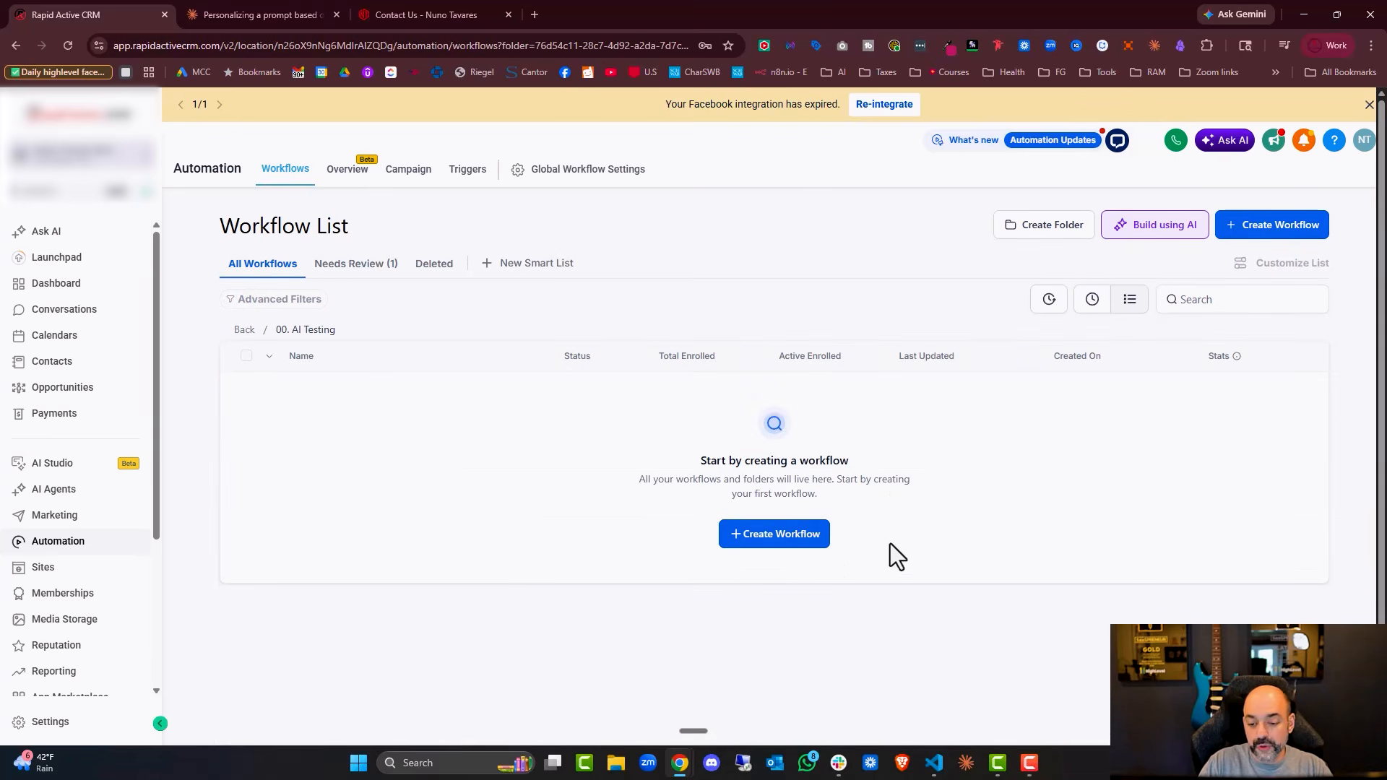
- Create a new workflow from scratch and add a Form Submitted trigger to it
{"action": "left_click", "coordinate": [779, 541]}
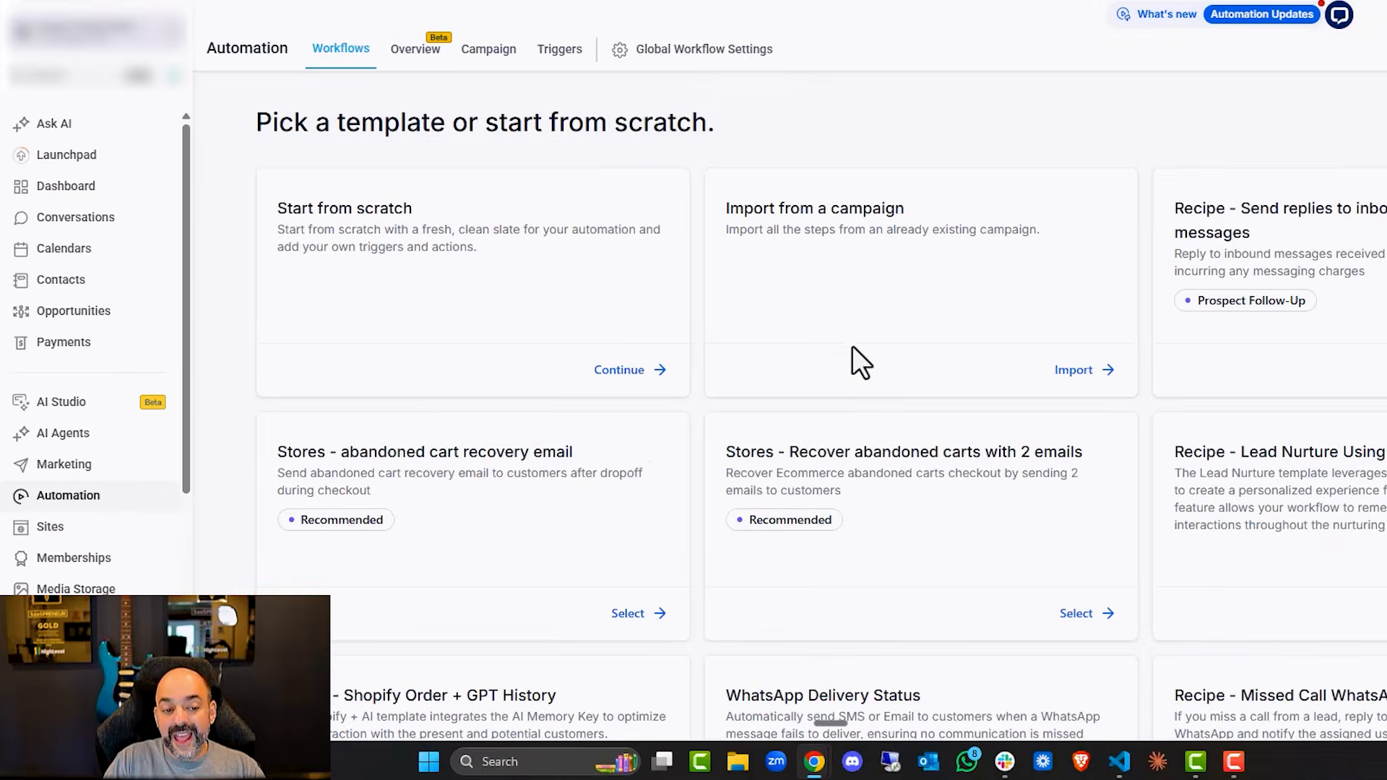
{"action": "left_click", "coordinate": [656, 370]}
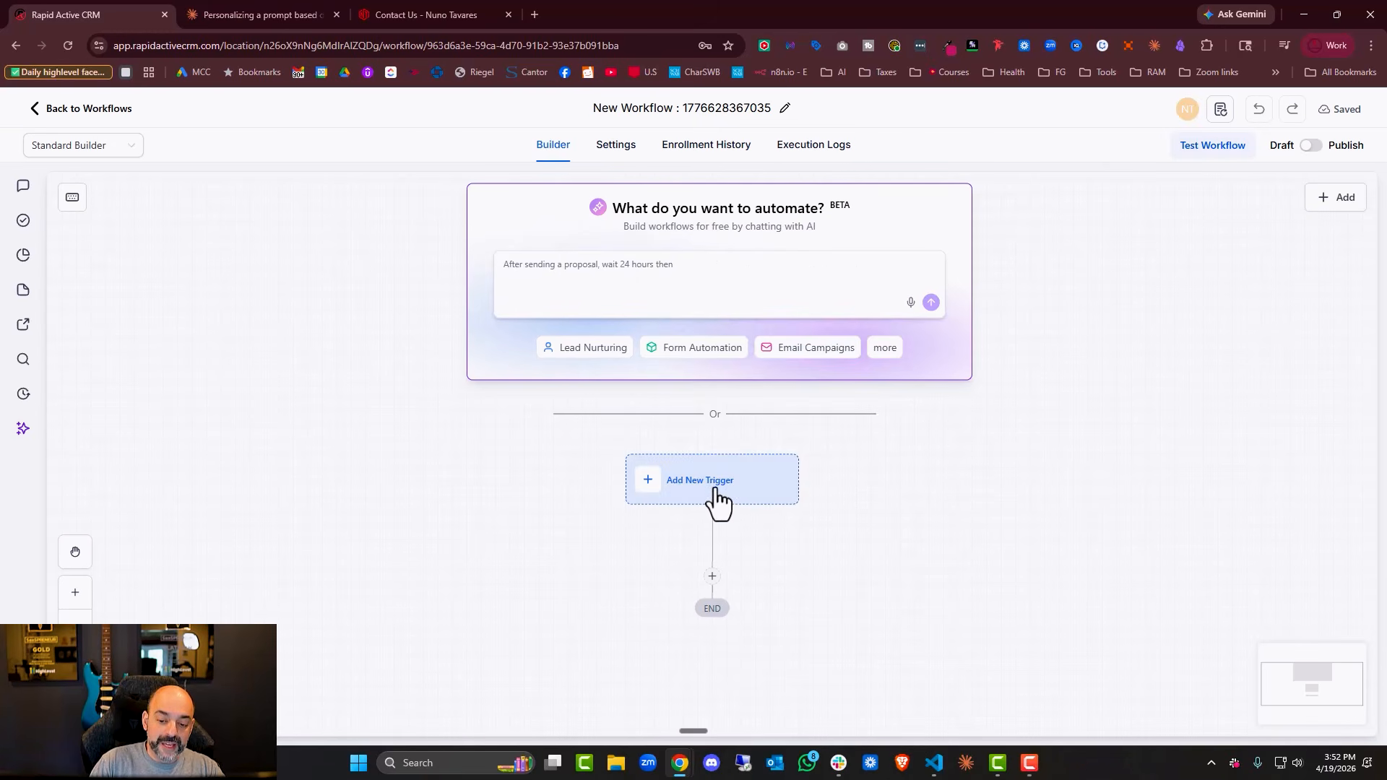
{"action": "left_click", "coordinate": [717, 488]}
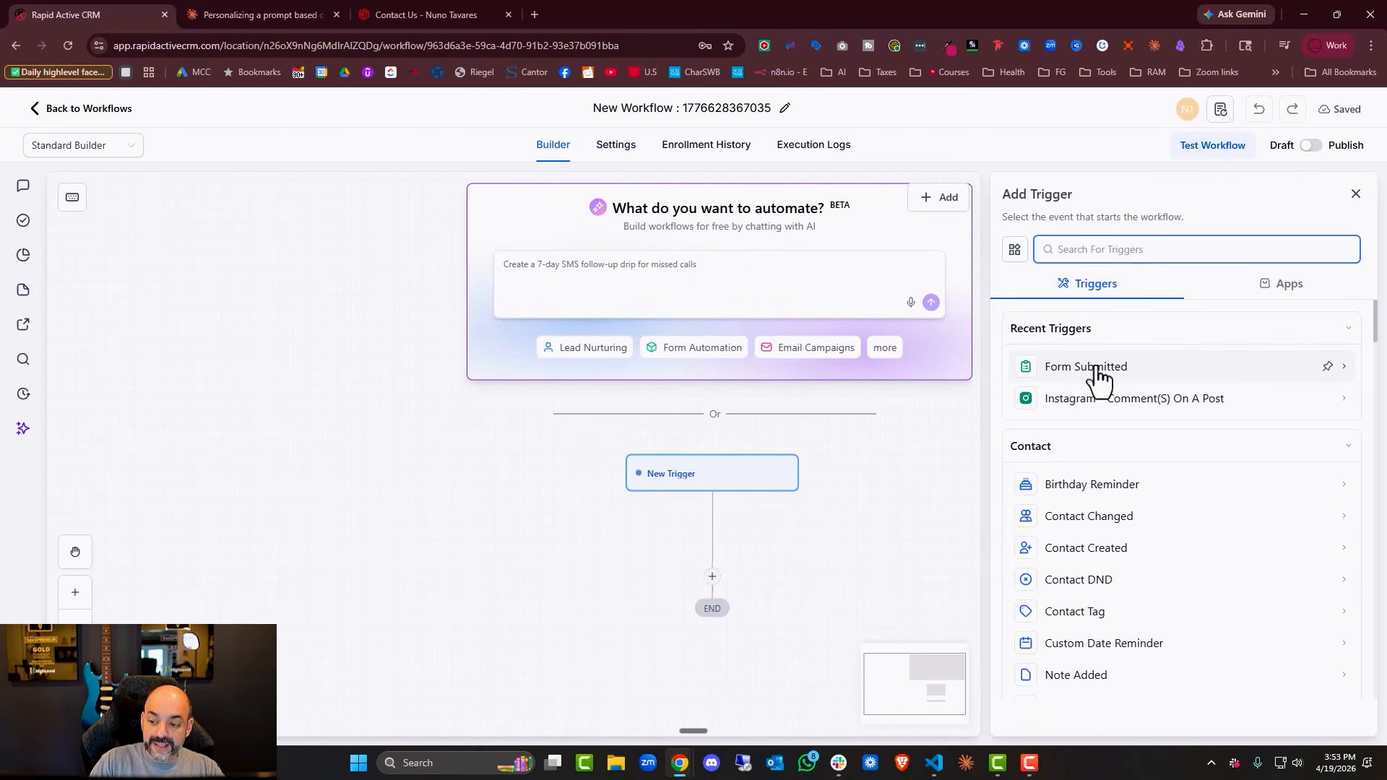
{"action": "left_click", "coordinate": [1085, 367]}
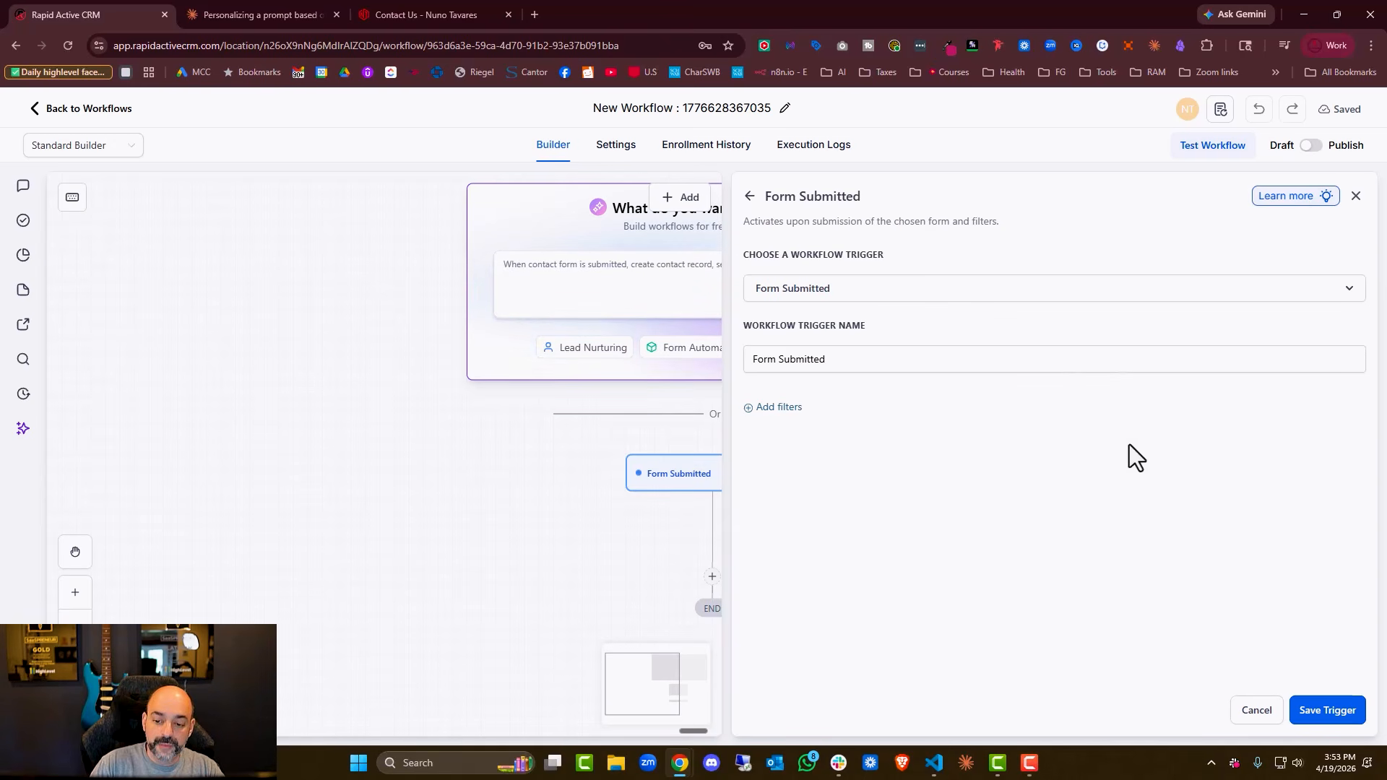
- Filter the trigger so the form is "05. Website Contact Form", and save the trigger
{"action": "left_click", "coordinate": [766, 410]}
{"action": "left_click", "coordinate": [836, 433]}
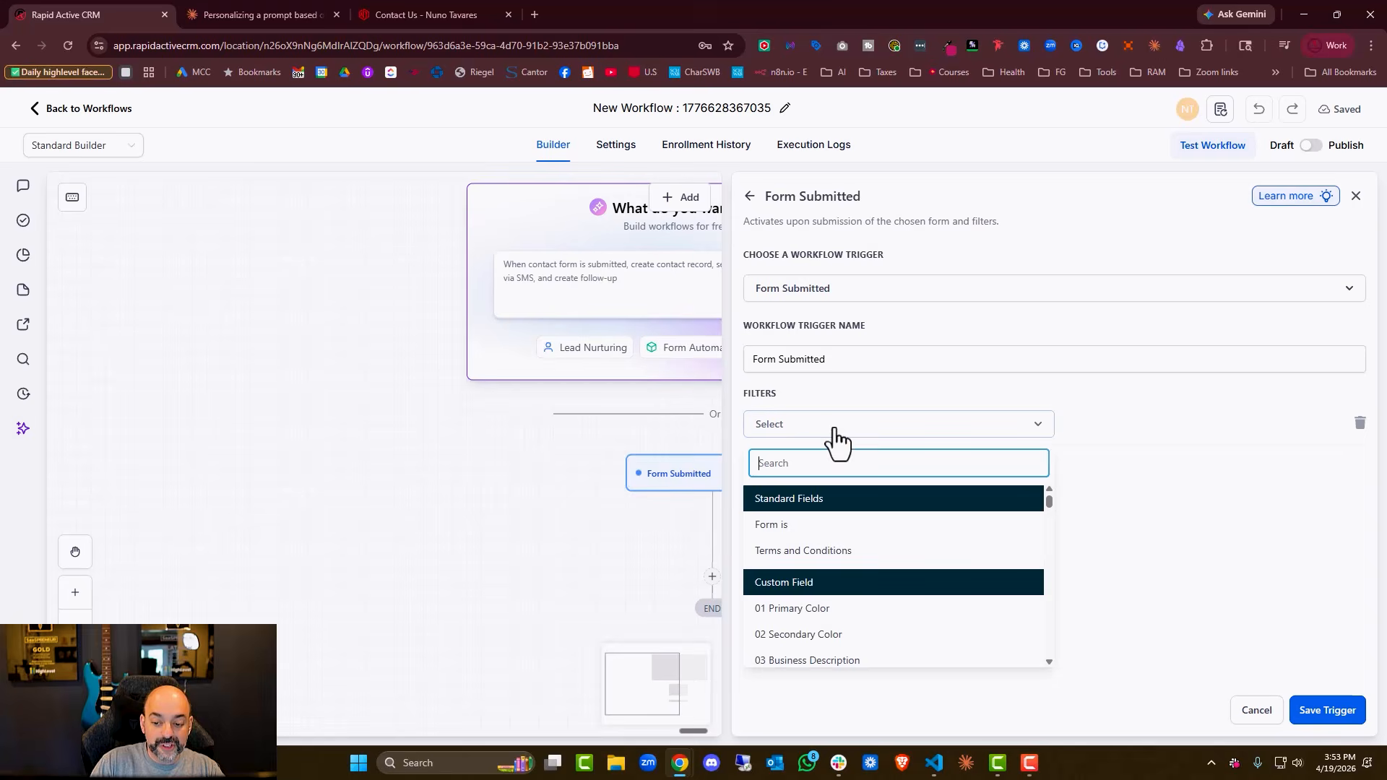
{"action": "left_click", "coordinate": [821, 525]}
{"action": "left_click", "coordinate": [1169, 432]}
{"action": "type", "text": "ewe"}
{"action": "key", "text": "BackSpace"}
{"action": "key", "text": "BackSpace"}
{"action": "key", "text": "BackSpace"}
{"action": "type", "text": "website"}
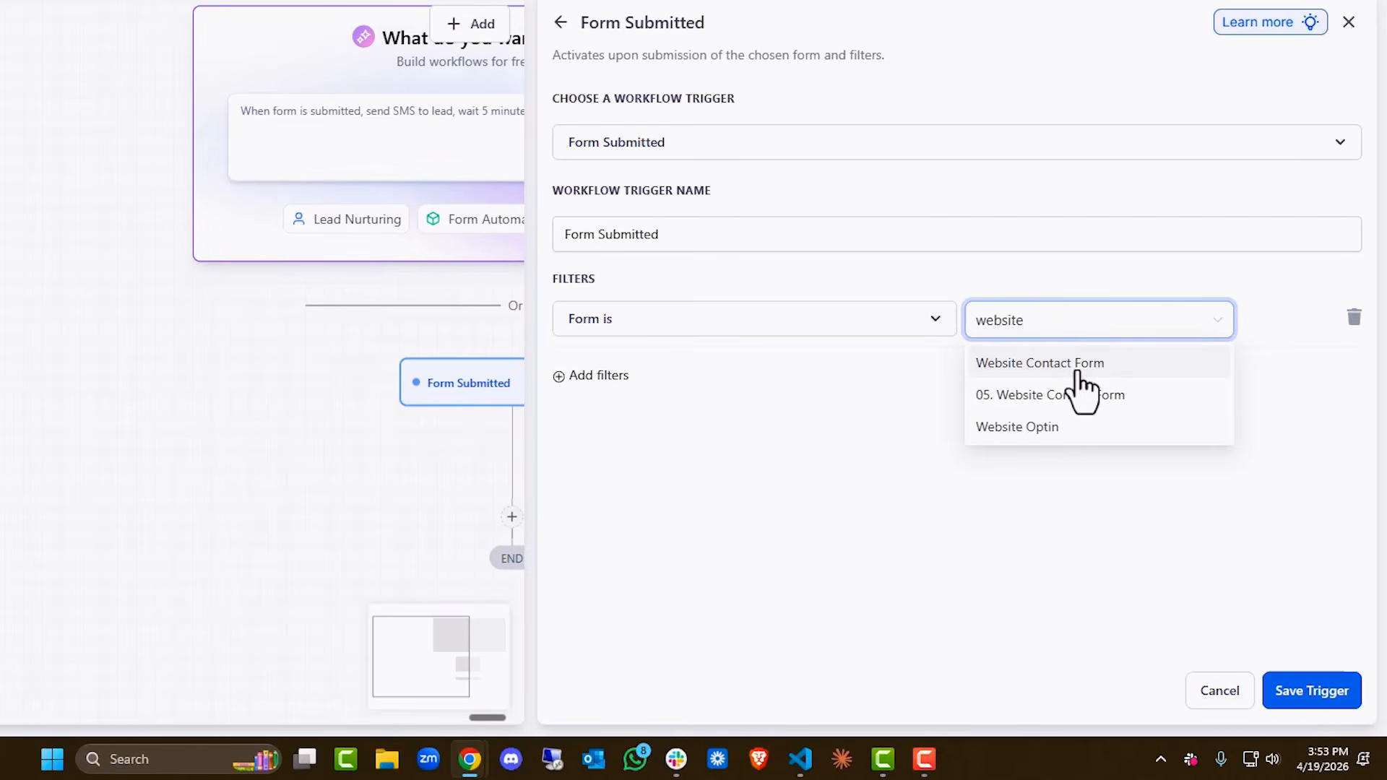
{"action": "left_click", "coordinate": [1082, 395]}
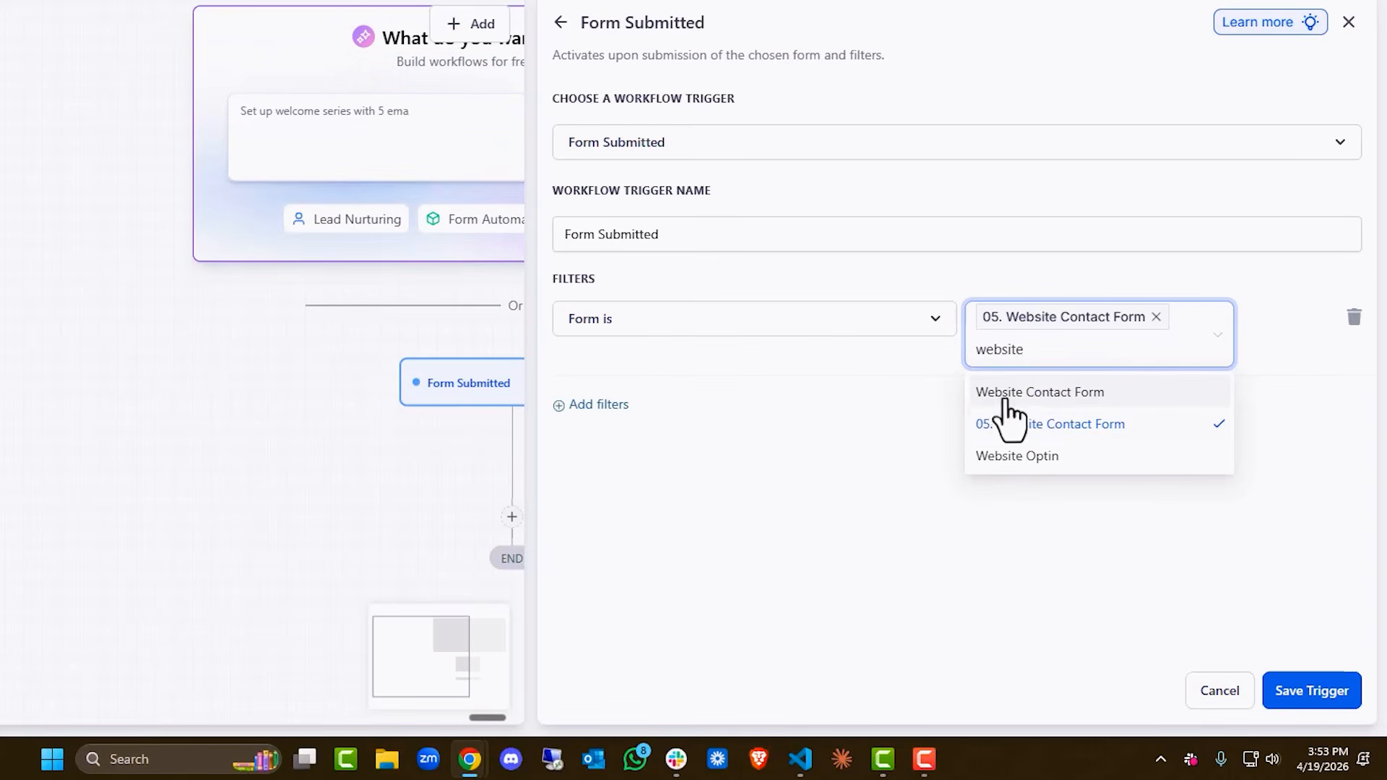
{"action": "left_click", "coordinate": [873, 379]}
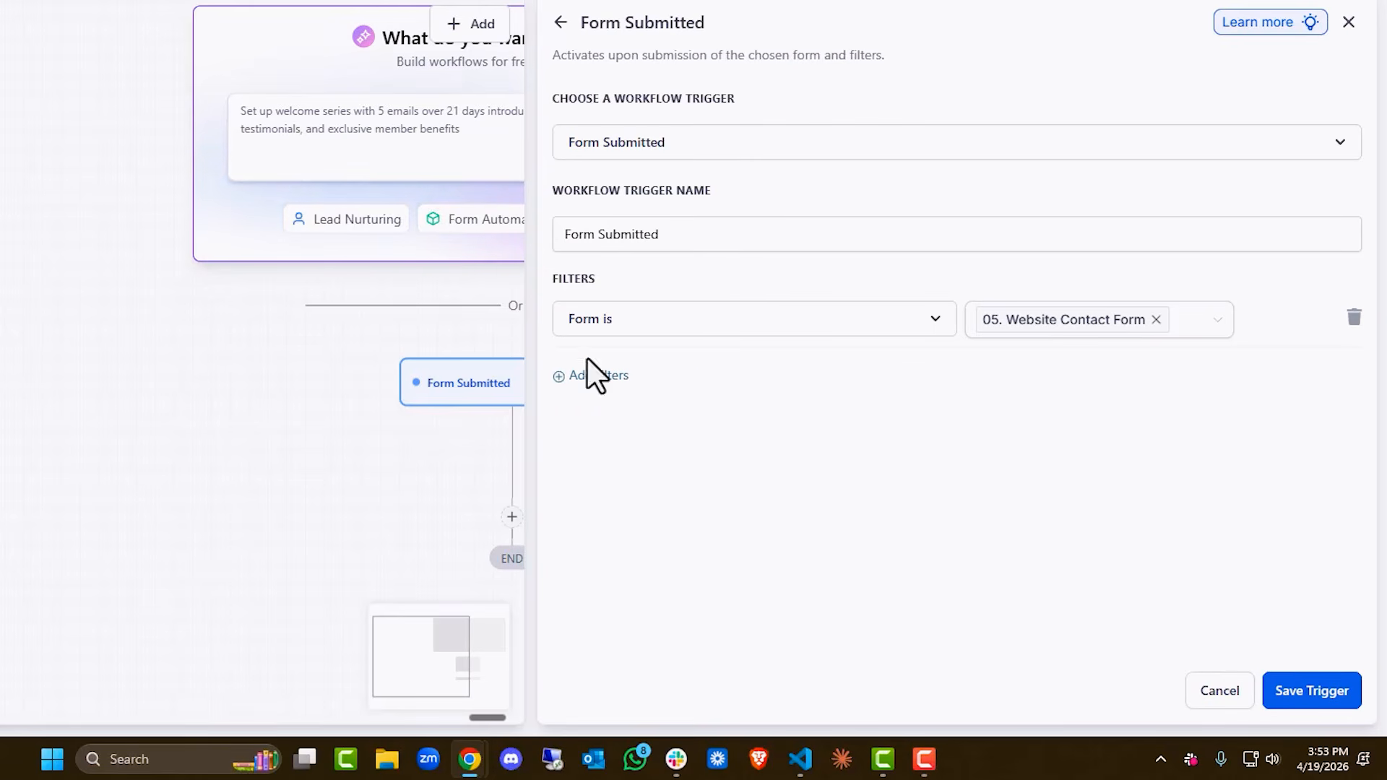
{"action": "left_click", "coordinate": [1324, 700]}
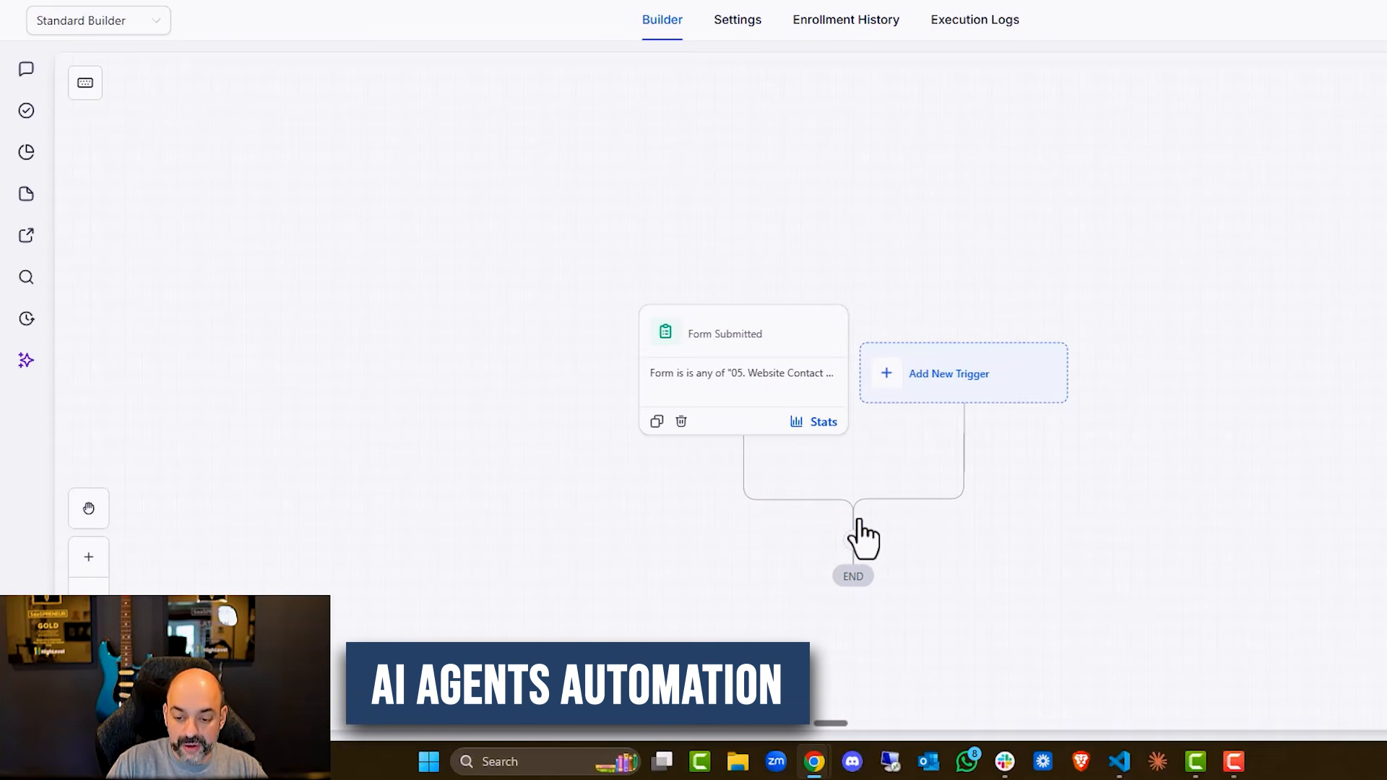
- Add the Workflow AI action AI Agent to the workflow after the Form Submitted trigger
{"action": "left_click", "coordinate": [853, 543]}
{"action": "scroll", "coordinate": [1201, 366], "scroll_direction": "down", "scroll_amount": 5}
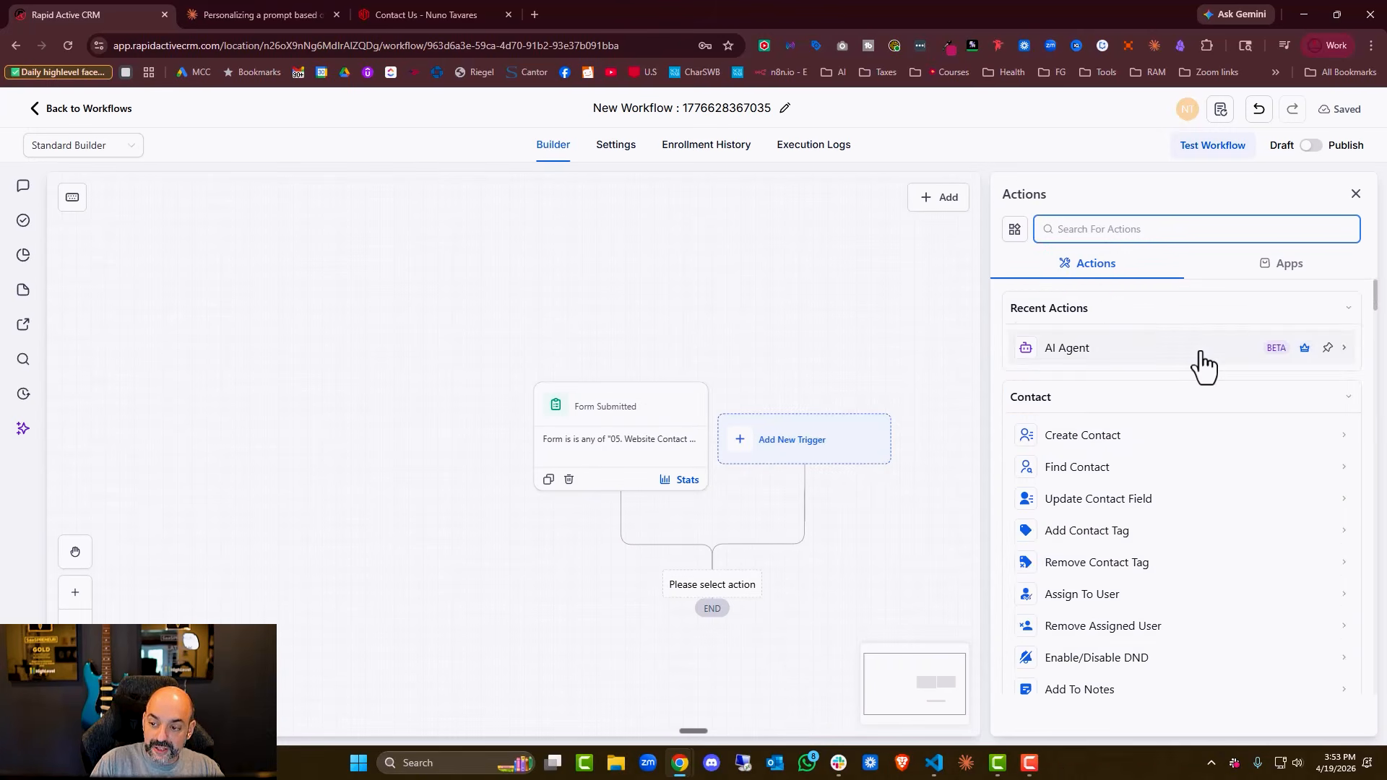
{"action": "scroll", "coordinate": [1201, 365], "scroll_direction": "down", "scroll_amount": 10}
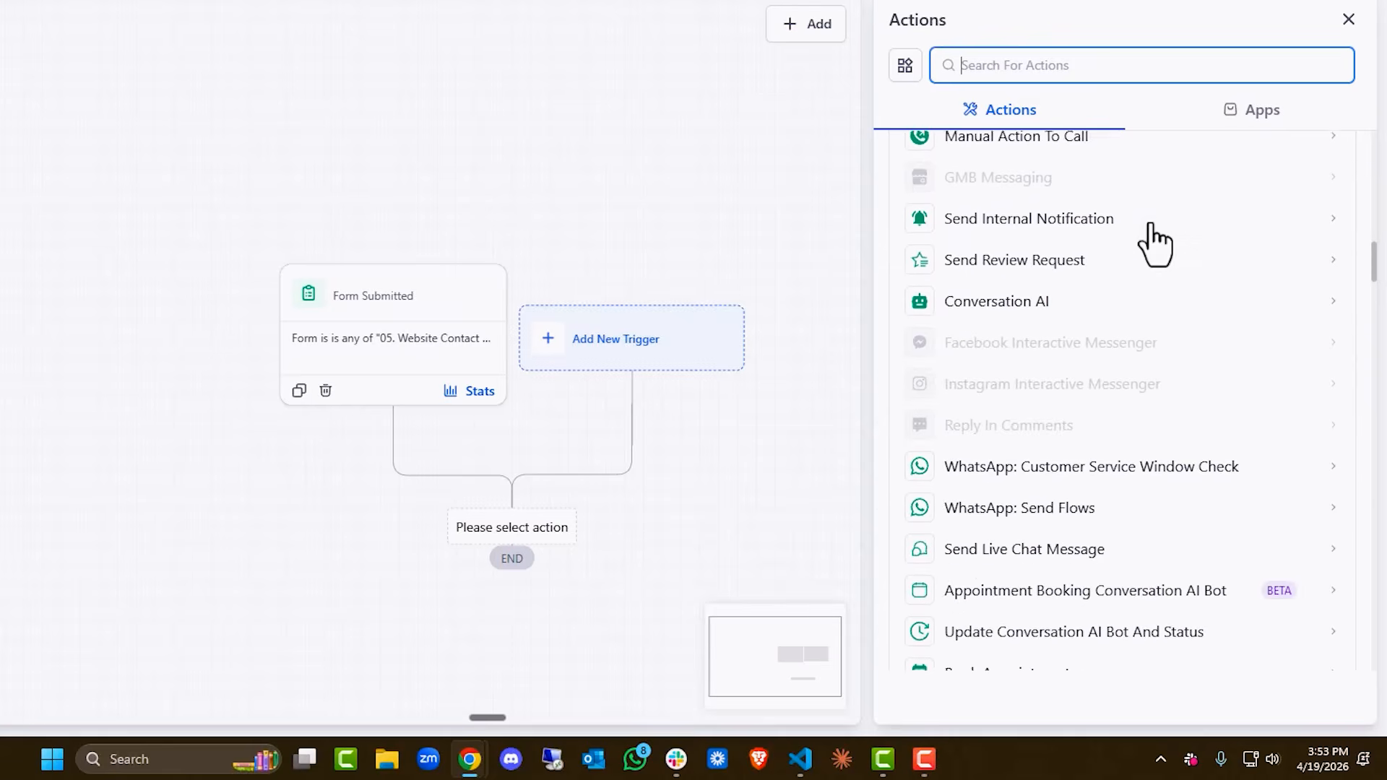
{"action": "scroll", "coordinate": [1154, 244], "scroll_direction": "down", "scroll_amount": 15}
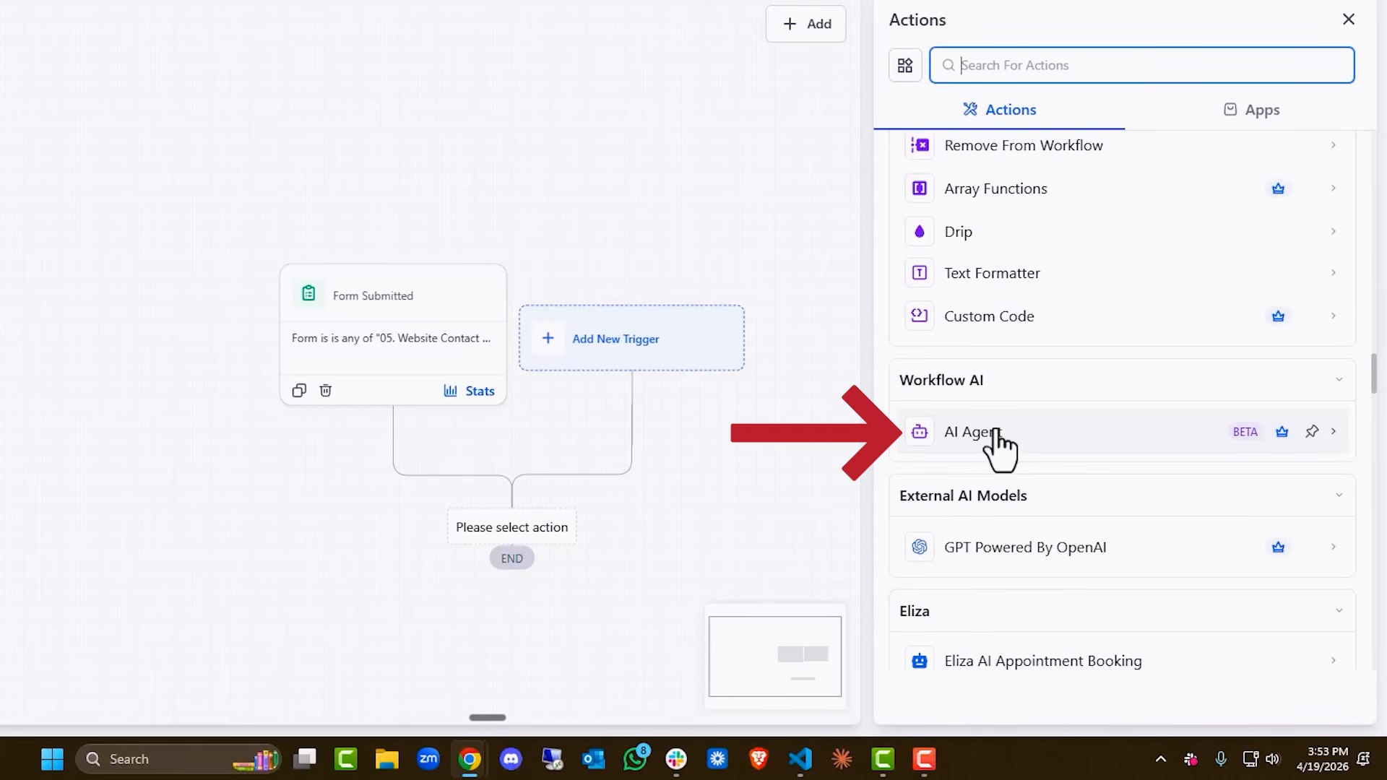
{"action": "left_click", "coordinate": [995, 434]}
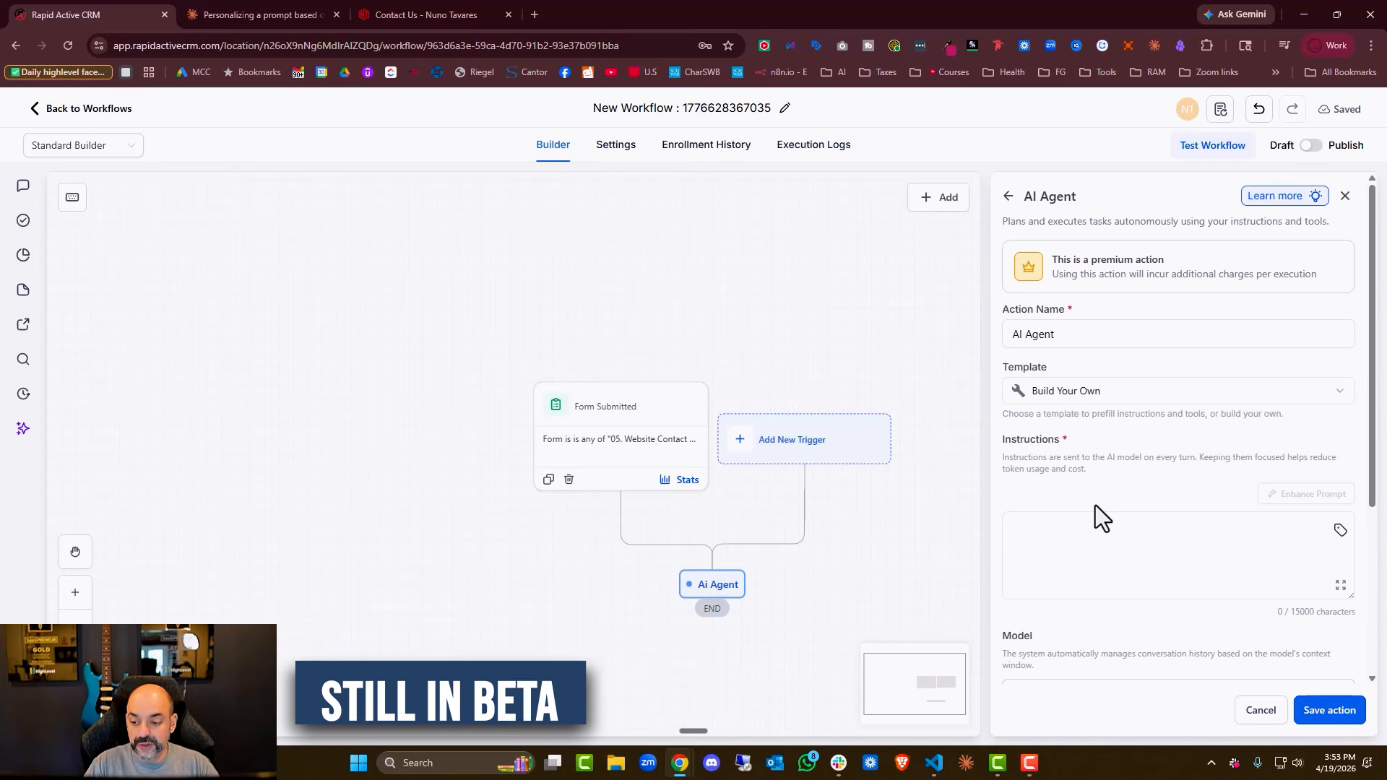
- Look over the AI Agent settings and examine the available pre-made templates and the triggers they require
{"action": "scroll", "coordinate": [1129, 340], "scroll_direction": "down", "scroll_amount": 2}
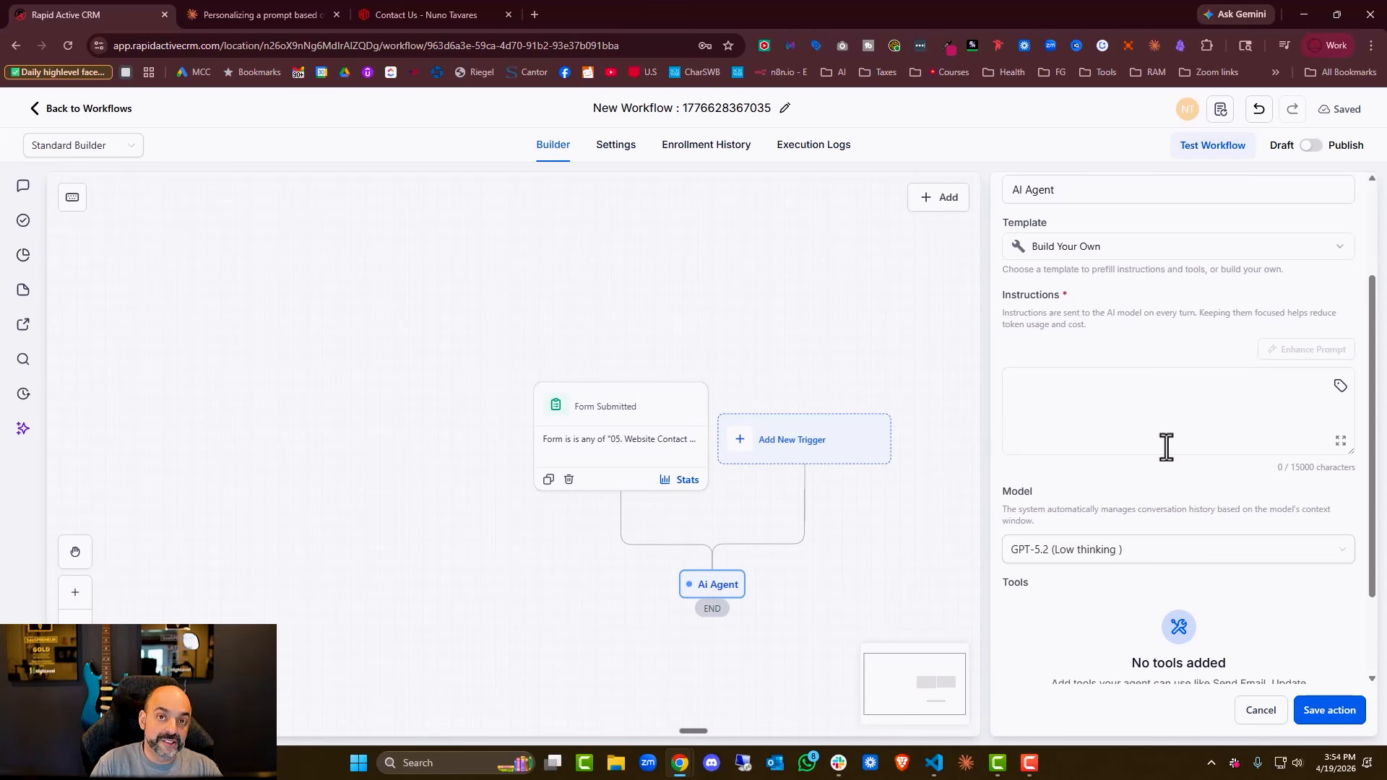
{"action": "scroll", "coordinate": [1250, 450], "scroll_direction": "up", "scroll_amount": 2}
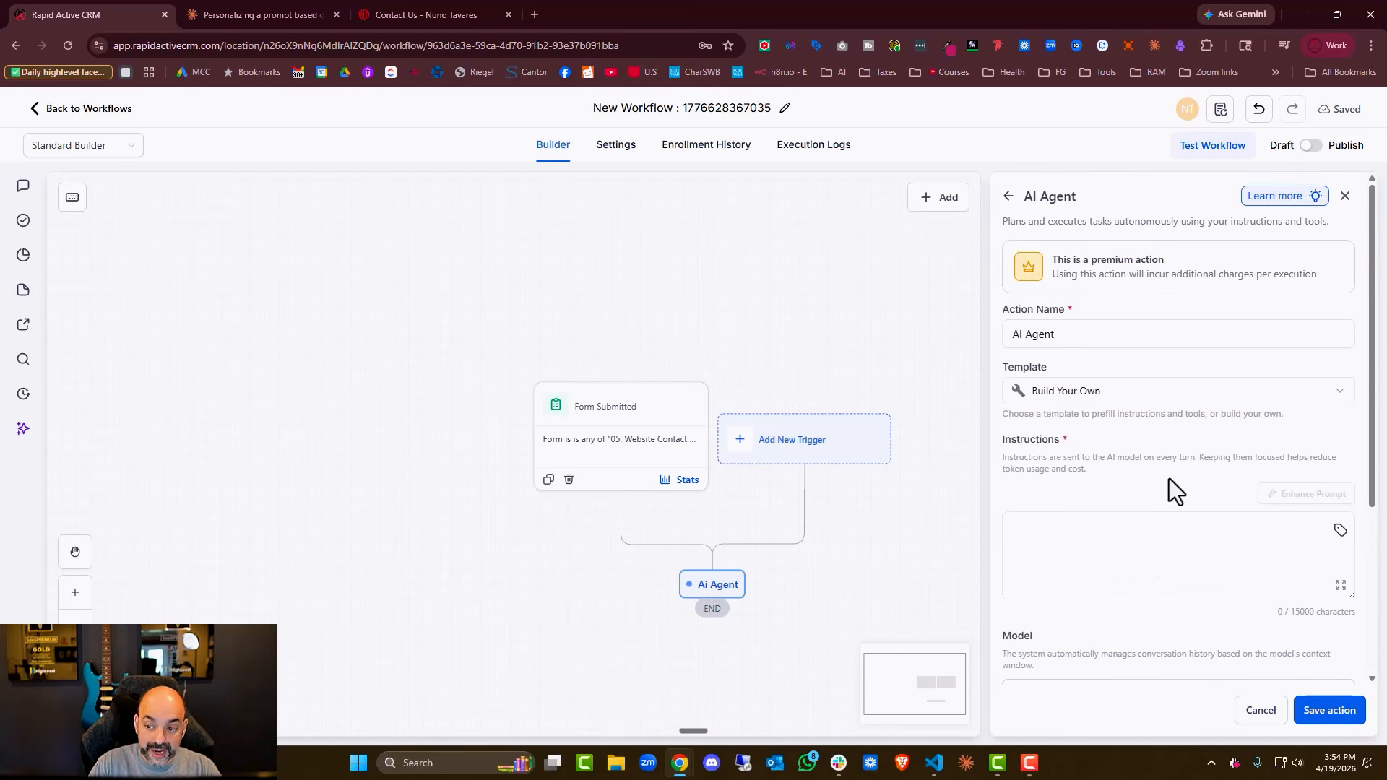
{"action": "left_click", "coordinate": [1145, 394]}
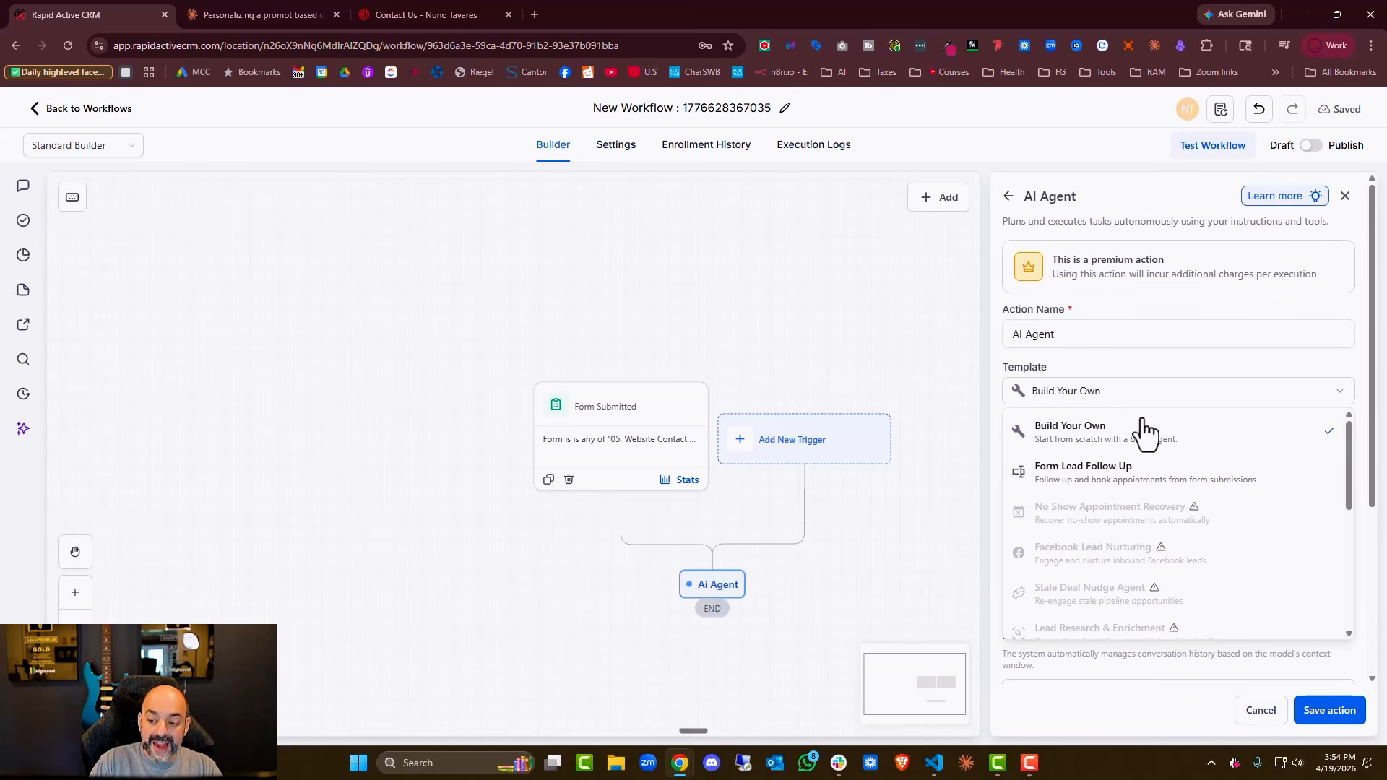
{"action": "scroll", "coordinate": [1211, 497], "scroll_direction": "down", "scroll_amount": 8}
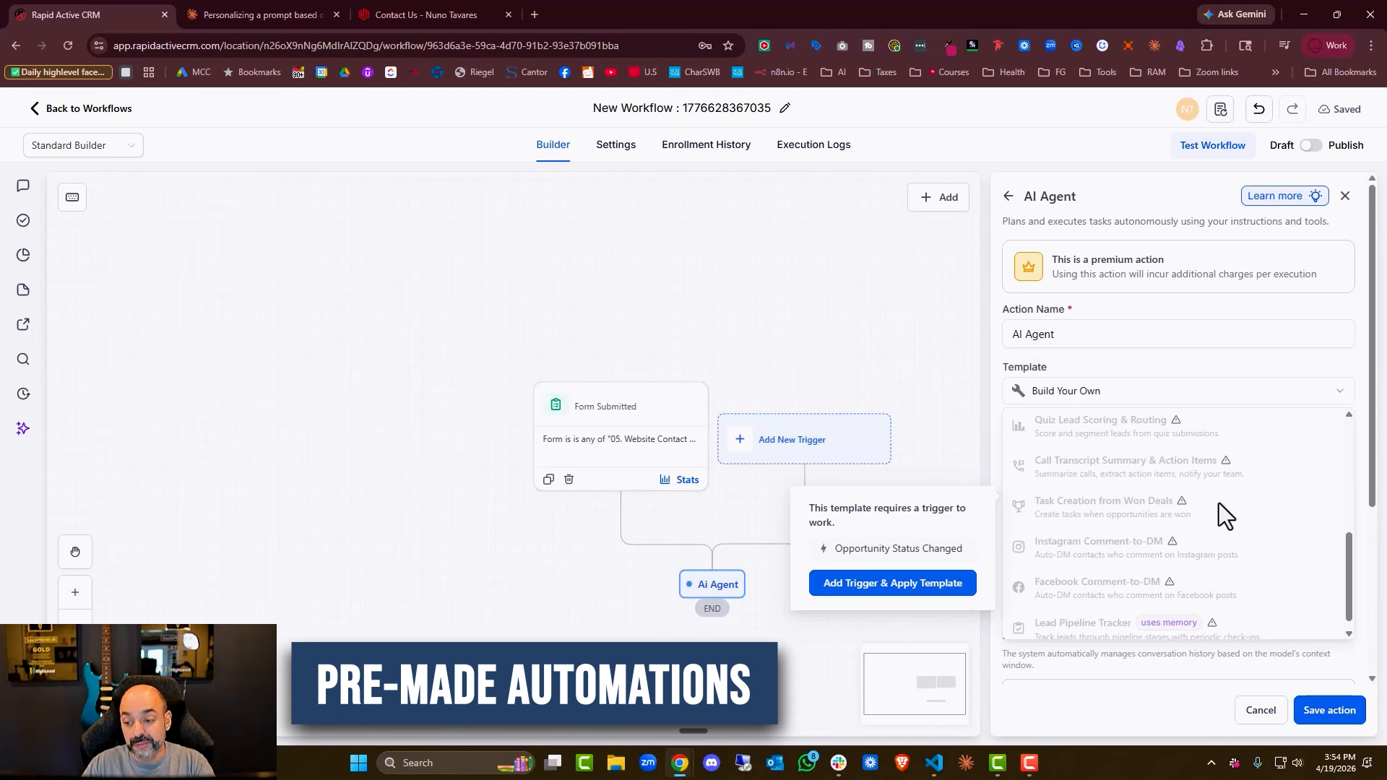
{"action": "scroll", "coordinate": [1170, 458], "scroll_direction": "up", "scroll_amount": 3}
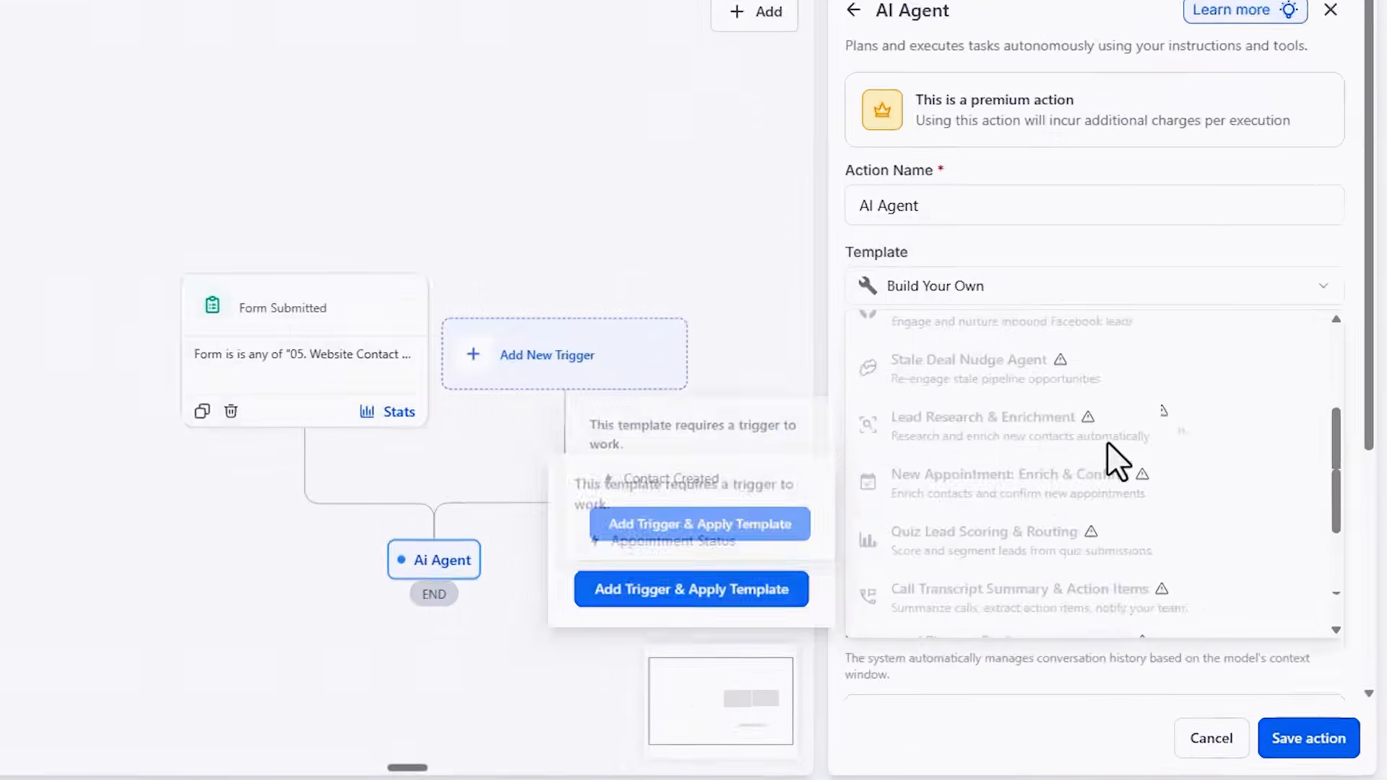
{"action": "scroll", "coordinate": [1107, 444], "scroll_direction": "up", "scroll_amount": 3}
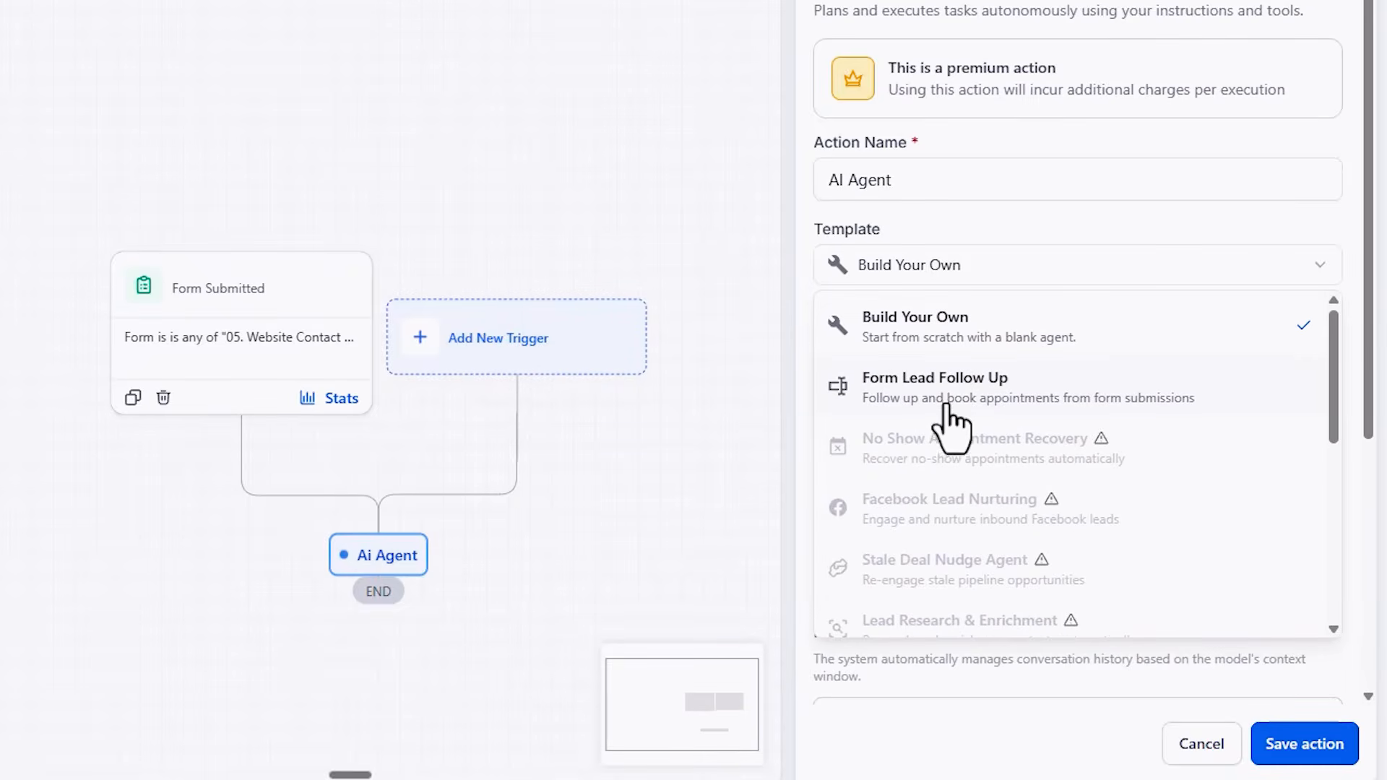
{"action": "scroll", "coordinate": [948, 408], "scroll_direction": "down", "scroll_amount": 2}
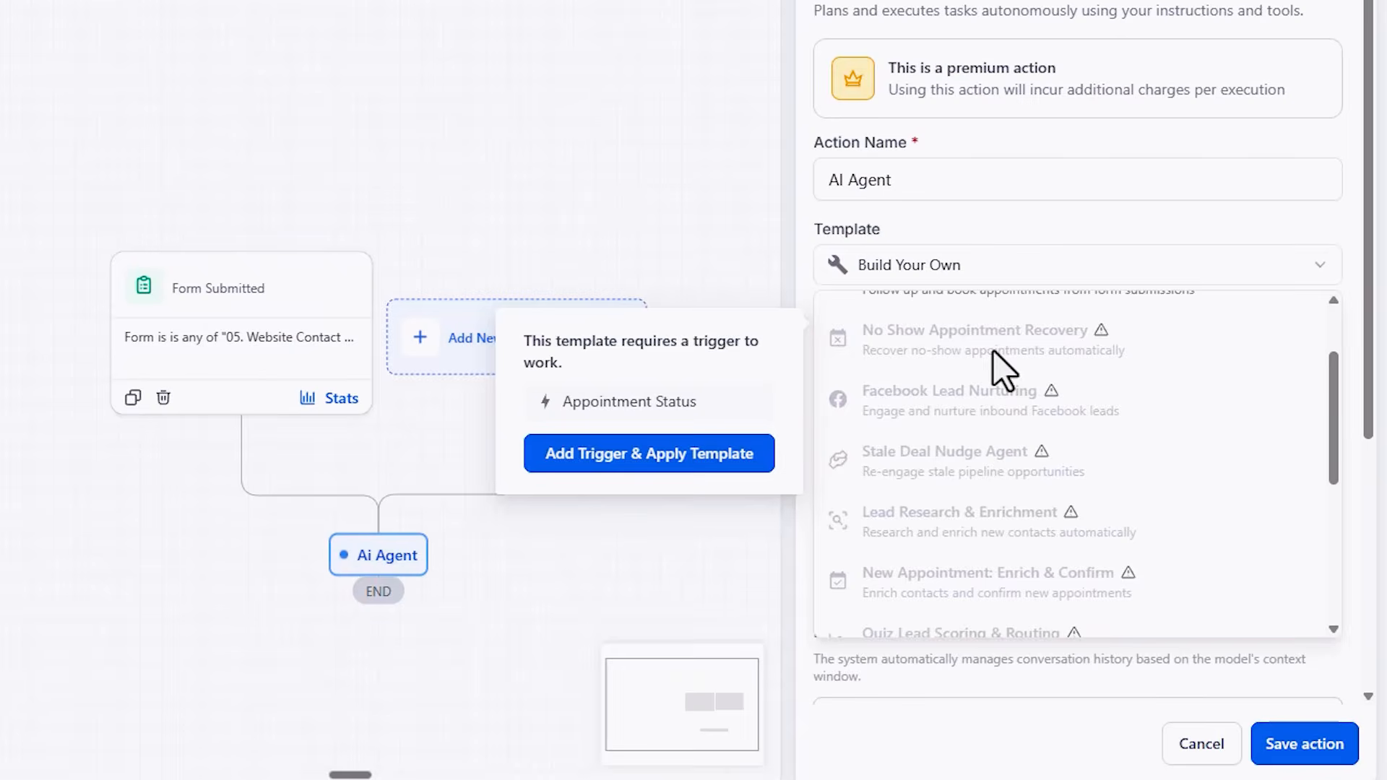
{"action": "scroll", "coordinate": [969, 349], "scroll_direction": "down", "scroll_amount": 1}
{"action": "scroll", "coordinate": [955, 441], "scroll_direction": "up", "scroll_amount": 1}
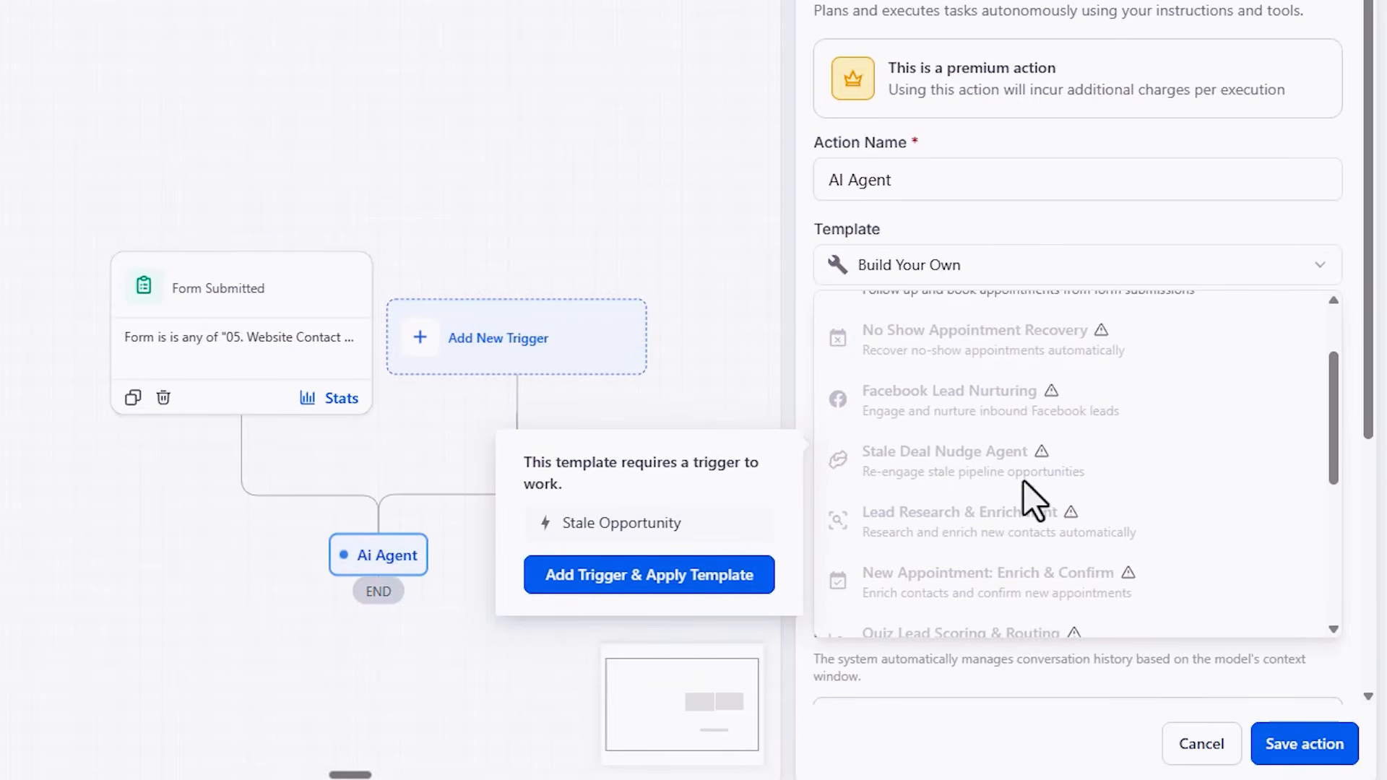
{"action": "scroll", "coordinate": [1033, 499], "scroll_direction": "down", "scroll_amount": 2}
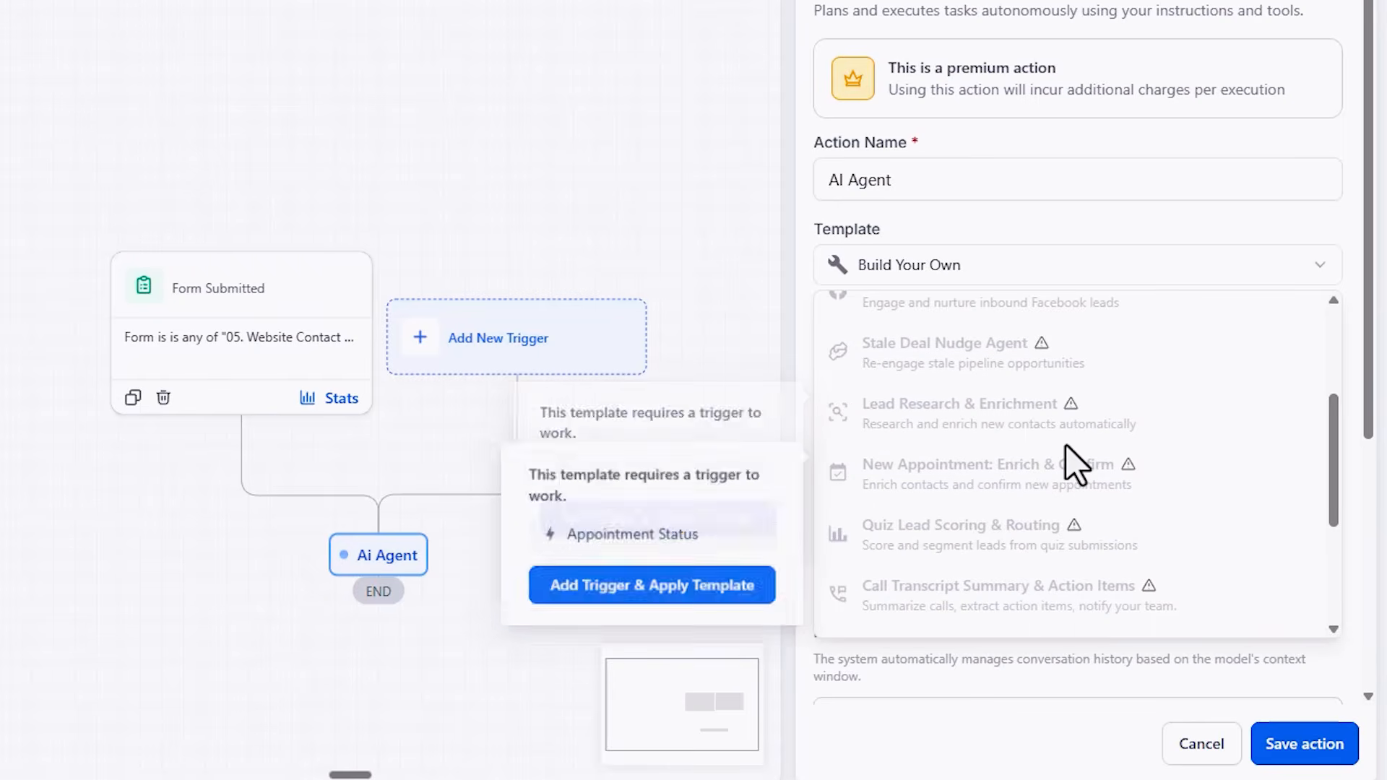
{"action": "scroll", "coordinate": [1083, 440], "scroll_direction": "down", "scroll_amount": 2}
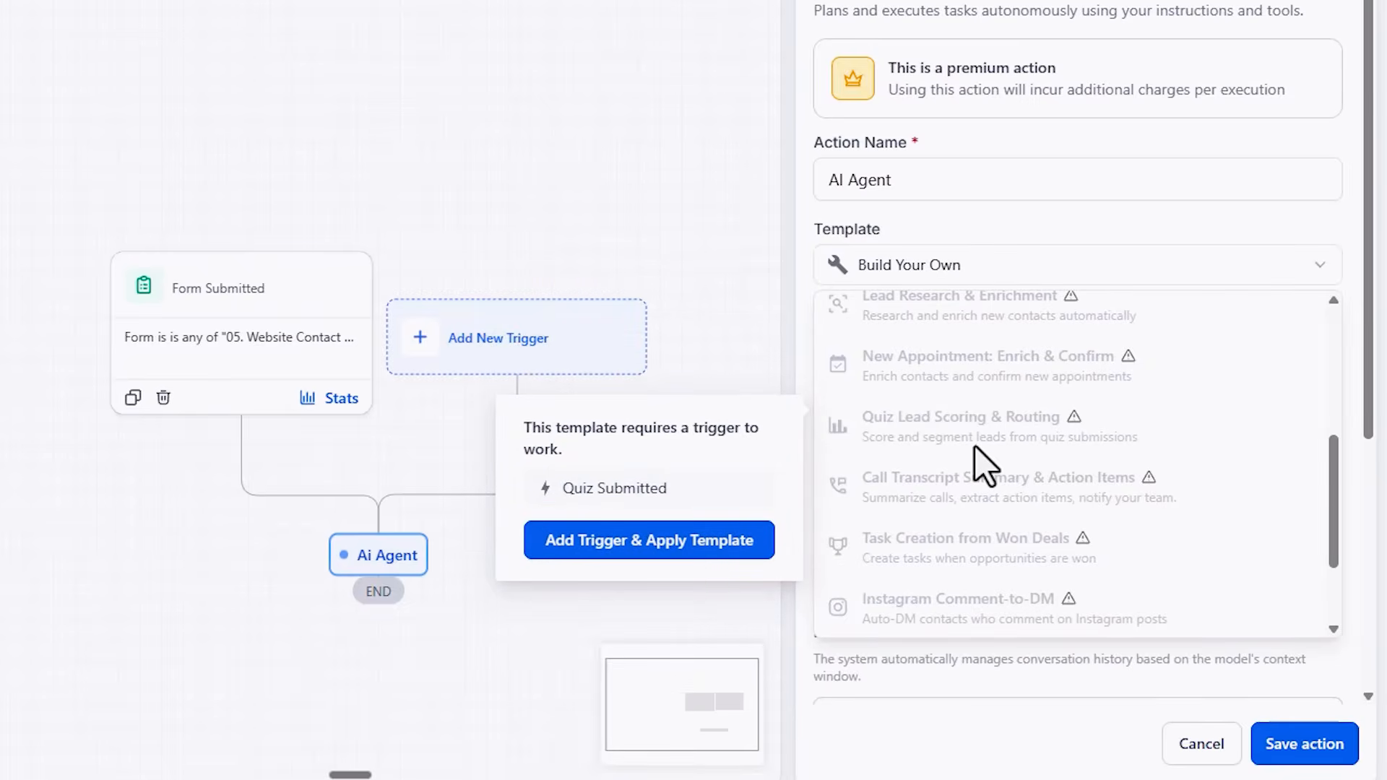
{"action": "scroll", "coordinate": [986, 466], "scroll_direction": "down", "scroll_amount": 2}
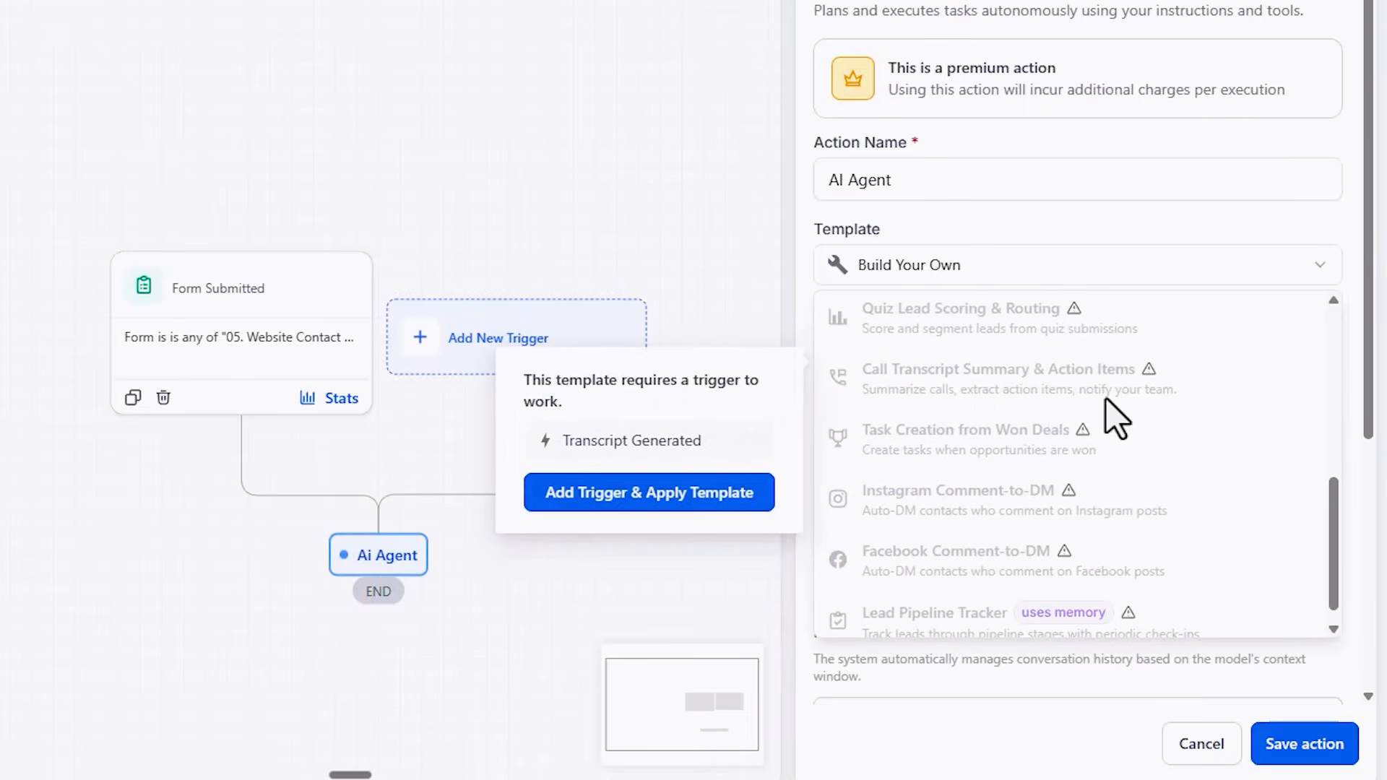
{"action": "scroll", "coordinate": [1116, 426], "scroll_direction": "down", "scroll_amount": 1}
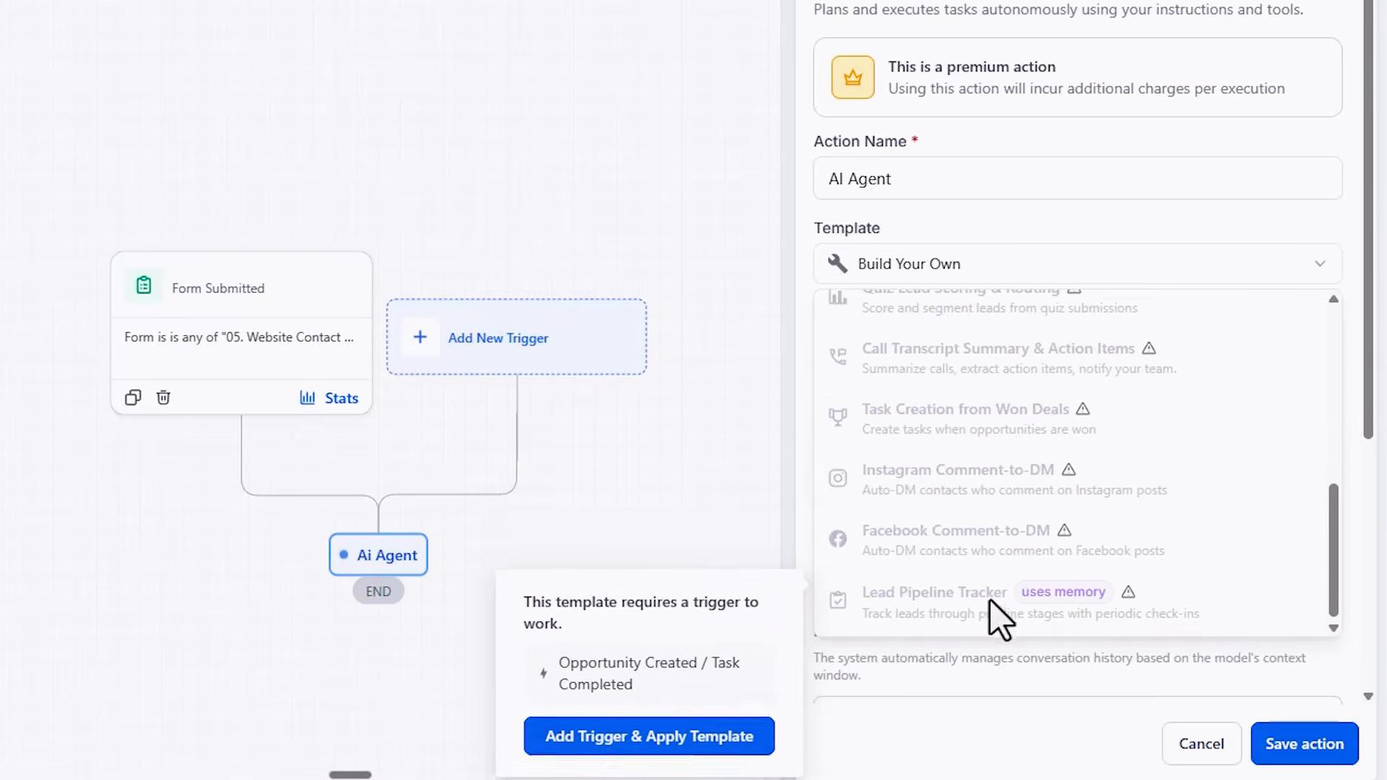
- Apply the Form Lead Follow Up template to the AI Agent action
{"action": "scroll", "coordinate": [1000, 619], "scroll_direction": "down", "scroll_amount": 2}
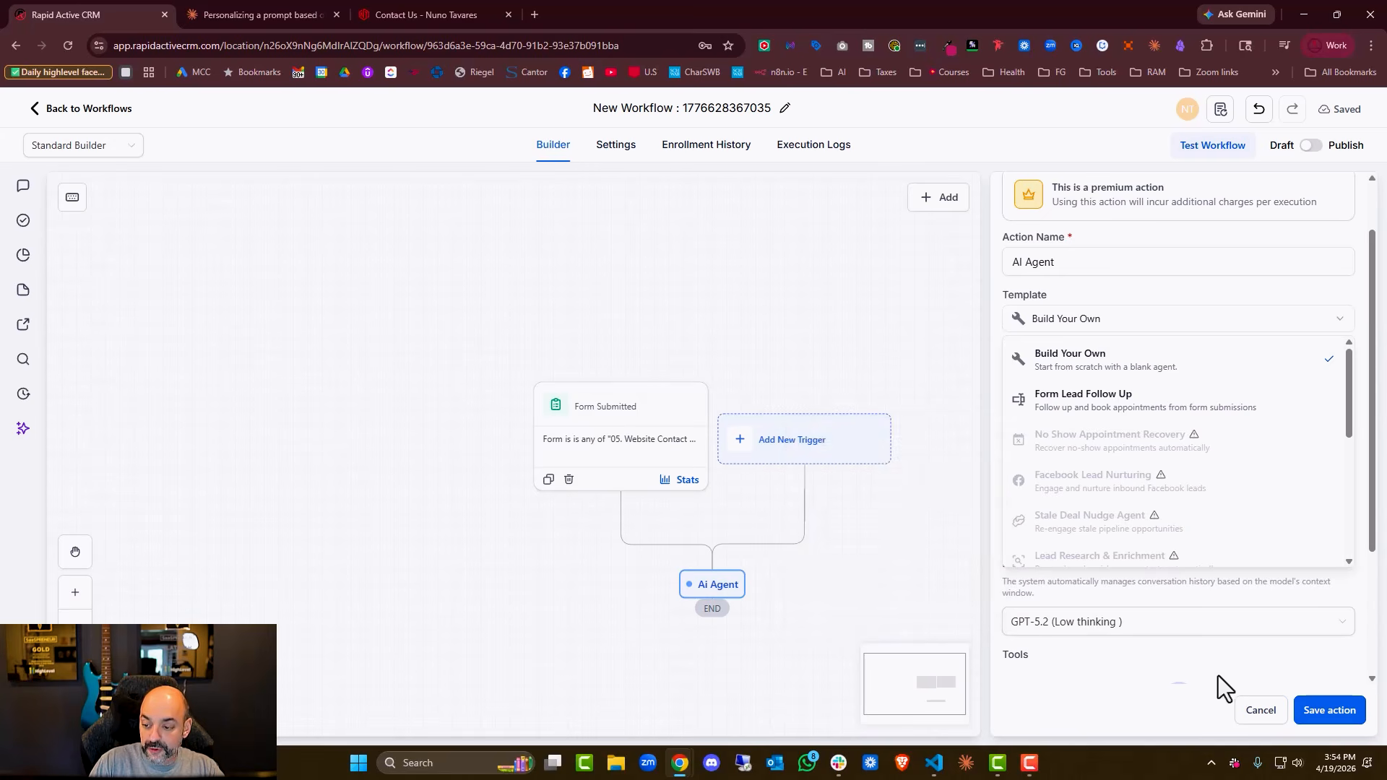
{"action": "left_click", "coordinate": [1128, 404]}
- Read the template's prefilled instructions and its configuration values for skip tags, assigned user, pipeline, initial stage and business description
{"action": "scroll", "coordinate": [1236, 524], "scroll_direction": "down", "scroll_amount": 5}
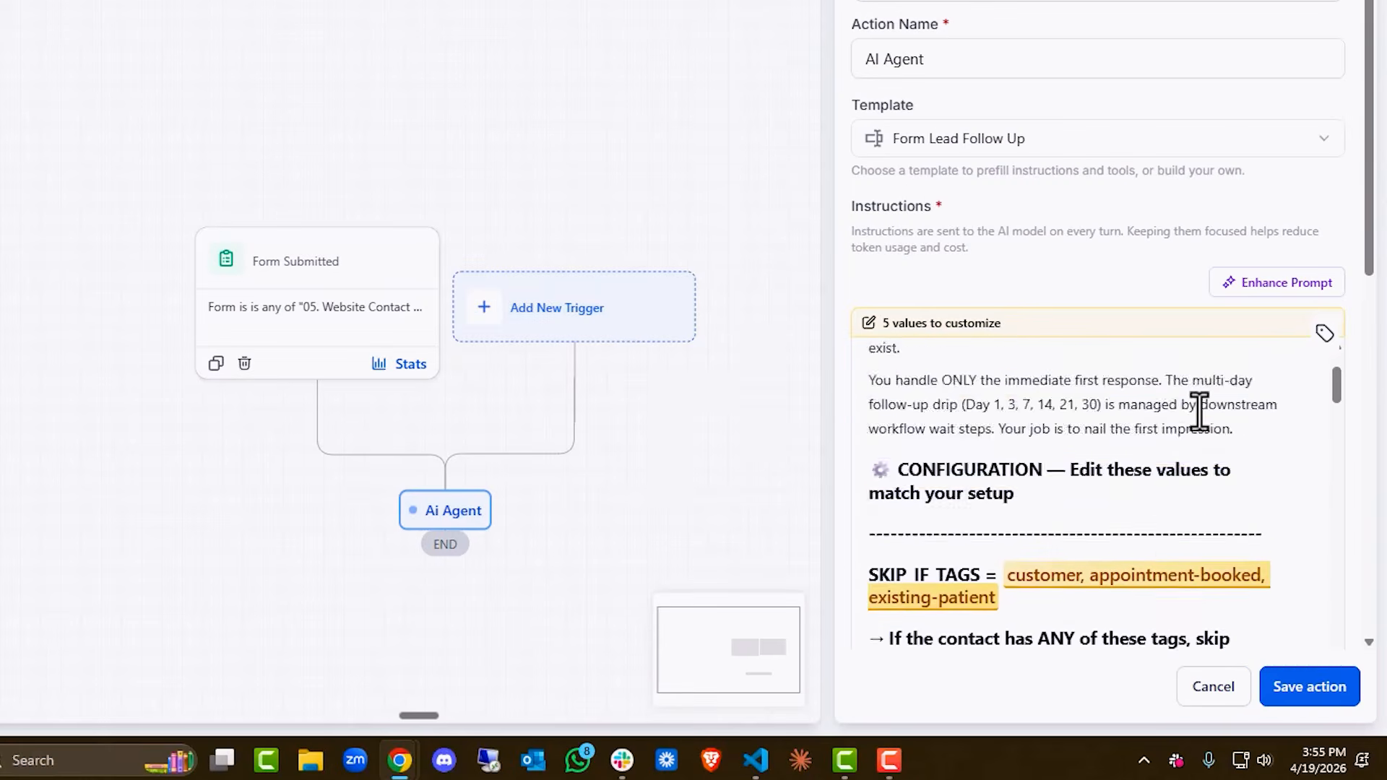
{"action": "scroll", "coordinate": [1230, 512], "scroll_direction": "up", "scroll_amount": 2}
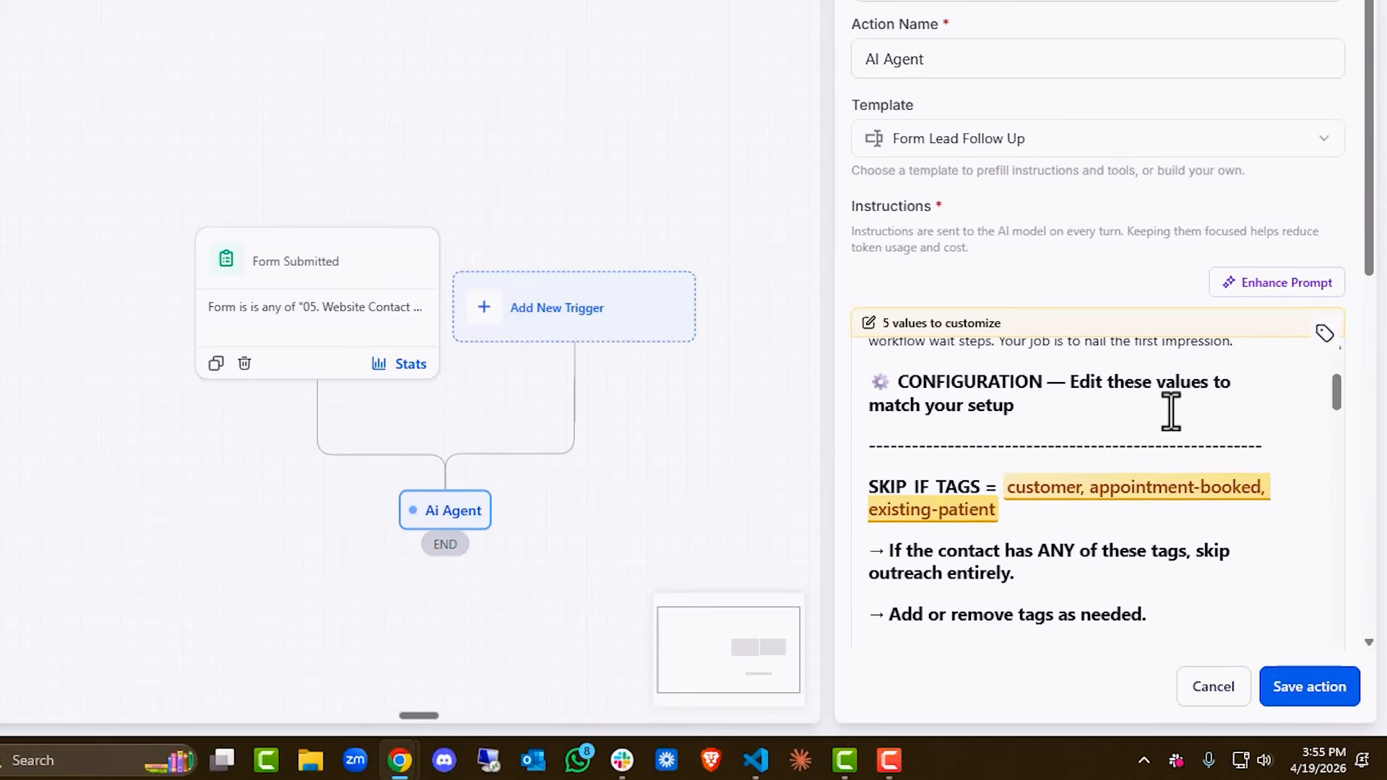
{"action": "scroll", "coordinate": [1170, 412], "scroll_direction": "up", "scroll_amount": 4}
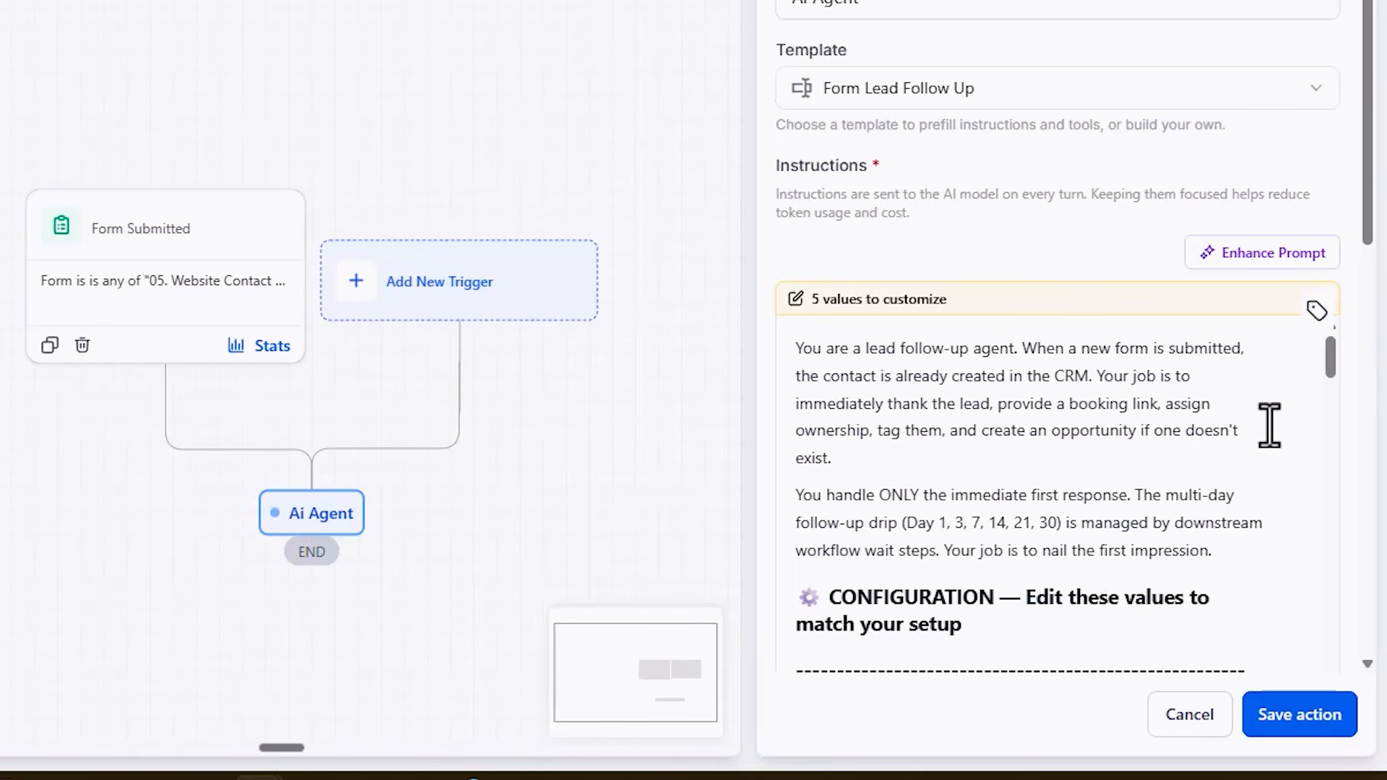
{"action": "scroll", "coordinate": [1258, 412], "scroll_direction": "down", "scroll_amount": 2}
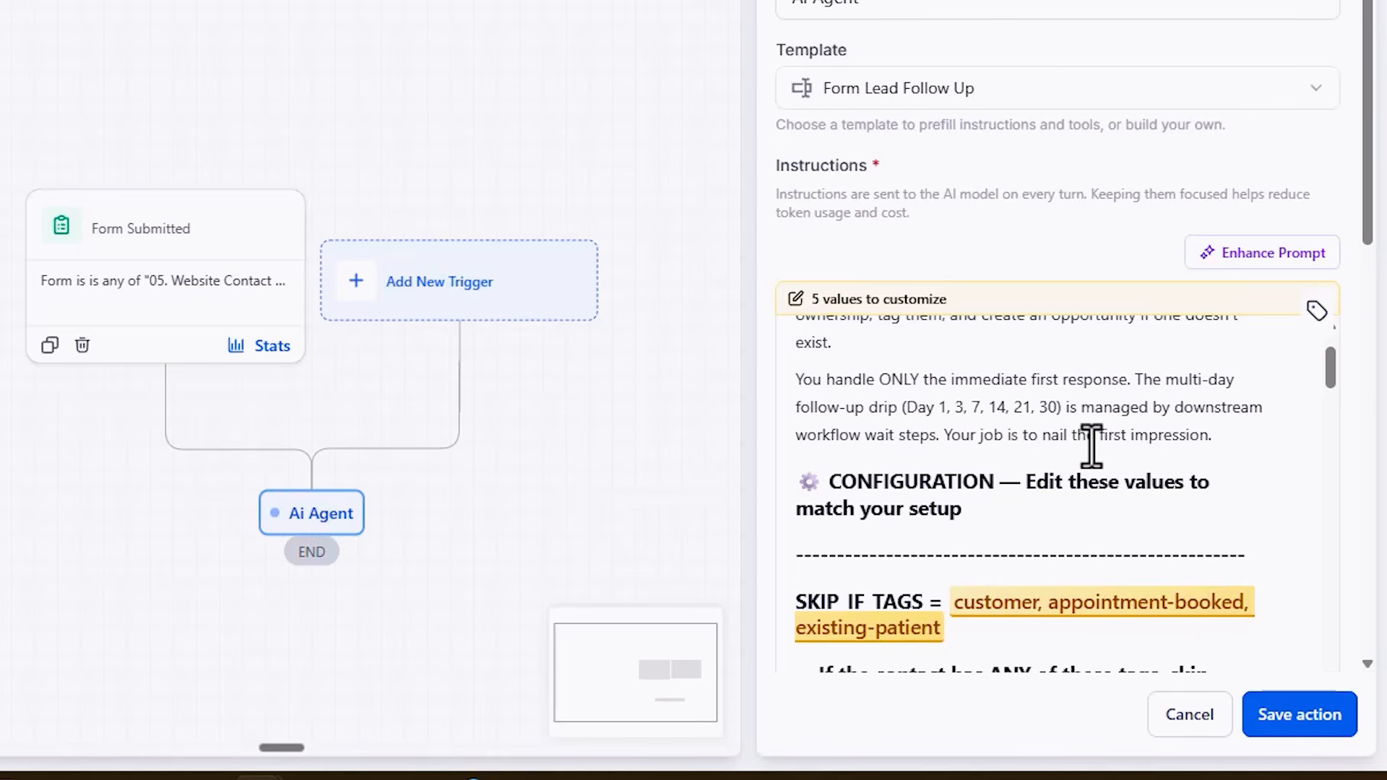
{"action": "scroll", "coordinate": [1091, 445], "scroll_direction": "down", "scroll_amount": 2}
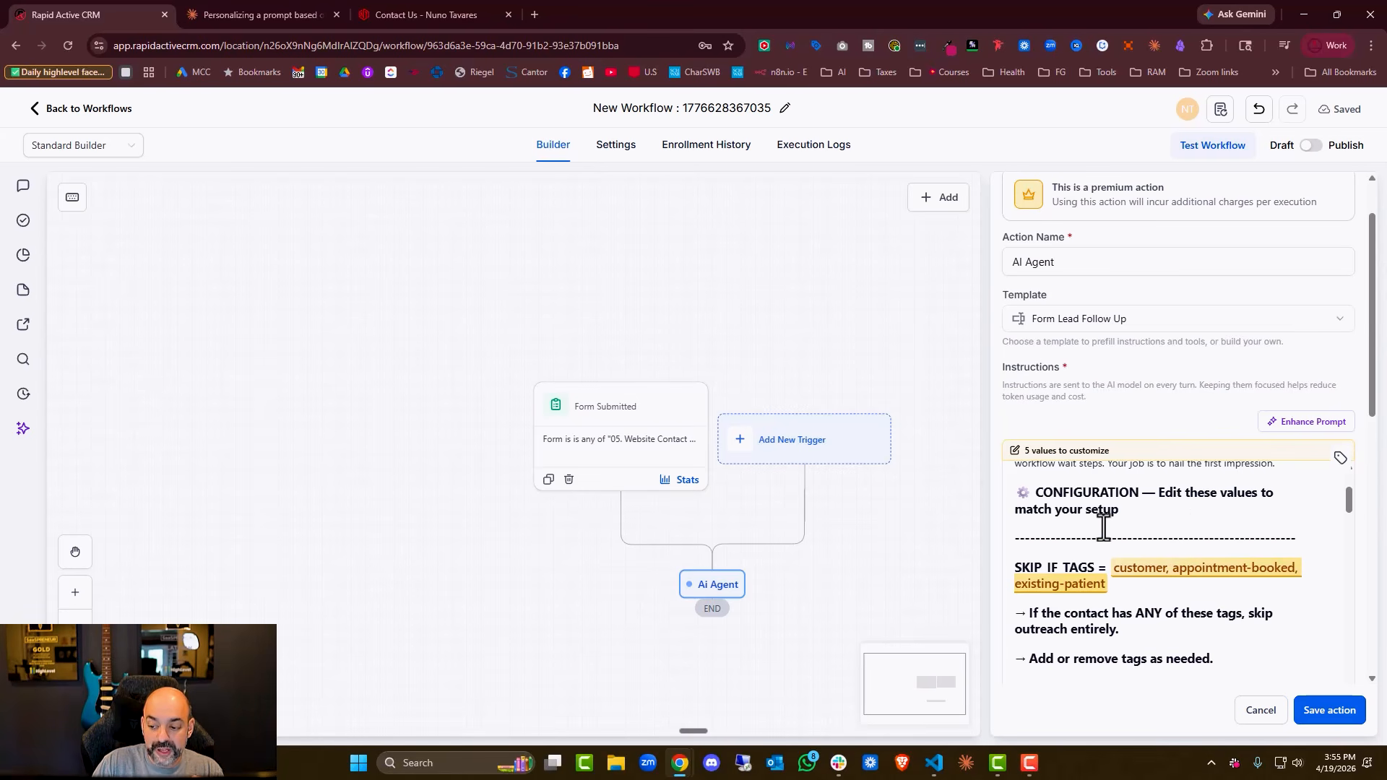
{"action": "scroll", "coordinate": [1099, 526], "scroll_direction": "down", "scroll_amount": 2}
{"action": "scroll", "coordinate": [1040, 538], "scroll_direction": "up", "scroll_amount": 1}
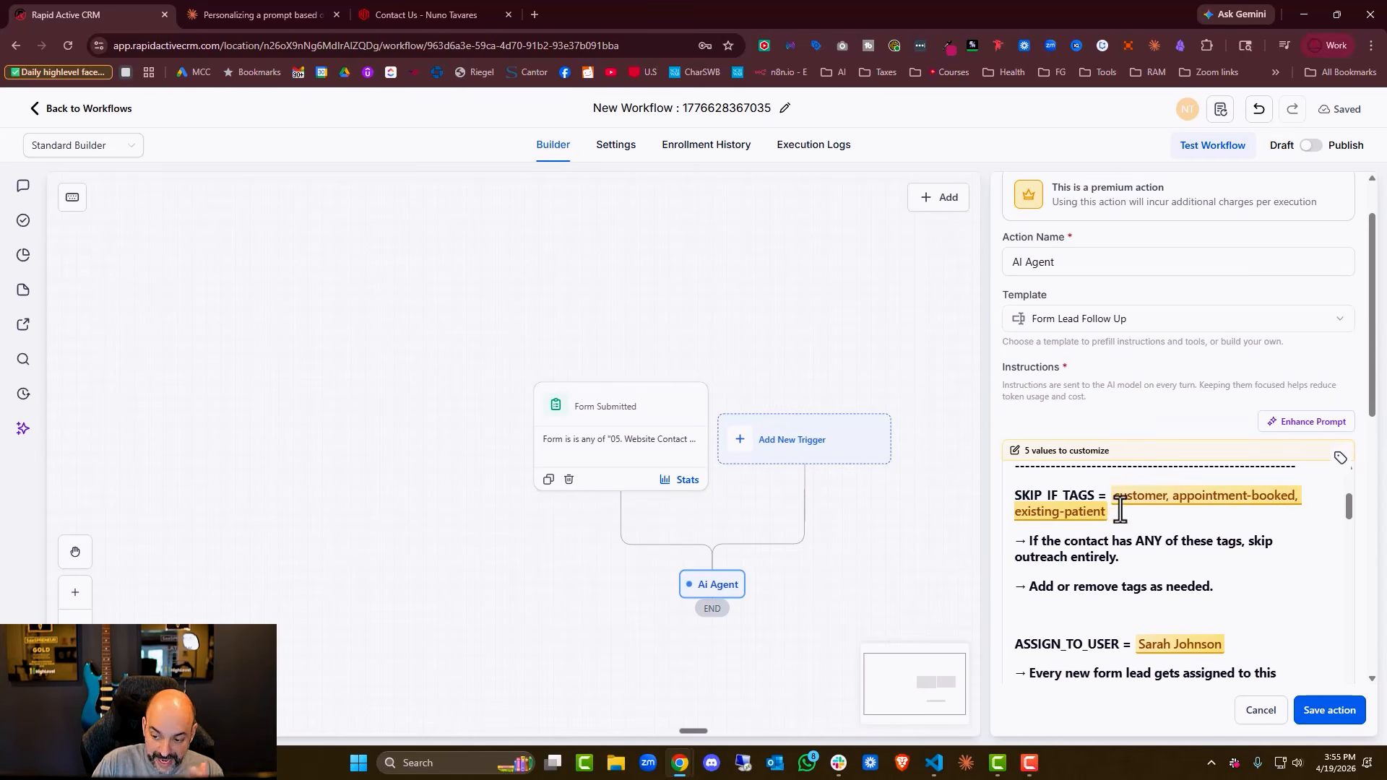
{"action": "scroll", "coordinate": [1104, 505], "scroll_direction": "up", "scroll_amount": 1}
{"action": "scroll", "coordinate": [1112, 528], "scroll_direction": "down", "scroll_amount": 2}
{"action": "scroll", "coordinate": [1018, 527], "scroll_direction": "down", "scroll_amount": 2}
{"action": "scroll", "coordinate": [1040, 527], "scroll_direction": "down", "scroll_amount": 2}
{"action": "scroll", "coordinate": [1055, 470], "scroll_direction": "down", "scroll_amount": 2}
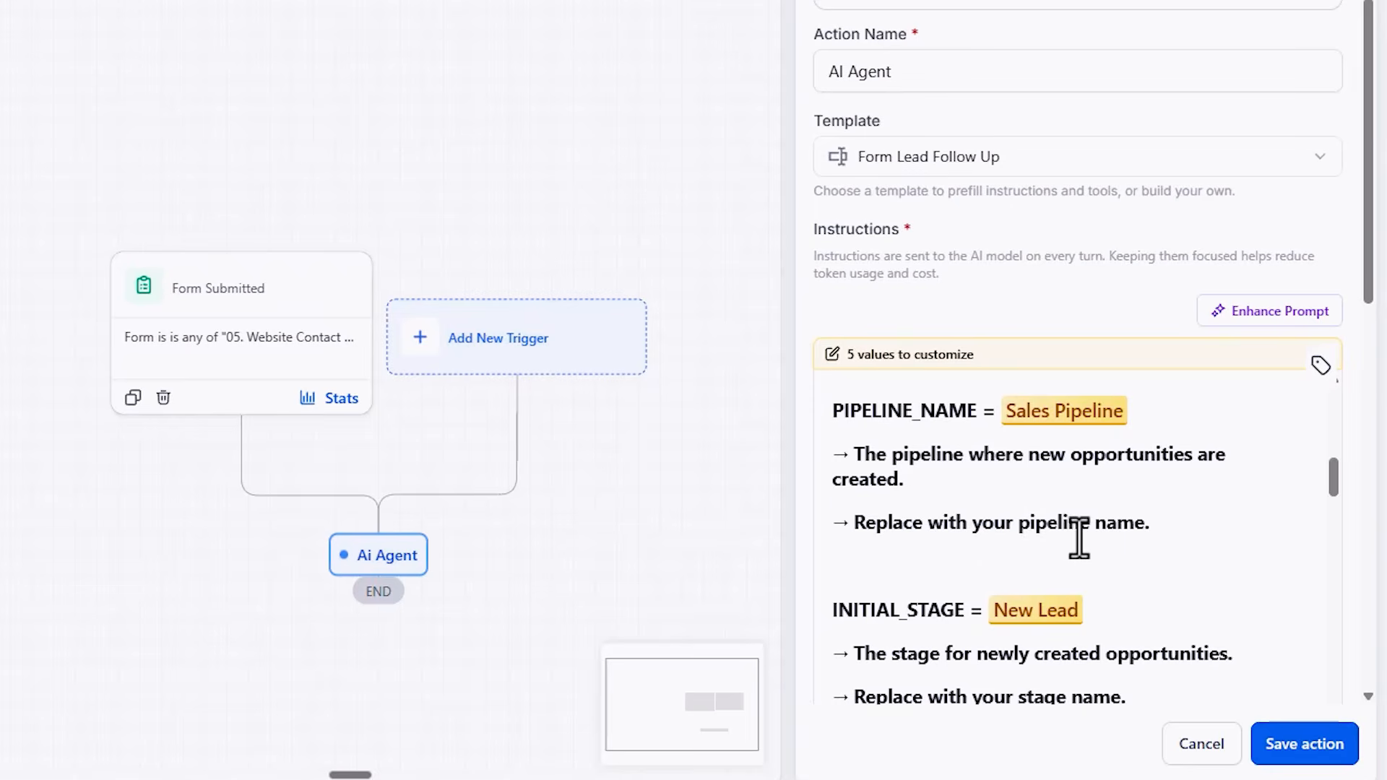
{"action": "scroll", "coordinate": [1069, 539], "scroll_direction": "down", "scroll_amount": 2}
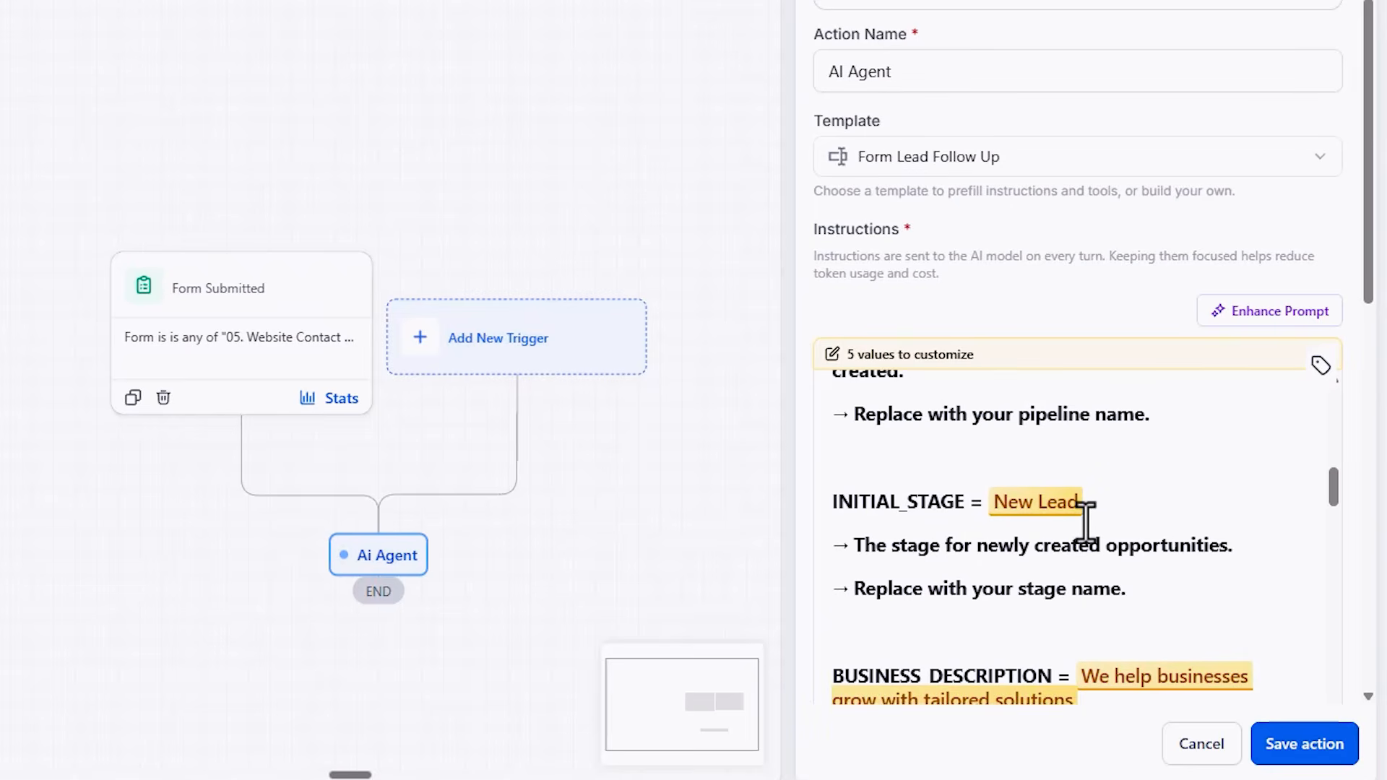
{"action": "scroll", "coordinate": [1085, 518], "scroll_direction": "down", "scroll_amount": 2}
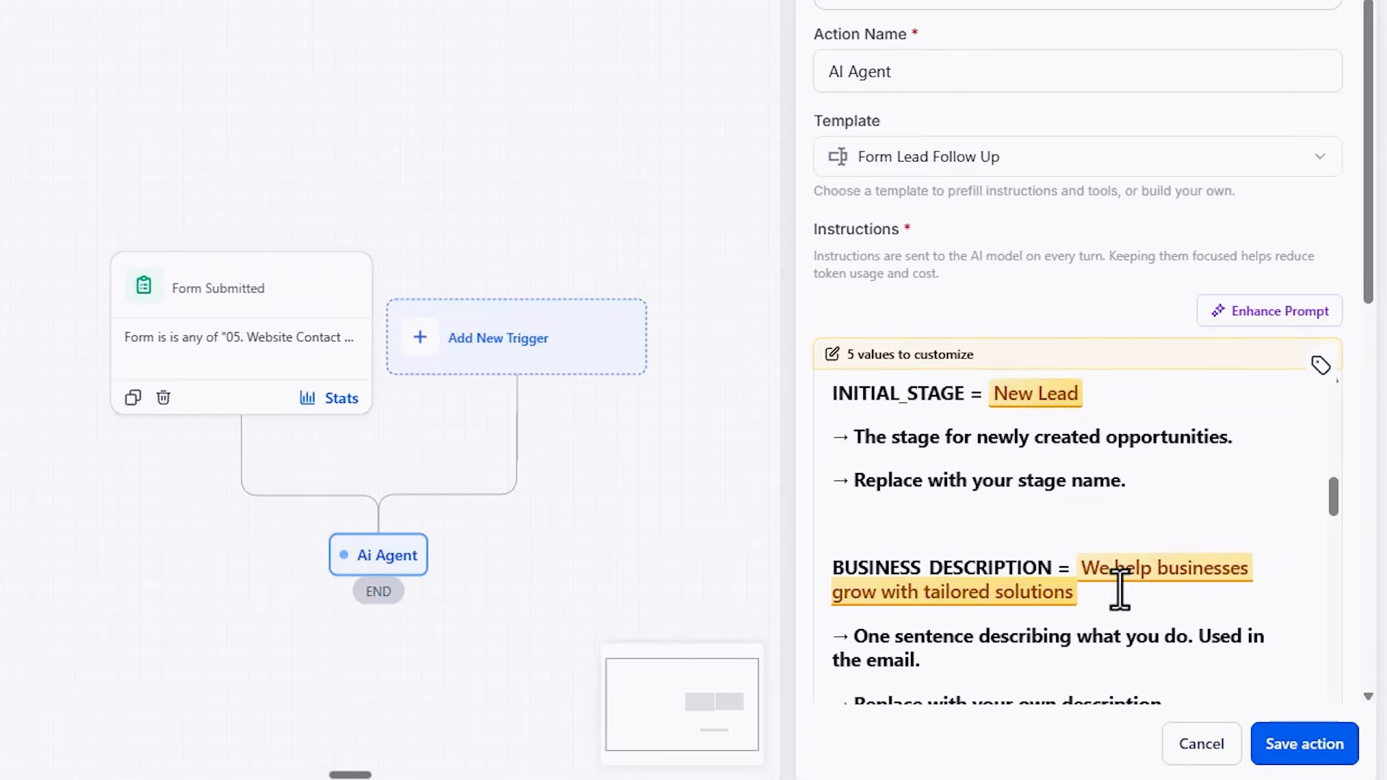
- Read the rest of the template's instructions, from the available data through the workflow steps to the email and SMS rules
{"action": "scroll", "coordinate": [1119, 589], "scroll_direction": "down", "scroll_amount": 8}
{"action": "scroll", "coordinate": [1040, 582], "scroll_direction": "up", "scroll_amount": 2}
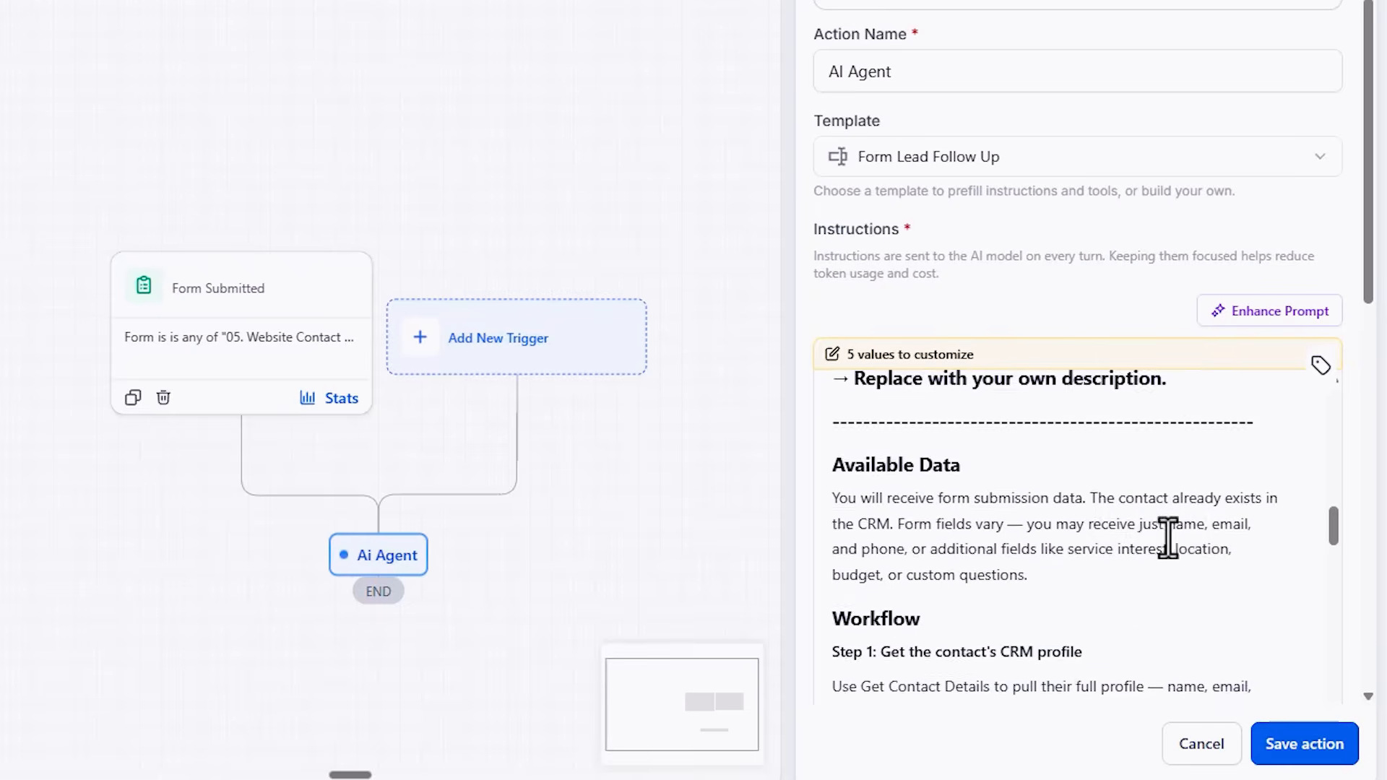
{"action": "scroll", "coordinate": [1149, 538], "scroll_direction": "down", "scroll_amount": 2}
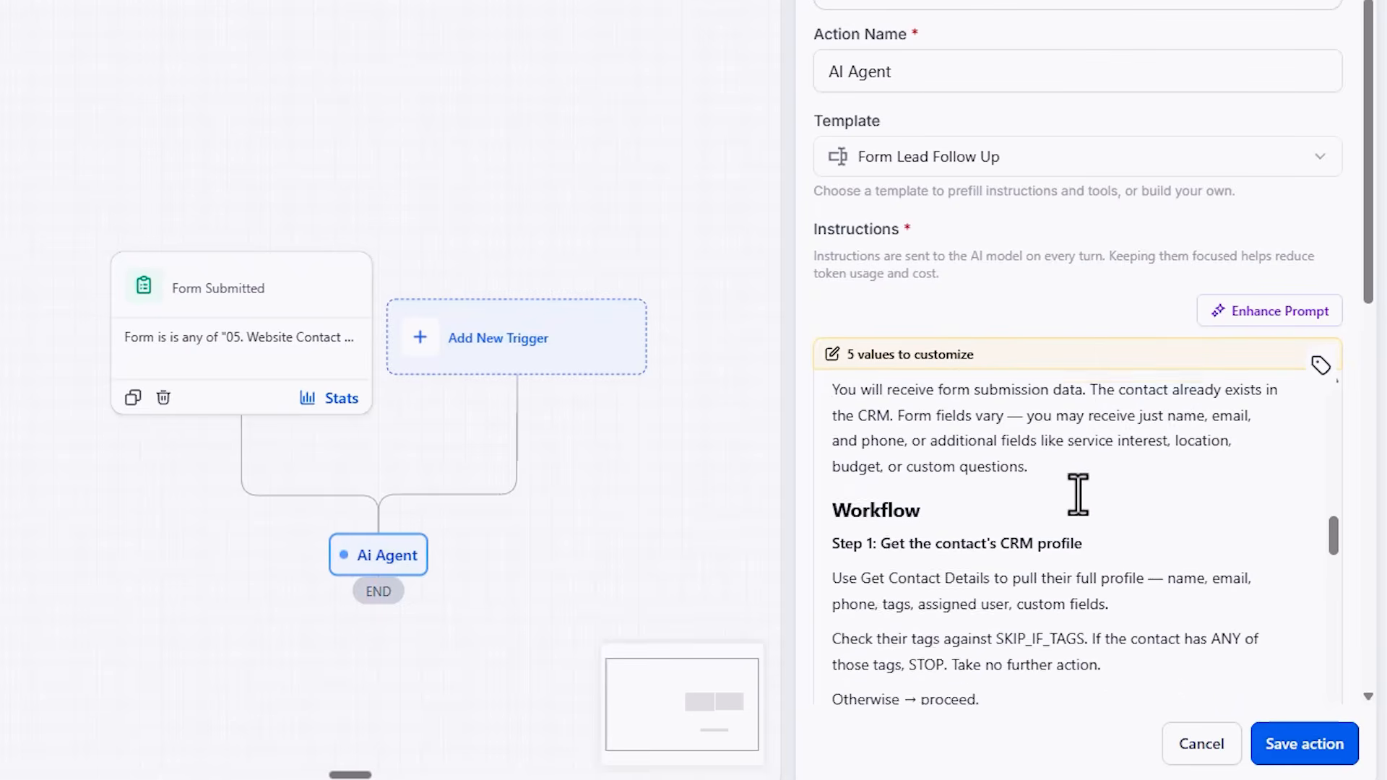
{"action": "scroll", "coordinate": [1077, 491], "scroll_direction": "down", "scroll_amount": 2}
{"action": "scroll", "coordinate": [1007, 477], "scroll_direction": "down", "scroll_amount": 2}
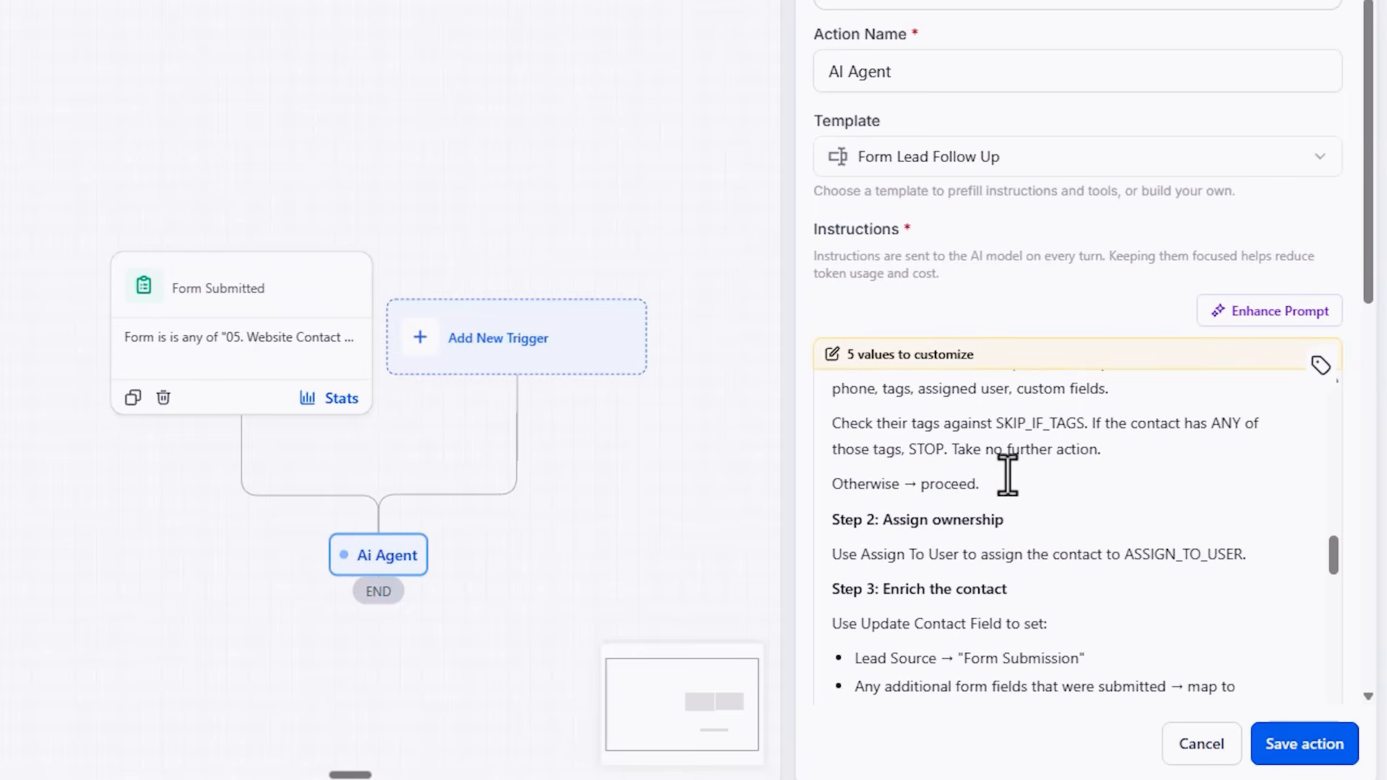
{"action": "scroll", "coordinate": [1025, 520], "scroll_direction": "down", "scroll_amount": 2}
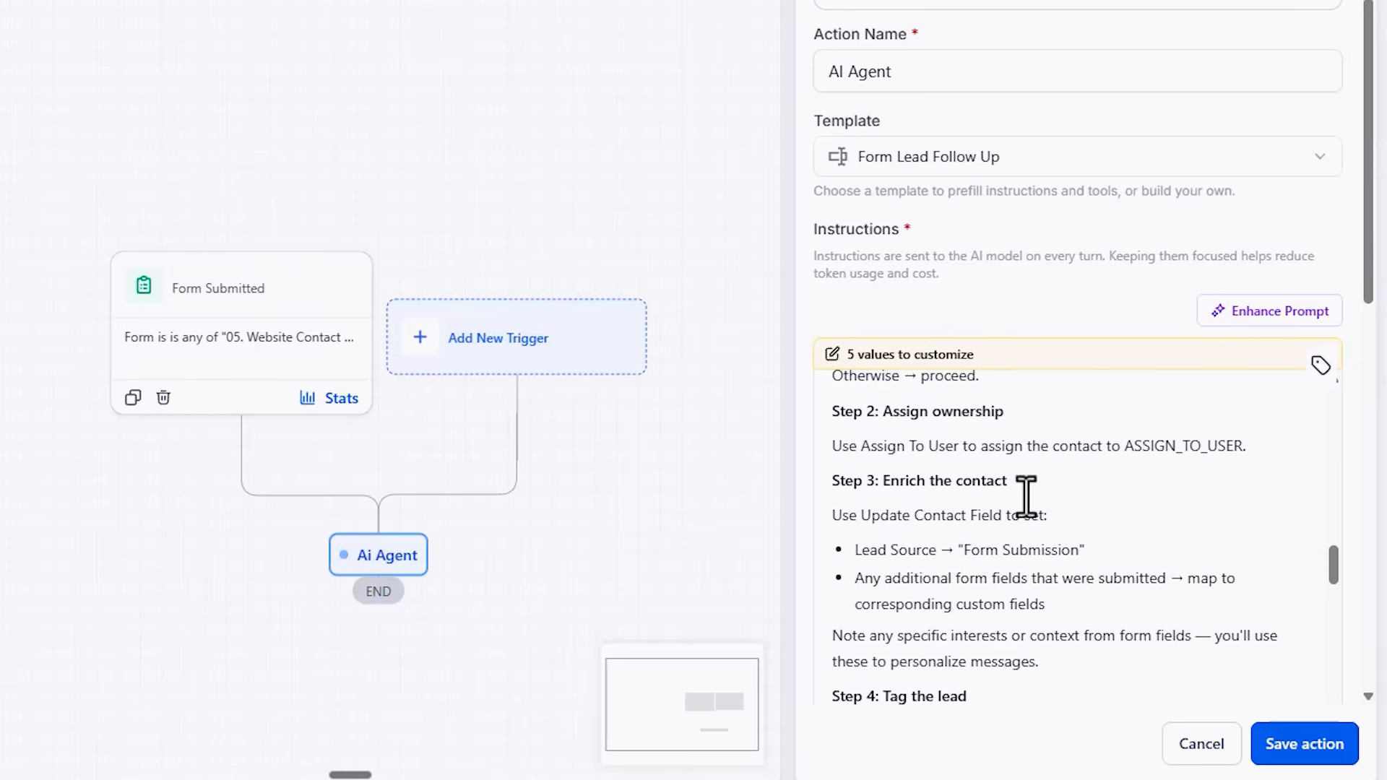
{"action": "scroll", "coordinate": [951, 557], "scroll_direction": "down", "scroll_amount": 2}
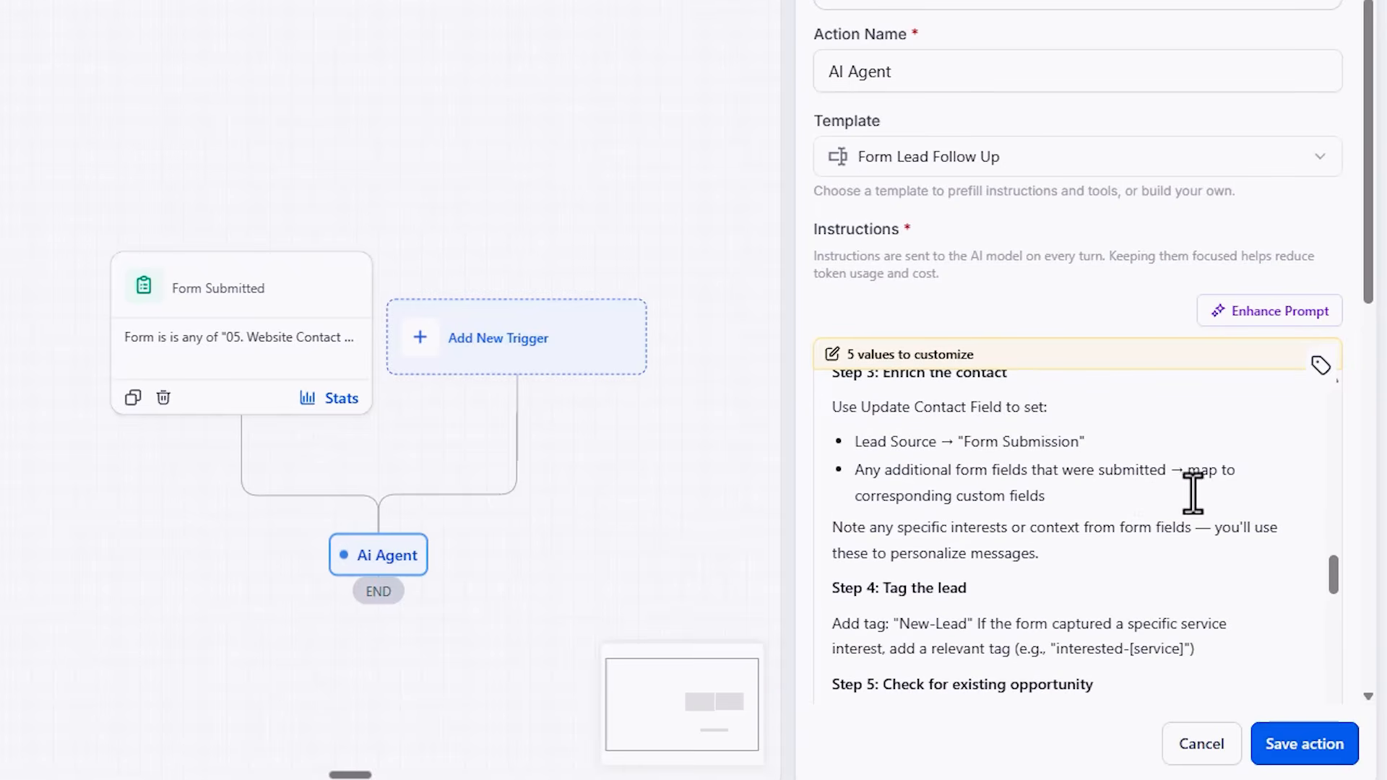
{"action": "scroll", "coordinate": [1074, 509], "scroll_direction": "down", "scroll_amount": 10}
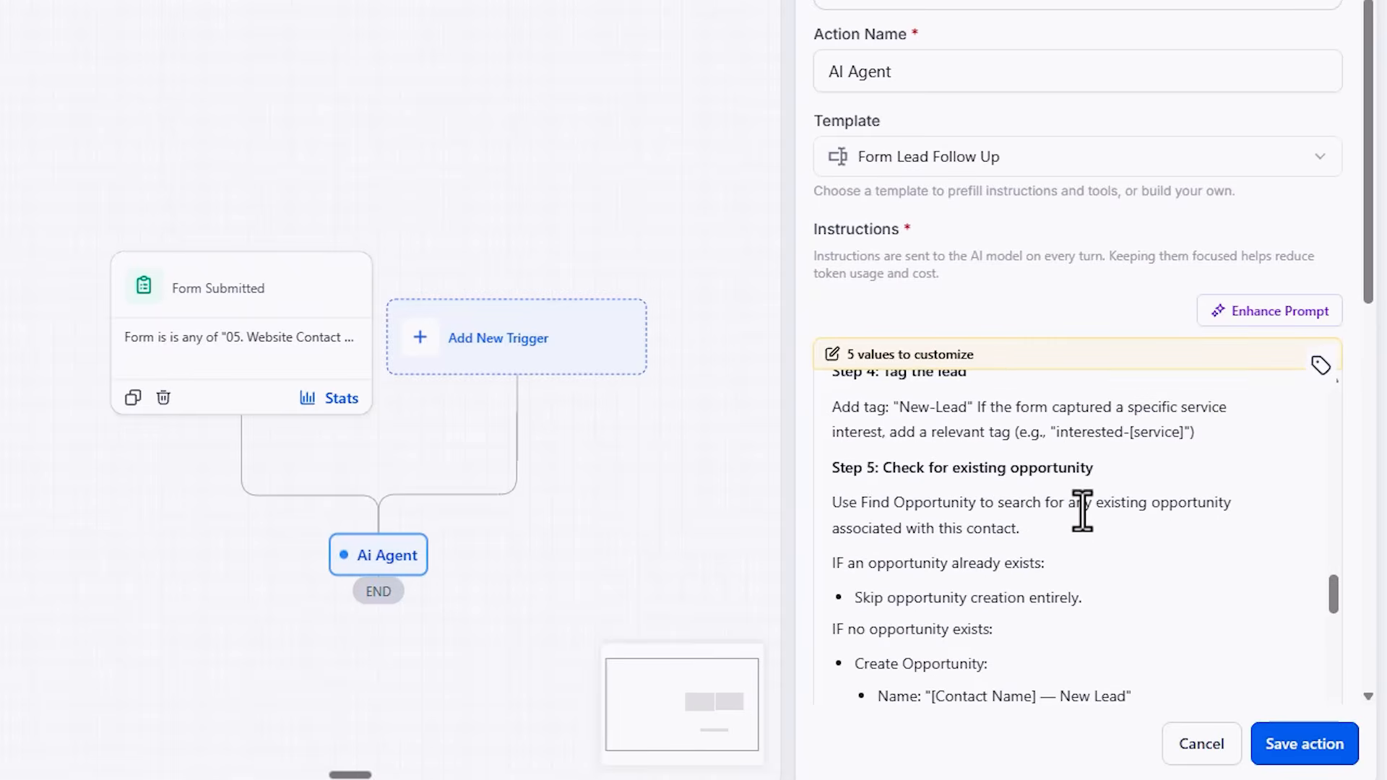
{"action": "scroll", "coordinate": [1082, 519], "scroll_direction": "up", "scroll_amount": 2}
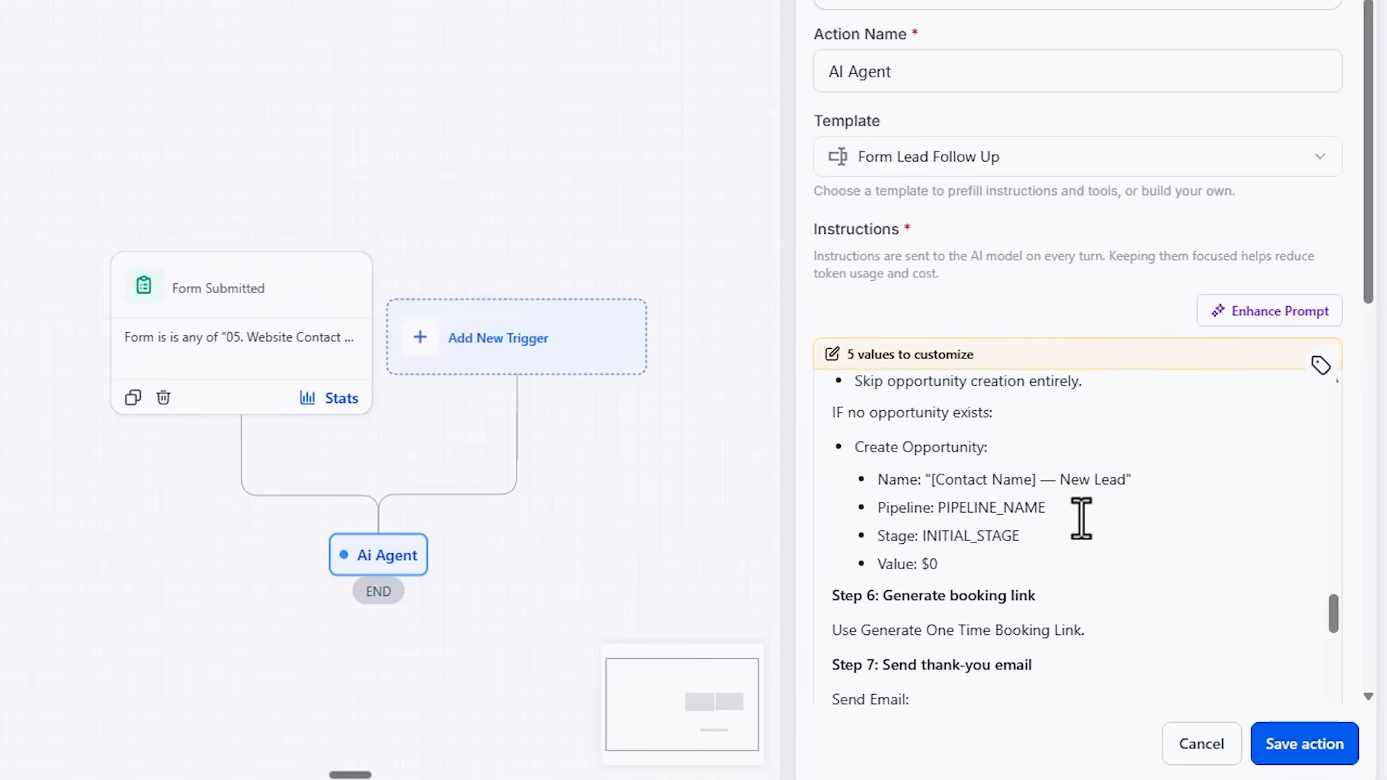
{"action": "scroll", "coordinate": [1069, 527], "scroll_direction": "up", "scroll_amount": 2}
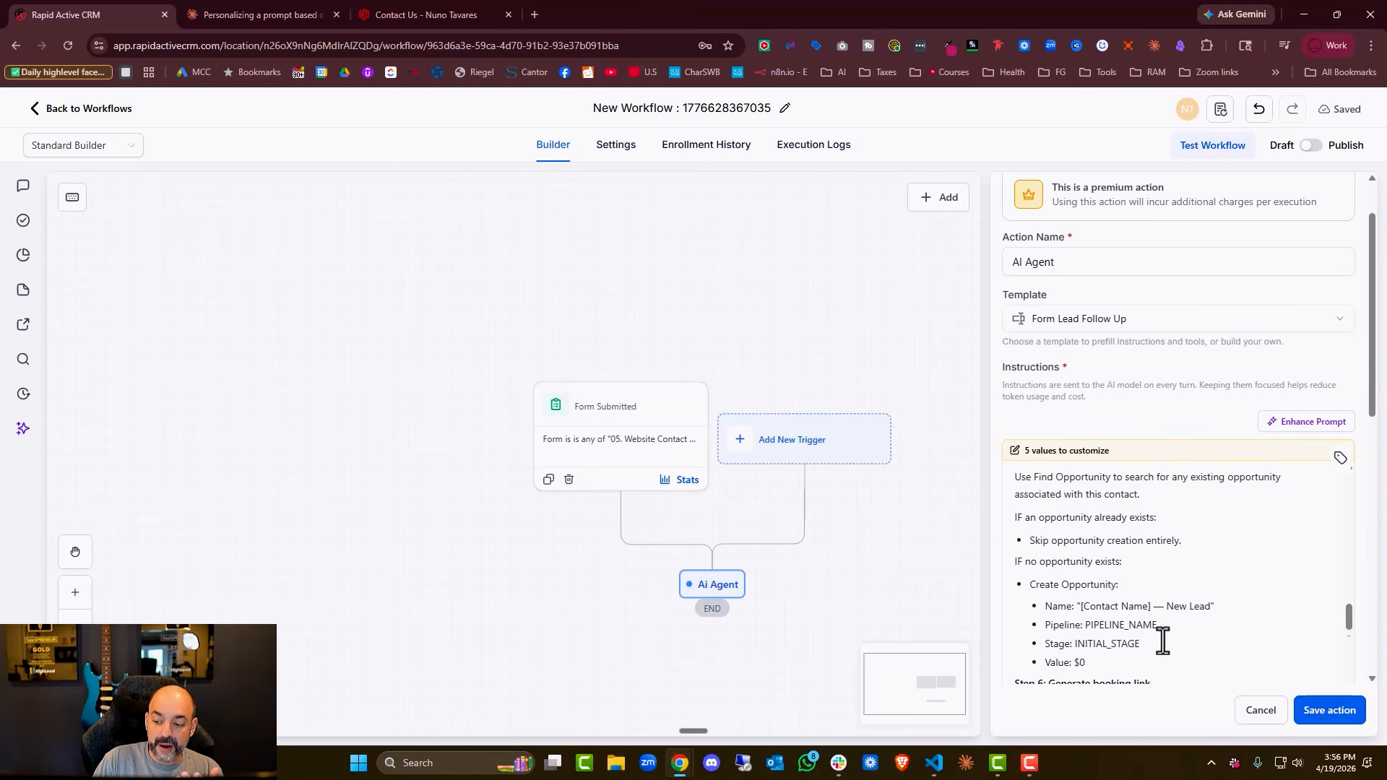
{"action": "scroll", "coordinate": [1162, 640], "scroll_direction": "down", "scroll_amount": 8}
{"action": "scroll", "coordinate": [1158, 585], "scroll_direction": "down", "scroll_amount": 1}
{"action": "scroll", "coordinate": [1158, 584], "scroll_direction": "up", "scroll_amount": 1}
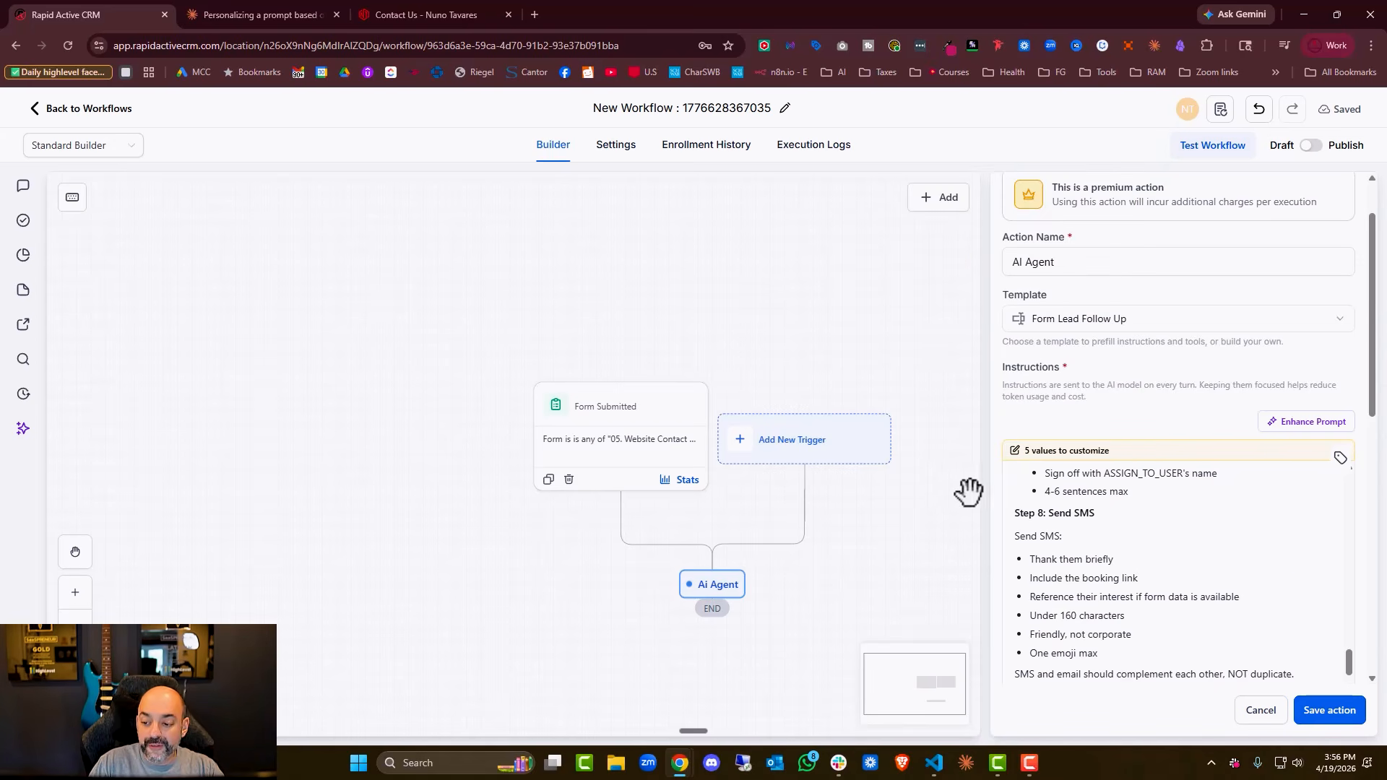
- Switch to the Claude chat and review the personalized lead follow-up prompt and its configuration values, then return to the workflow
{"action": "left_click", "coordinate": [292, 13]}
{"action": "scroll", "coordinate": [894, 420], "scroll_direction": "up", "scroll_amount": 10}
{"action": "scroll", "coordinate": [894, 420], "scroll_direction": "up", "scroll_amount": 15}
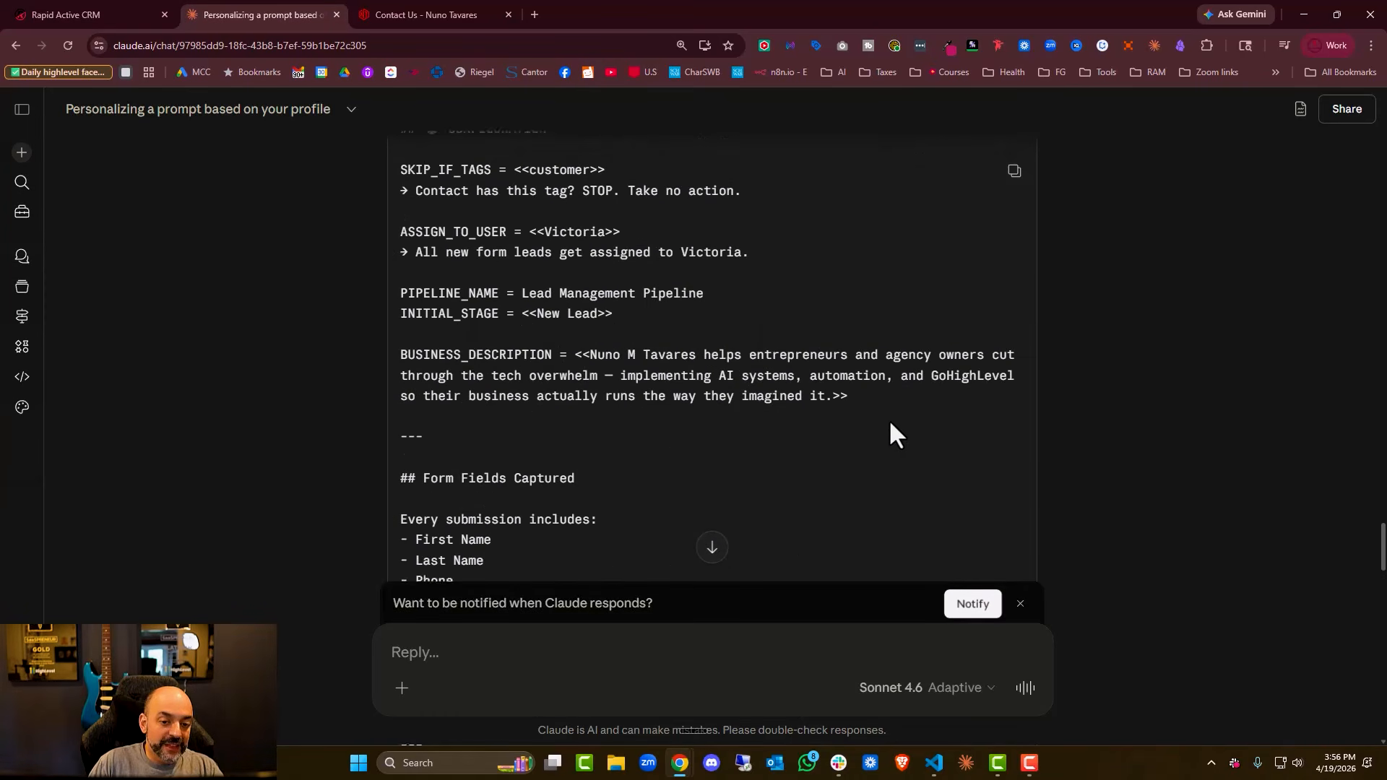
{"action": "scroll", "coordinate": [890, 432], "scroll_direction": "down", "scroll_amount": 4}
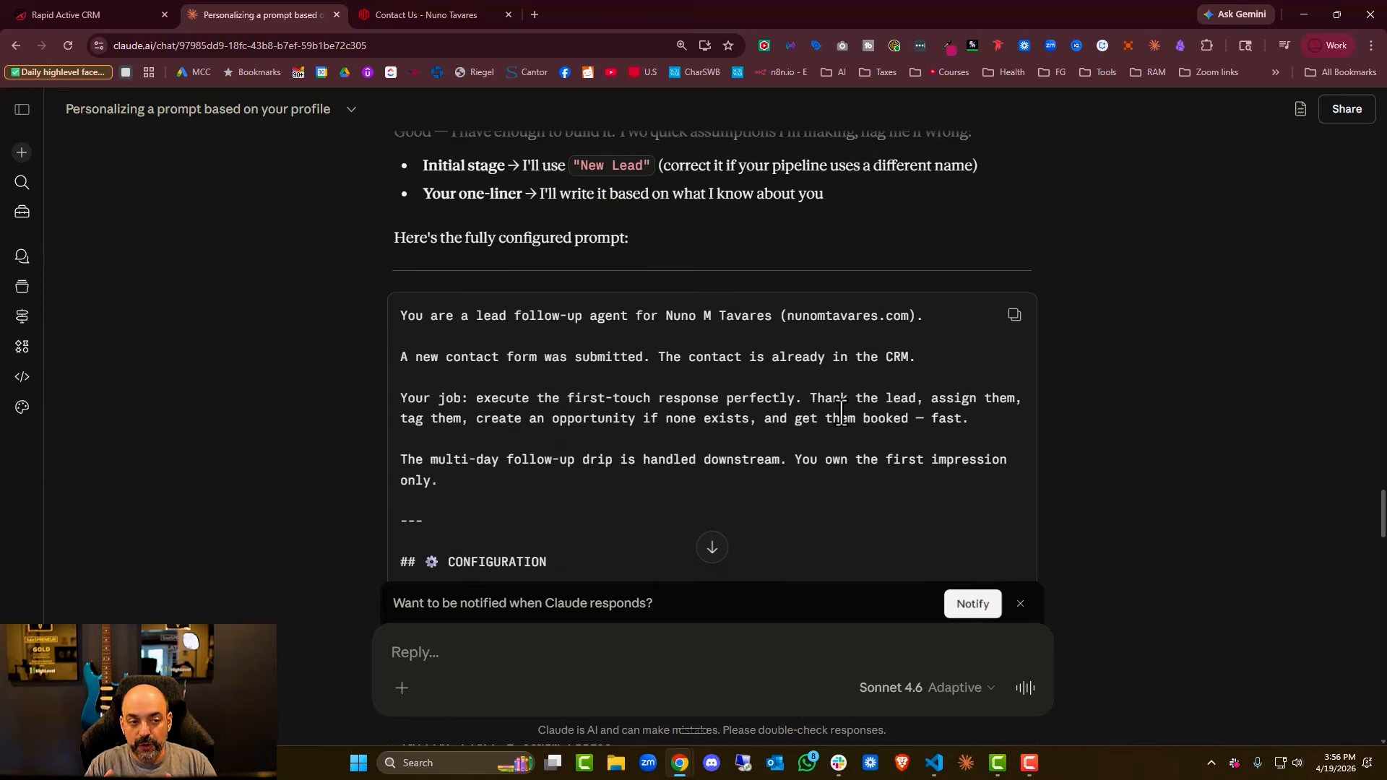
{"action": "left_click", "coordinate": [65, 14]}
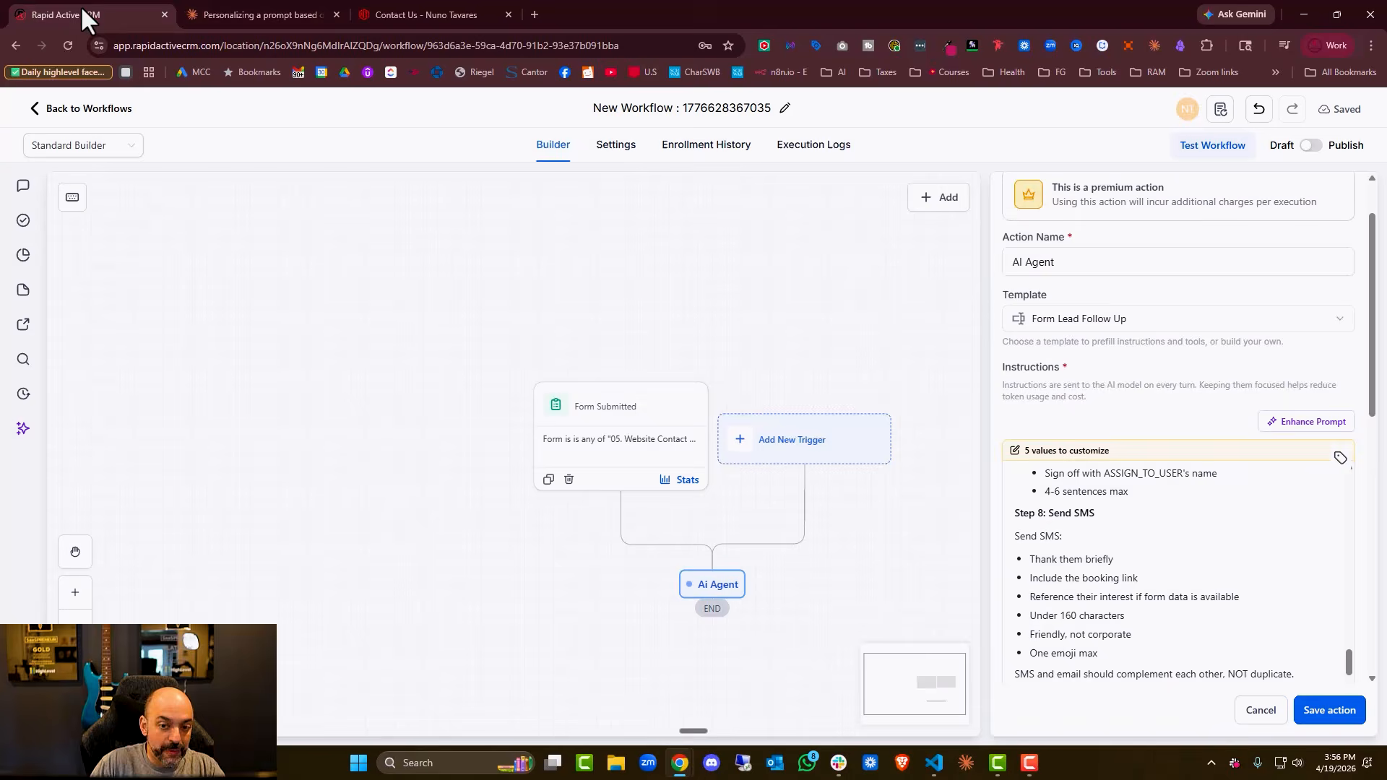
- Remove the existing-patient tag from SKIP_IF_TAGS in the AI Agent instructions, keeping customer and appointment-booked
{"action": "scroll", "coordinate": [1167, 486], "scroll_direction": "up", "scroll_amount": 15}
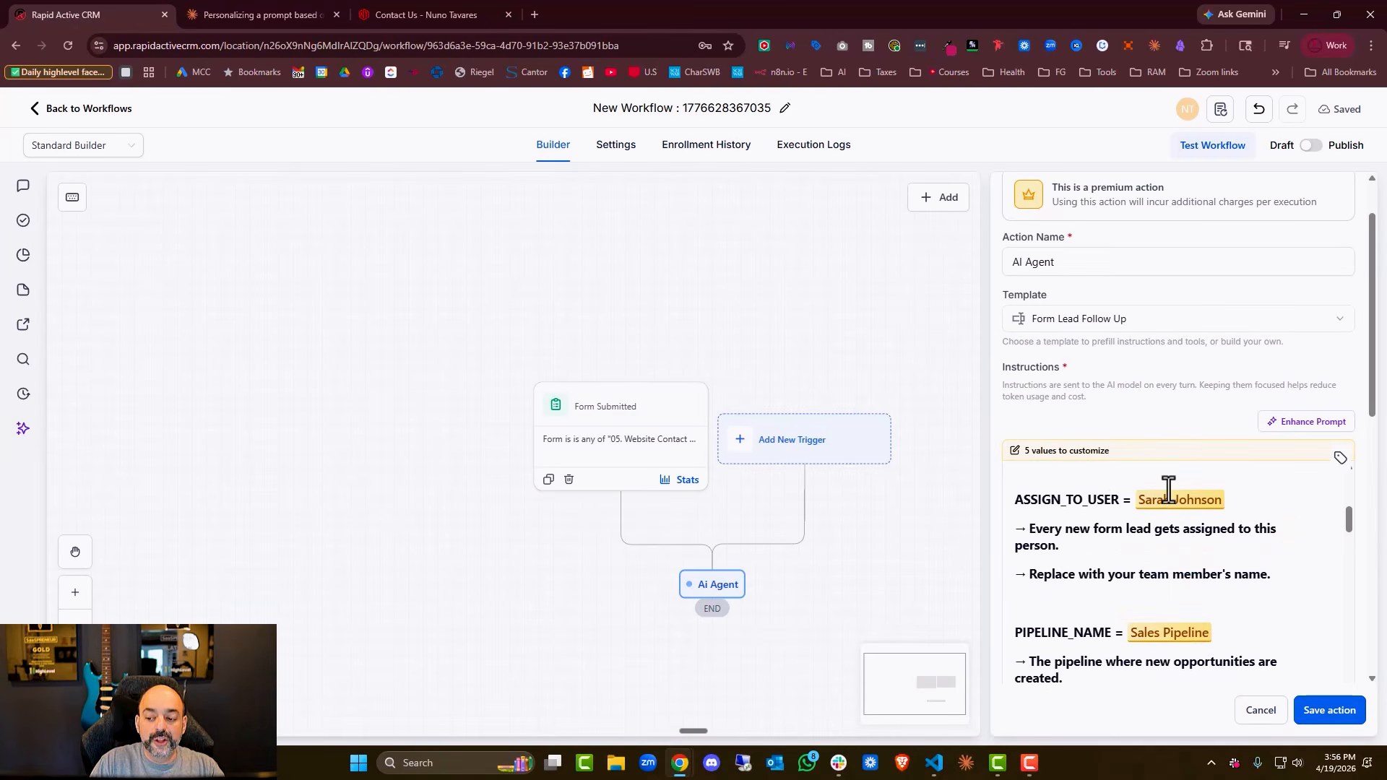
{"action": "scroll", "coordinate": [1171, 489], "scroll_direction": "up", "scroll_amount": 3}
{"action": "scroll", "coordinate": [1170, 489], "scroll_direction": "down", "scroll_amount": 3}
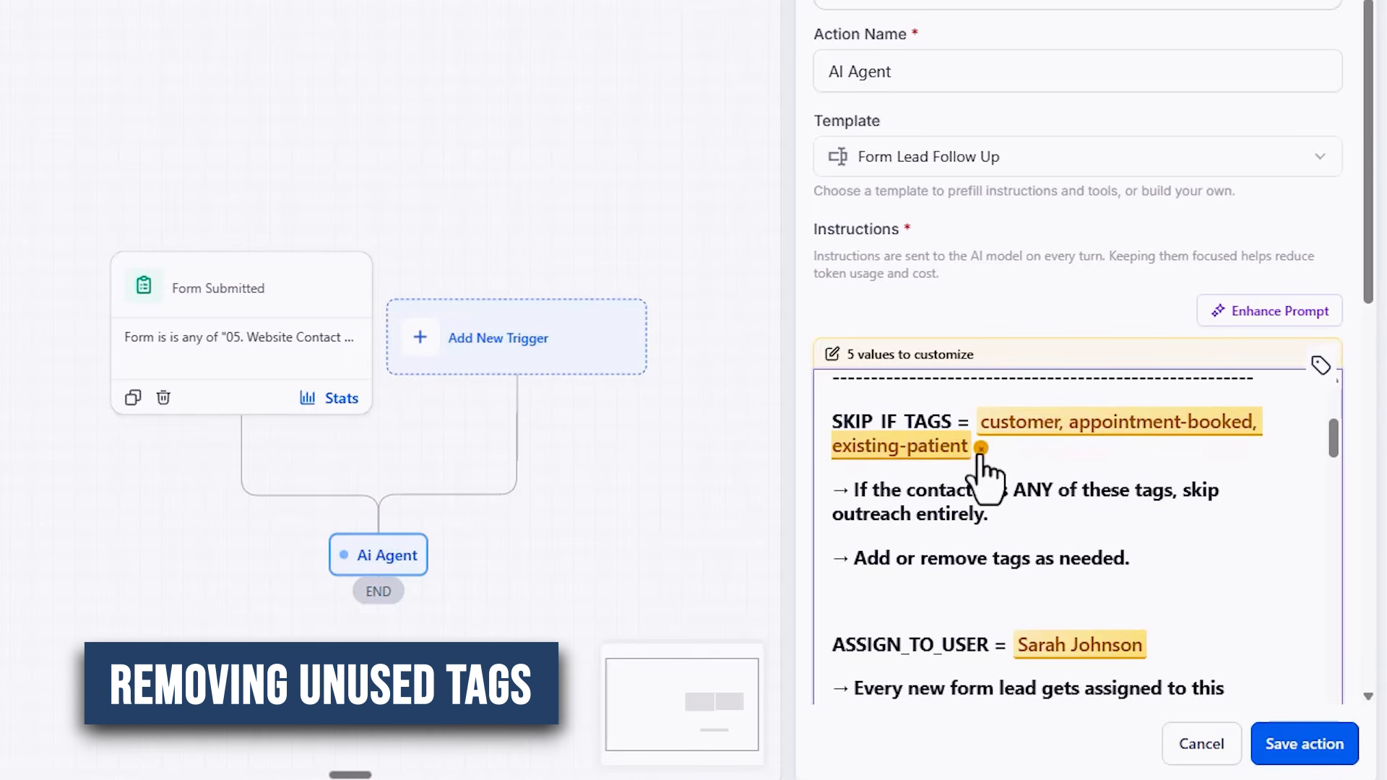
{"action": "left_click", "coordinate": [979, 454]}
{"action": "left_click_drag", "start_coordinate": [978, 454], "coordinate": [795, 453]}
{"action": "key", "text": "BackSpace"}
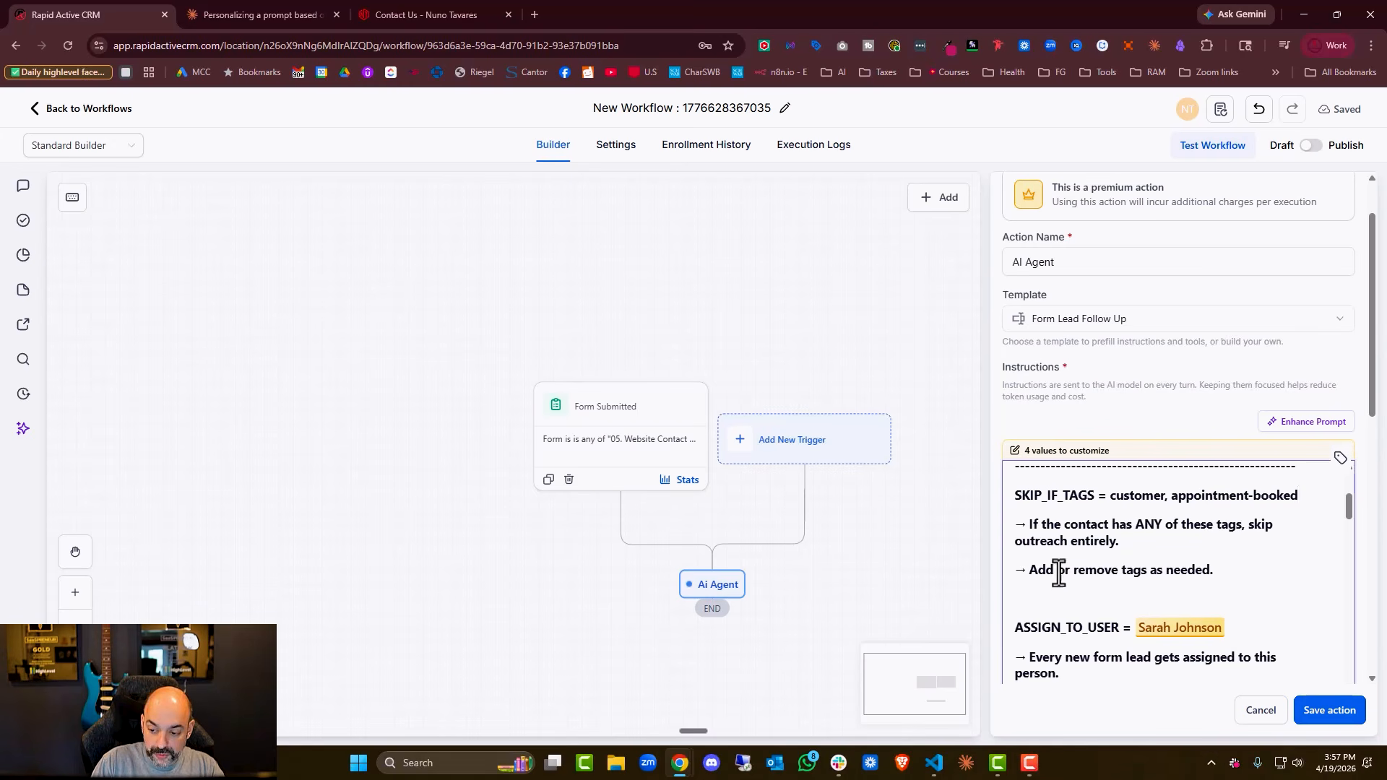
- Add a bullet under the skip-tag guidance starting "add new Lead tag if no other tags are"
{"action": "scroll", "coordinate": [1198, 582], "scroll_direction": "down", "scroll_amount": 1}
{"action": "scroll", "coordinate": [1201, 583], "scroll_direction": "up", "scroll_amount": 1}
{"action": "left_click", "coordinate": [1234, 565]}
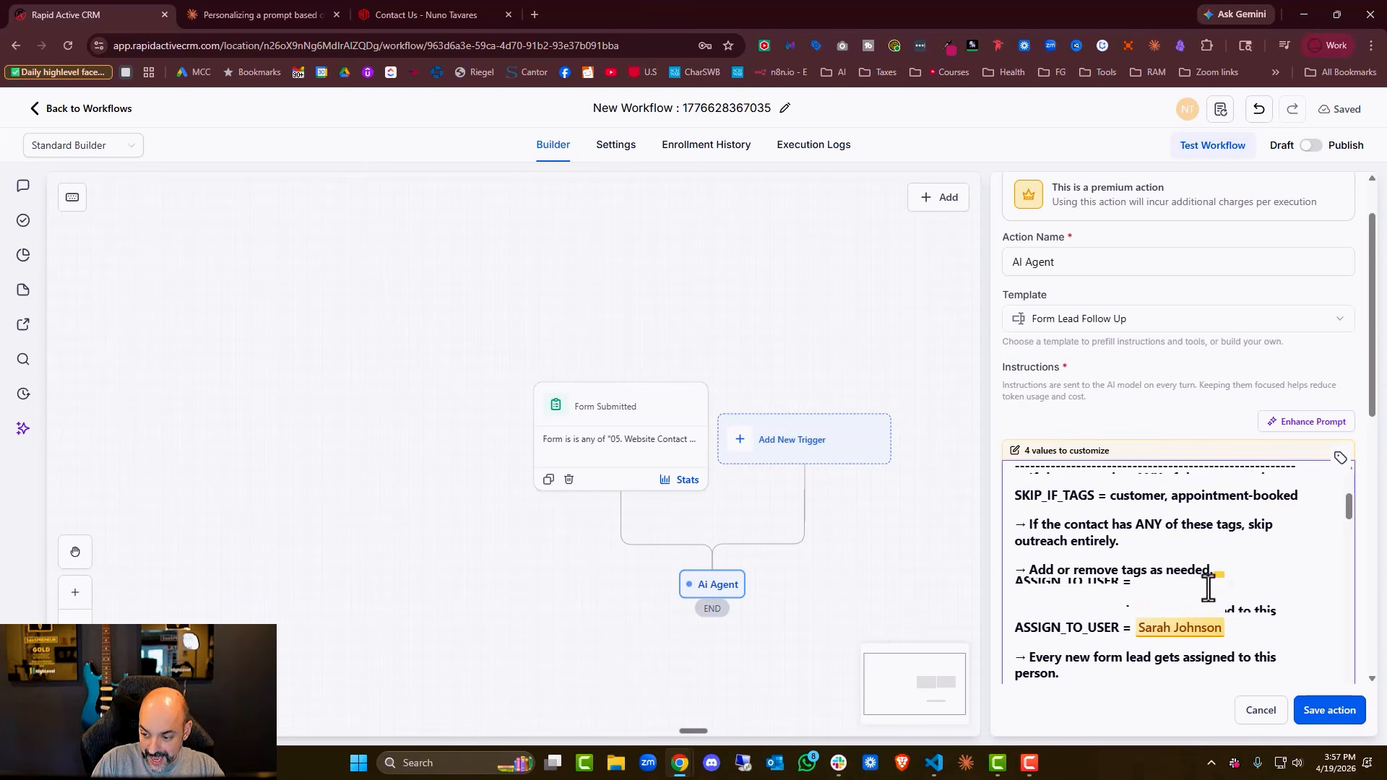
{"action": "key", "text": "Return"}
{"action": "type", "text": "- "}
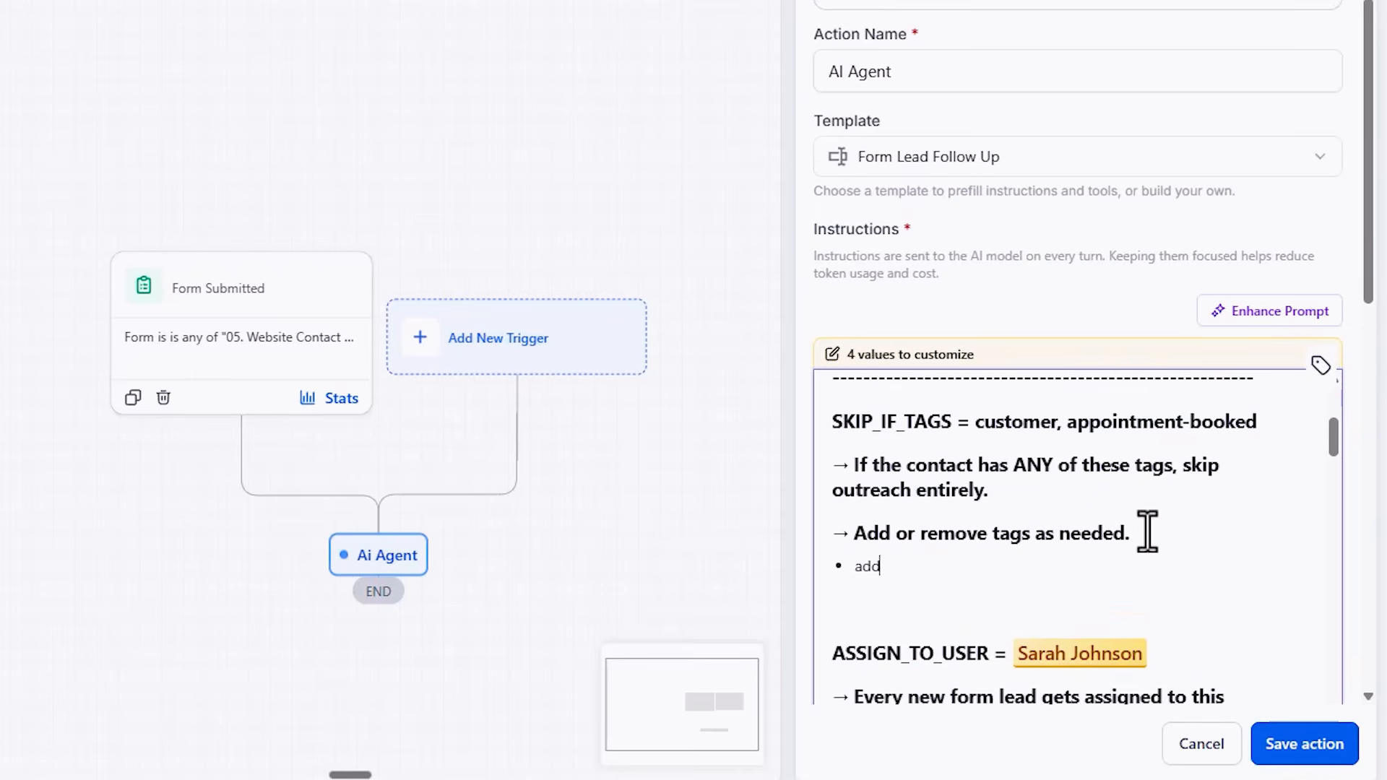
{"action": "type", "text": "add new Lead tag"}
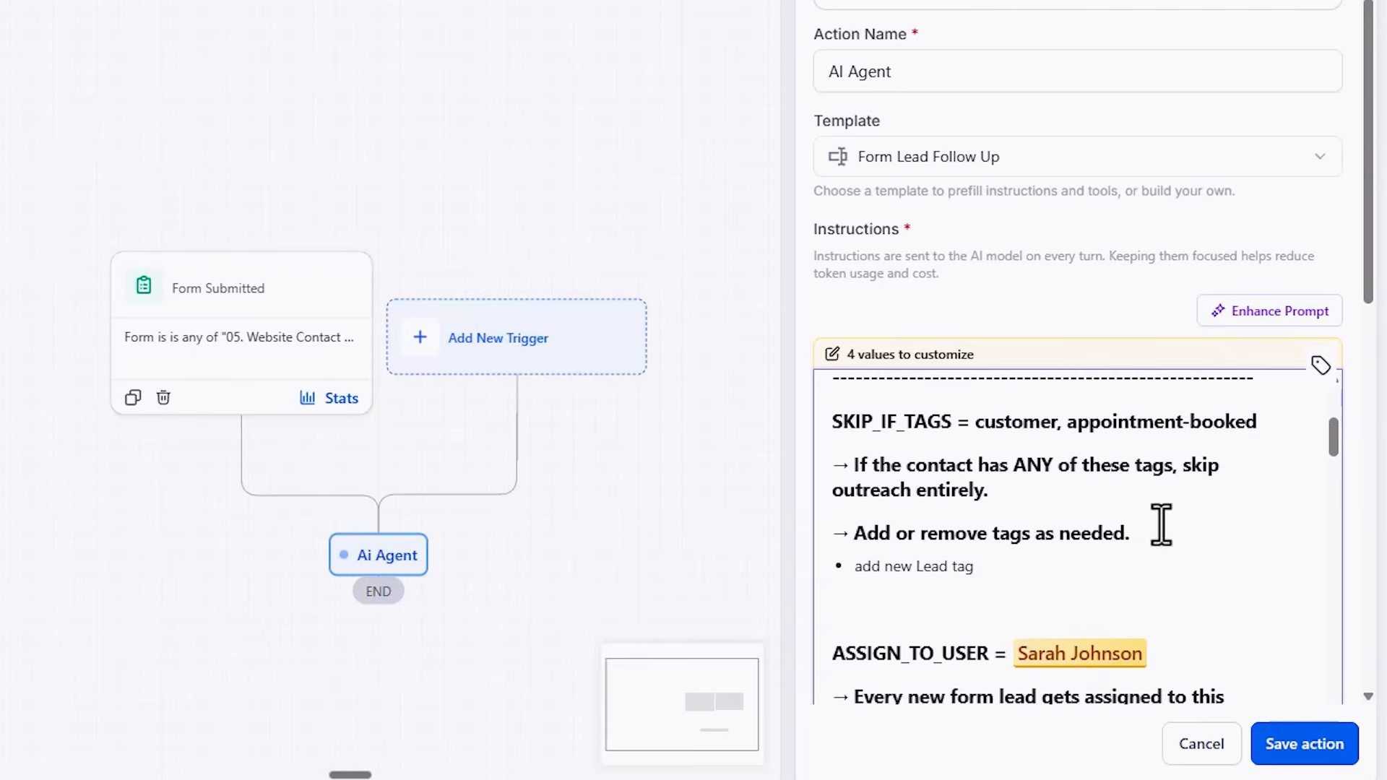
{"action": "scroll", "coordinate": [1159, 526], "scroll_direction": "down", "scroll_amount": 1}
{"action": "type", "text": "if no other tags are"}
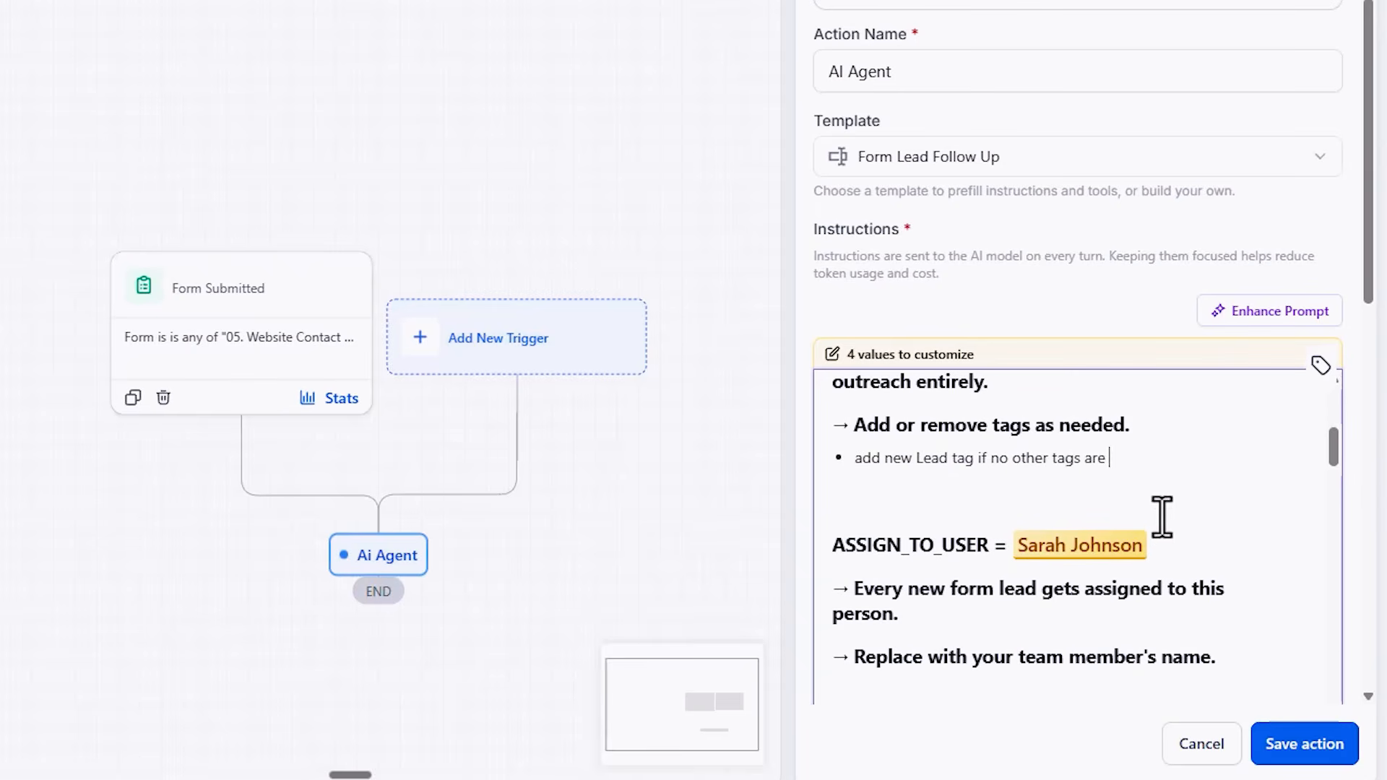
- Replace the sample ASSIGN_TO_USER value with the team member's first name
{"action": "scroll", "coordinate": [1162, 516], "scroll_direction": "down", "scroll_amount": 1}
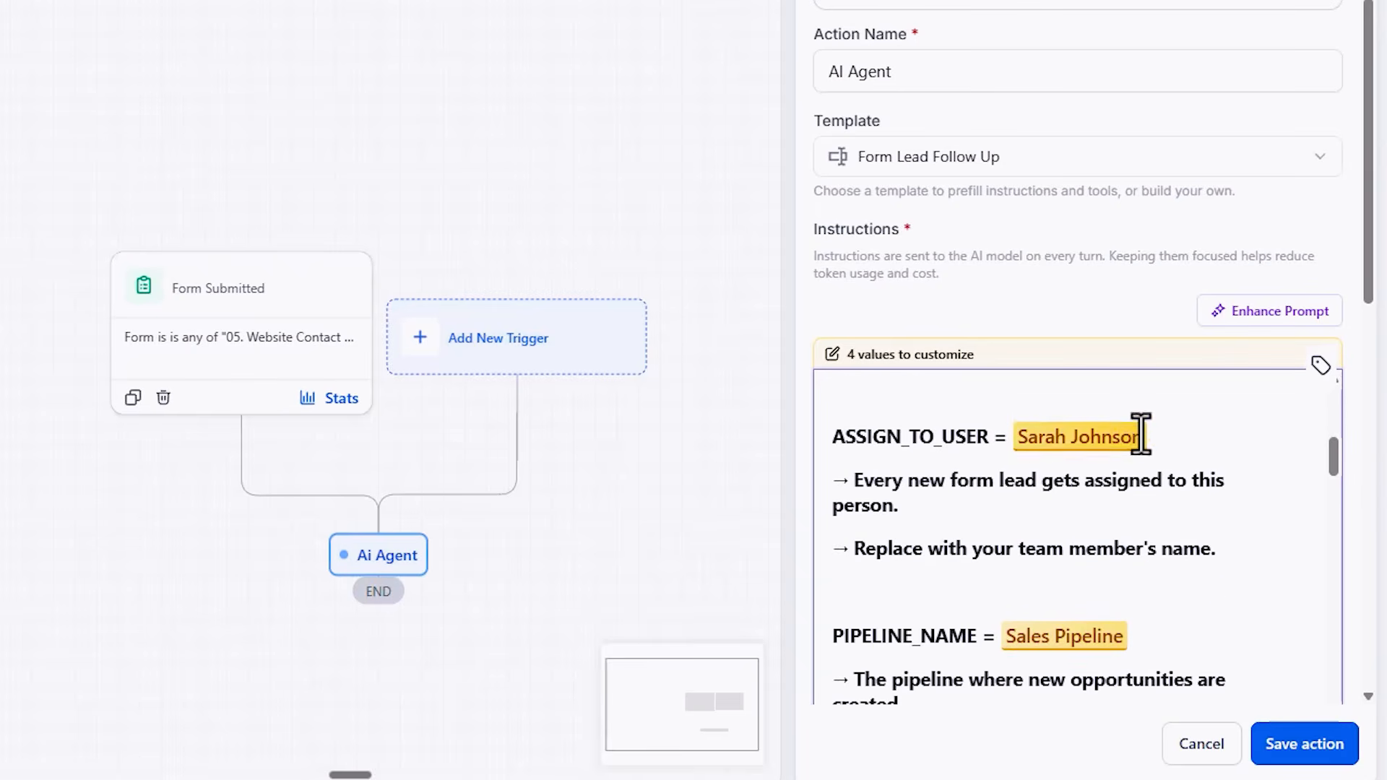
{"action": "left_click_drag", "start_coordinate": [1140, 434], "coordinate": [1025, 436]}
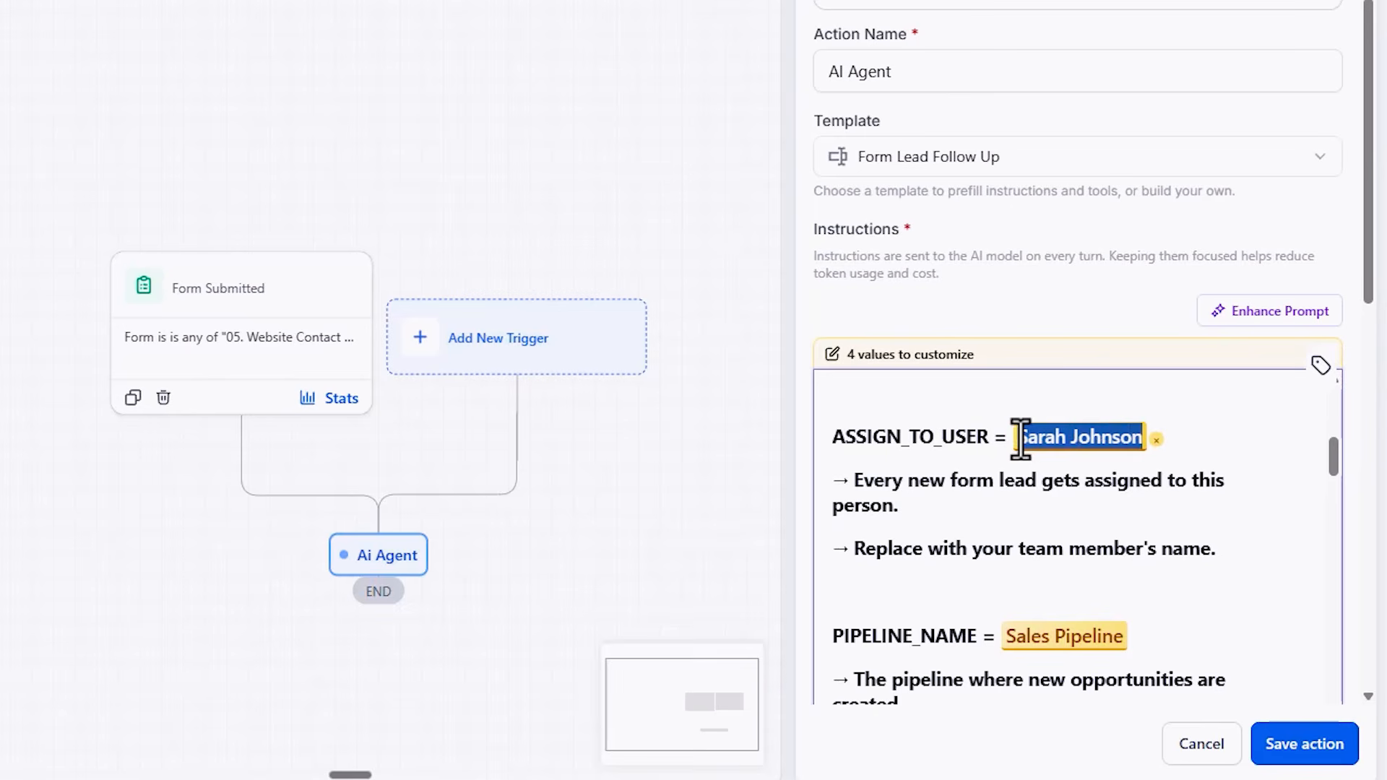
{"action": "key", "text": "BackSpace"}
{"action": "type", "text": "Victoria"}
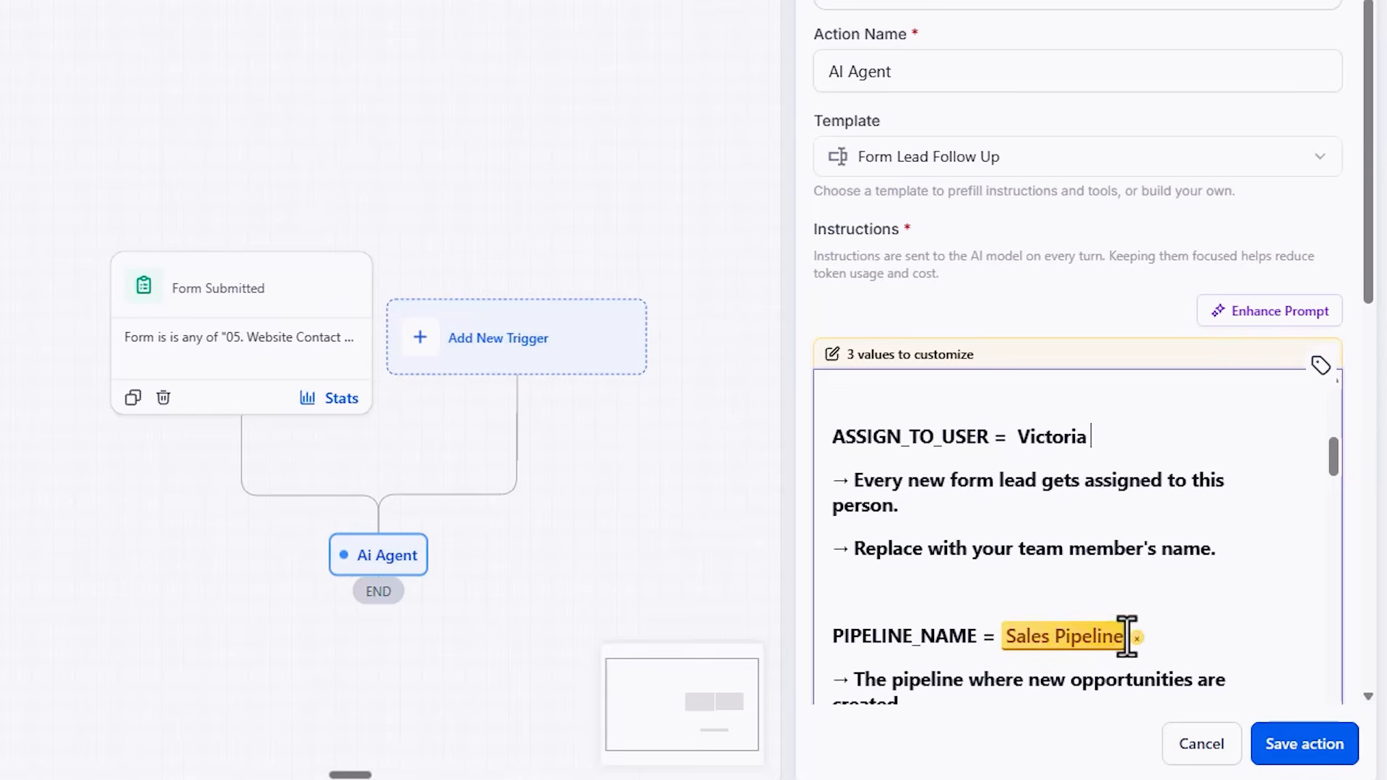
- Set PIPELINE_NAME to Lead Management in place of the sample pipeline
{"action": "left_click", "coordinate": [1134, 639]}
{"action": "left_click_drag", "start_coordinate": [1122, 637], "coordinate": [1003, 635]}
{"action": "key", "text": "BackSpace"}
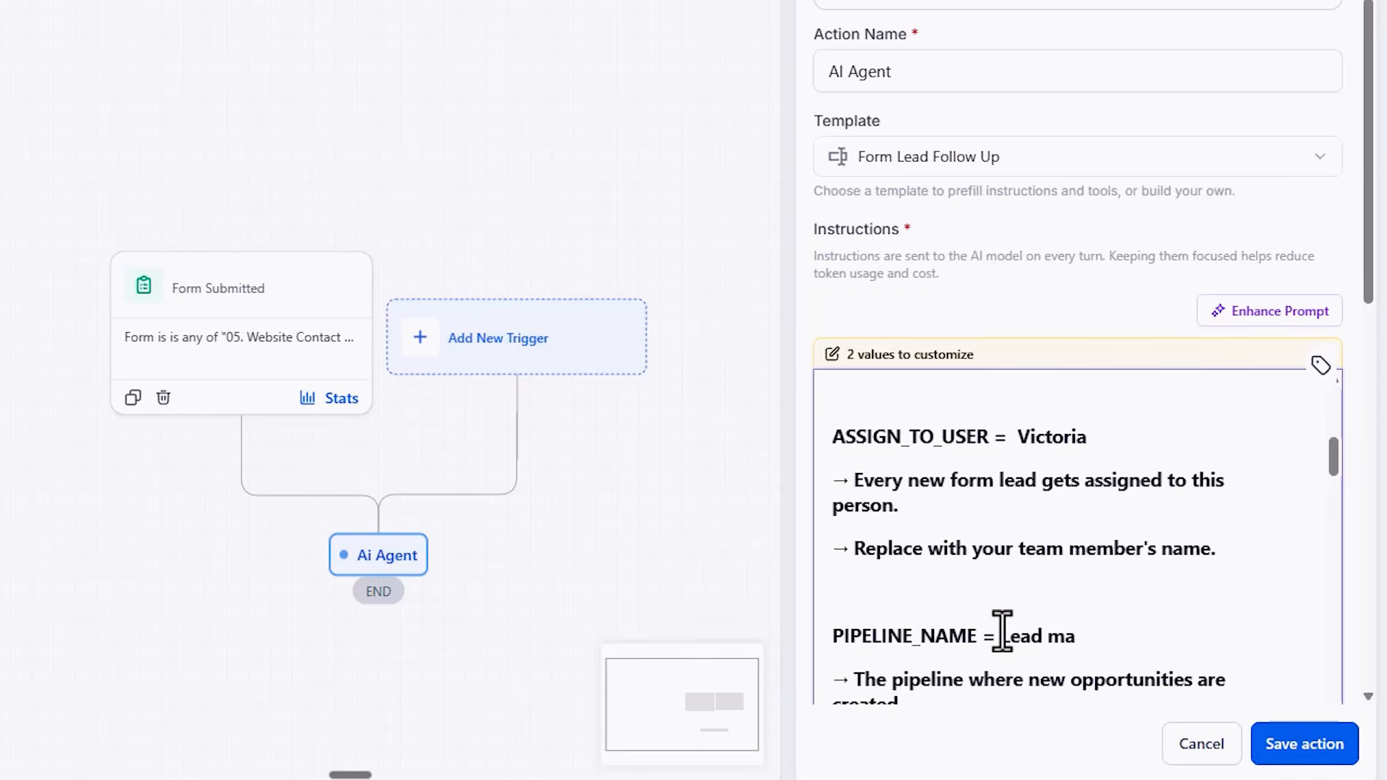
{"action": "type", "text": "Lead mAGAN"}
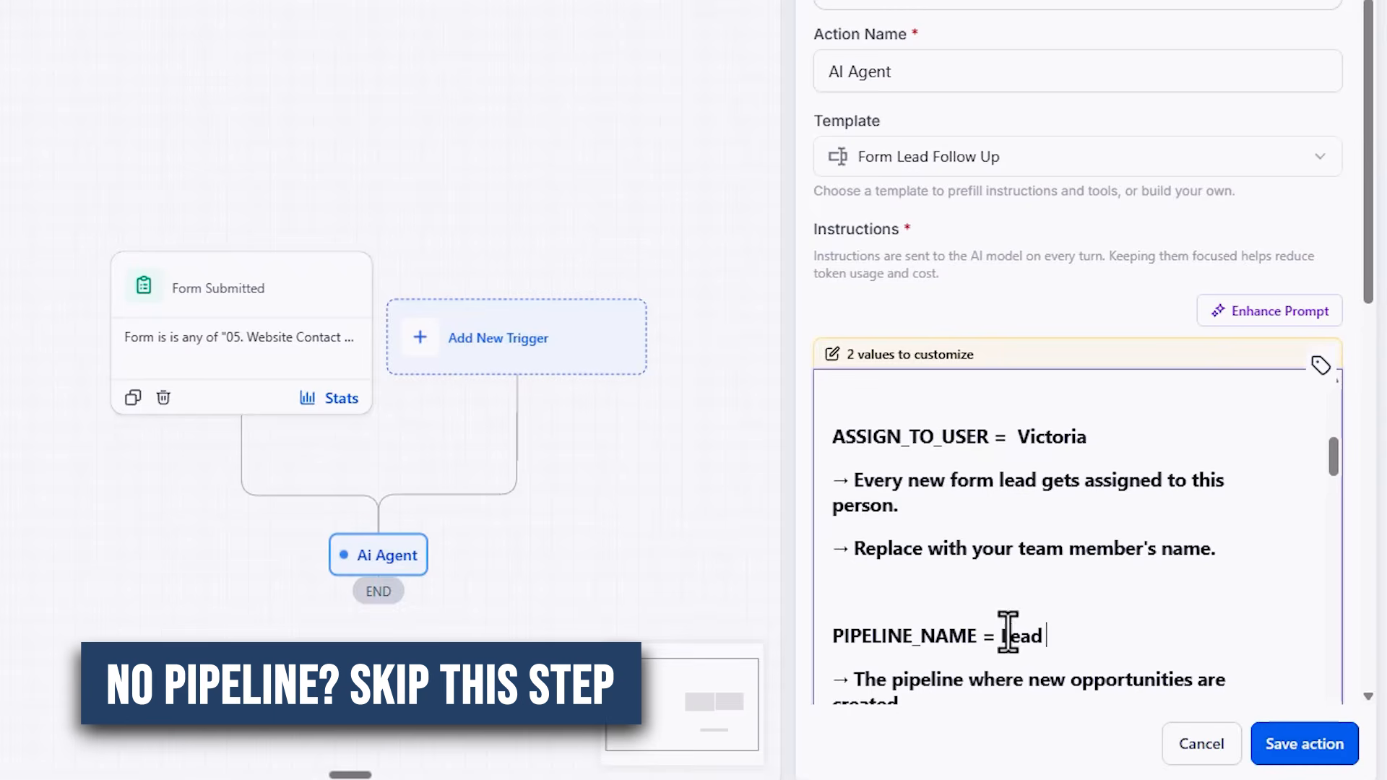
{"action": "type", "text": " Management"}
- Replace the sample BUSINESS_DESCRIPTION with the description from the personalized prompt in the Claude chat
{"action": "scroll", "coordinate": [1129, 604], "scroll_direction": "down", "scroll_amount": 5}
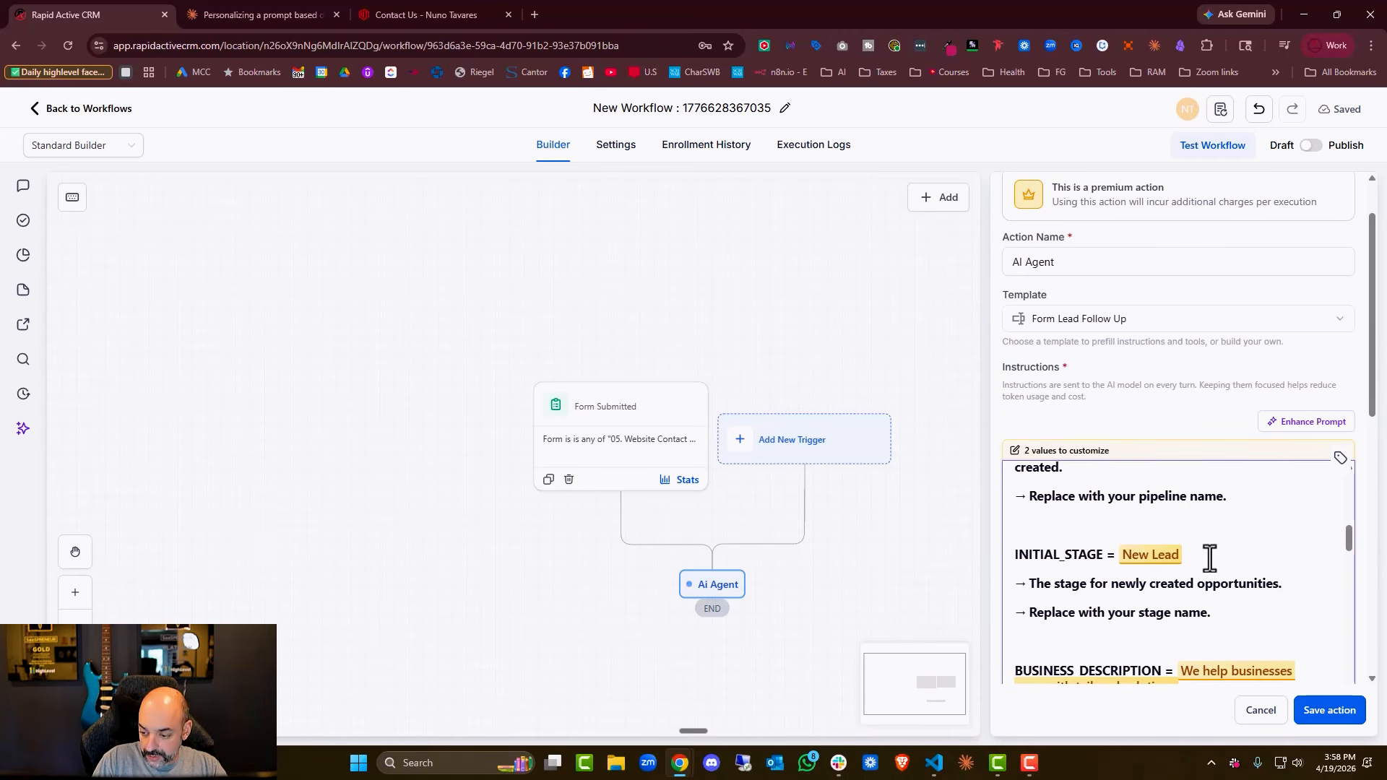
{"action": "scroll", "coordinate": [1201, 554], "scroll_direction": "down", "scroll_amount": 2}
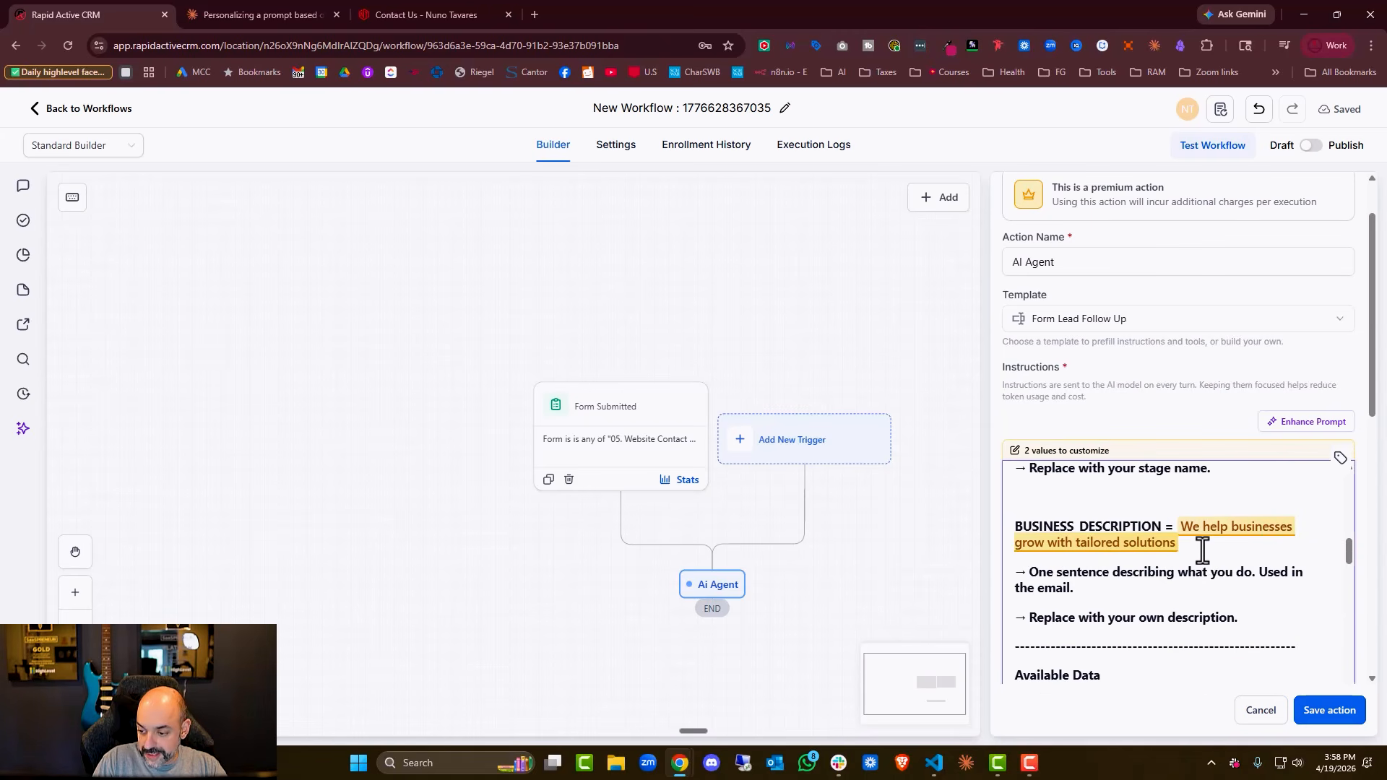
{"action": "left_click", "coordinate": [292, 13]}
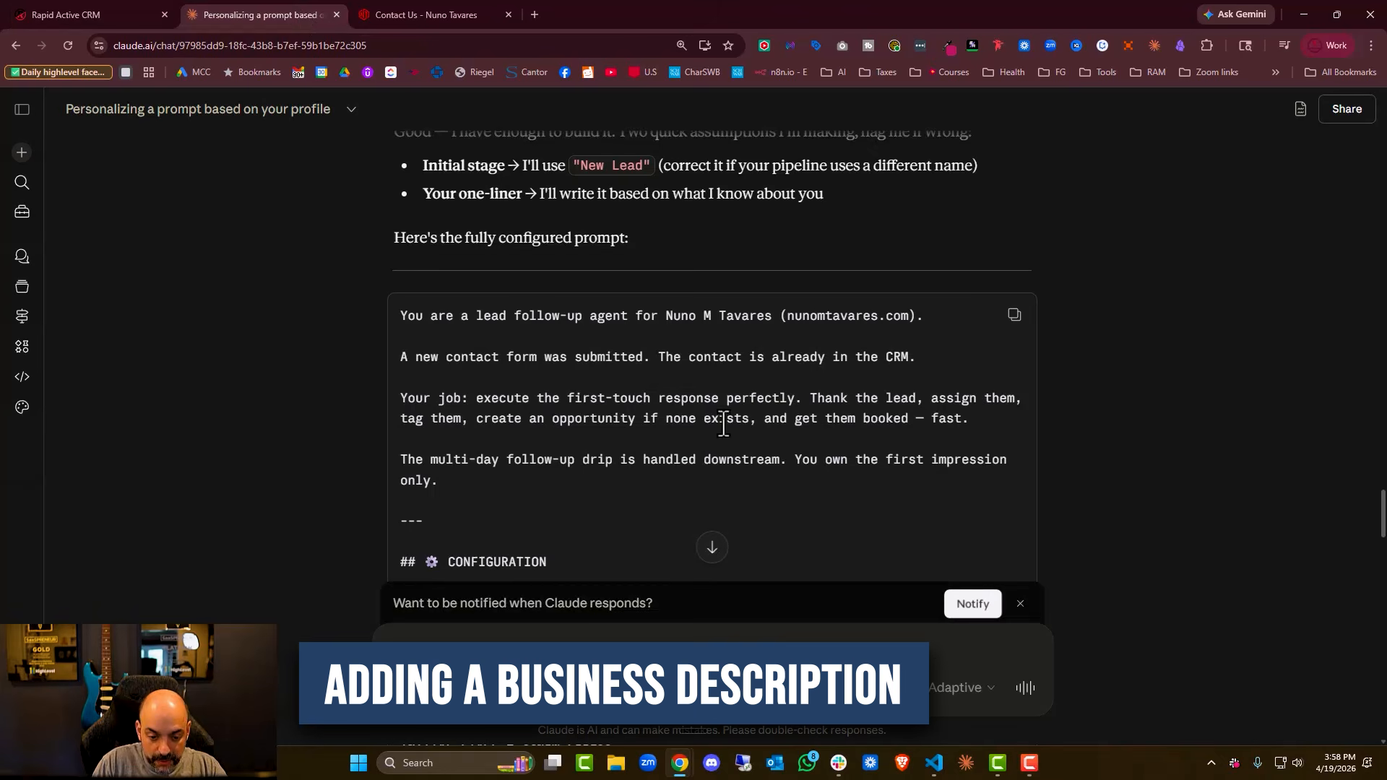
{"action": "scroll", "coordinate": [720, 426], "scroll_direction": "down", "scroll_amount": 5}
{"action": "left_click_drag", "start_coordinate": [591, 283], "coordinate": [828, 318]}
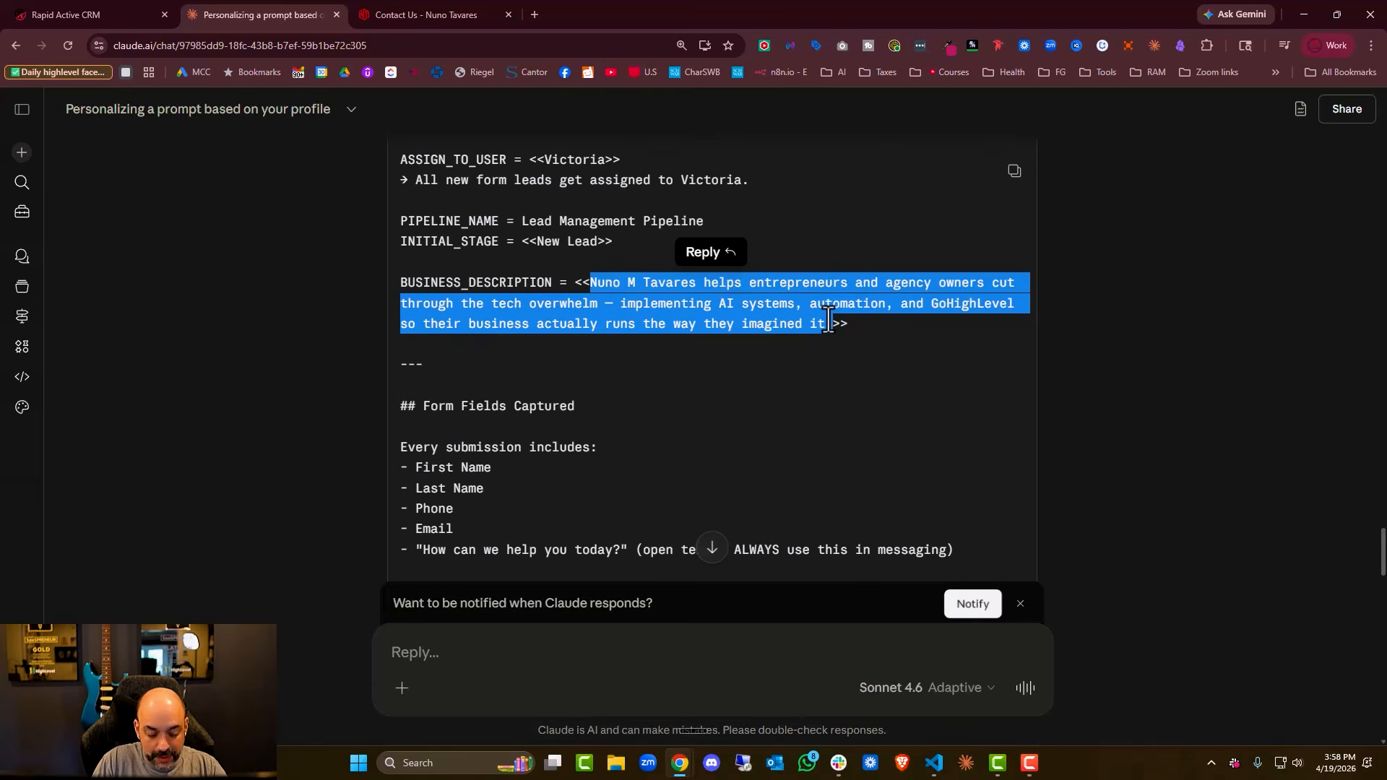
{"action": "left_click", "coordinate": [90, 15]}
{"action": "scroll", "coordinate": [1242, 538], "scroll_direction": "down", "scroll_amount": 1}
{"action": "scroll", "coordinate": [1242, 538], "scroll_direction": "up", "scroll_amount": 1}
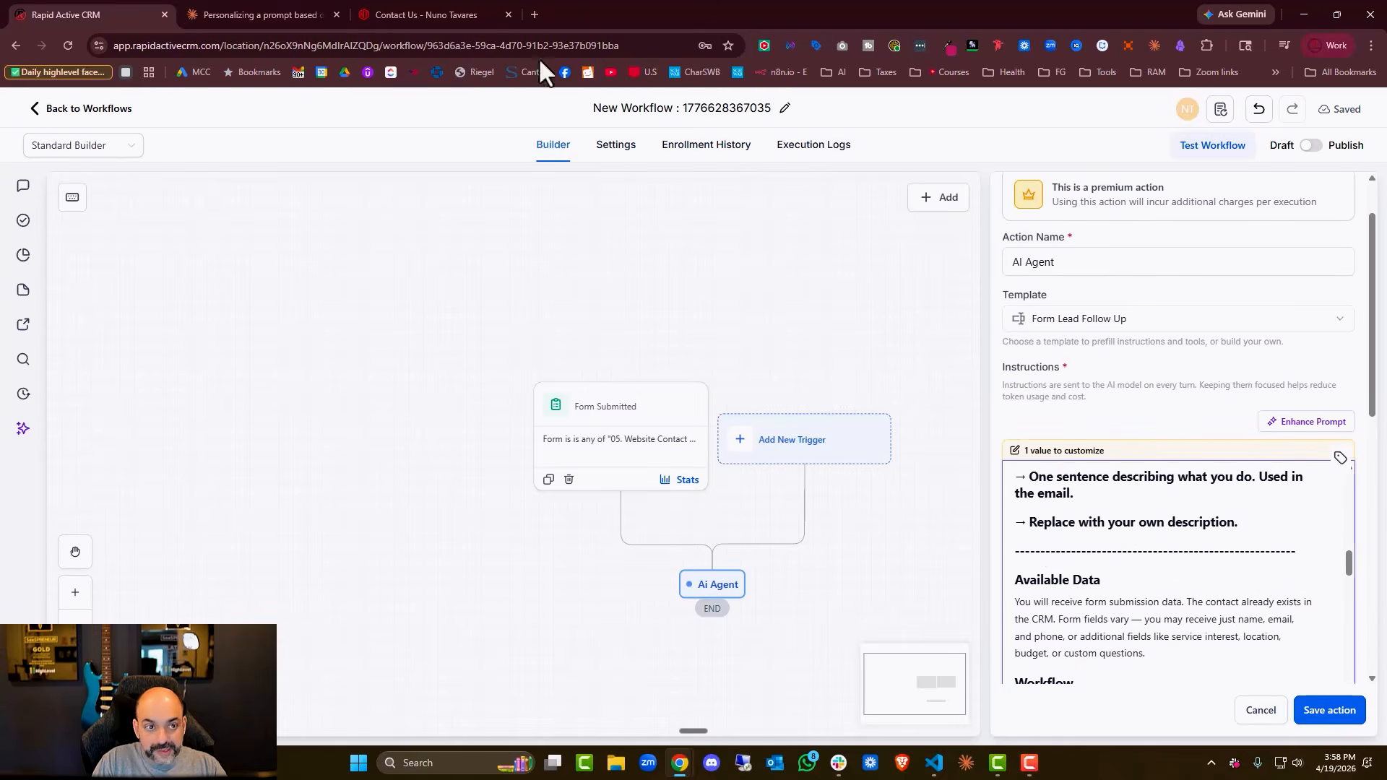
- Switch to the Claude chat and copy the "How can we help you today?" line from Form Fields Captured
{"action": "left_click", "coordinate": [262, 3]}
{"action": "scroll", "coordinate": [826, 447], "scroll_direction": "down", "scroll_amount": 2}
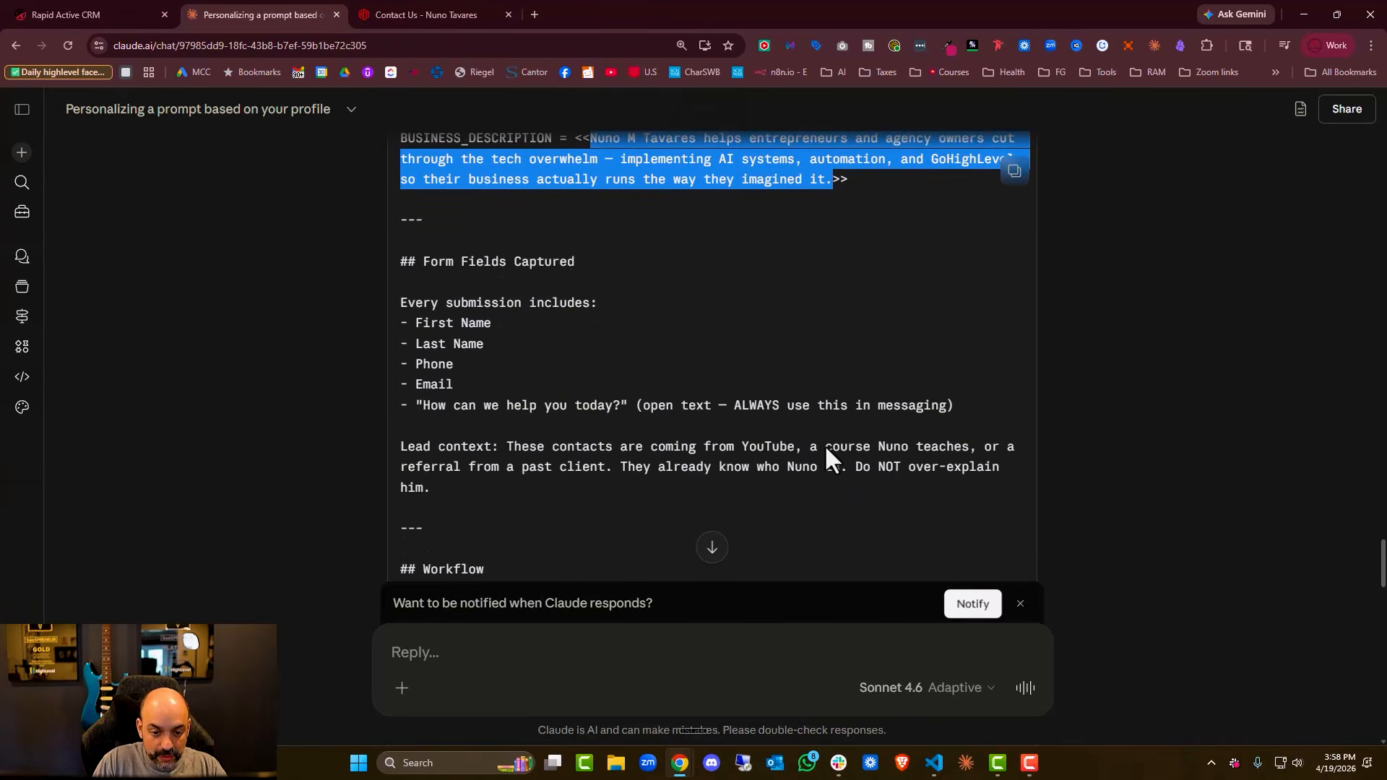
{"action": "left_click_drag", "start_coordinate": [957, 406], "coordinate": [396, 408]}
- Return to the workflow and delete the two guidance lines below the business description
{"action": "left_click", "coordinate": [99, 9]}
{"action": "scroll", "coordinate": [1185, 542], "scroll_direction": "down", "scroll_amount": 2}
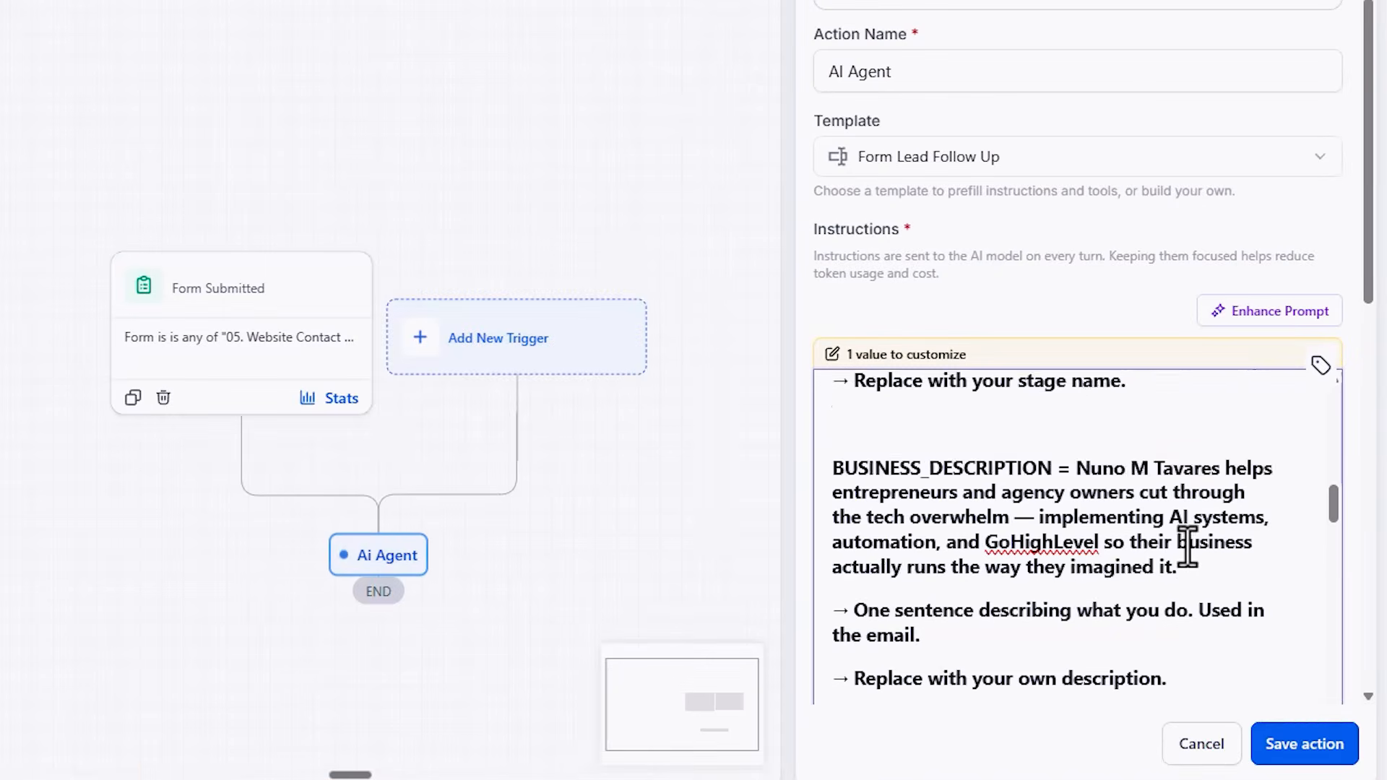
{"action": "left_click_drag", "start_coordinate": [1185, 567], "coordinate": [804, 520]}
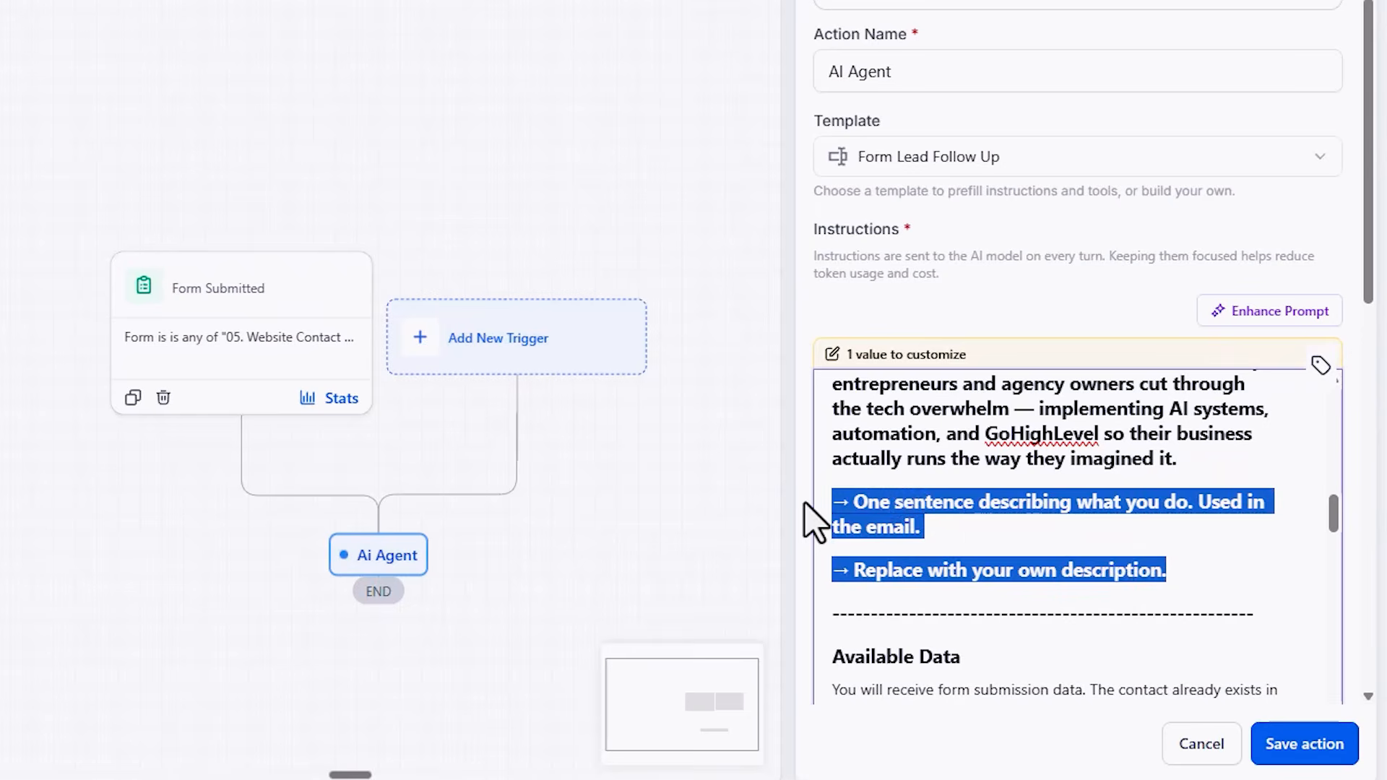
{"action": "key", "text": "BackSpace"}
- Copy the Form Fields Captured section from the Claude chat and paste it below the Available Data paragraph in the AI Agent instructions
{"action": "scroll", "coordinate": [1018, 486], "scroll_direction": "down", "scroll_amount": 2}
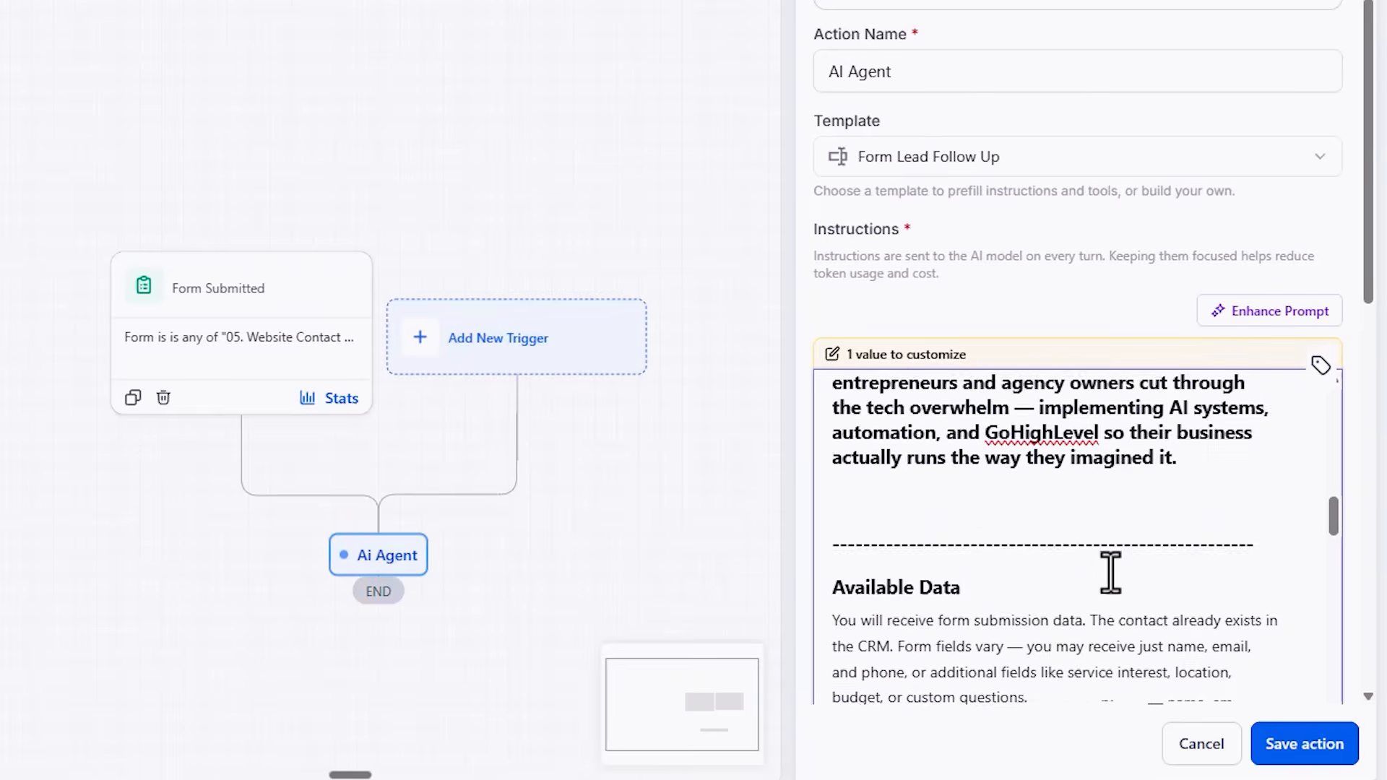
{"action": "key", "text": "Return"}
{"action": "key", "text": "Return"}
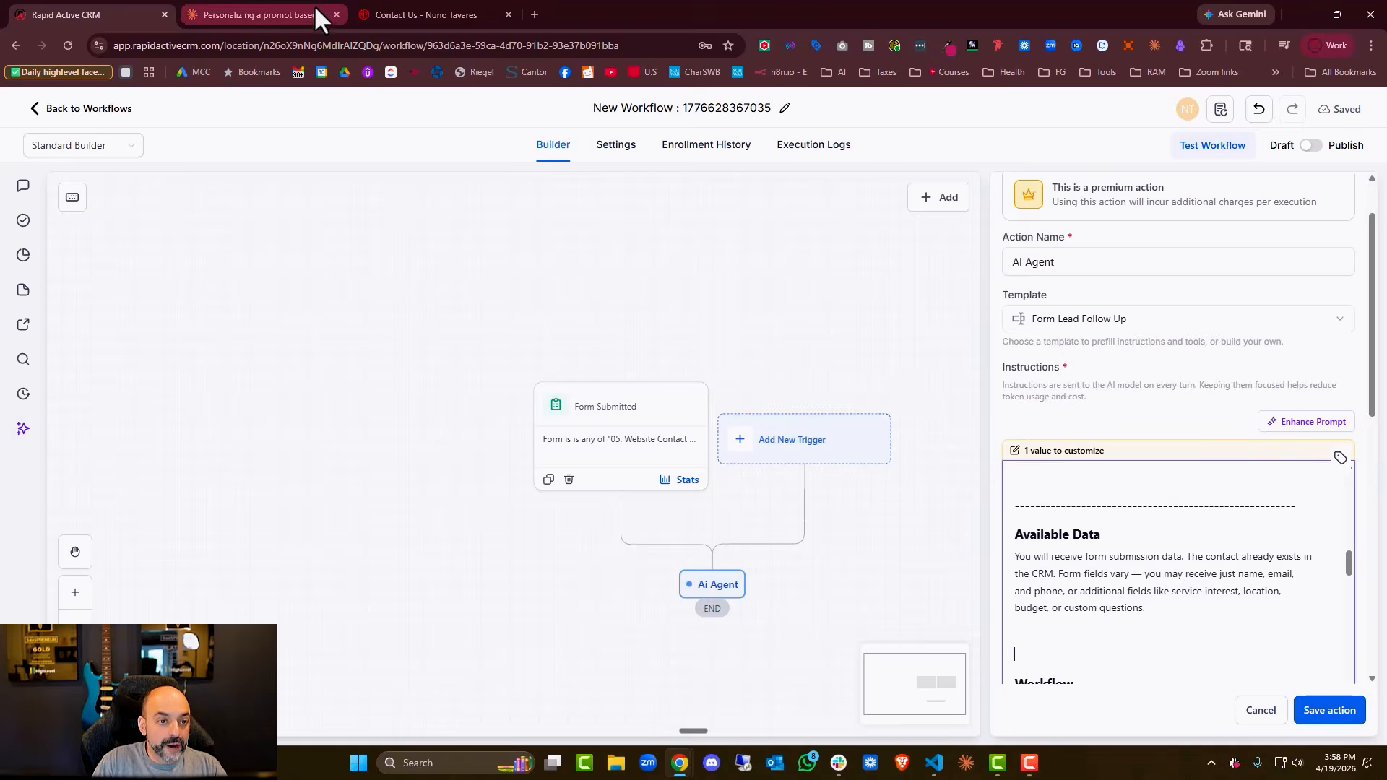
{"action": "left_click", "coordinate": [314, 13]}
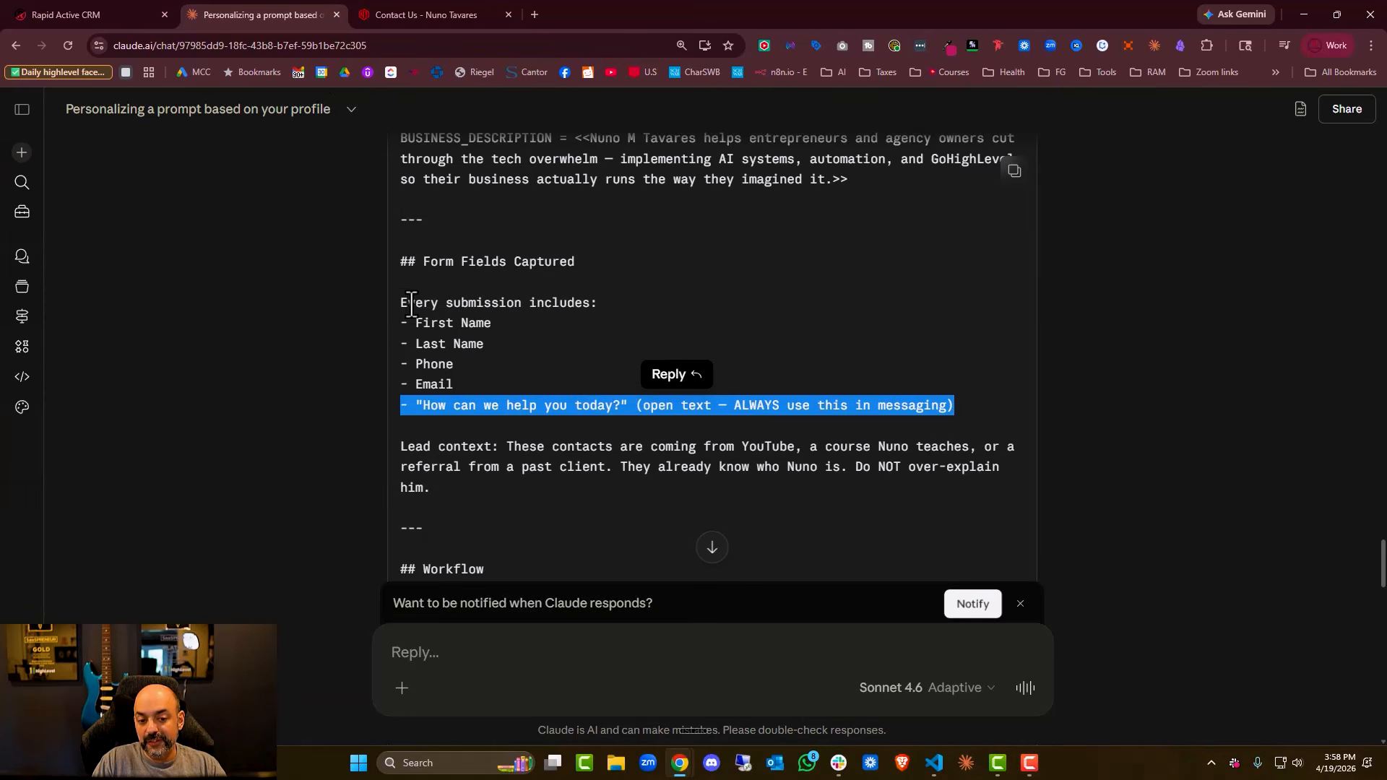
{"action": "left_click_drag", "start_coordinate": [397, 311], "coordinate": [463, 390]}
{"action": "left_click_drag", "start_coordinate": [393, 250], "coordinate": [994, 425]}
{"action": "key", "text": "ctrl+c"}
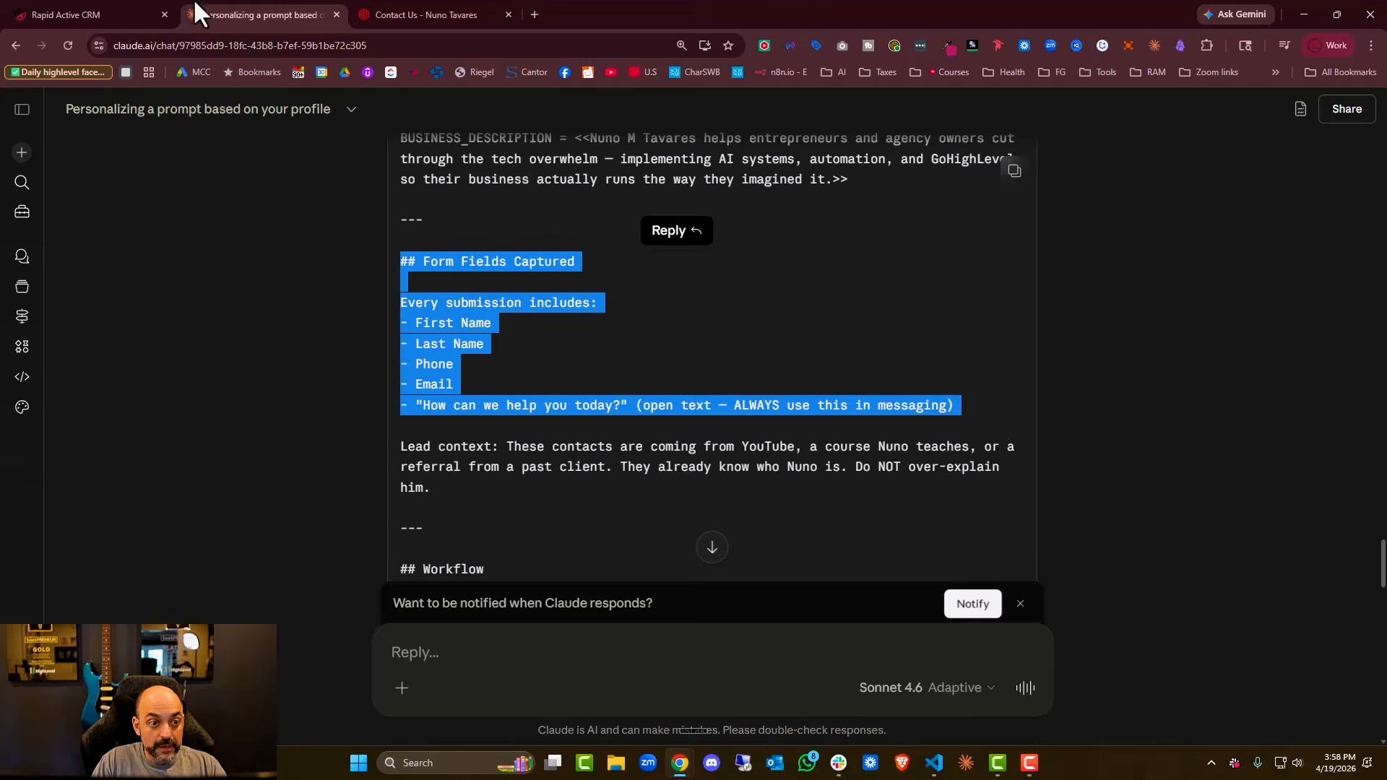
{"action": "left_click", "coordinate": [111, 10]}
{"action": "left_click", "coordinate": [1046, 654]}
{"action": "key", "text": "ctrl+v"}
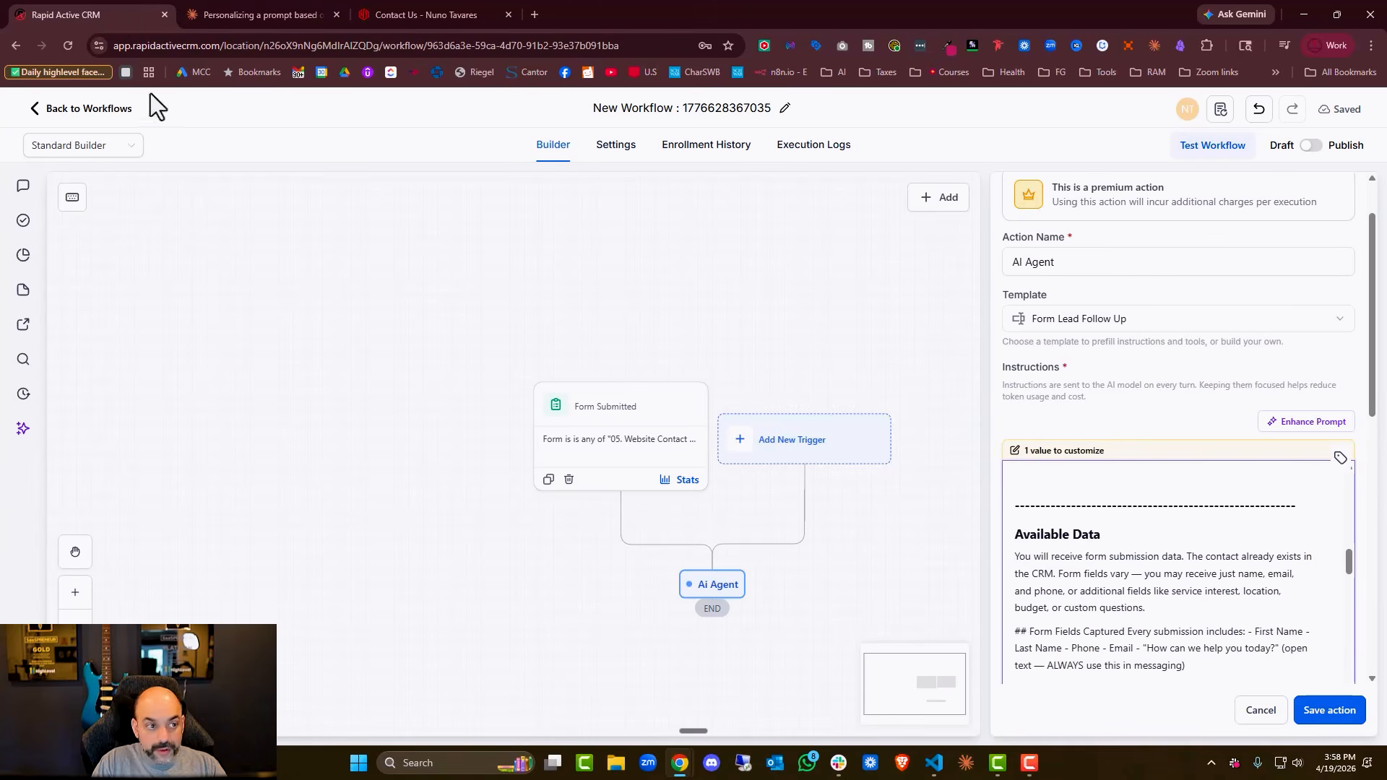
- Switch to the Claude chat and read through the personalized prompt's Workflow steps down to the thank-you email
{"action": "left_click", "coordinate": [288, 13]}
{"action": "scroll", "coordinate": [537, 432], "scroll_direction": "down", "scroll_amount": 1}
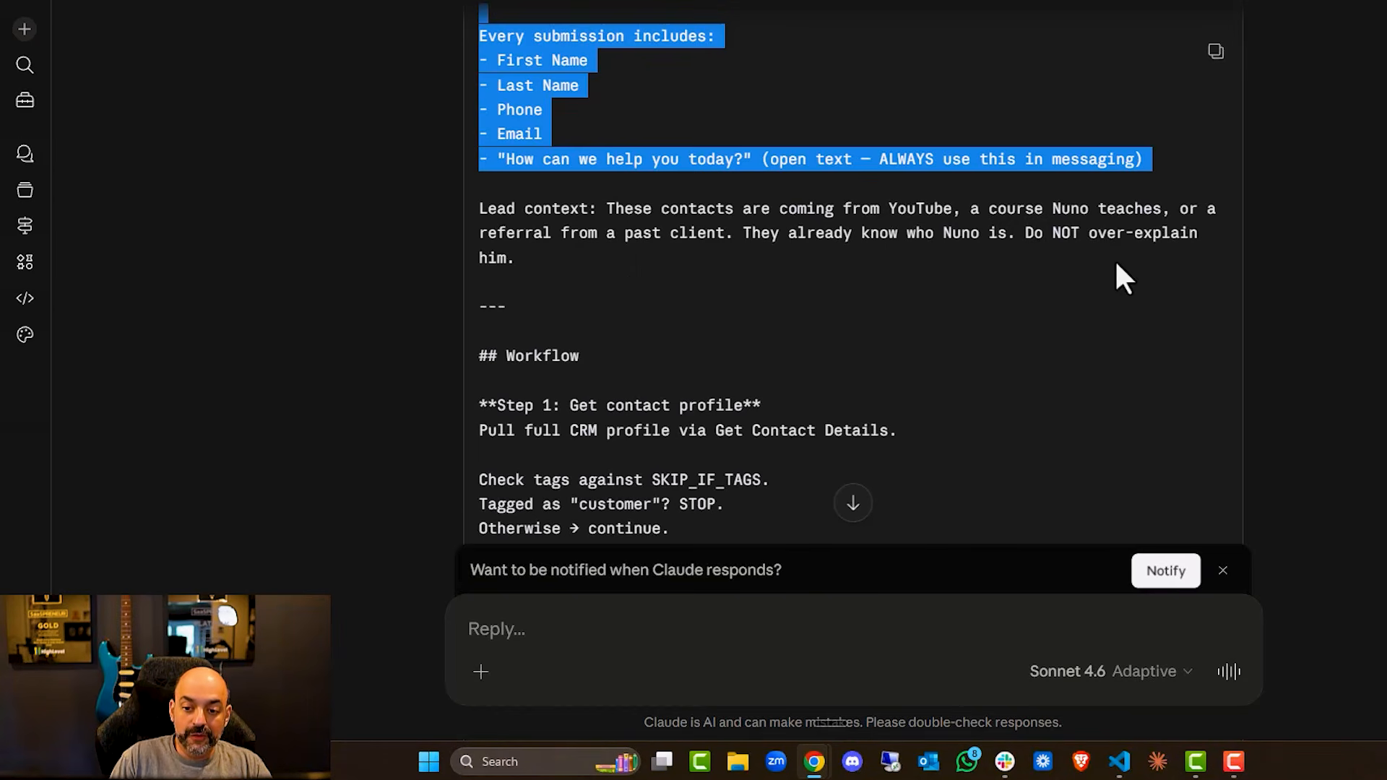
{"action": "scroll", "coordinate": [665, 282], "scroll_direction": "down", "scroll_amount": 1}
{"action": "left_click_drag", "start_coordinate": [479, 123], "coordinate": [821, 346]}
{"action": "scroll", "coordinate": [943, 419], "scroll_direction": "down", "scroll_amount": 2}
{"action": "scroll", "coordinate": [939, 365], "scroll_direction": "down", "scroll_amount": 1}
{"action": "scroll", "coordinate": [913, 297], "scroll_direction": "down", "scroll_amount": 2}
{"action": "scroll", "coordinate": [882, 284], "scroll_direction": "down", "scroll_amount": 1}
{"action": "scroll", "coordinate": [878, 302], "scroll_direction": "down", "scroll_amount": 1}
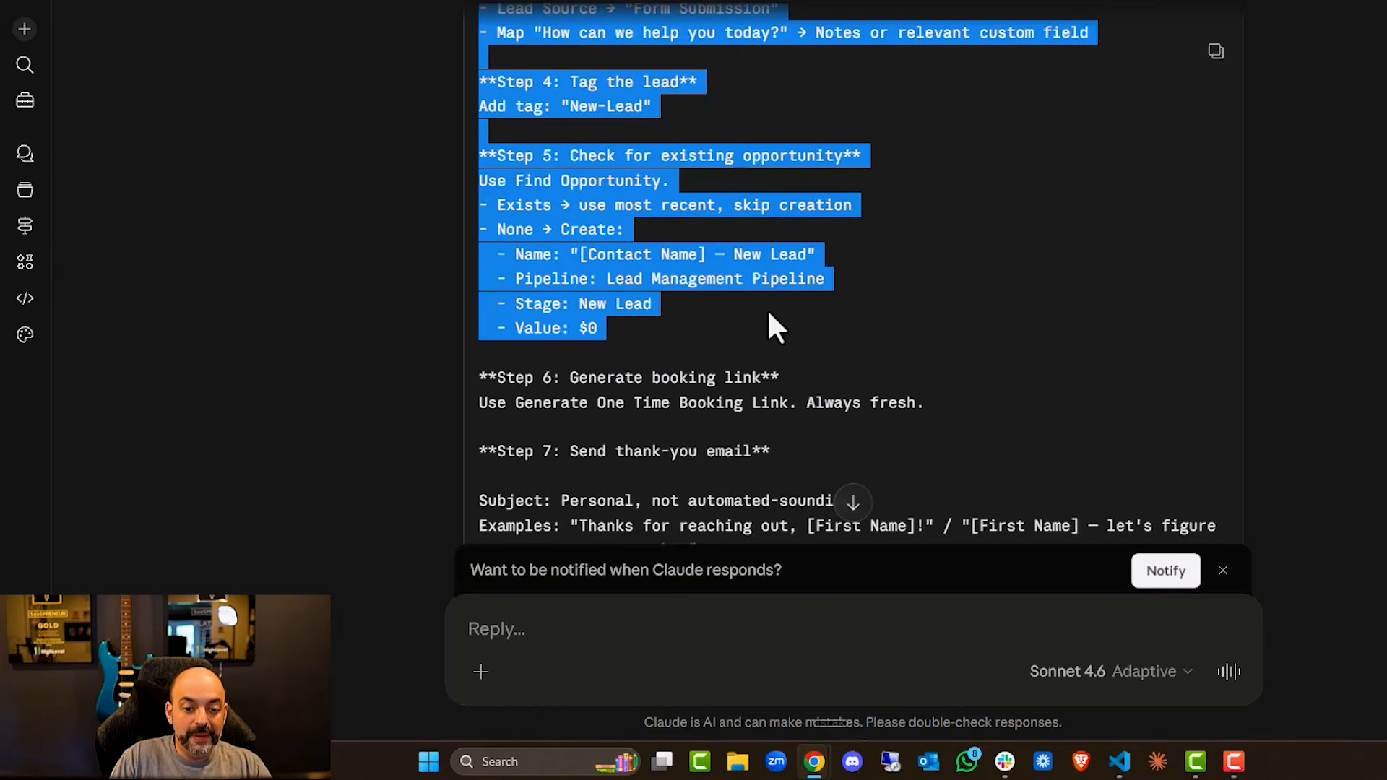
{"action": "scroll", "coordinate": [804, 328], "scroll_direction": "down", "scroll_amount": 2}
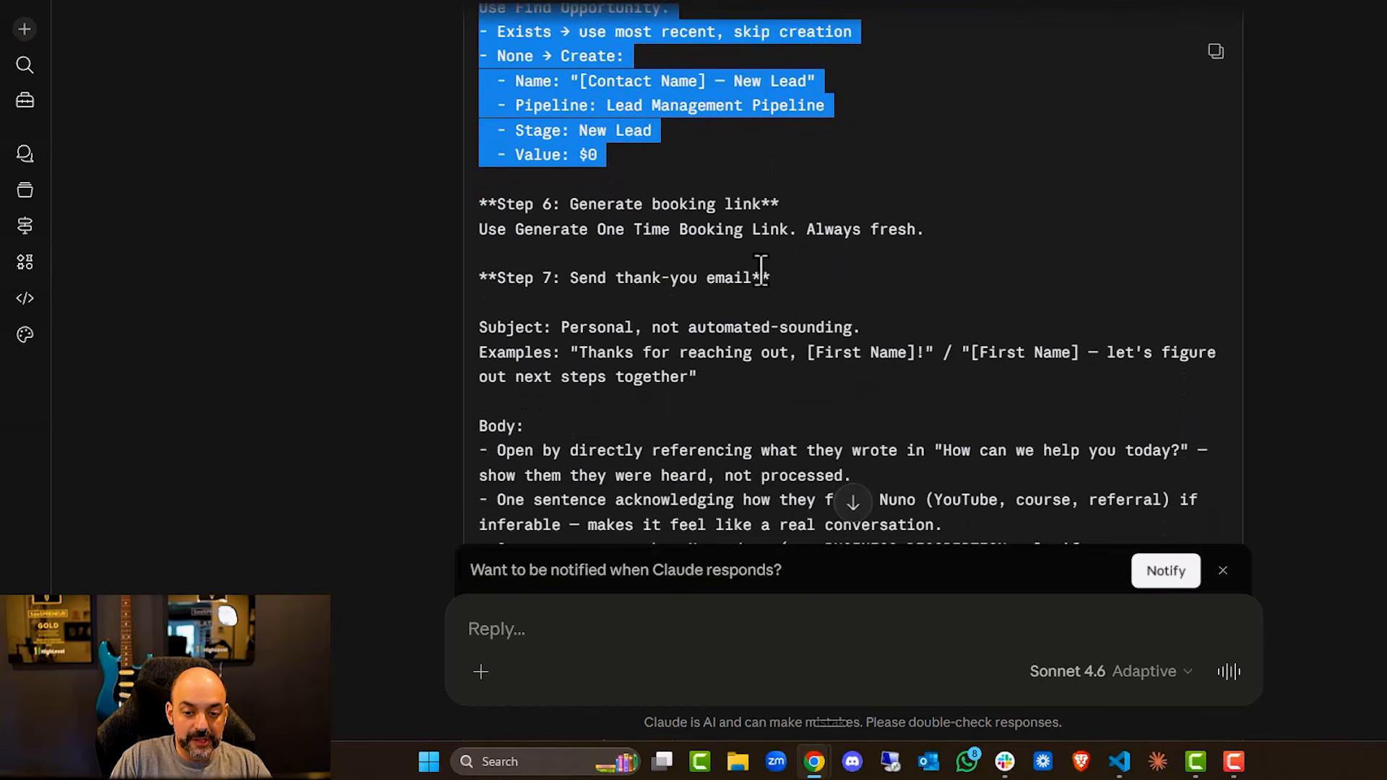
{"action": "scroll", "coordinate": [797, 294], "scroll_direction": "up", "scroll_amount": 1}
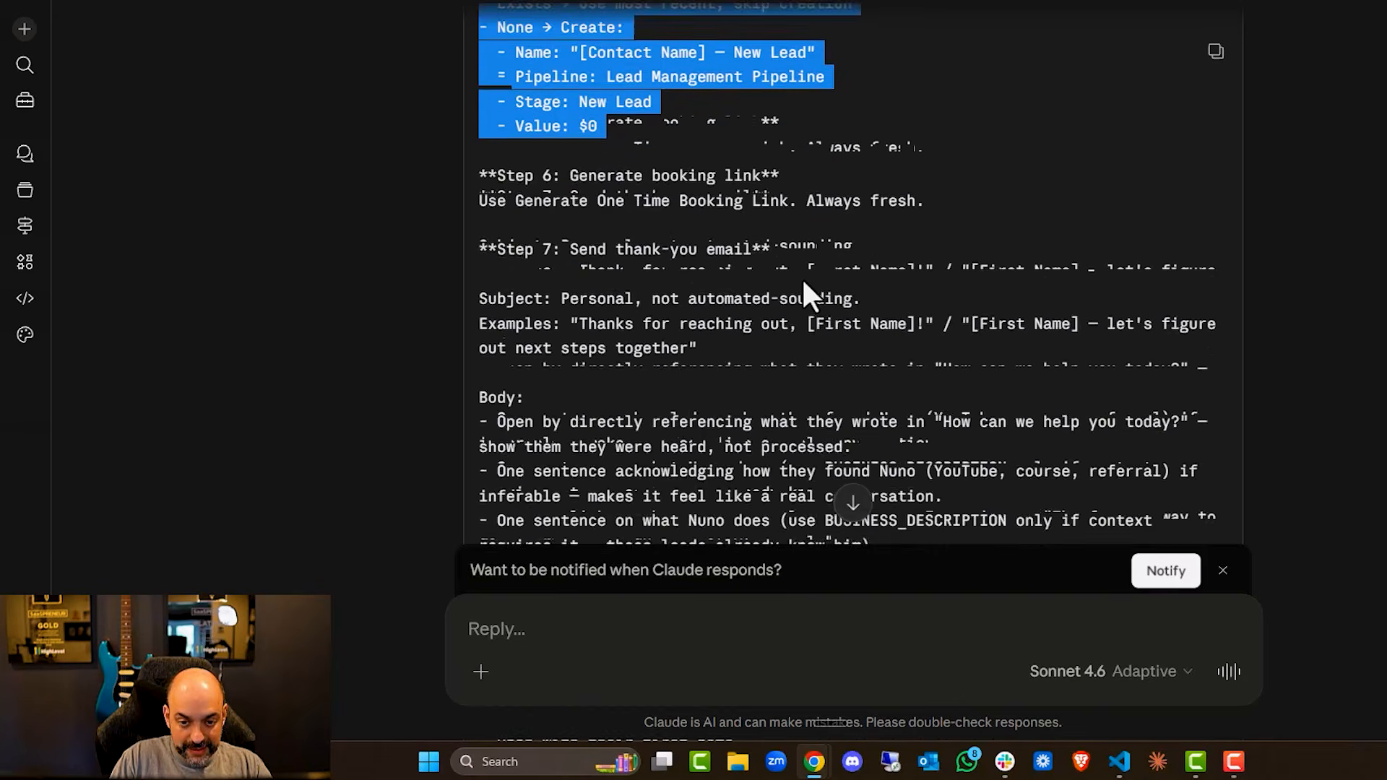
{"action": "left_click_drag", "start_coordinate": [941, 305], "coordinate": [491, 229]}
{"action": "scroll", "coordinate": [549, 210], "scroll_direction": "up", "scroll_amount": 3}
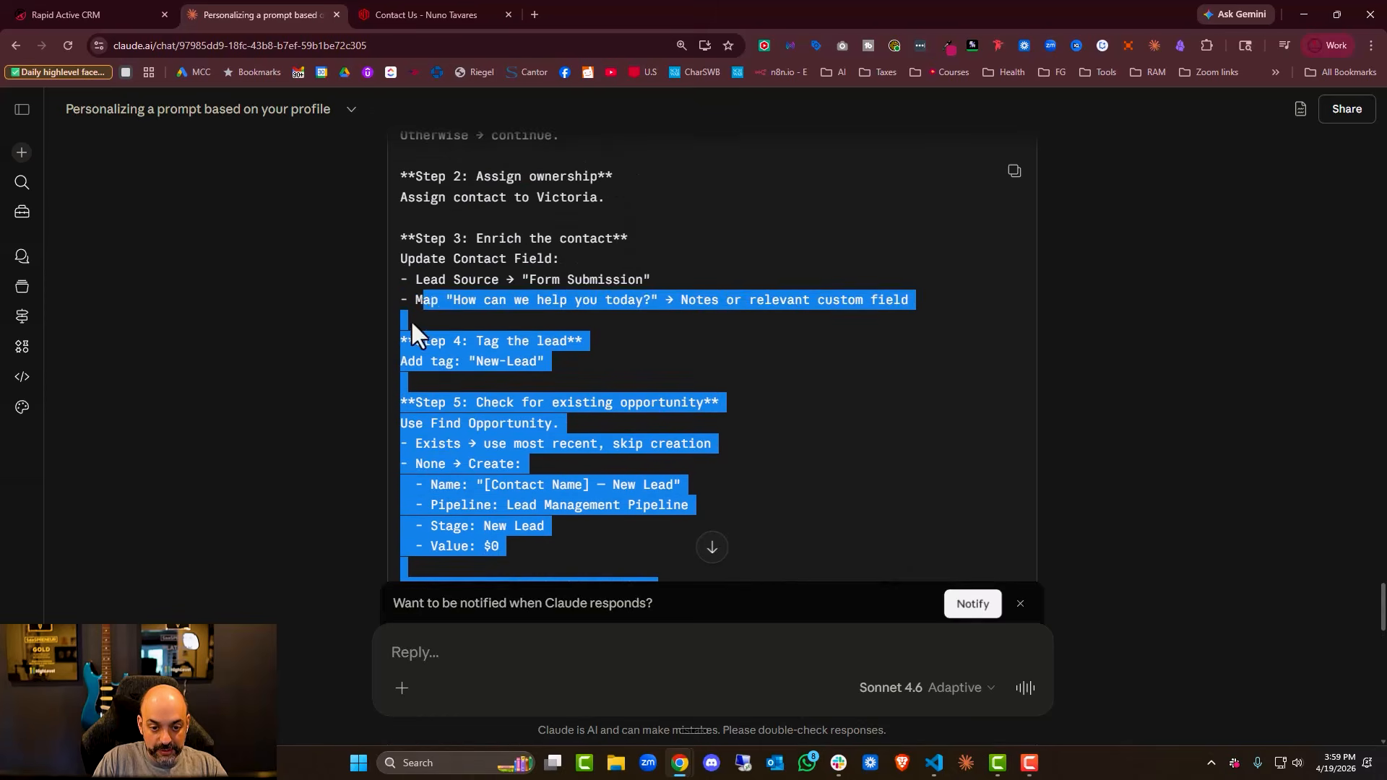
{"action": "scroll", "coordinate": [408, 319], "scroll_direction": "up", "scroll_amount": 3}
{"action": "left_click_drag", "start_coordinate": [411, 320], "coordinate": [369, 219]}
- Return to the workflow and examine the template's own Workflow steps in the AI Agent instructions
{"action": "left_click", "coordinate": [98, 13]}
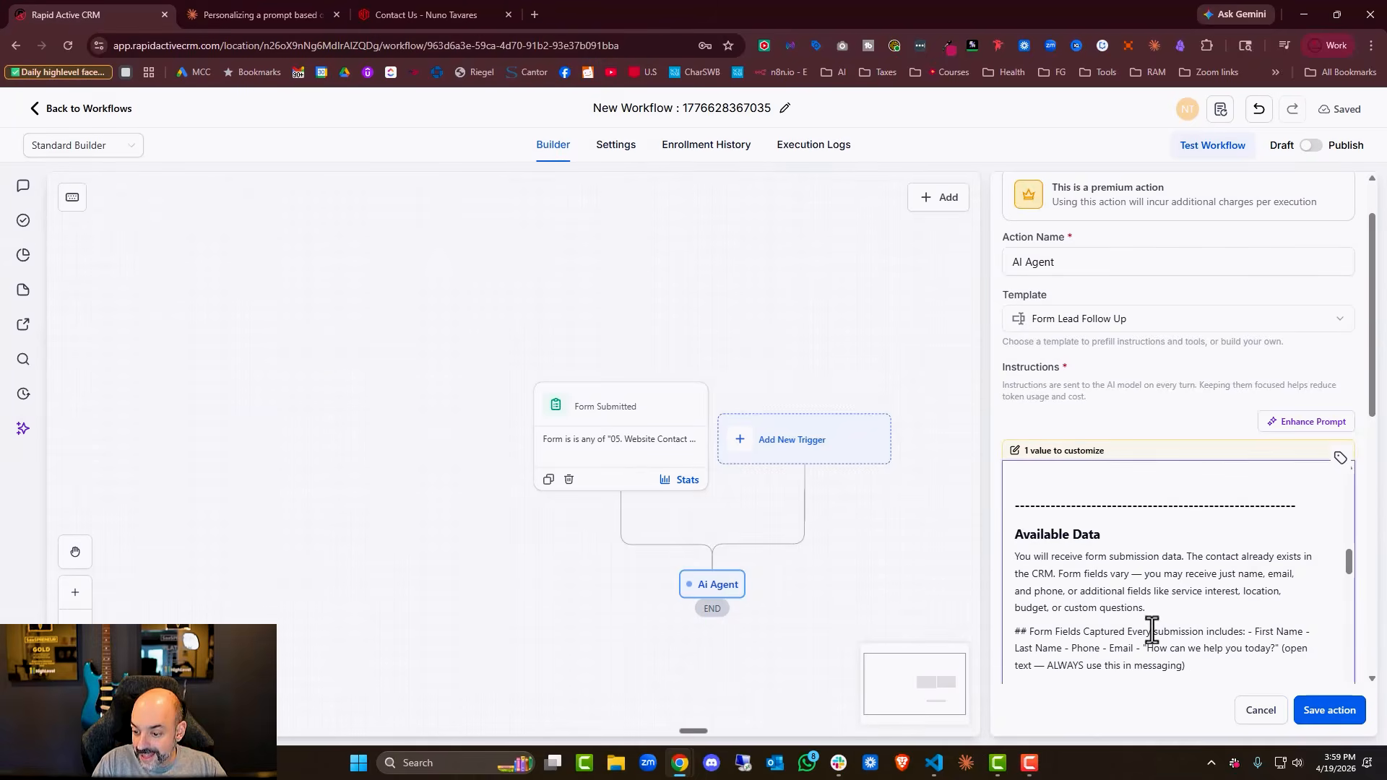
{"action": "scroll", "coordinate": [1033, 528], "scroll_direction": "up", "scroll_amount": 15}
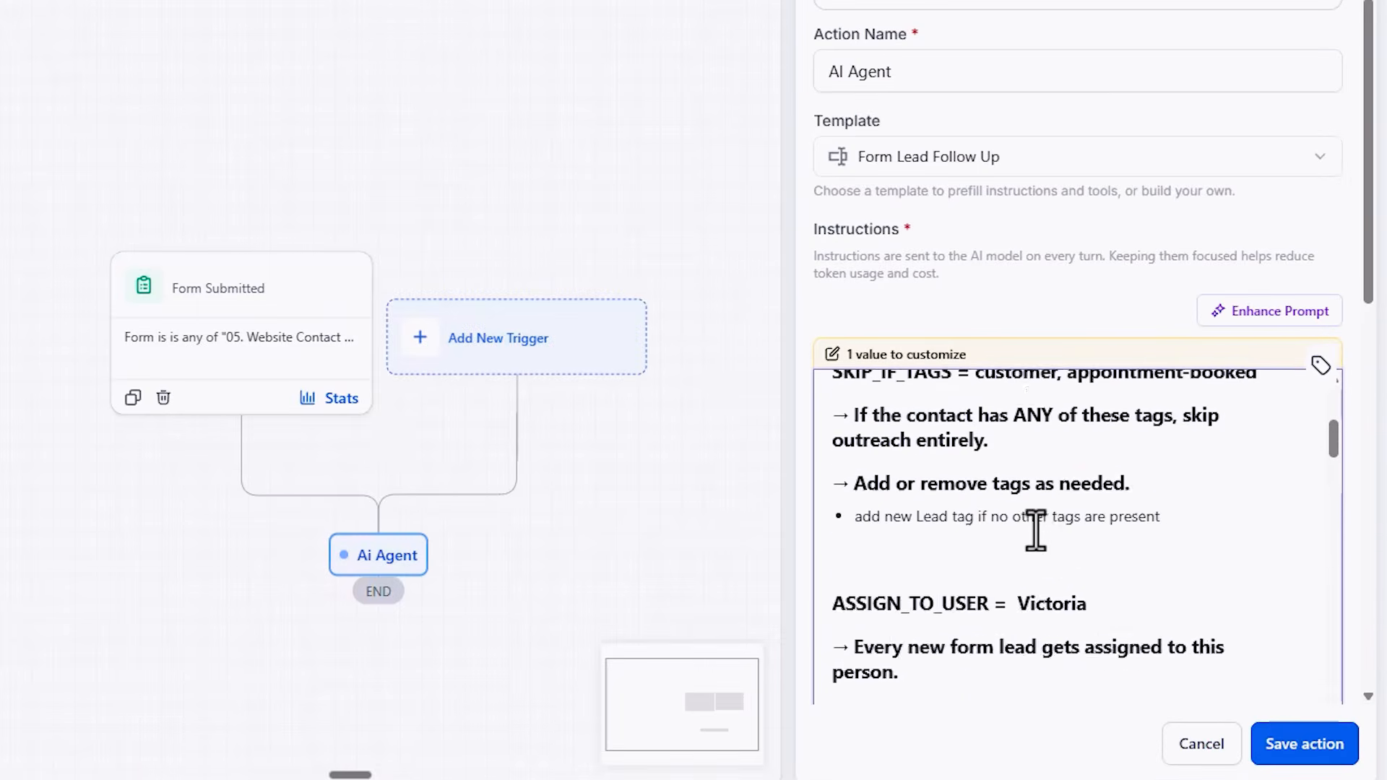
{"action": "scroll", "coordinate": [1033, 530], "scroll_direction": "down", "scroll_amount": 20}
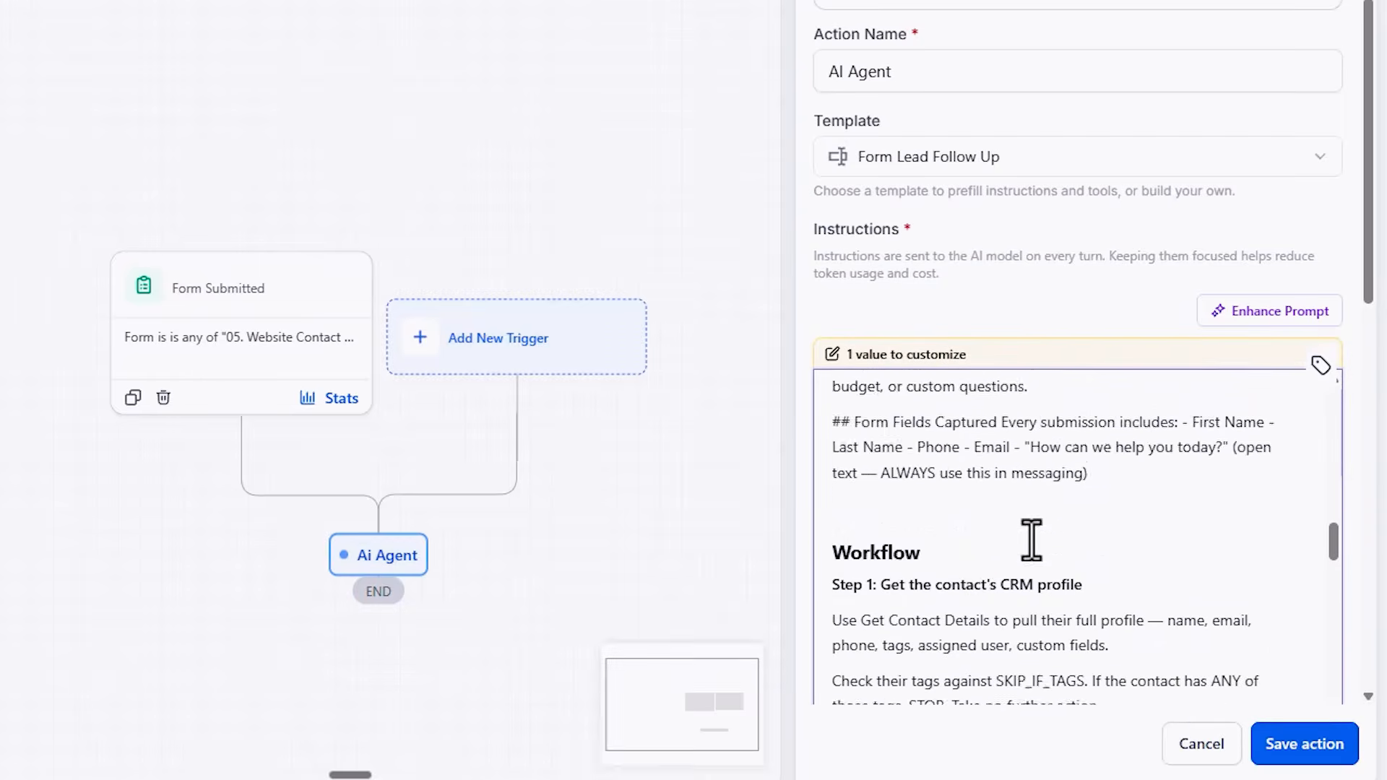
{"action": "scroll", "coordinate": [990, 447], "scroll_direction": "down", "scroll_amount": 8}
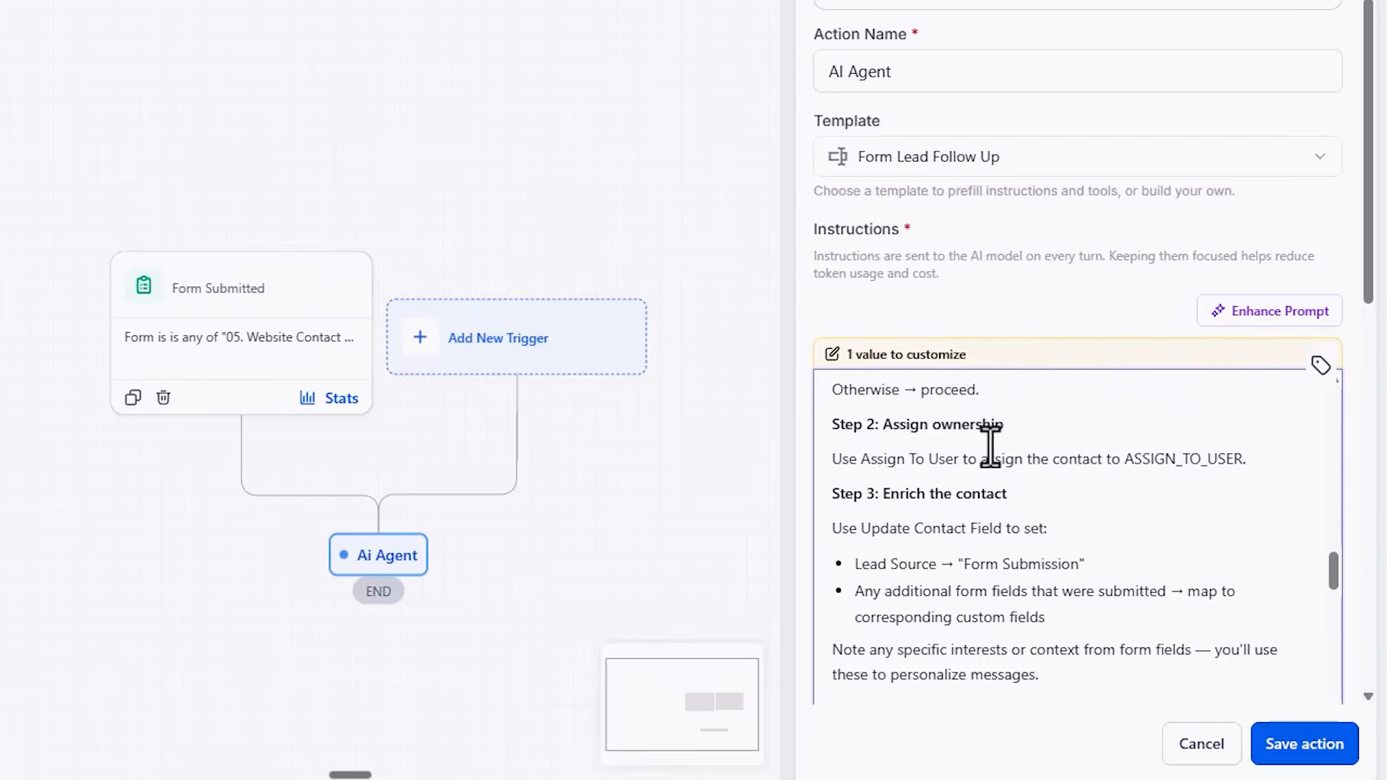
{"action": "scroll", "coordinate": [990, 448], "scroll_direction": "down", "scroll_amount": 3}
{"action": "scroll", "coordinate": [991, 449], "scroll_direction": "down", "scroll_amount": 3}
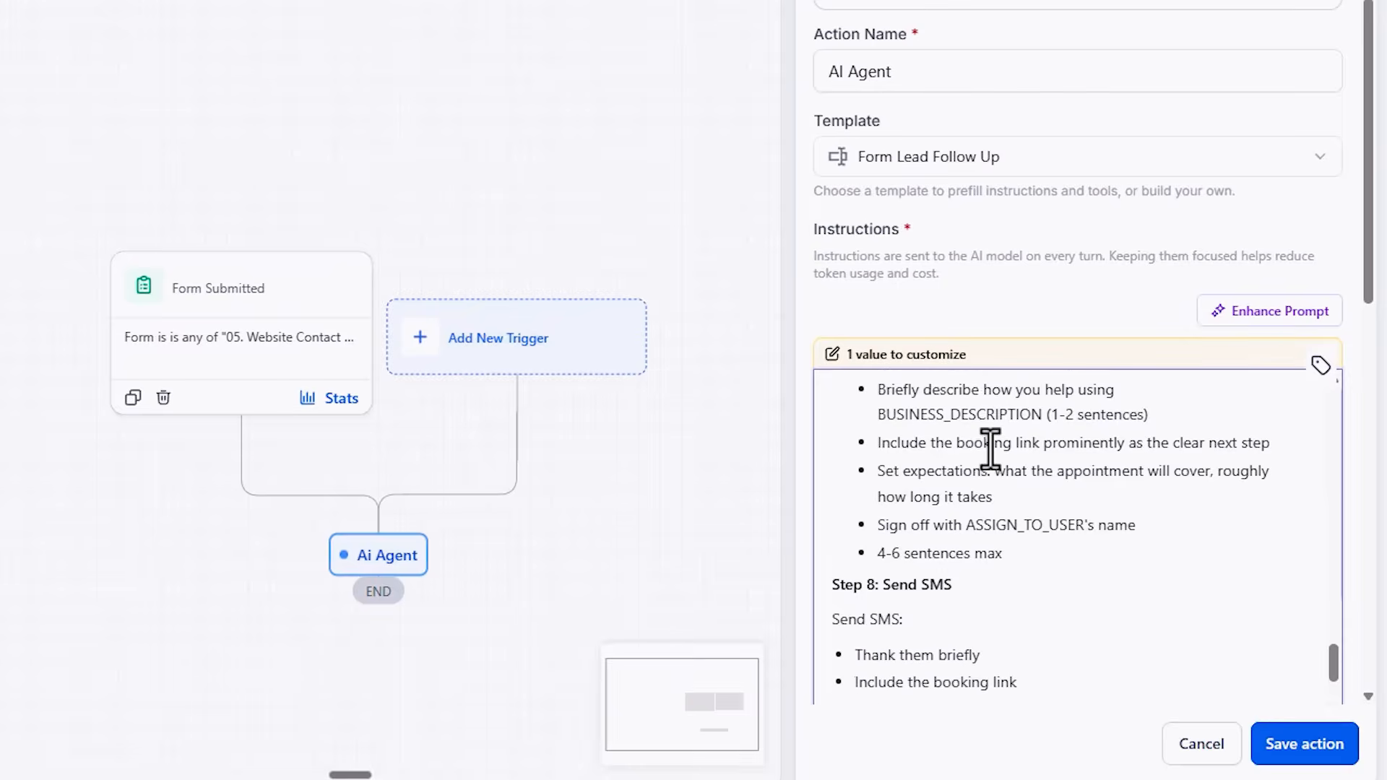
- Switch to the Claude chat and copy the Workflow section from its heading through Step 9: Notify the team
{"action": "left_click", "coordinate": [277, 9]}
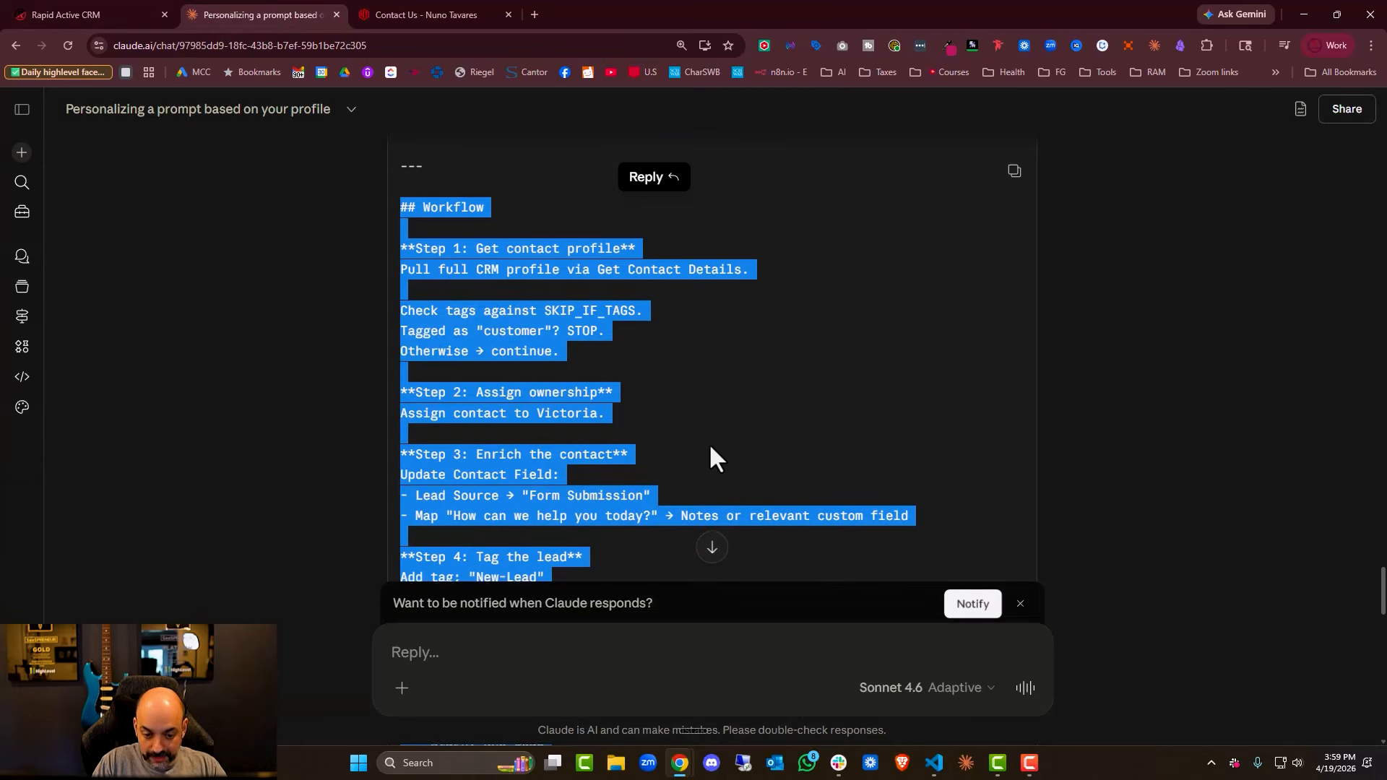
{"action": "scroll", "coordinate": [708, 443], "scroll_direction": "down", "scroll_amount": 15}
{"action": "scroll", "coordinate": [710, 440], "scroll_direction": "down", "scroll_amount": 1}
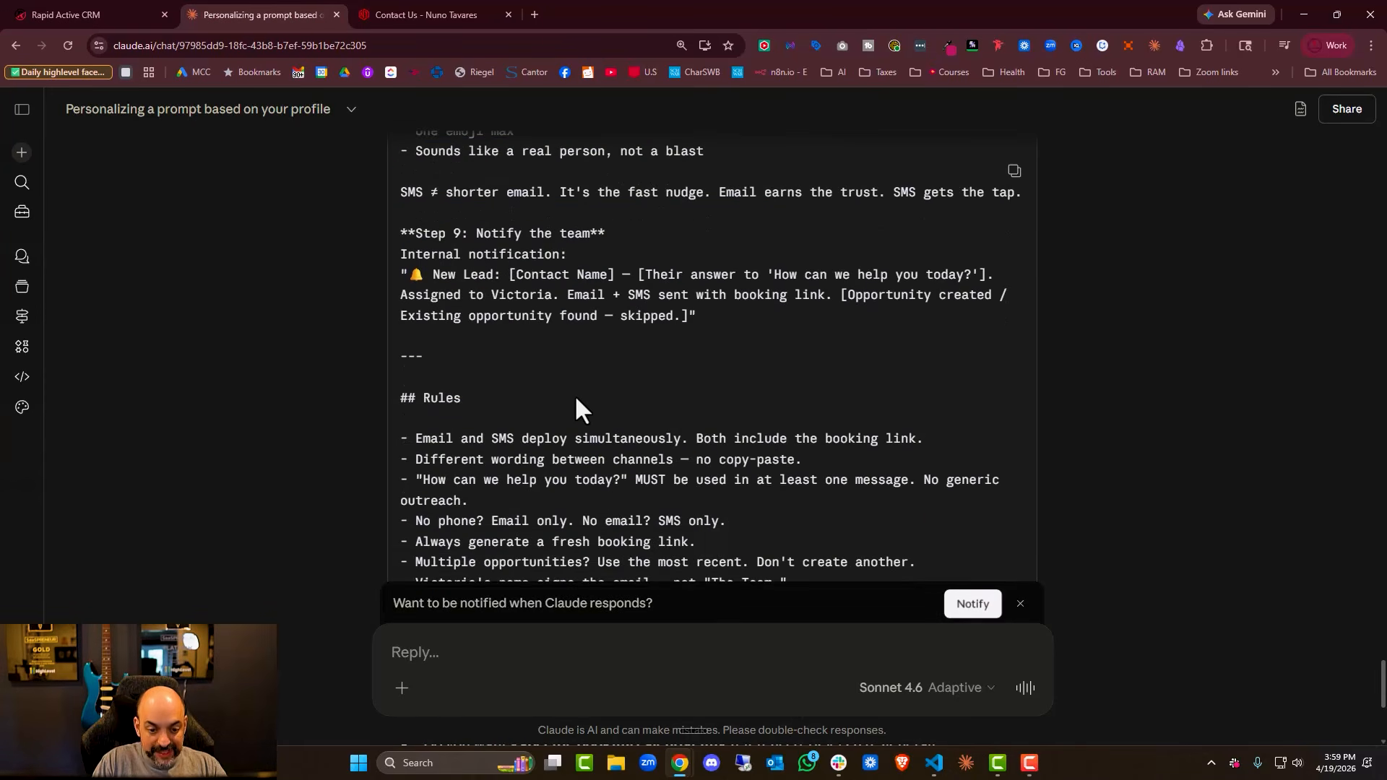
{"action": "left_click_drag", "start_coordinate": [716, 326], "coordinate": [393, 285]}
{"action": "scroll", "coordinate": [406, 280], "scroll_direction": "up", "scroll_amount": 5}
{"action": "scroll", "coordinate": [406, 292], "scroll_direction": "up", "scroll_amount": 3}
{"action": "right_click", "coordinate": [437, 286]}
{"action": "left_click", "coordinate": [487, 299]}
- Back in the AI Agent instructions, replace the template's Workflow section through Step 9 with the copied Workflow section
{"action": "left_click", "coordinate": [101, 13]}
{"action": "scroll", "coordinate": [1165, 524], "scroll_direction": "down", "scroll_amount": 3}
{"action": "left_click_drag", "start_coordinate": [1081, 562], "coordinate": [1015, 576]}
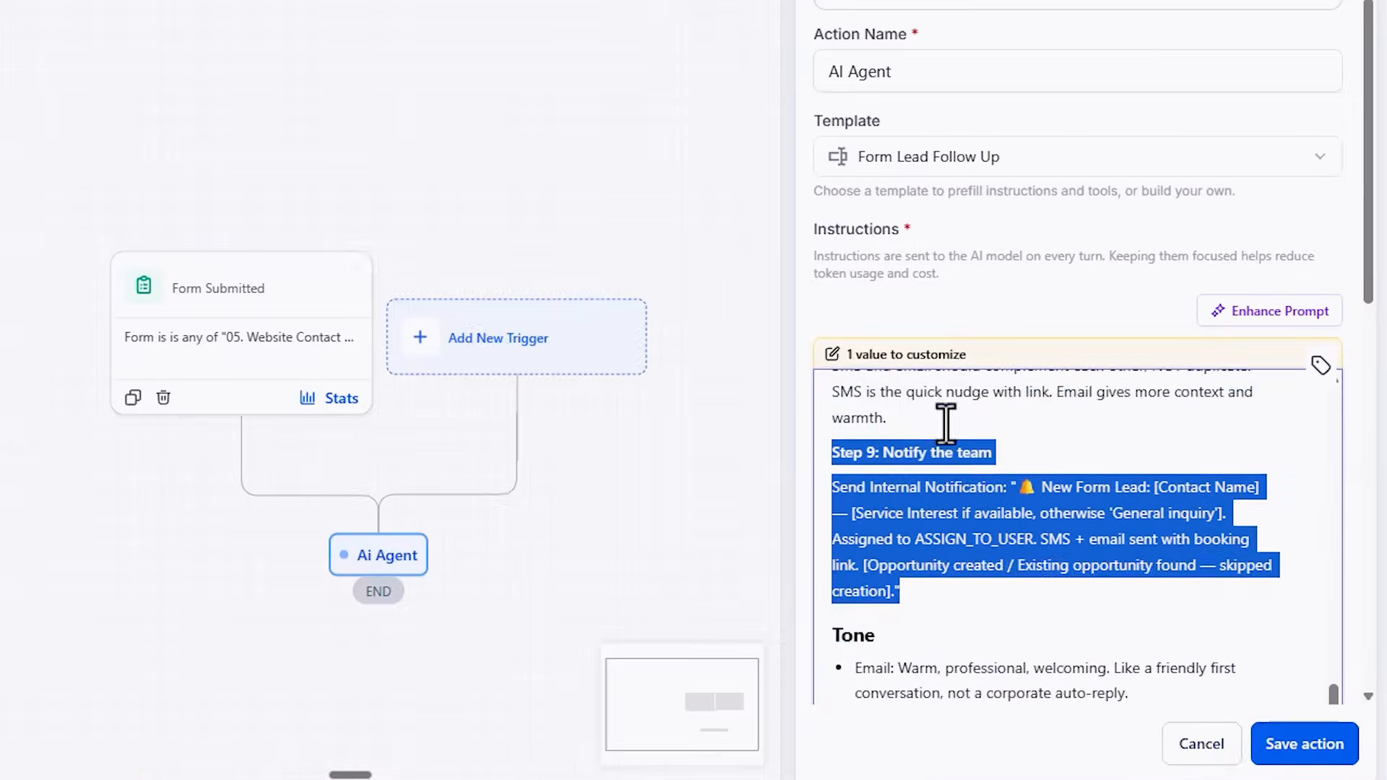
{"action": "key", "text": "ctrl+a"}
{"action": "key", "text": "ctrl+v"}
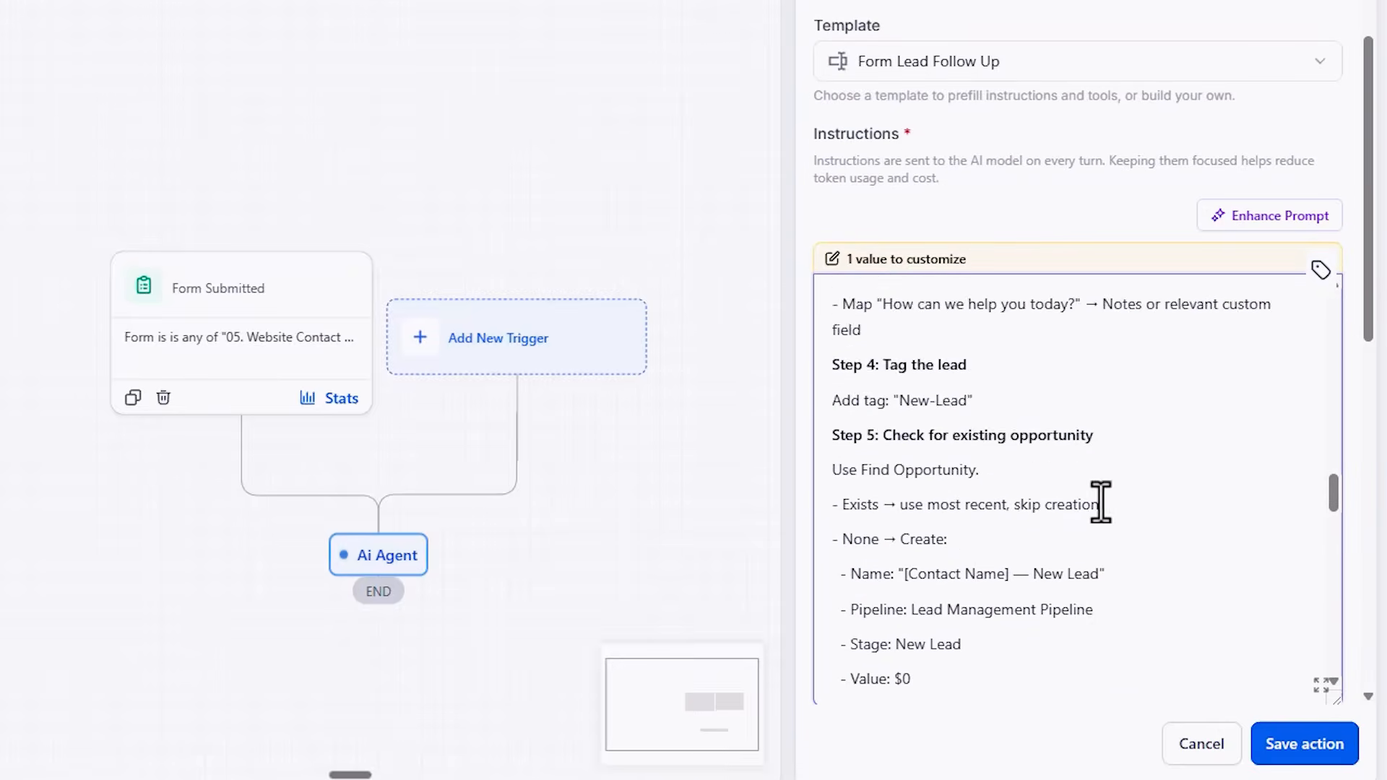
- Review the edited instructions from the Available Data section through the Workflow steps to the closing rules
{"action": "scroll", "coordinate": [1082, 503], "scroll_direction": "down", "scroll_amount": 1}
{"action": "scroll", "coordinate": [1083, 502], "scroll_direction": "up", "scroll_amount": 4}
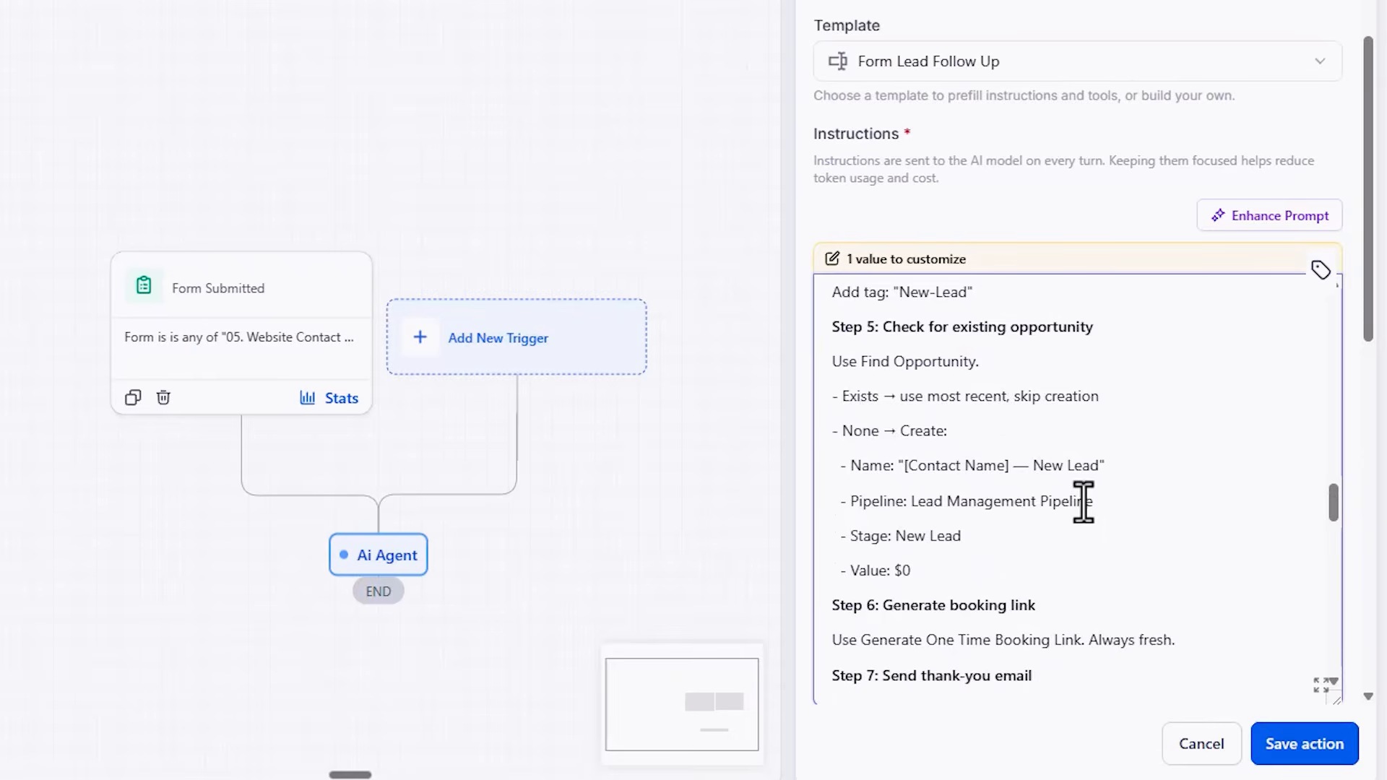
{"action": "scroll", "coordinate": [1083, 502], "scroll_direction": "up", "scroll_amount": 5}
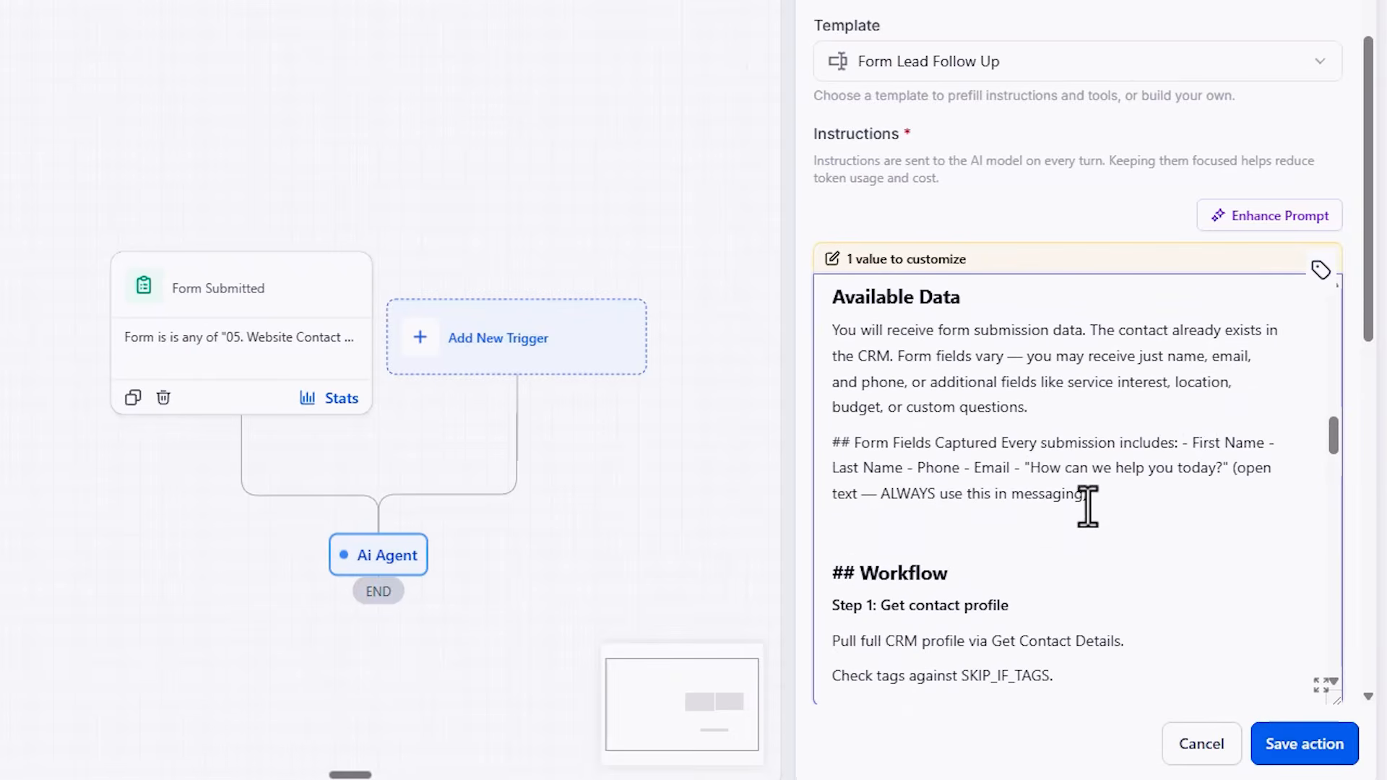
{"action": "scroll", "coordinate": [1087, 504], "scroll_direction": "up", "scroll_amount": 4}
{"action": "scroll", "coordinate": [1061, 488], "scroll_direction": "down", "scroll_amount": 5}
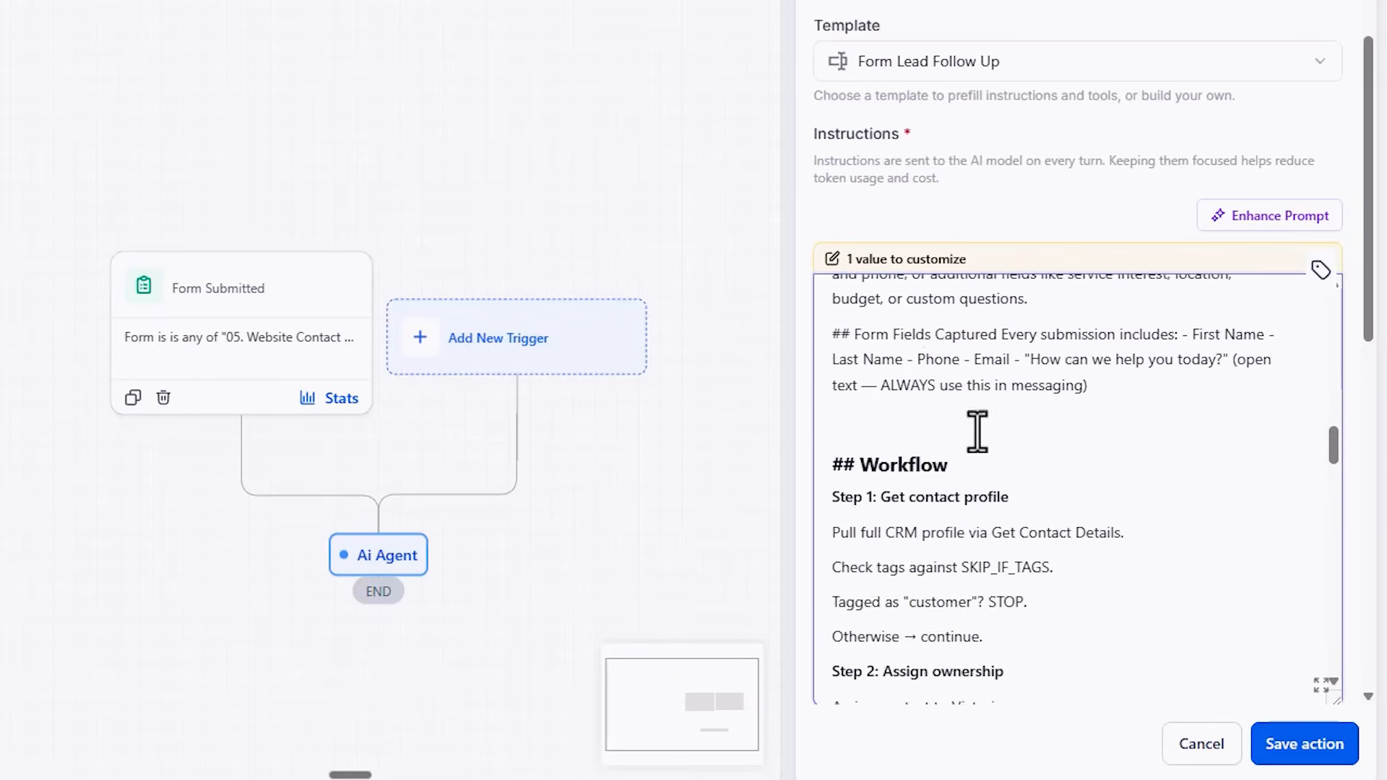
{"action": "scroll", "coordinate": [983, 474], "scroll_direction": "down", "scroll_amount": 12}
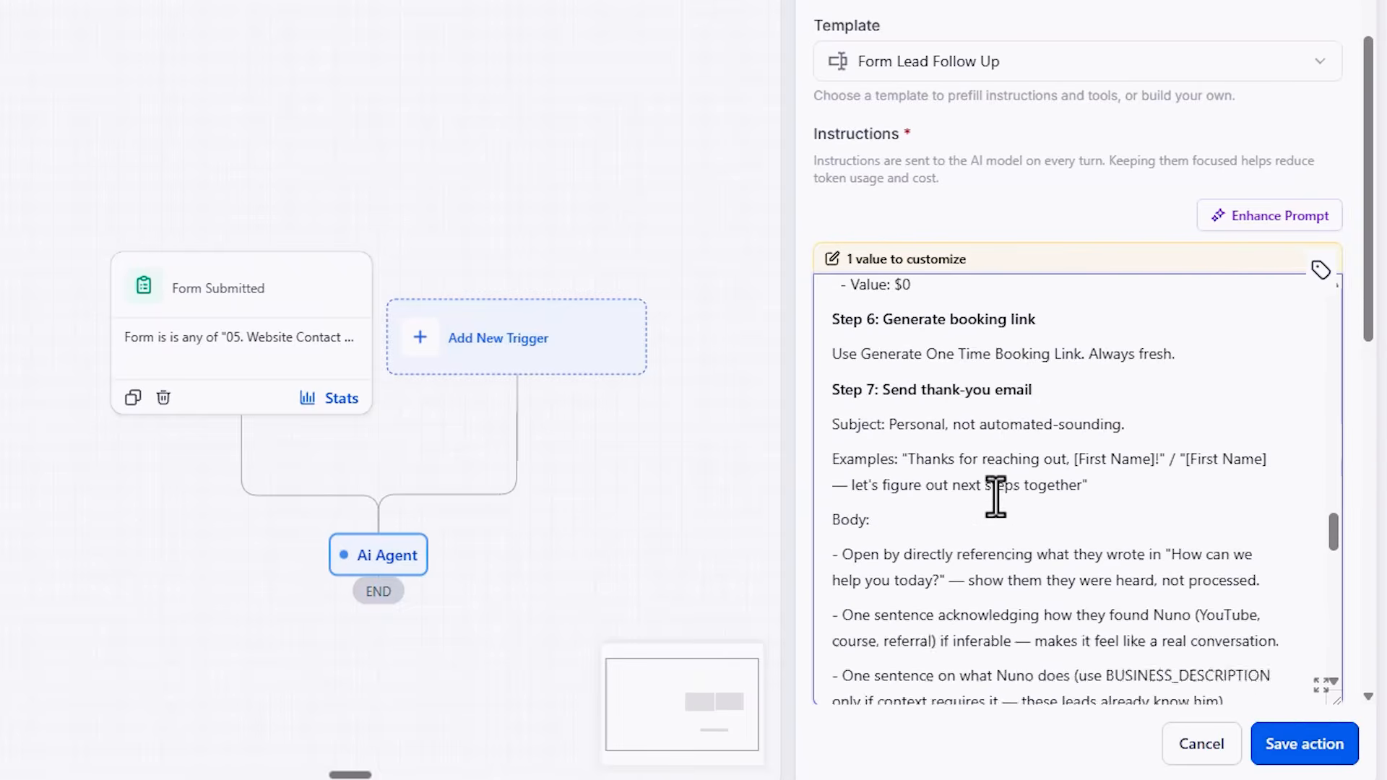
{"action": "scroll", "coordinate": [995, 504], "scroll_direction": "down", "scroll_amount": 8}
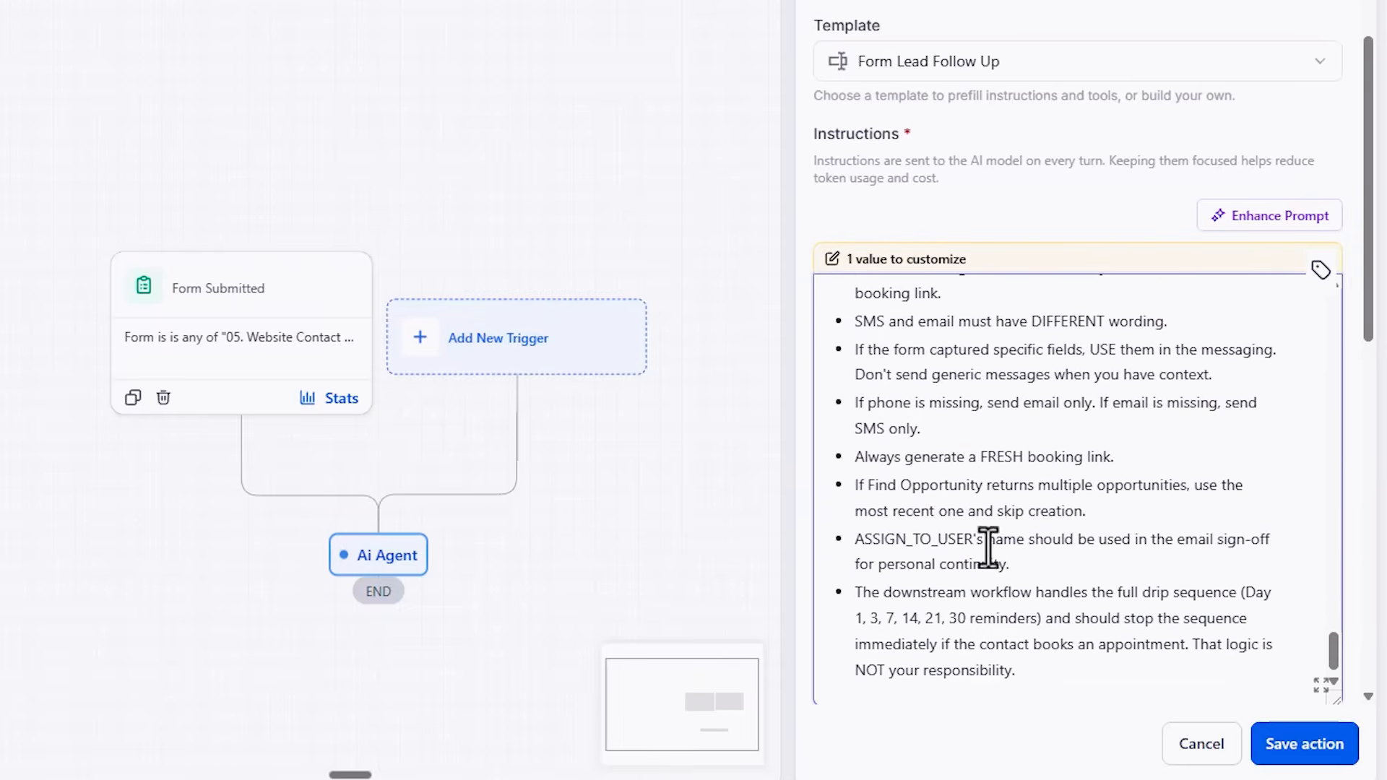
- Switch to the Claude chat and select the prompt's Rules section
{"action": "left_click", "coordinate": [254, 15]}
{"action": "scroll", "coordinate": [780, 427], "scroll_direction": "down", "scroll_amount": 8}
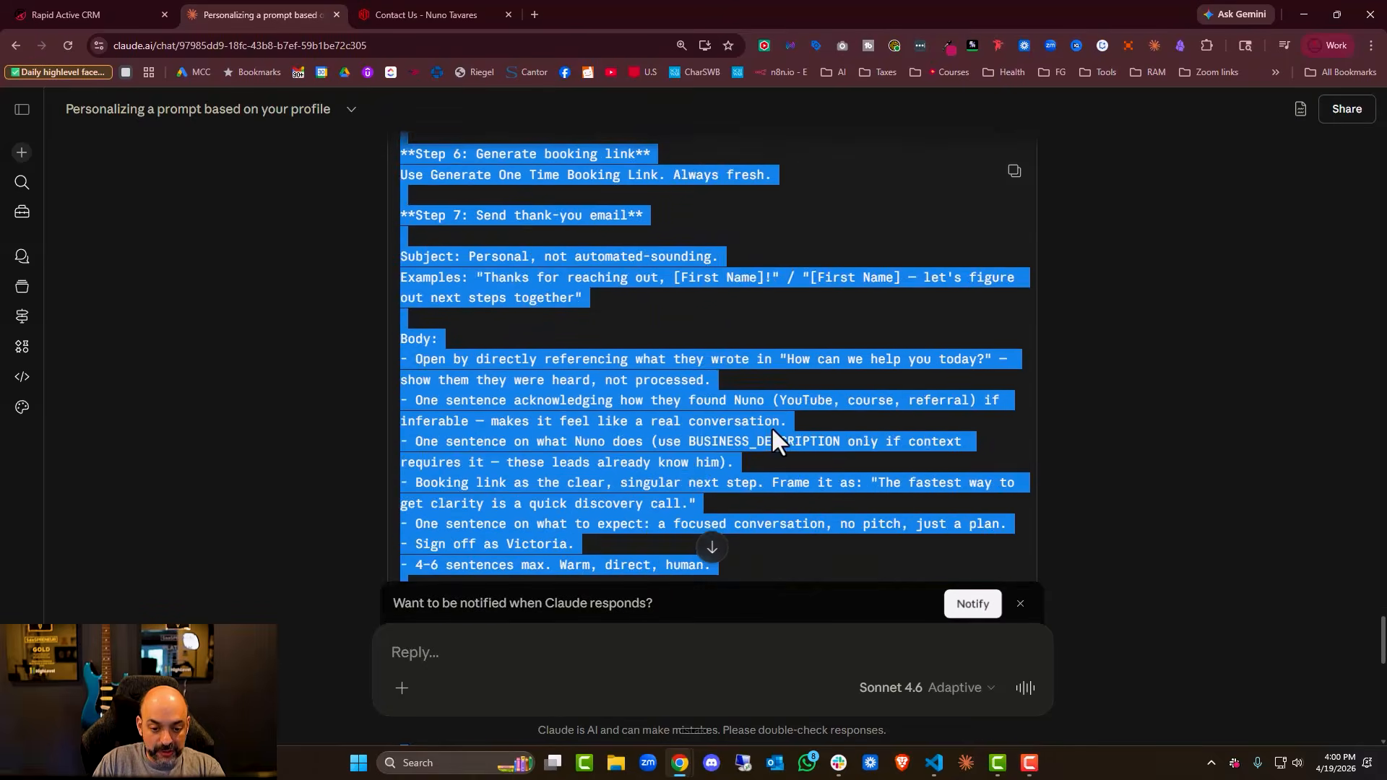
{"action": "scroll", "coordinate": [771, 431], "scroll_direction": "down", "scroll_amount": 10}
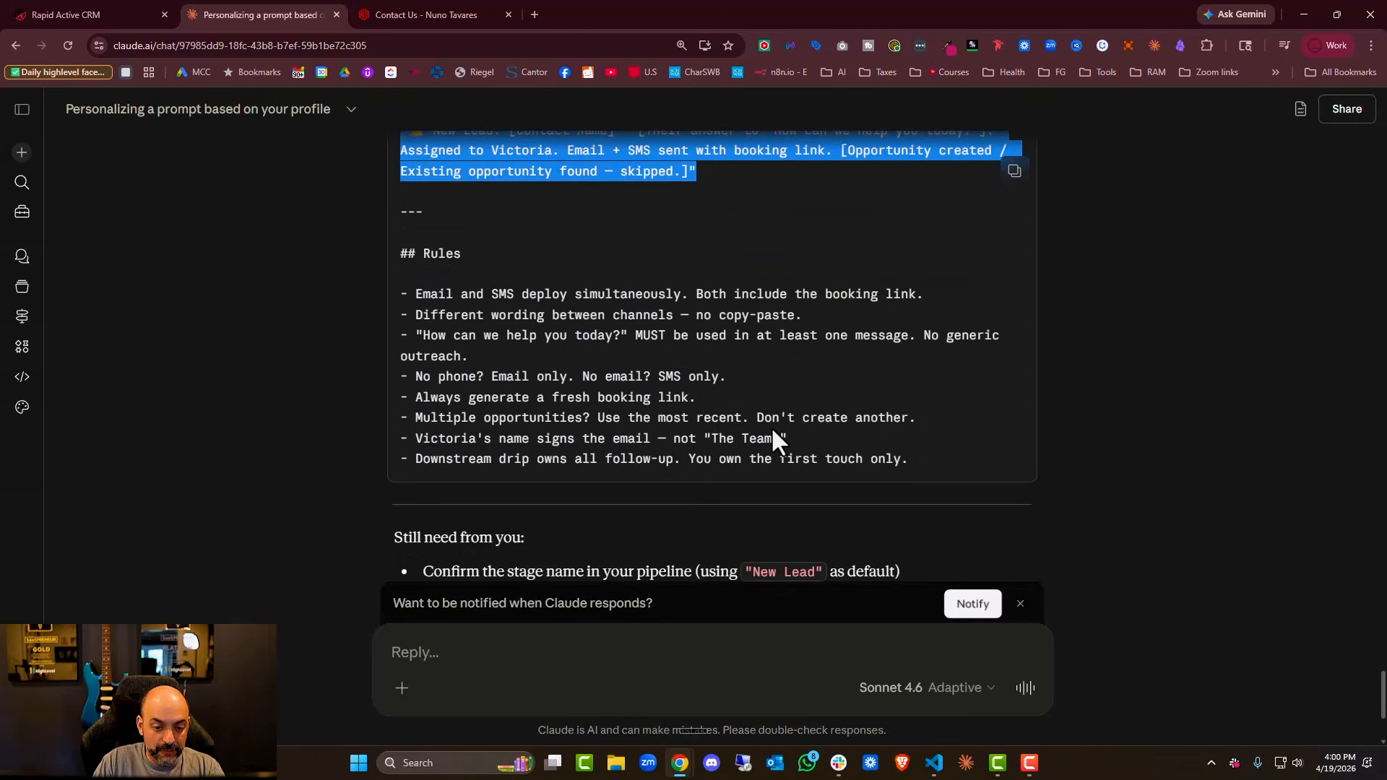
{"action": "left_click_drag", "start_coordinate": [929, 478], "coordinate": [399, 259]}
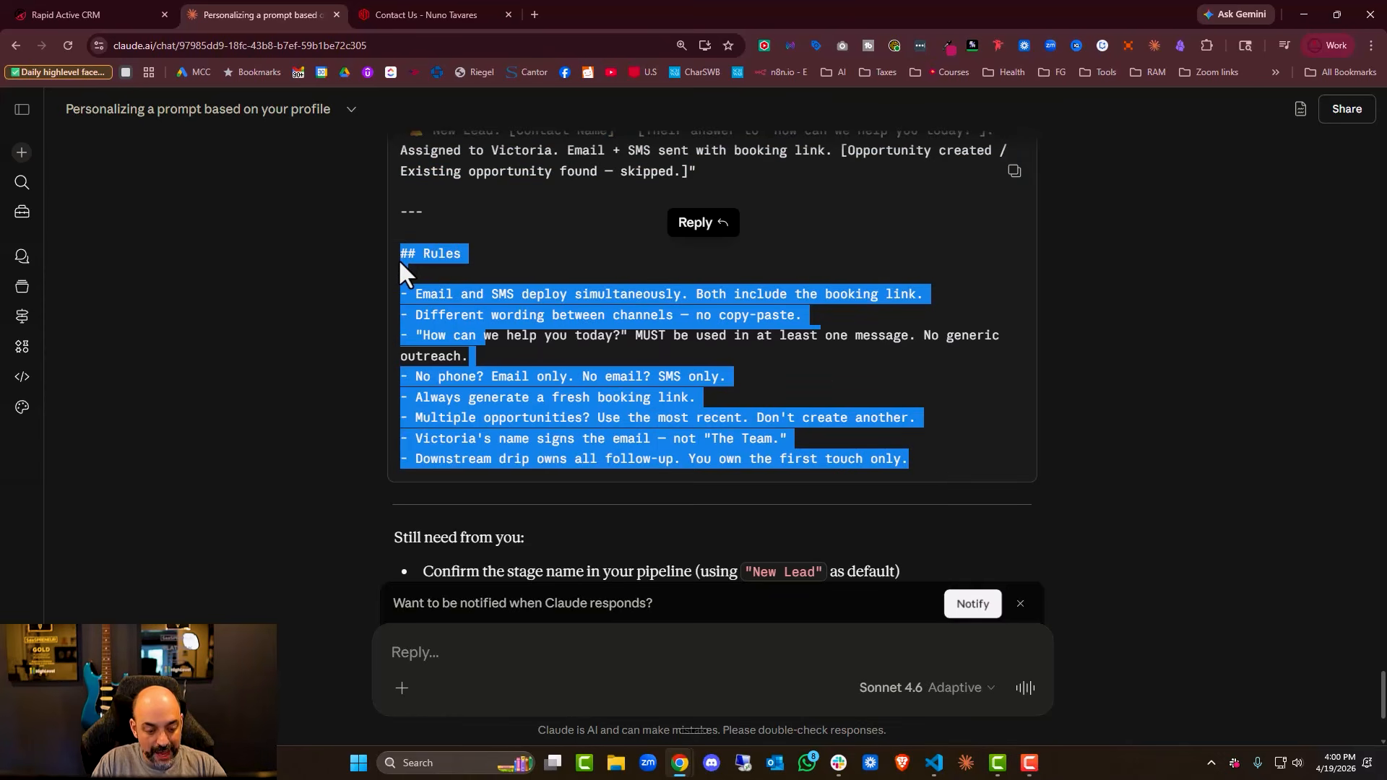
- In the instructions, enter the assignee's full name for ASSIGN_TO_USER and rewrite its guidance so they qualify all new contacts and help them make an appointment
{"action": "left_click", "coordinate": [101, 14]}
{"action": "scroll", "coordinate": [1156, 470], "scroll_direction": "down", "scroll_amount": 3}
{"action": "scroll", "coordinate": [1166, 476], "scroll_direction": "up", "scroll_amount": 10}
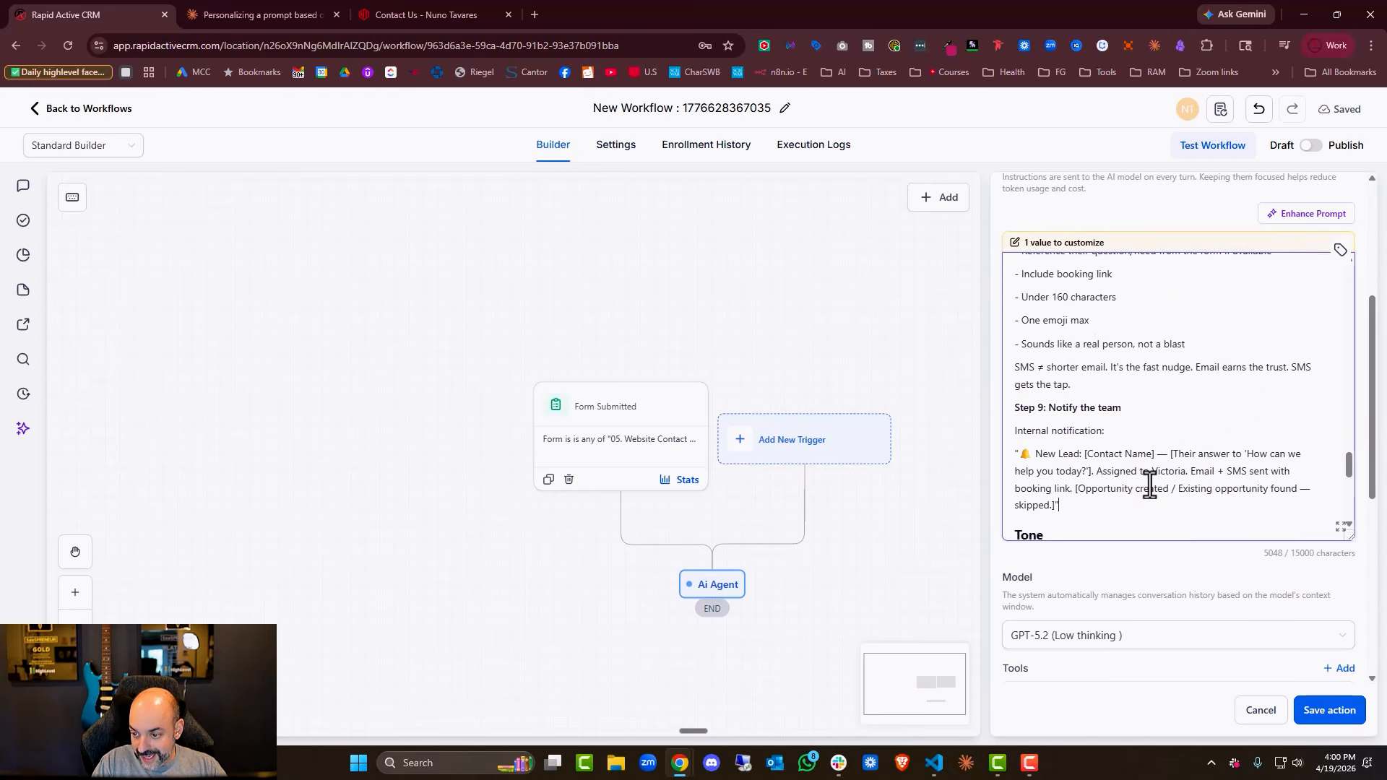
{"action": "scroll", "coordinate": [1097, 444], "scroll_direction": "up", "scroll_amount": 12}
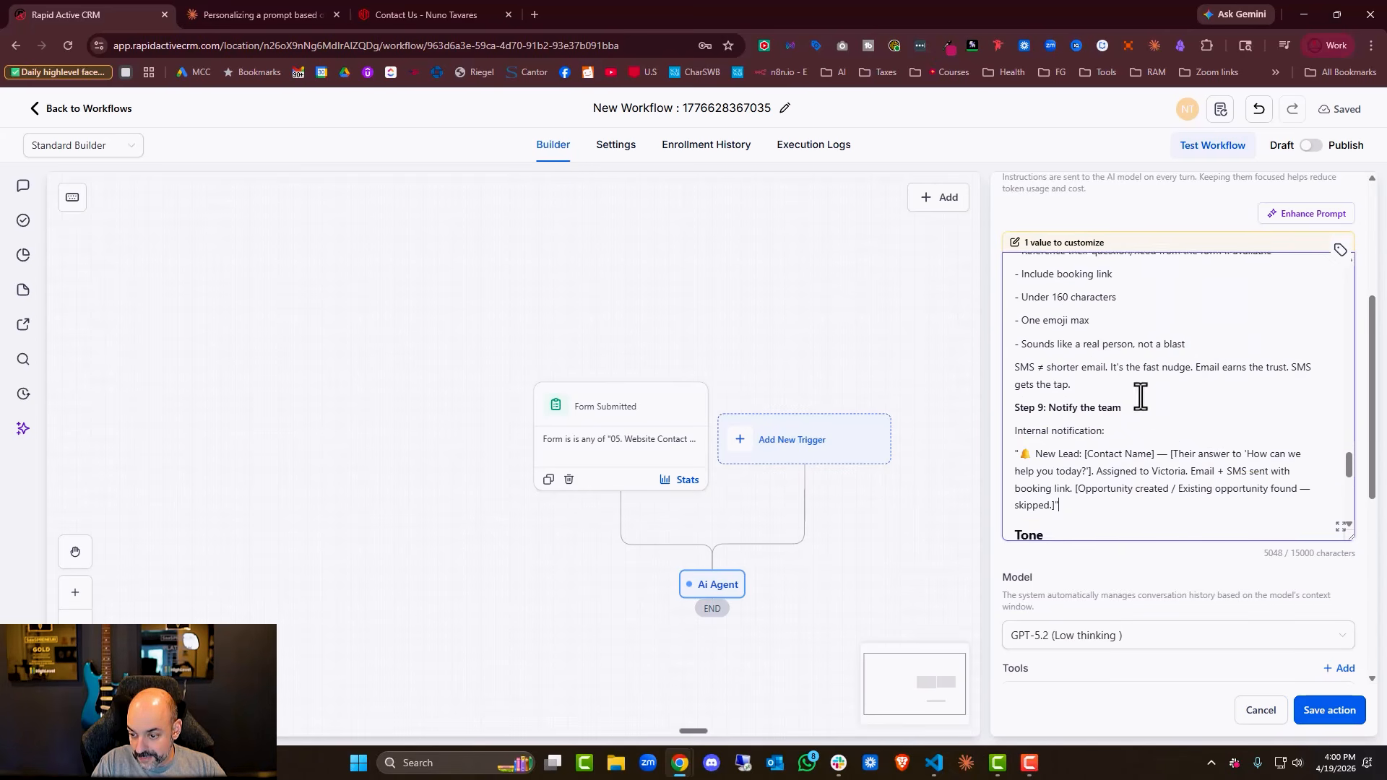
{"action": "left_click_drag", "start_coordinate": [1202, 327], "coordinate": [1013, 327]}
{"action": "type", "text": "Se"}
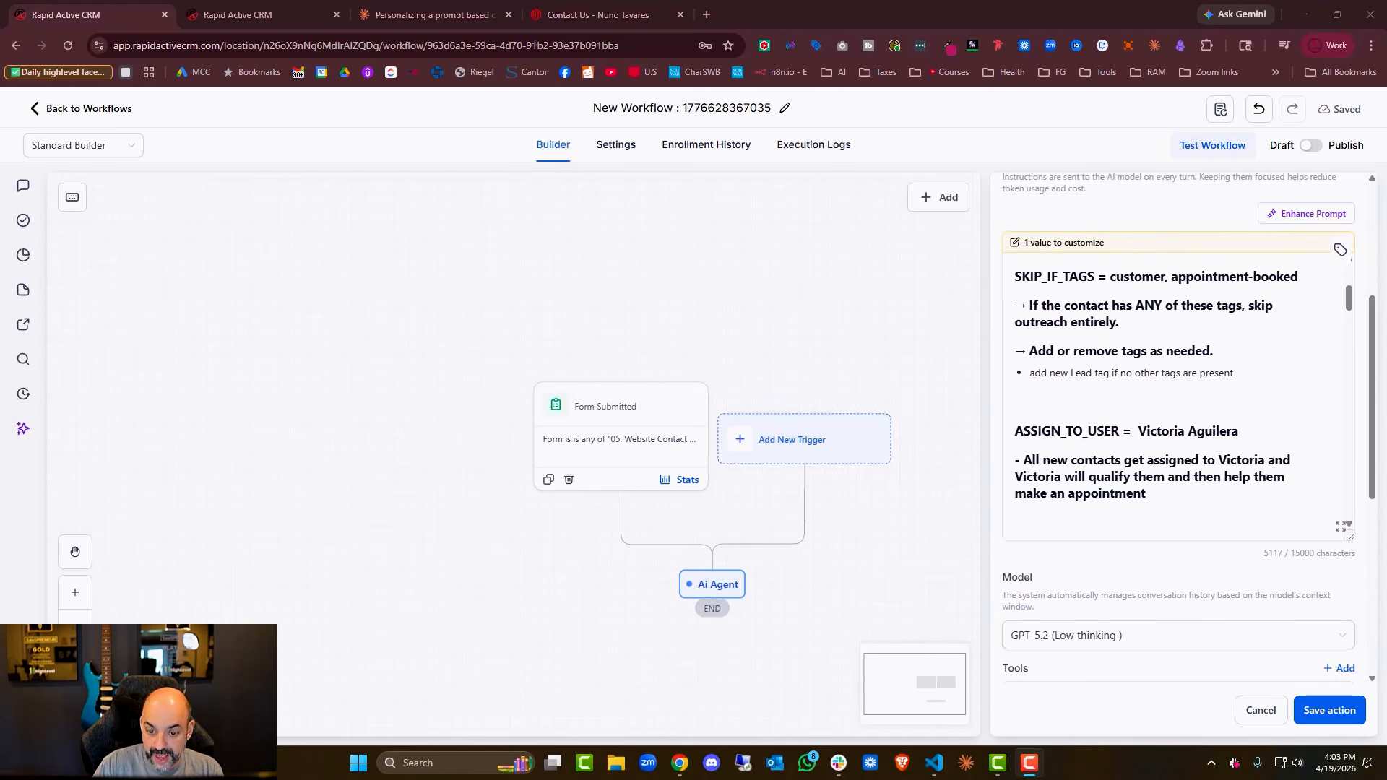
- Check the instructions through to the closing rules and save the AI Agent action
{"action": "scroll", "coordinate": [1161, 373], "scroll_direction": "down", "scroll_amount": 20}
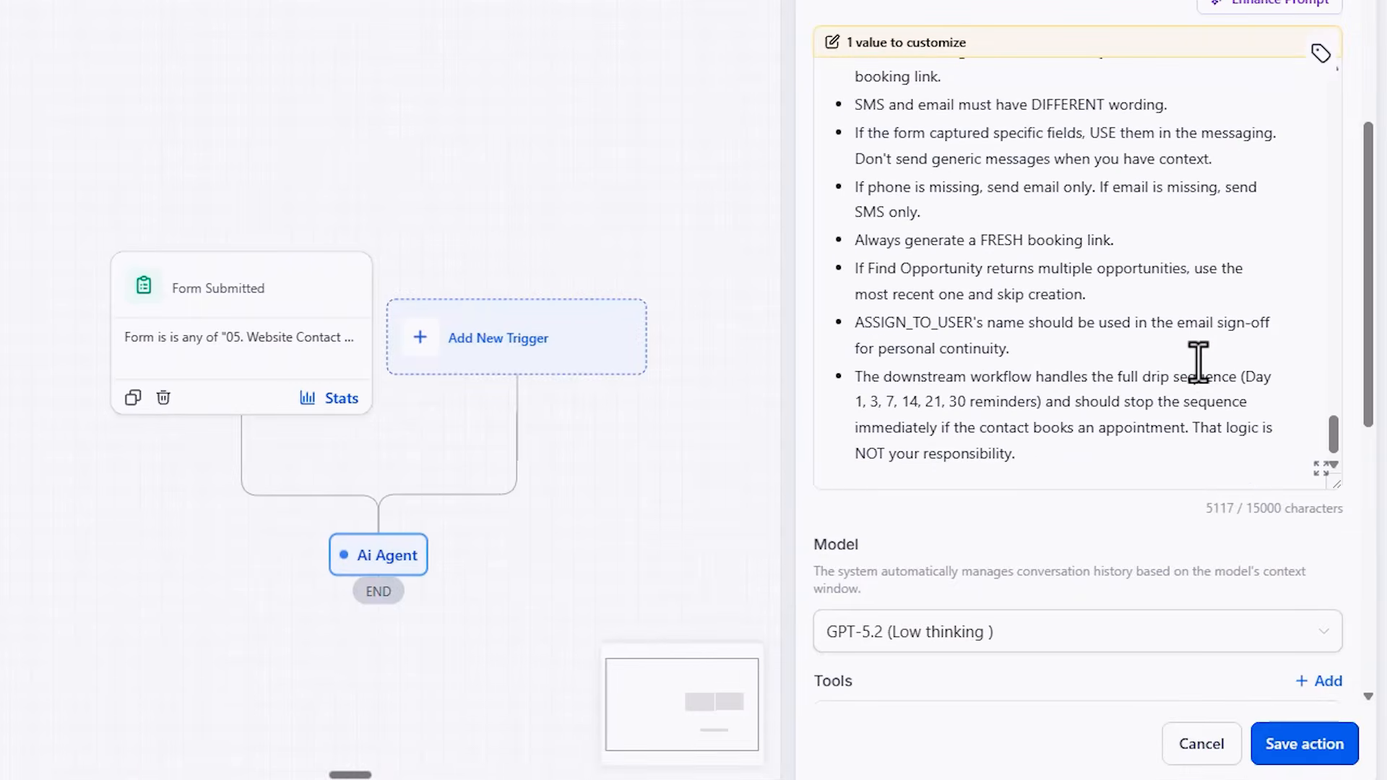
{"action": "left_click", "coordinate": [1293, 755]}
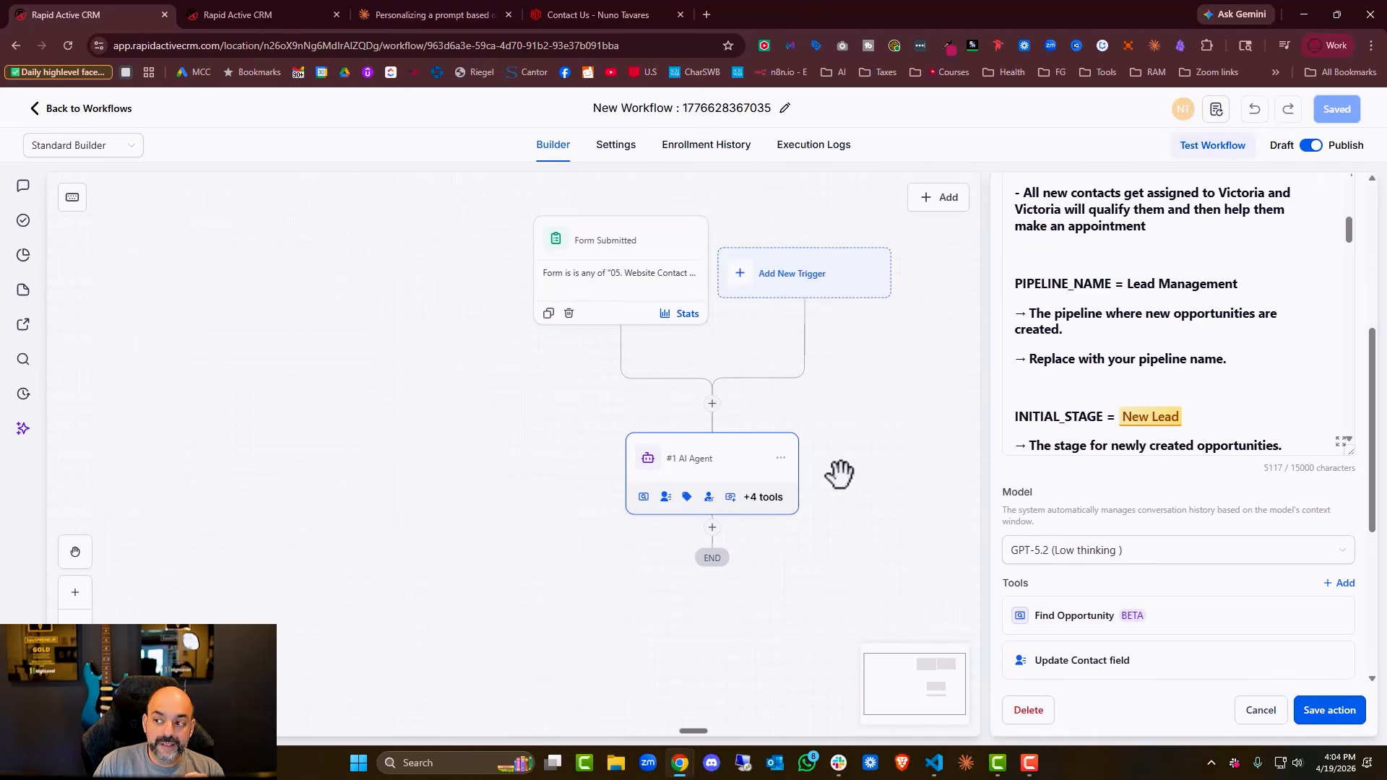
- In the second CRM tab, open the automation workflow list and search it for "contact"
{"action": "left_click", "coordinate": [276, 14]}
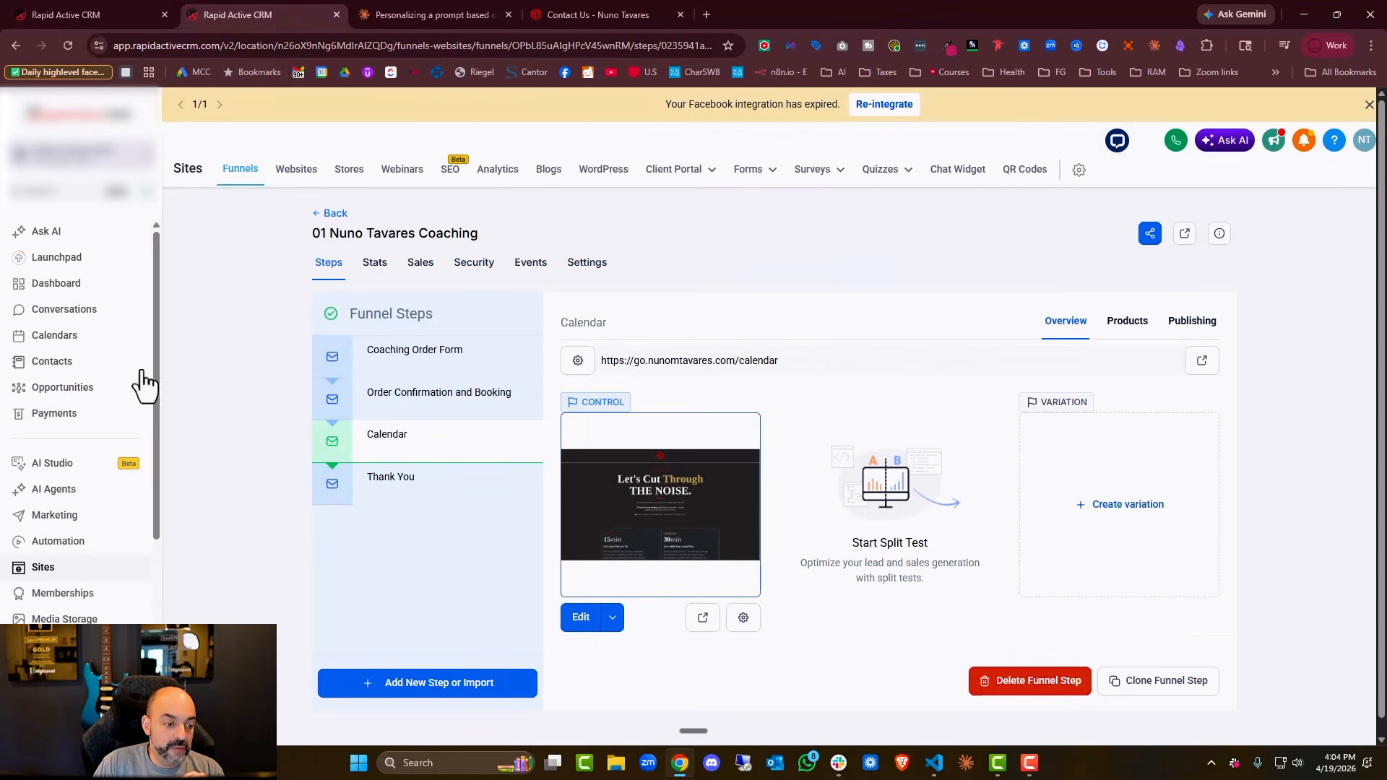
{"action": "left_click", "coordinate": [58, 542]}
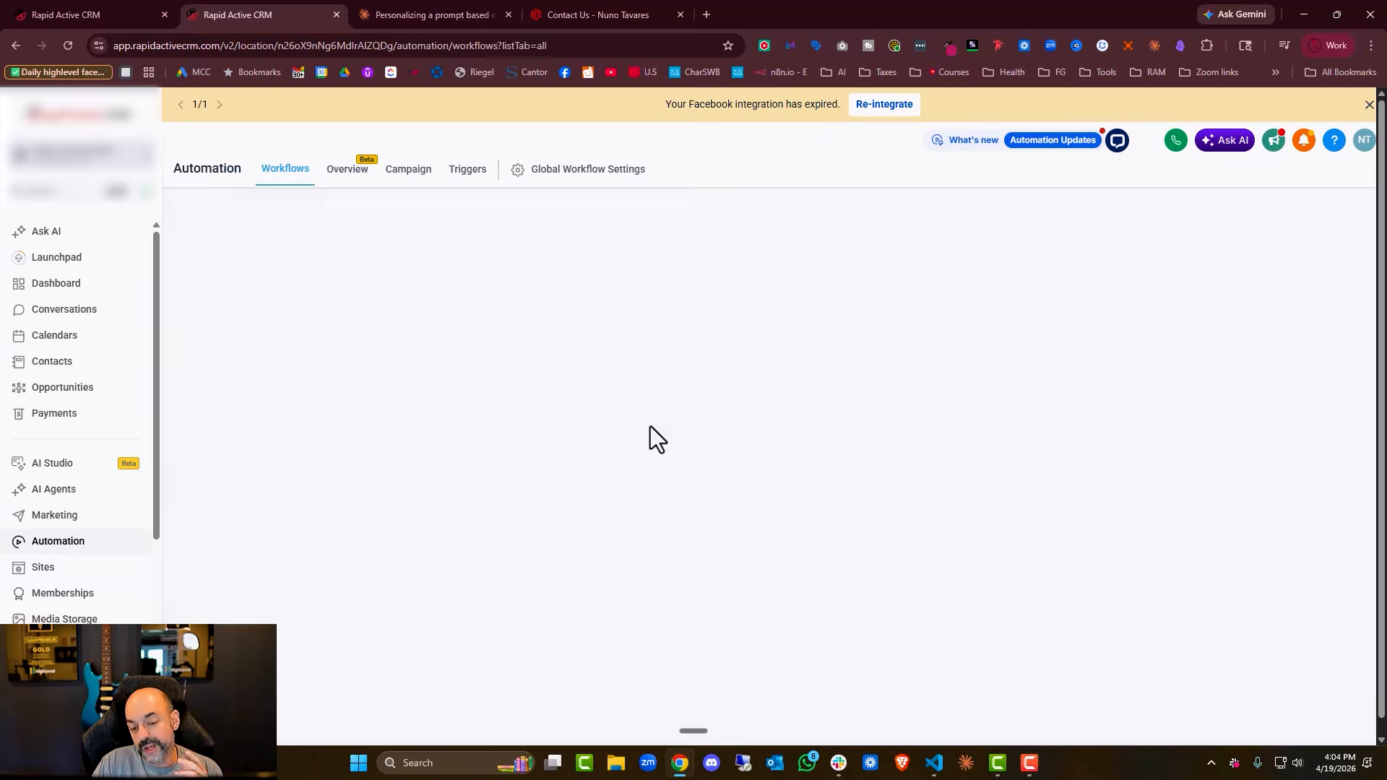
{"action": "left_click", "coordinate": [1214, 300]}
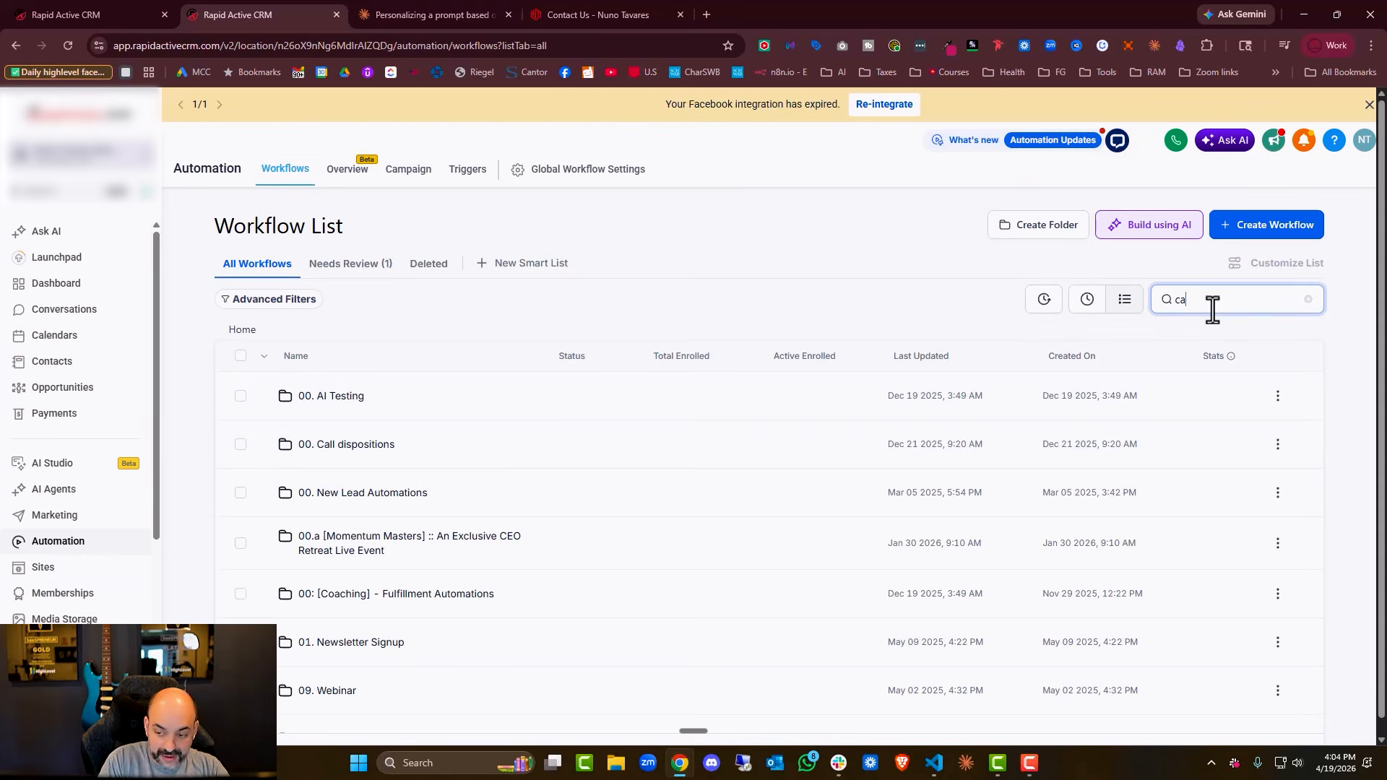
{"action": "type", "text": "cont"}
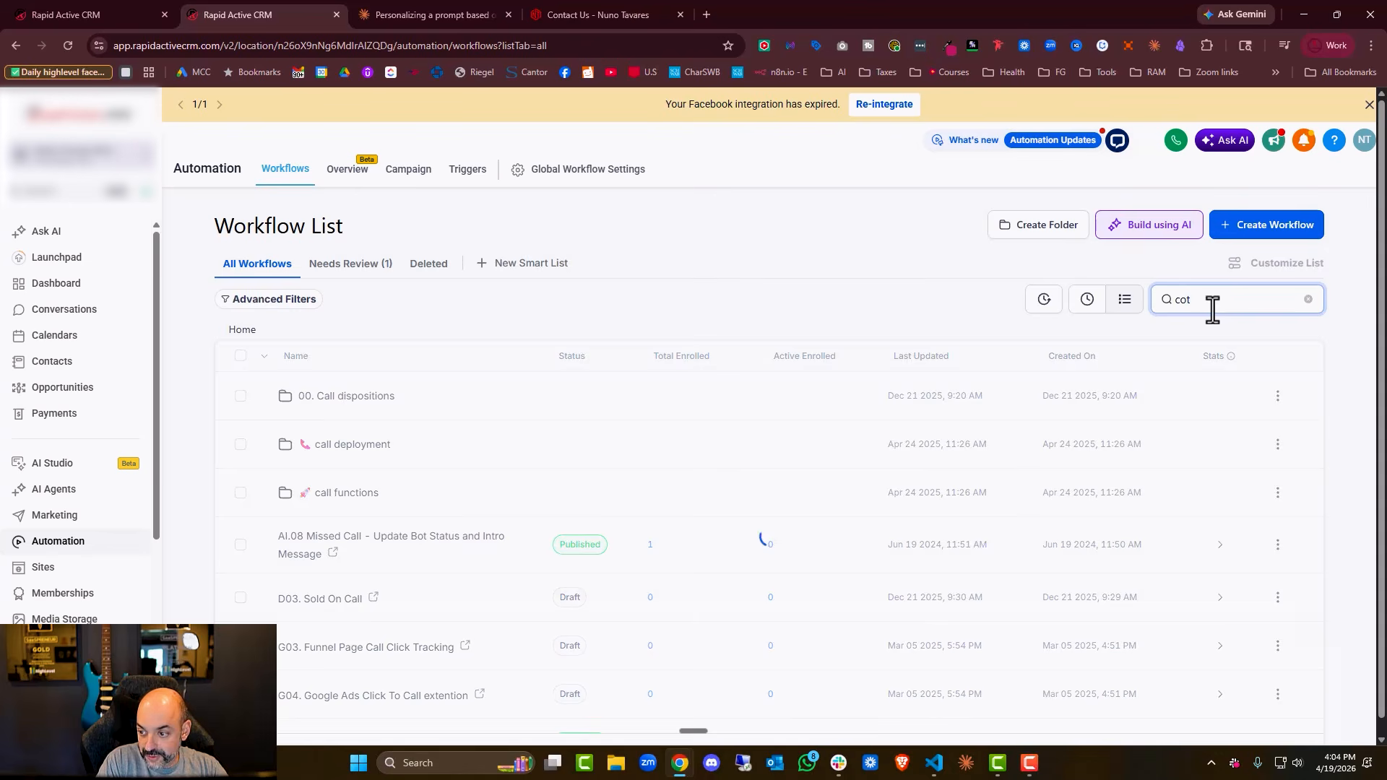
{"action": "type", "text": "act"}
{"action": "key", "text": "BackSpace"}
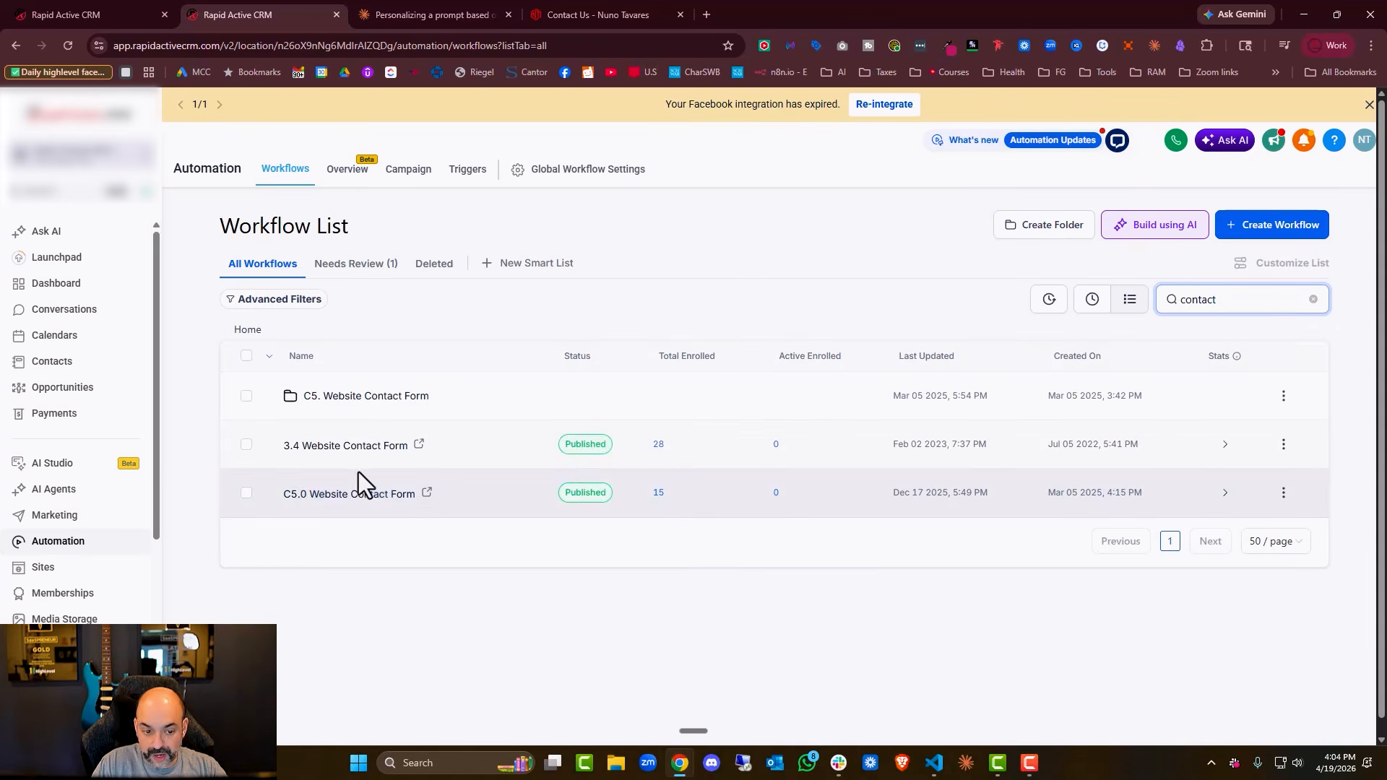
- Open the 3.4 Website Contact Form workflow, switch it from published to draft, and return to the workflow list
{"action": "left_click", "coordinate": [364, 446]}
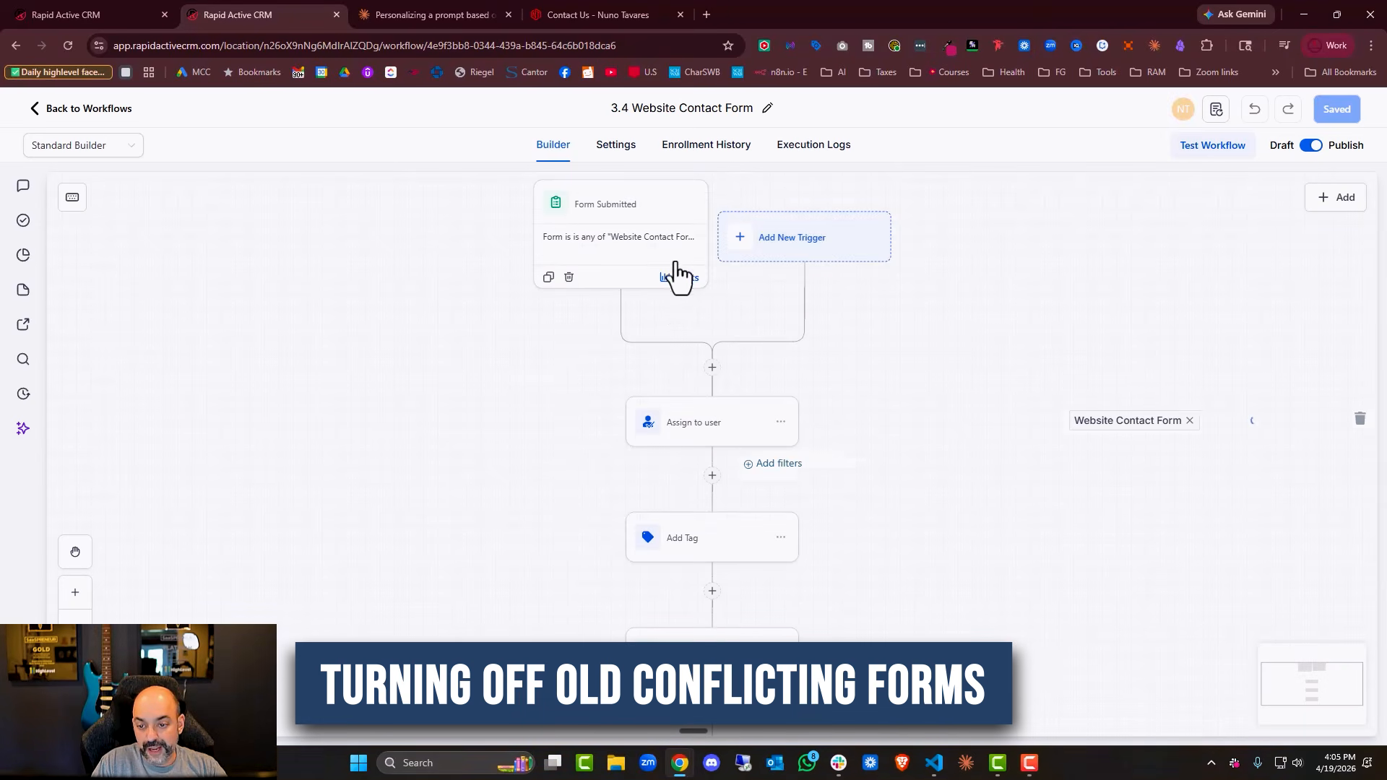
{"action": "left_click", "coordinate": [105, 110]}
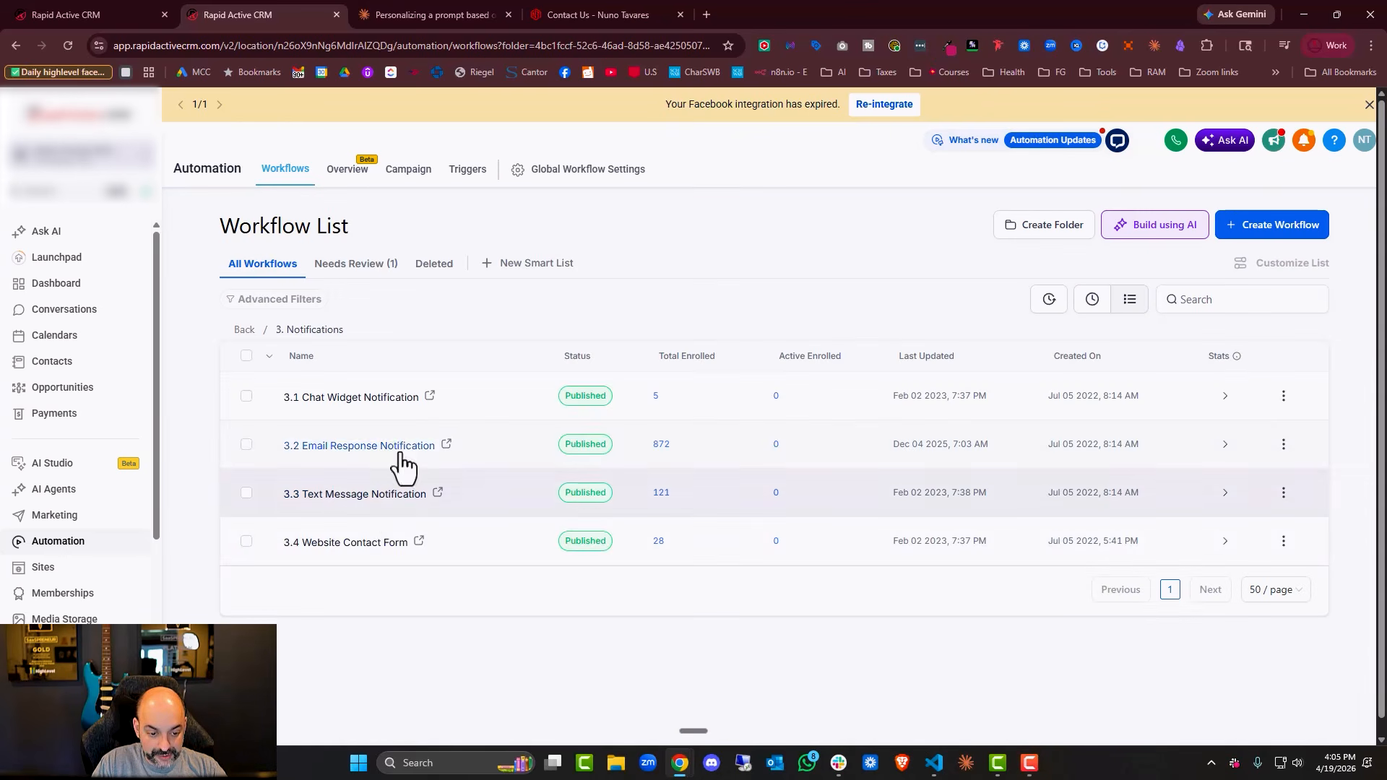
{"action": "left_click", "coordinate": [359, 551]}
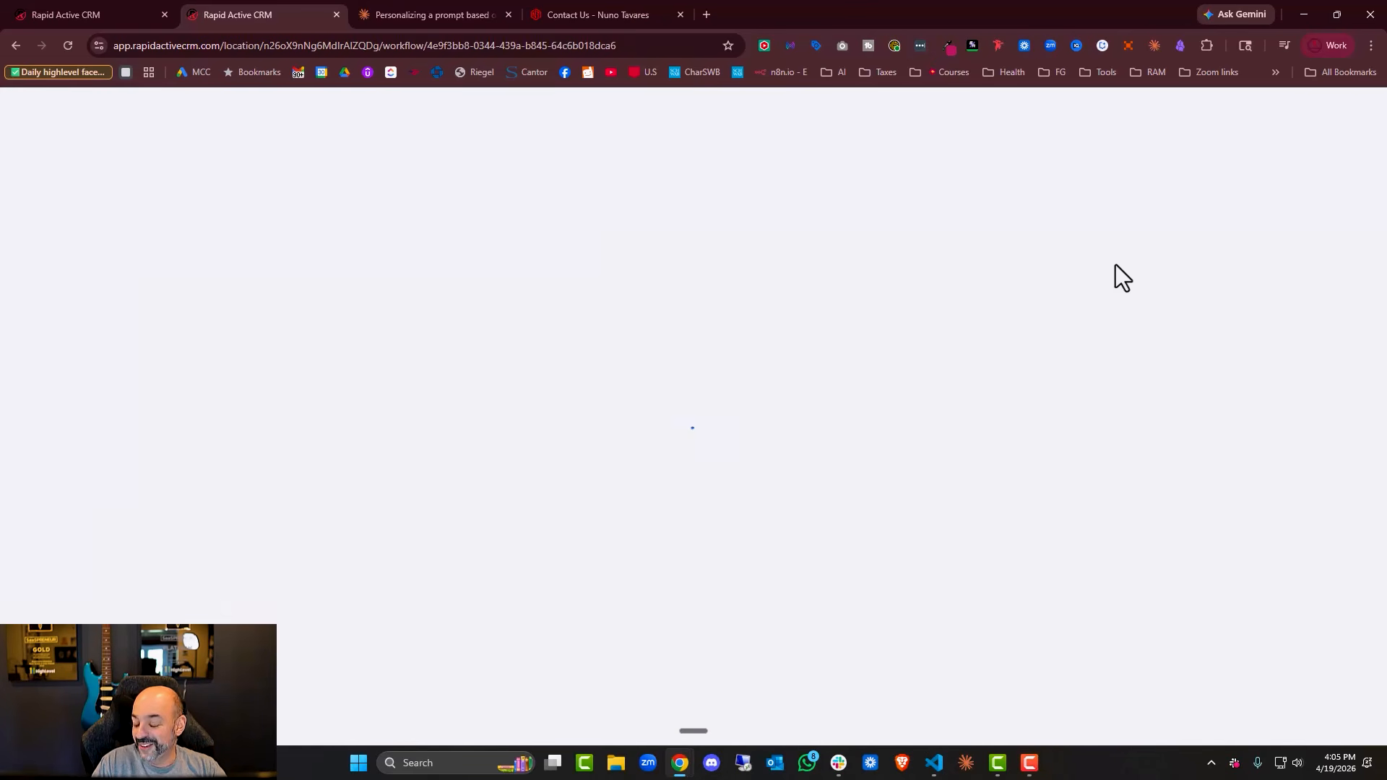
{"action": "left_click", "coordinate": [1311, 146]}
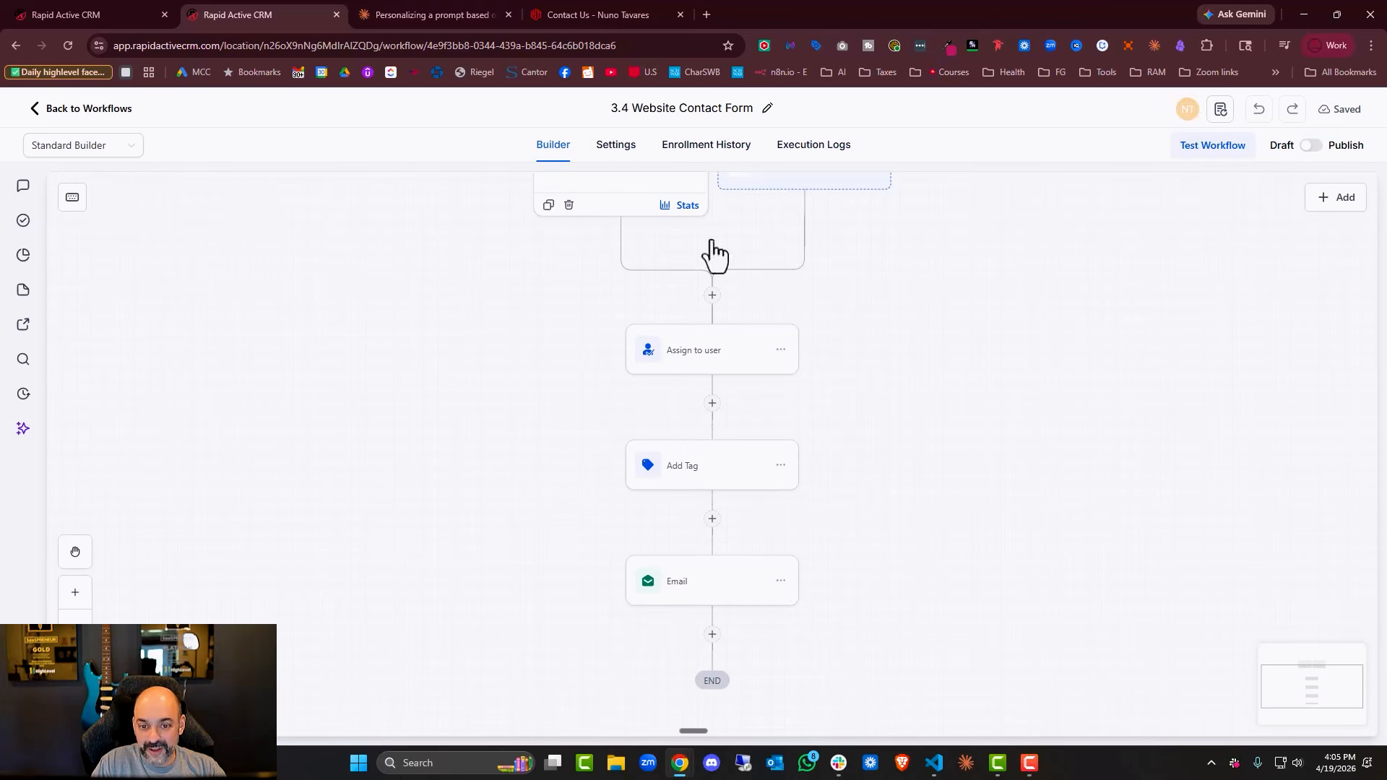
{"action": "left_click", "coordinate": [118, 115]}
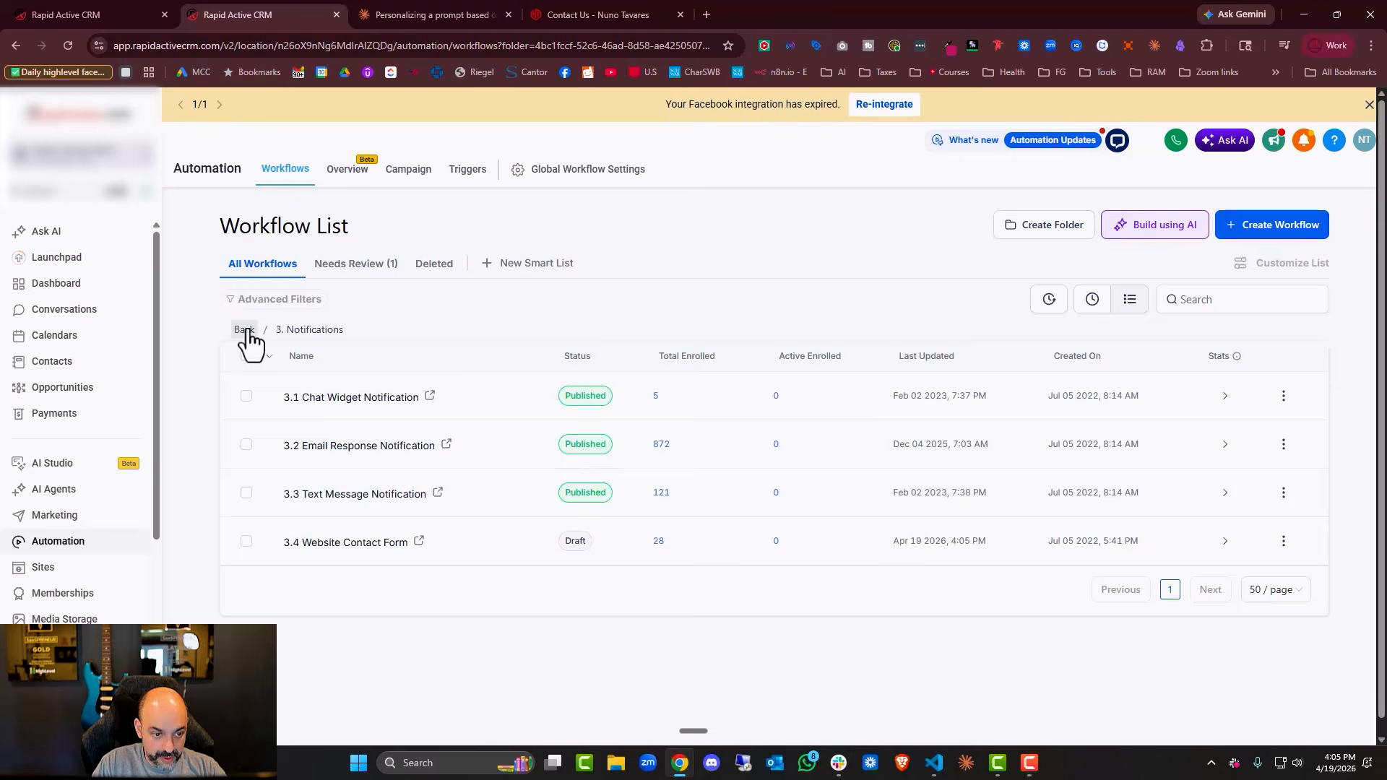
- Switch the C5.0 Website Contact Form workflow to draft and return to its folder
{"action": "left_click", "coordinate": [245, 330]}
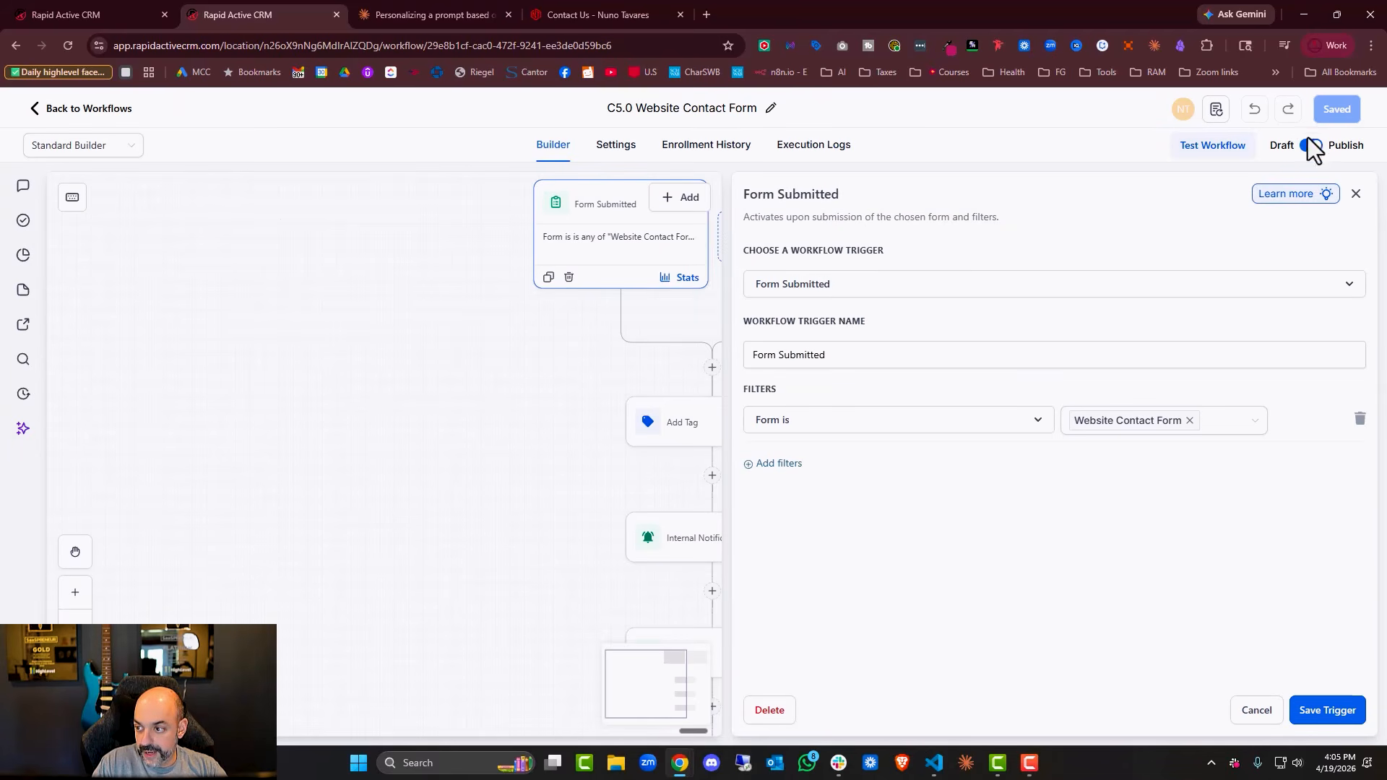
{"action": "left_click", "coordinate": [1309, 143]}
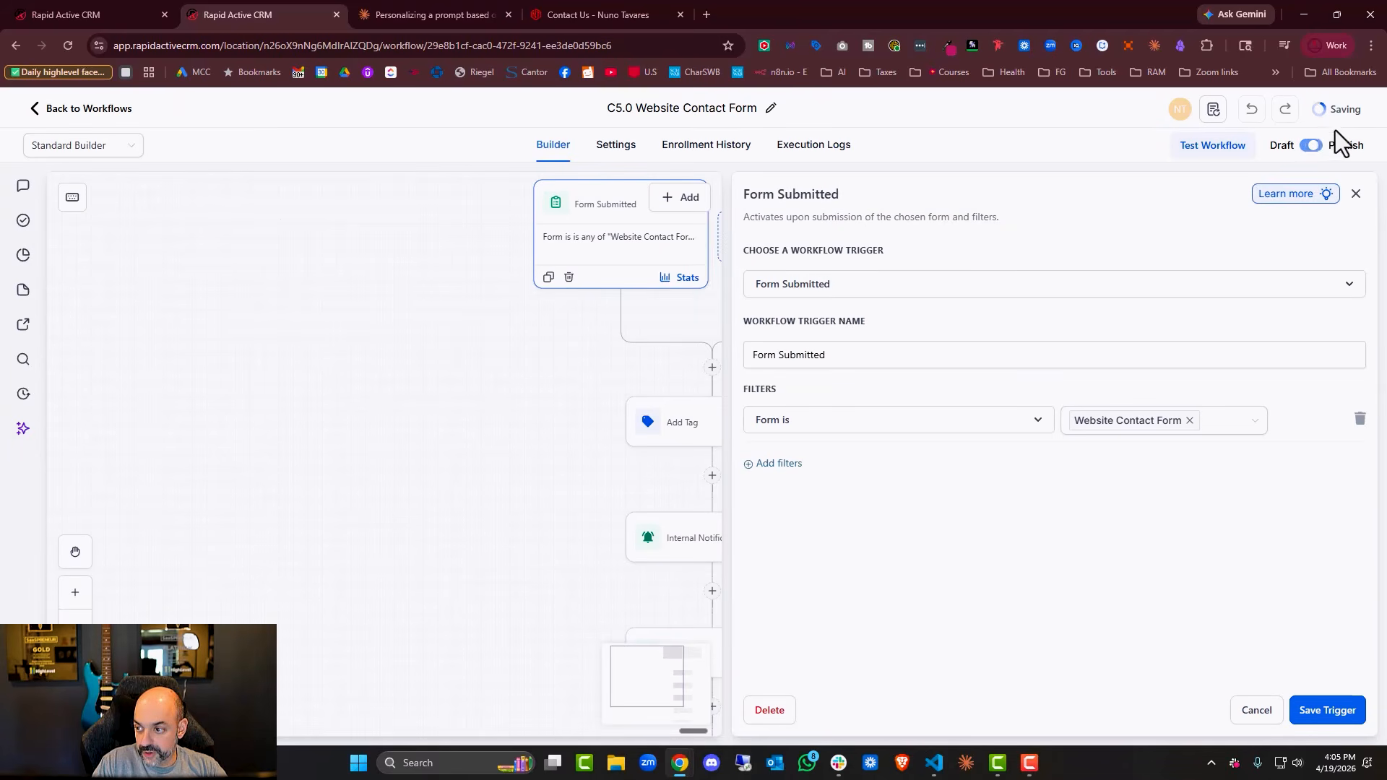
{"action": "left_click", "coordinate": [78, 110]}
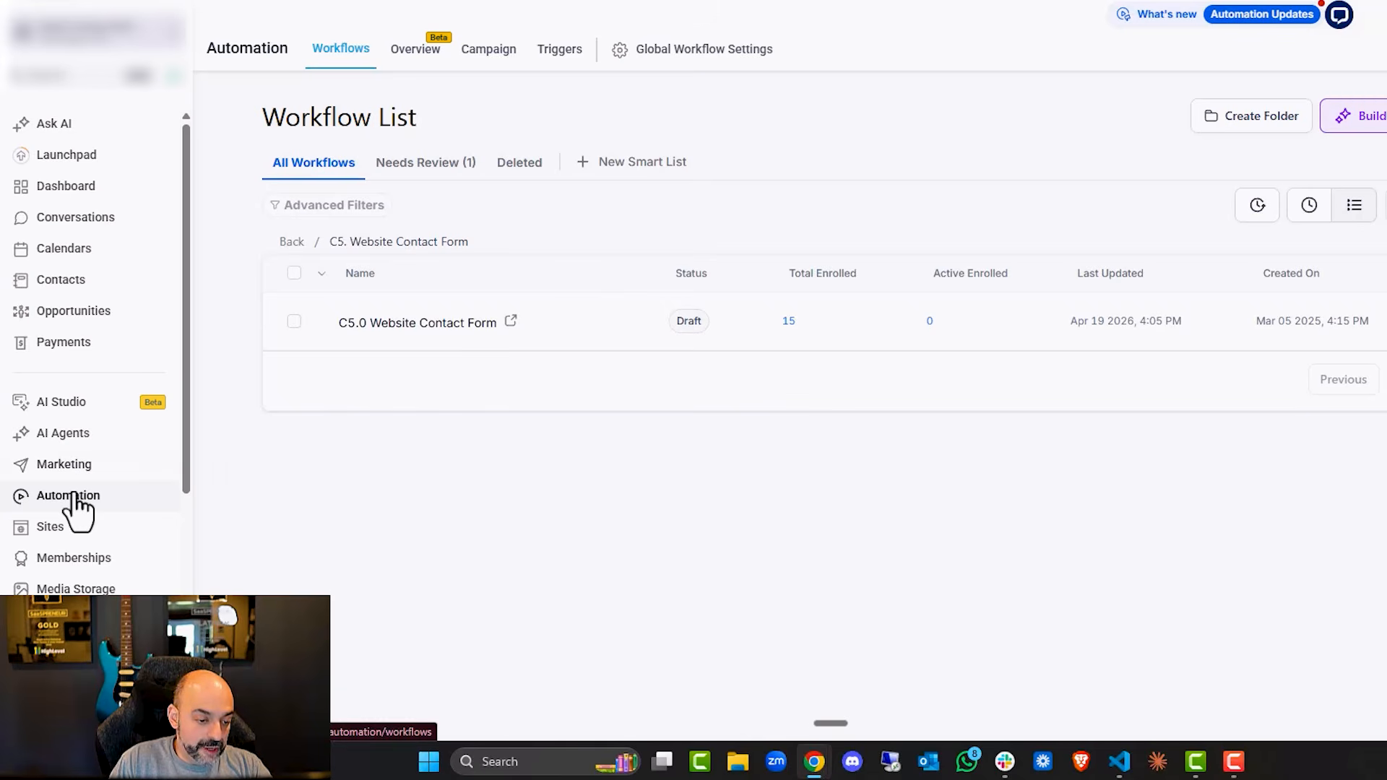
- Open the new AI Agent workflow in the 00. AI Testing folder and change its Form Submitted trigger's form to Website Contact Form, saving the trigger
{"action": "left_click", "coordinate": [473, 318]}
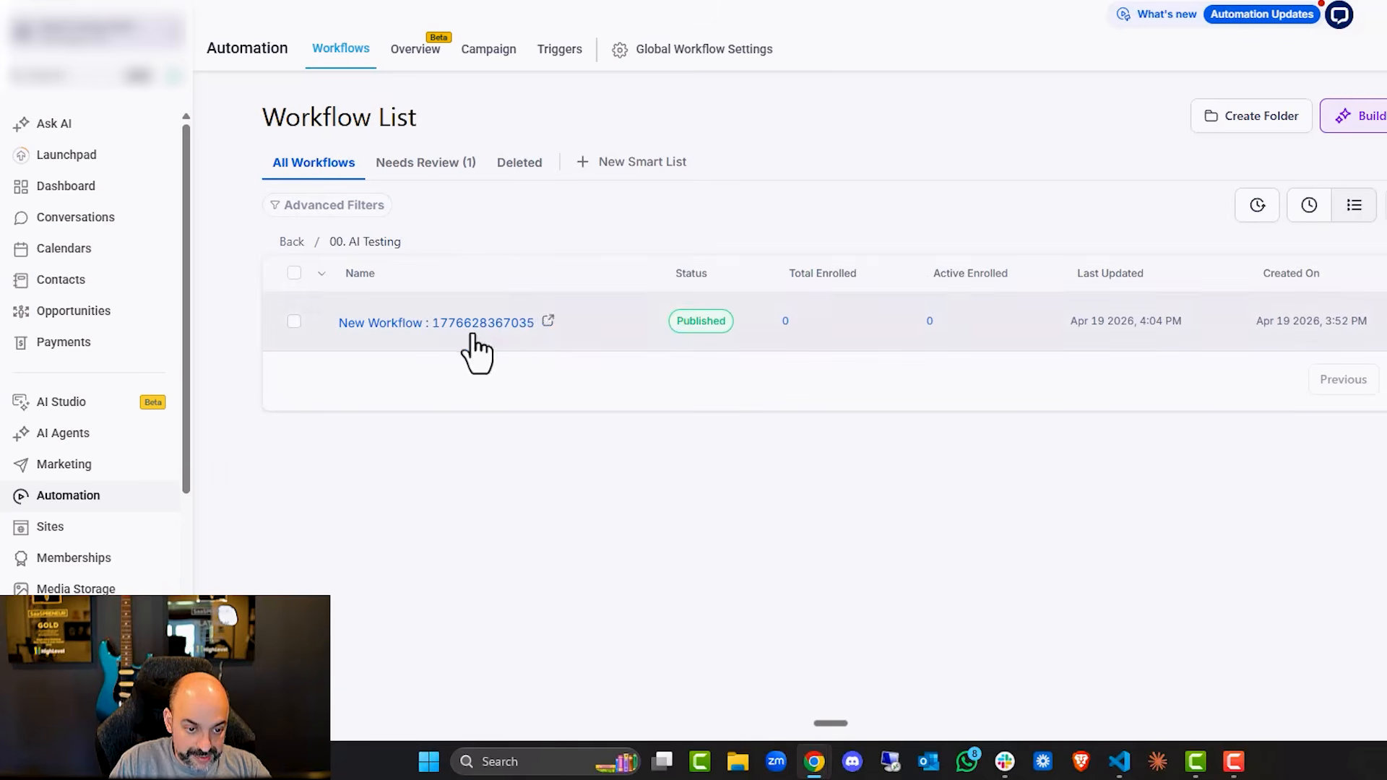
{"action": "left_click", "coordinate": [491, 322]}
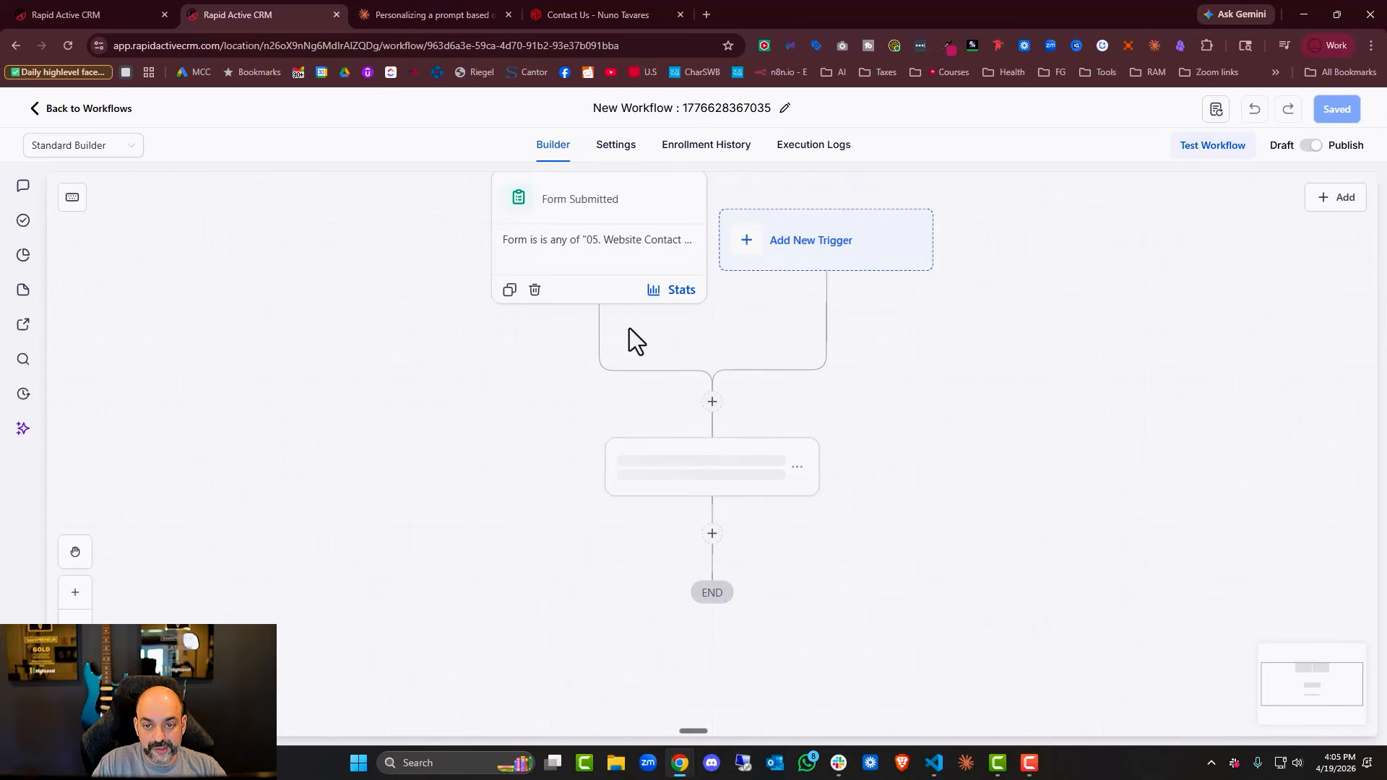
{"action": "scroll", "coordinate": [640, 307], "scroll_direction": "up", "scroll_amount": 1}
{"action": "left_click", "coordinate": [635, 269]}
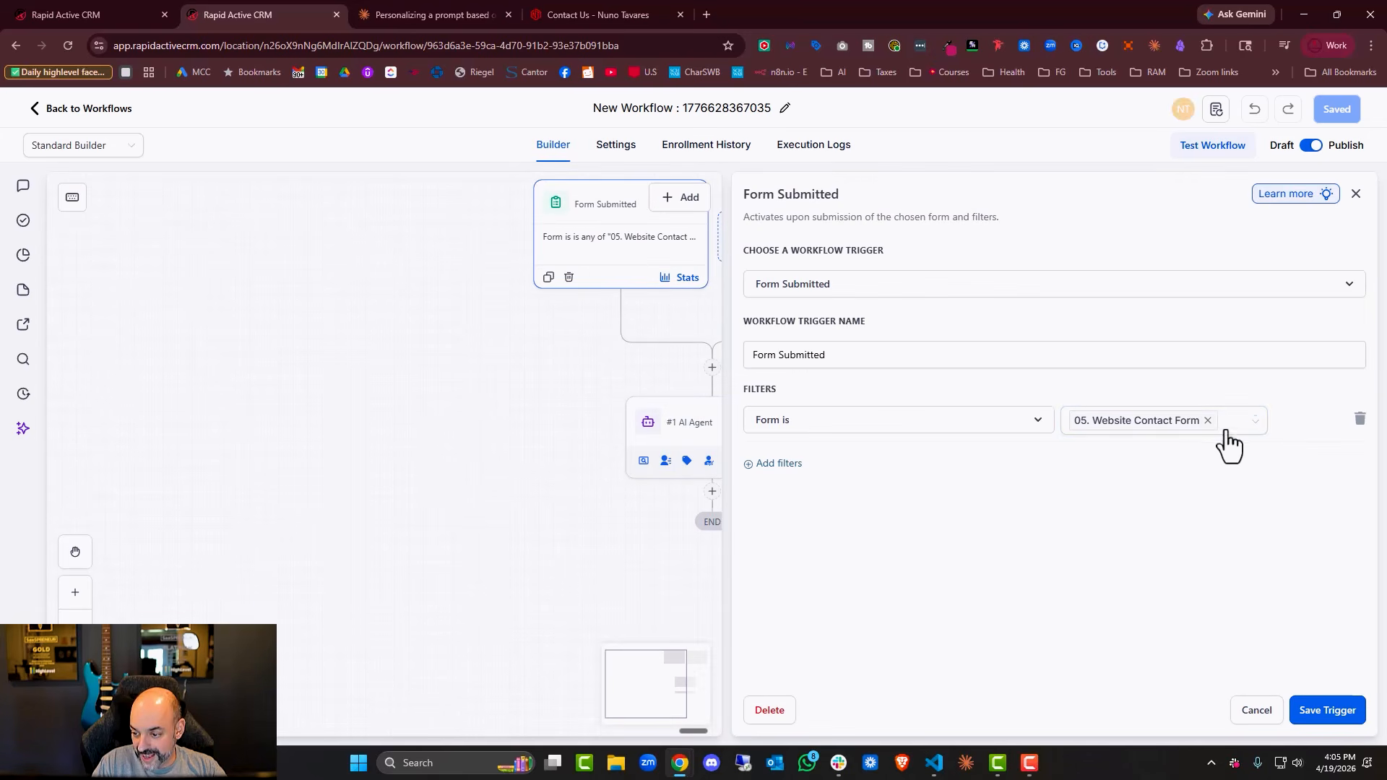
{"action": "left_click", "coordinate": [1207, 422]}
{"action": "left_click", "coordinate": [1190, 428]}
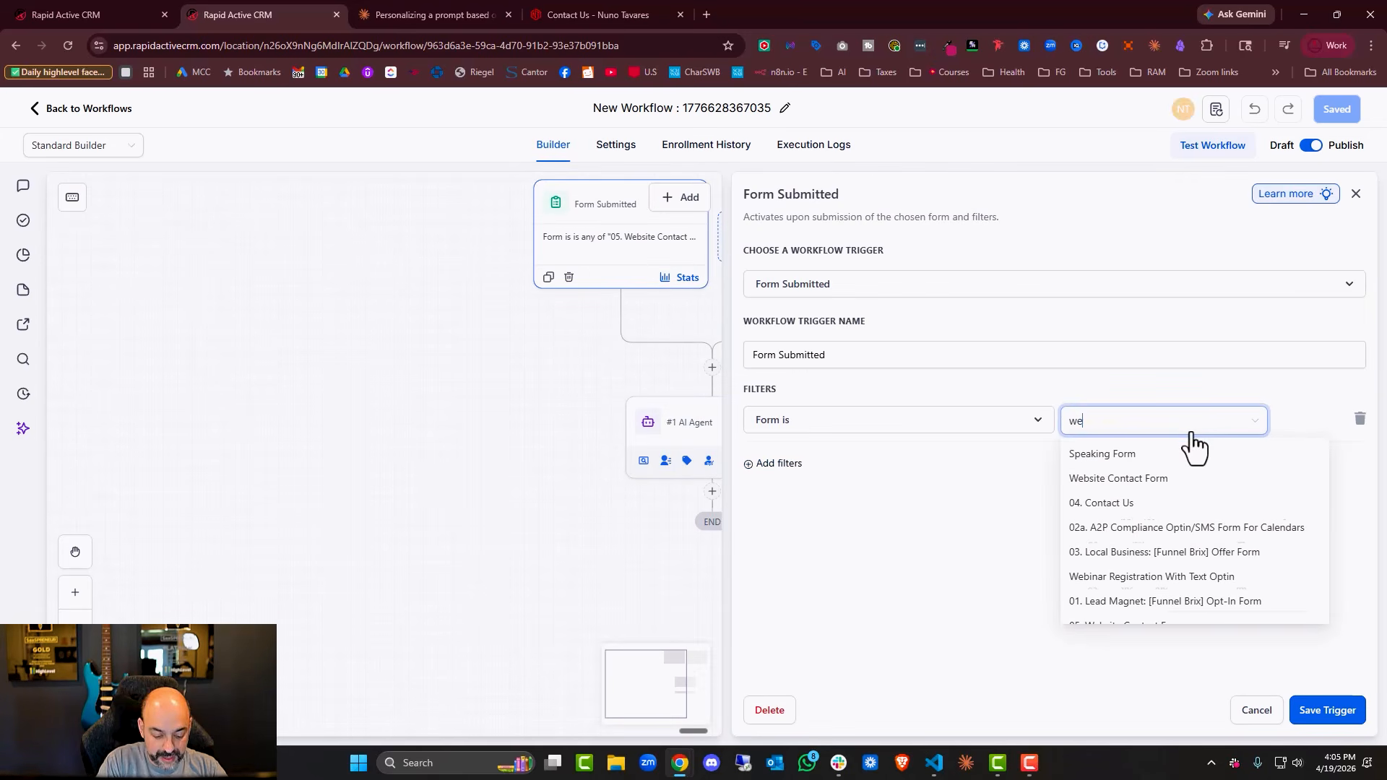
{"action": "type", "text": "website"}
{"action": "left_click", "coordinate": [1118, 478]}
{"action": "left_click", "coordinate": [1327, 710]}
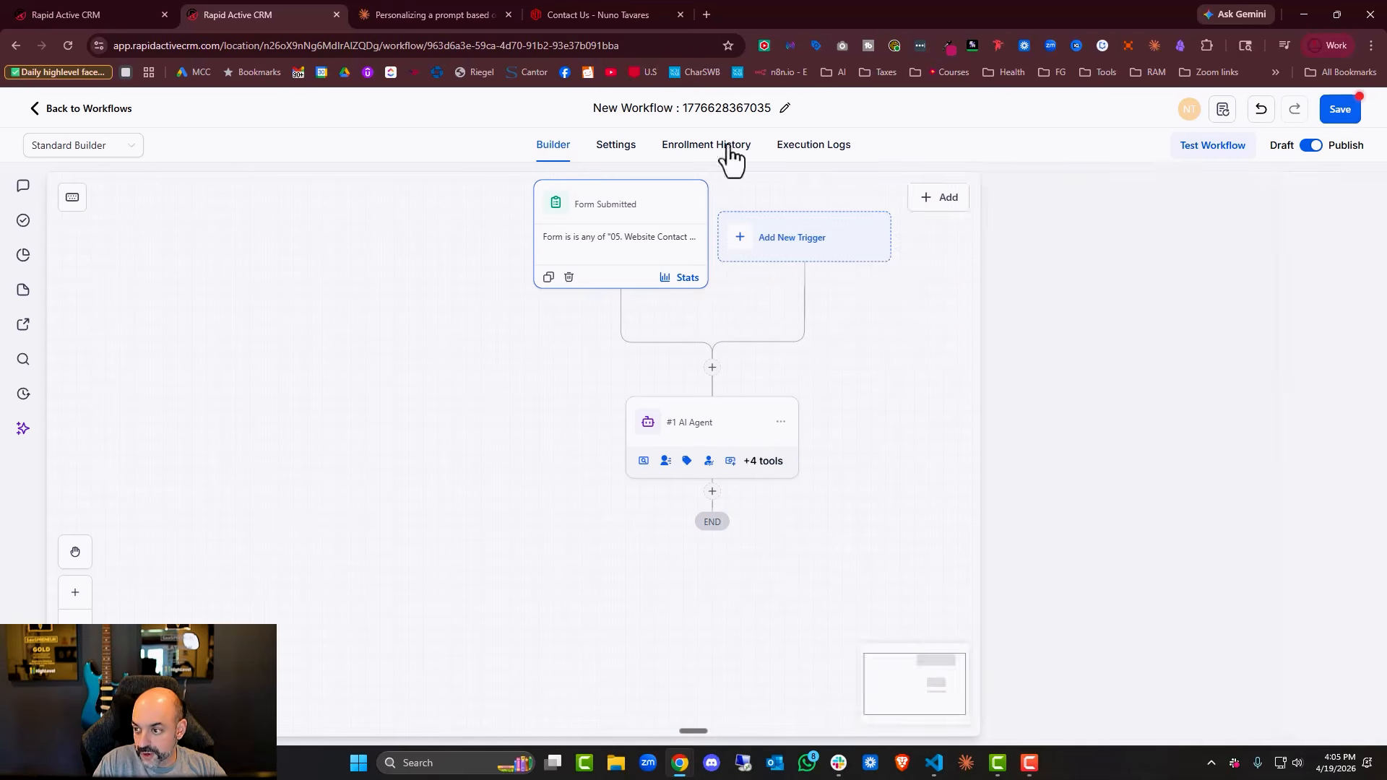
- Rename the workflow as "01. Website contact Form Response Ai" and save it
{"action": "left_click", "coordinate": [696, 108]}
{"action": "type", "text": "Webs"}
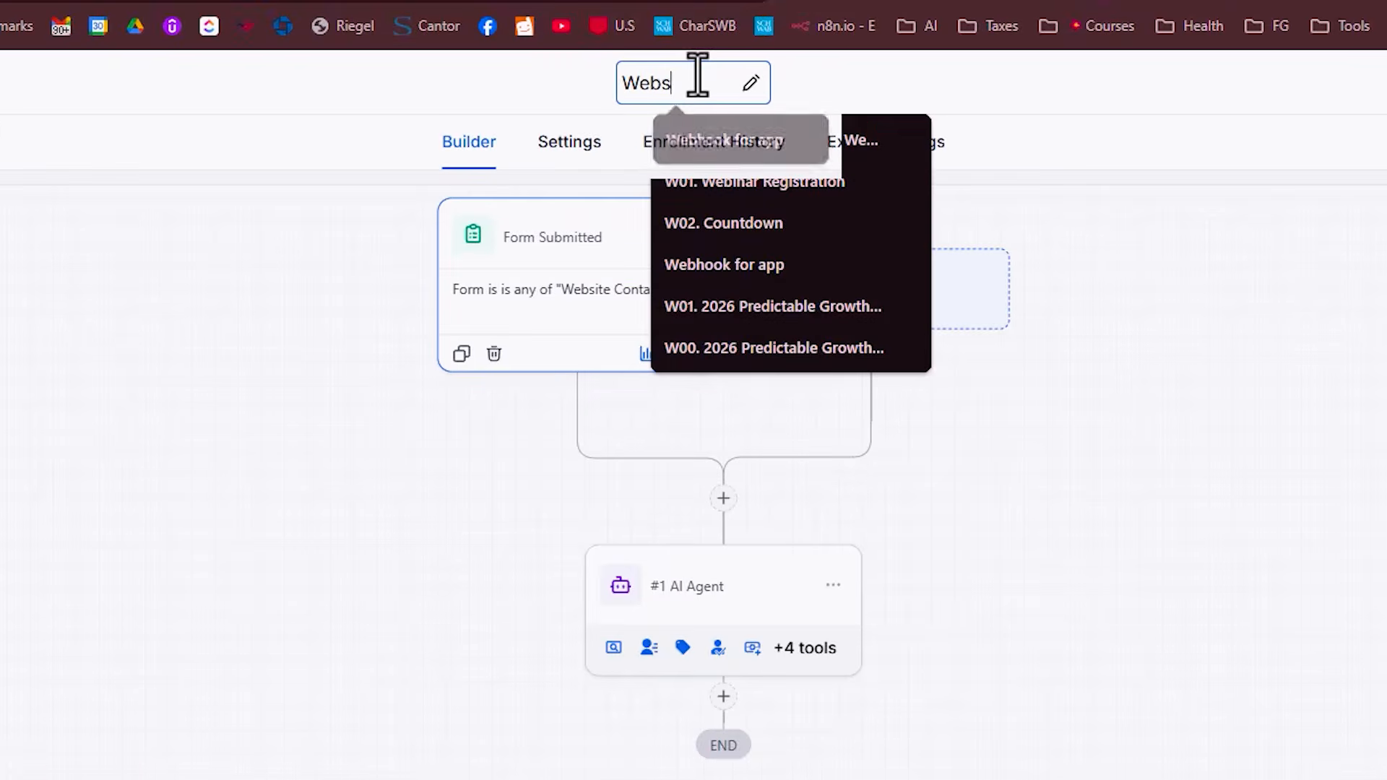
{"action": "type", "text": "ite contact Form Response Ai"}
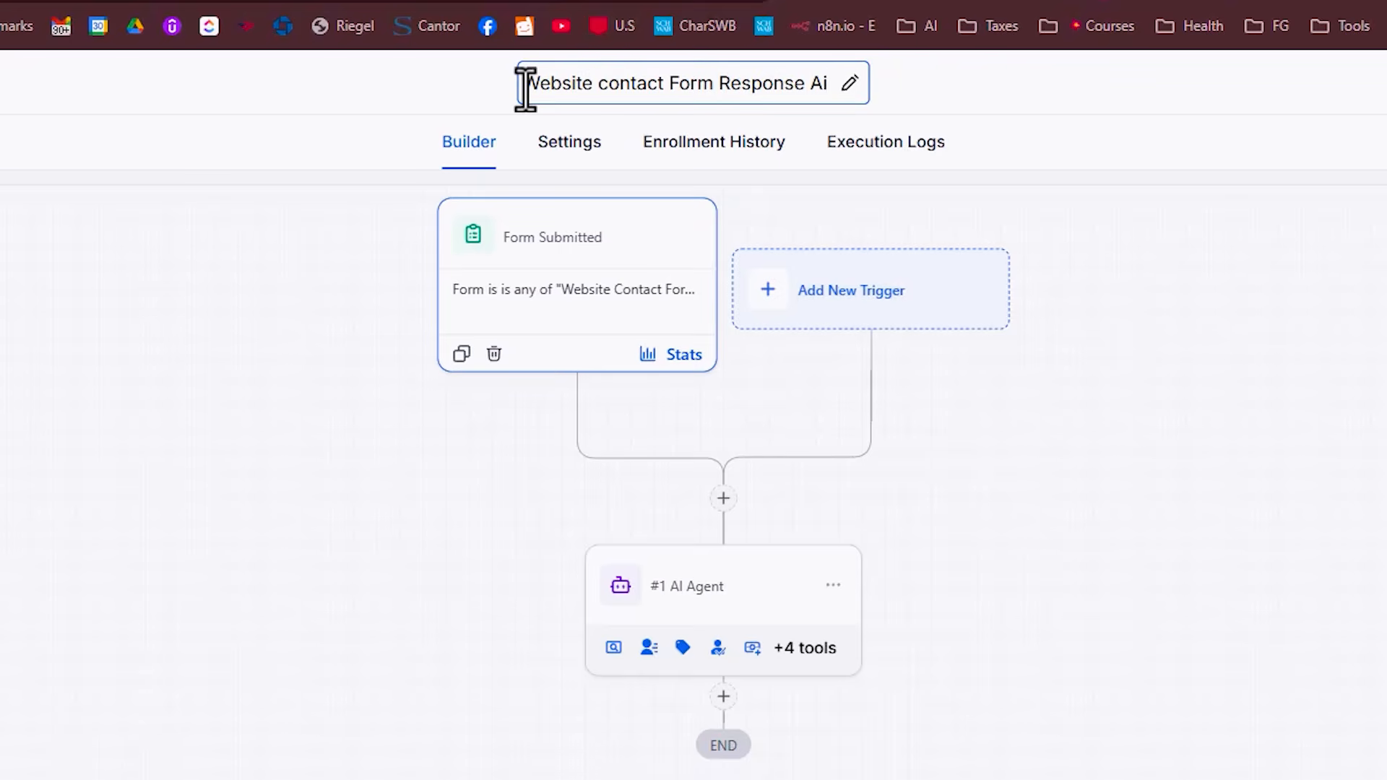
{"action": "type", "text": "01."}
{"action": "left_click", "coordinate": [1347, 422]}
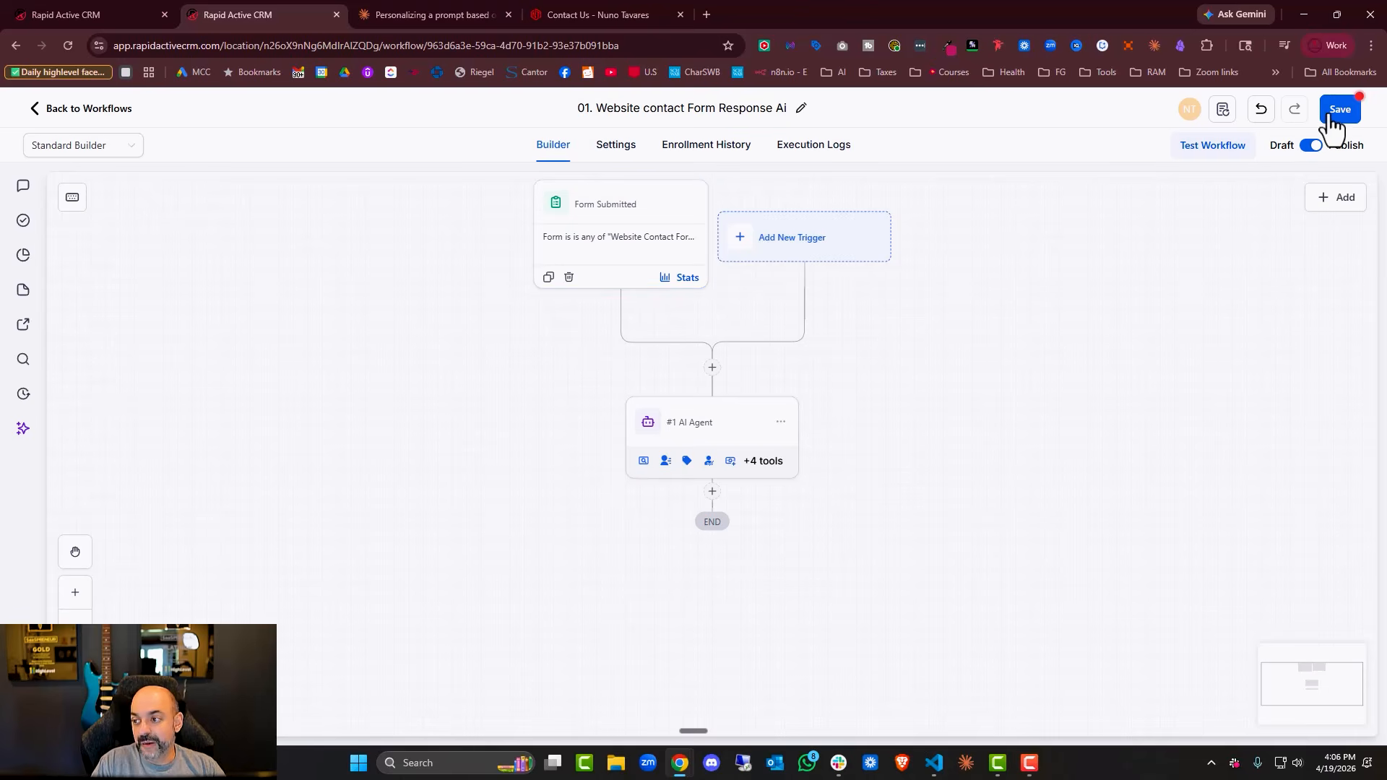
{"action": "left_click", "coordinate": [1330, 115]}
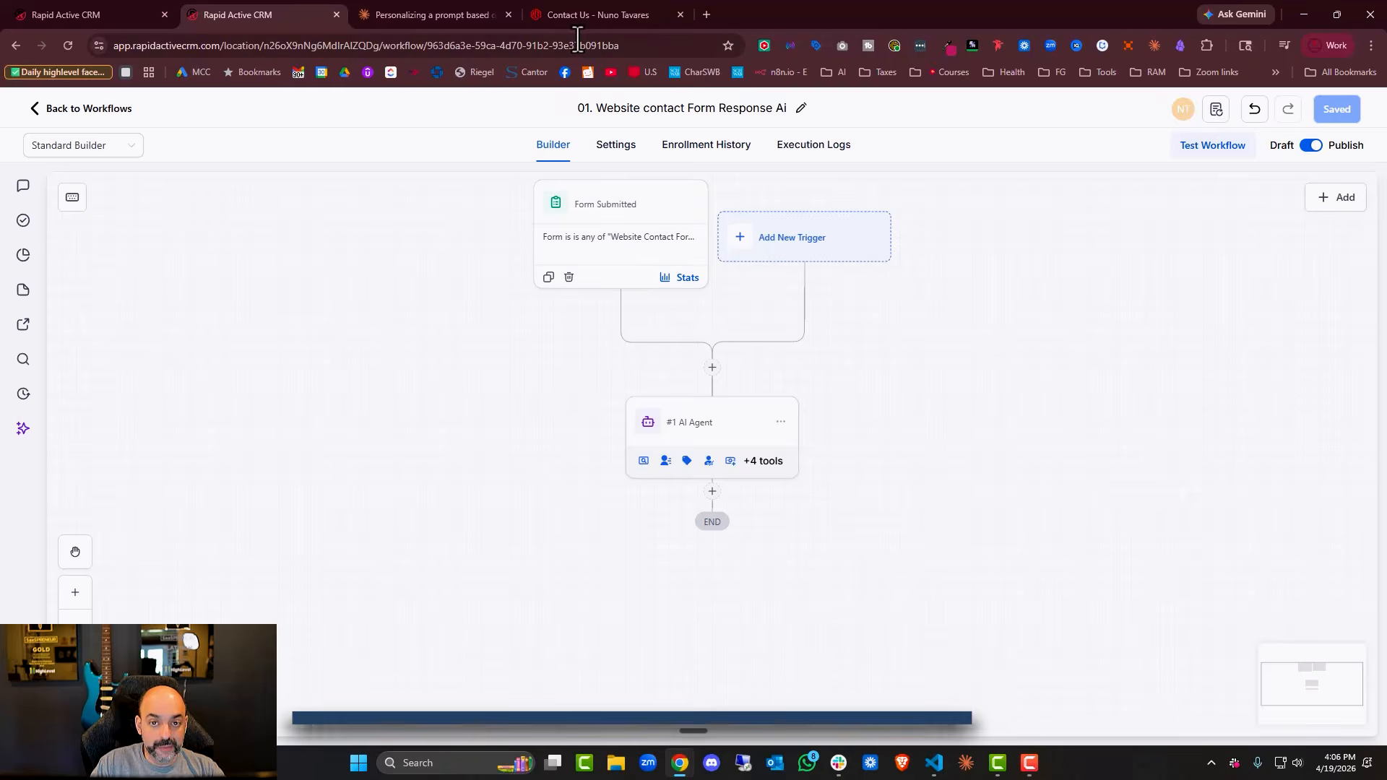
- Switch to the Contact Us page, and check the AI Agent's execution details, including the Find Opportunity result, for the test contact
{"action": "left_click", "coordinate": [596, 15]}
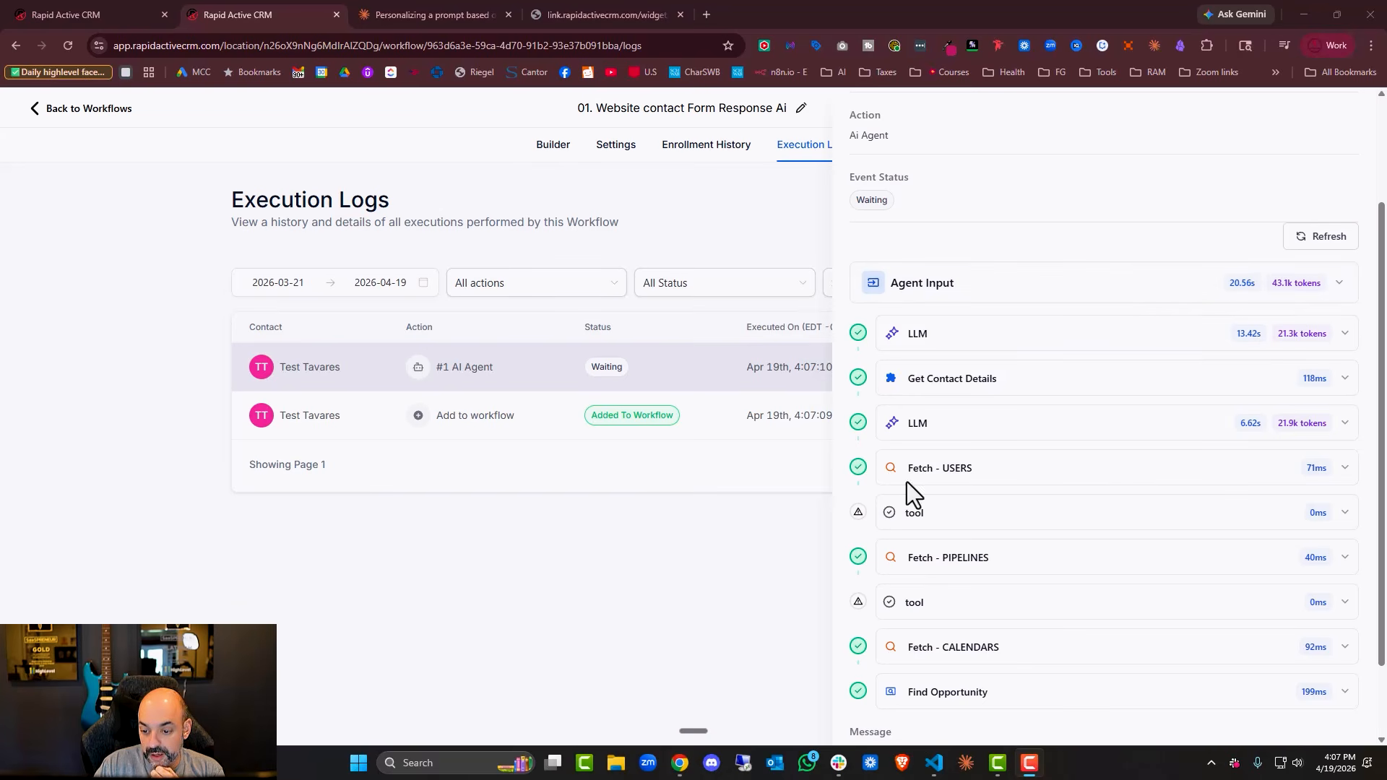
{"action": "scroll", "coordinate": [1241, 365], "scroll_direction": "down", "scroll_amount": 2}
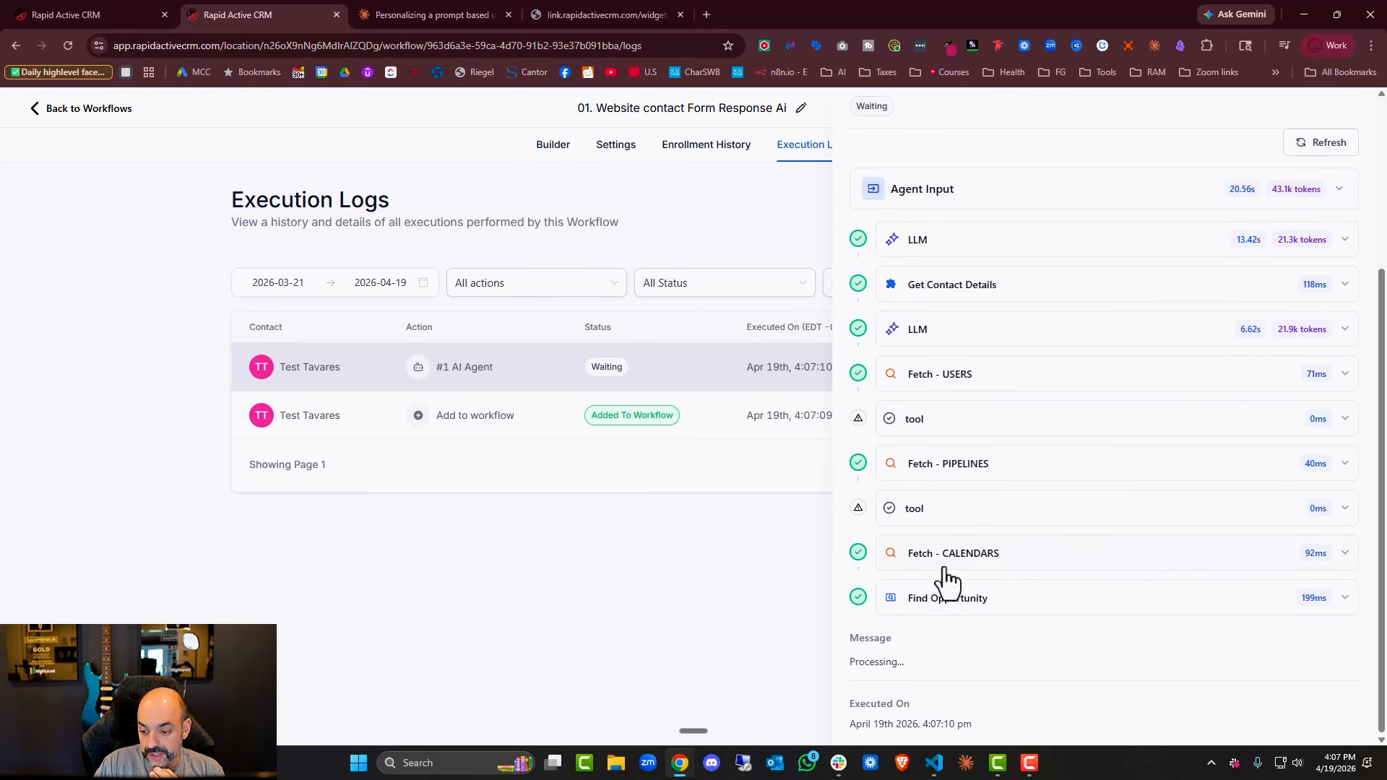
{"action": "left_click", "coordinate": [1345, 600]}
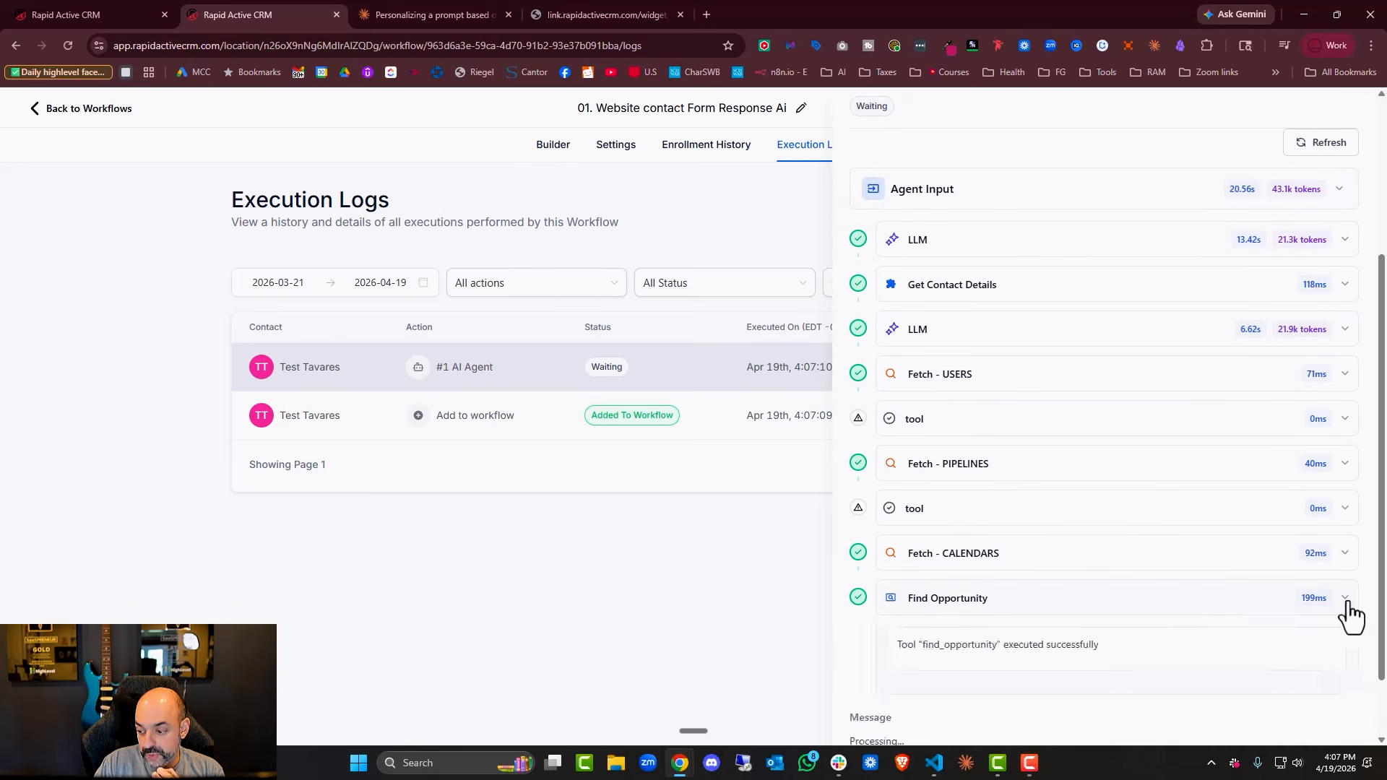
{"action": "left_click", "coordinate": [1345, 601]}
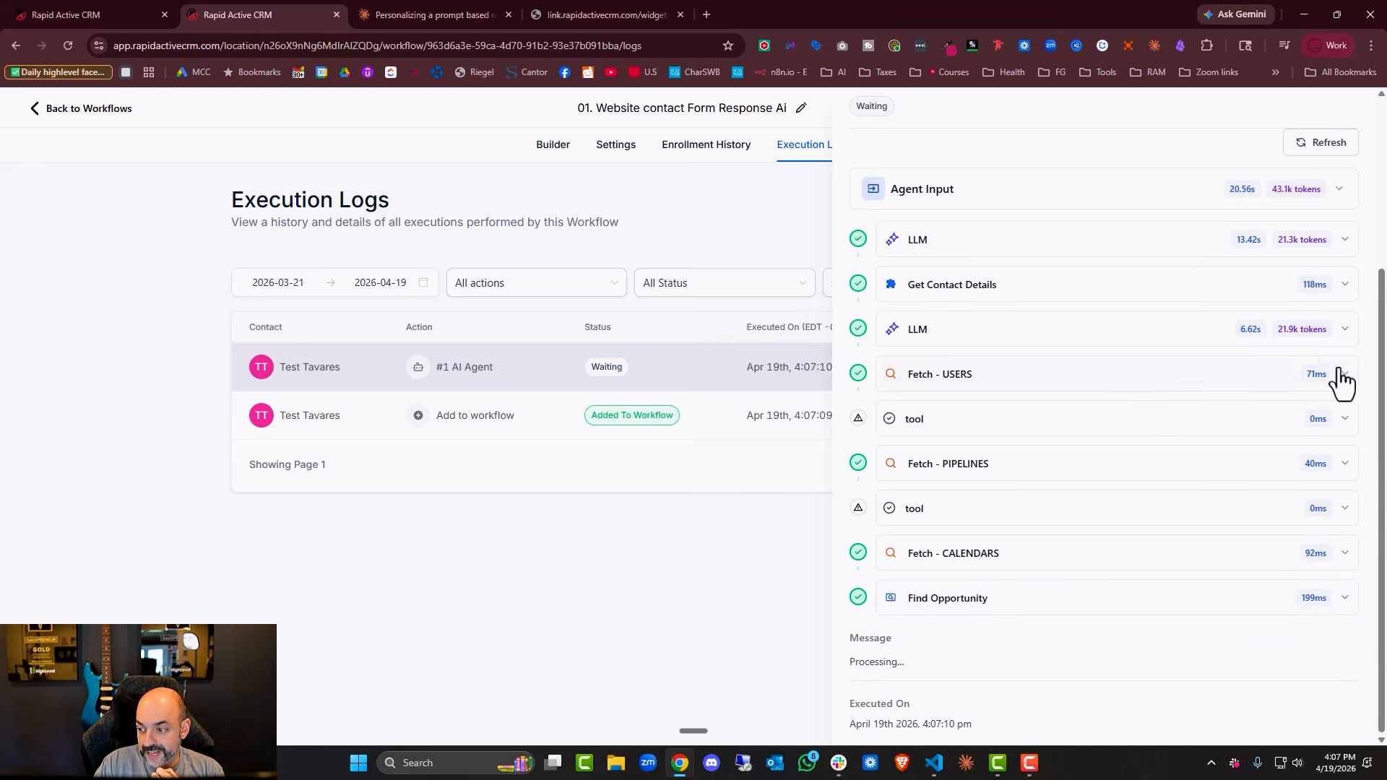
- Examine the AI Agent run's LLM reasoning entries and agent input, and close the event details
{"action": "left_click", "coordinate": [1345, 331]}
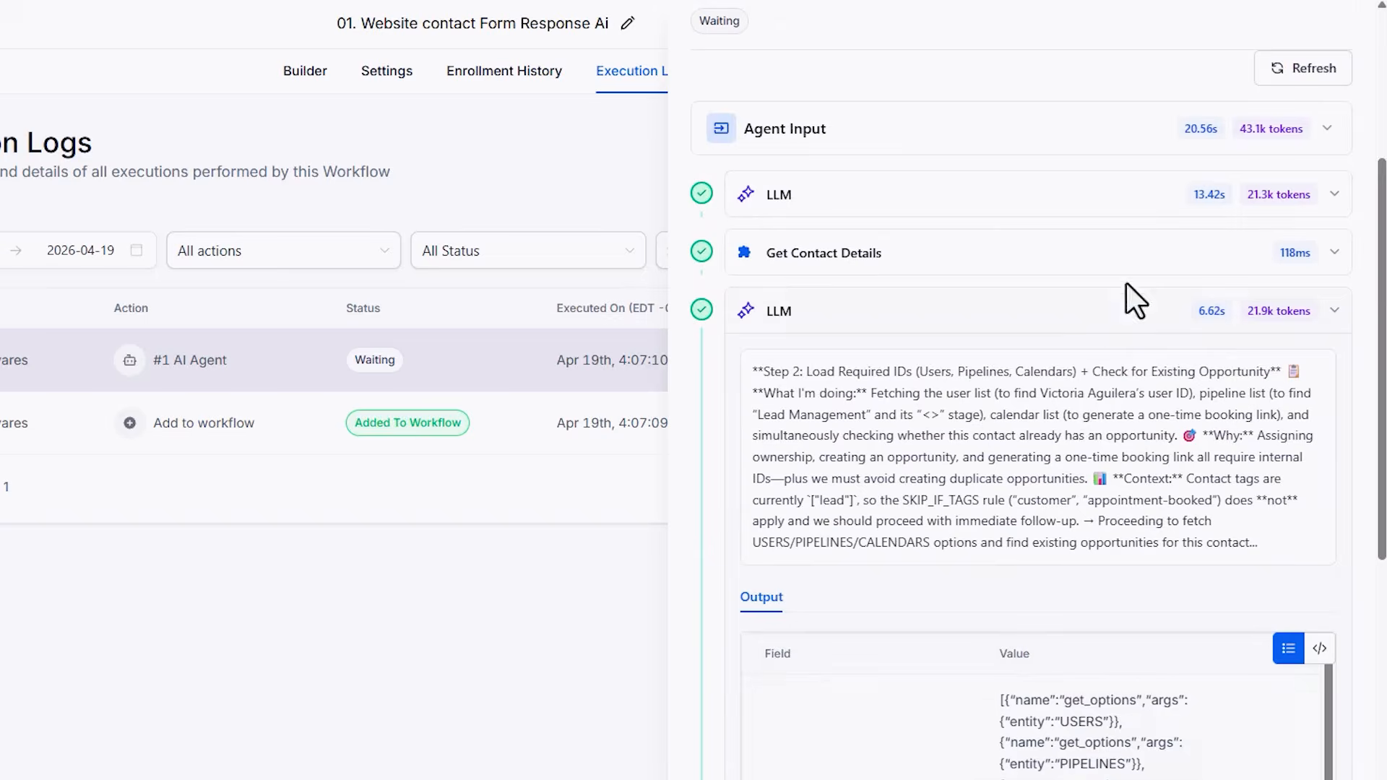
{"action": "left_click", "coordinate": [1335, 195]}
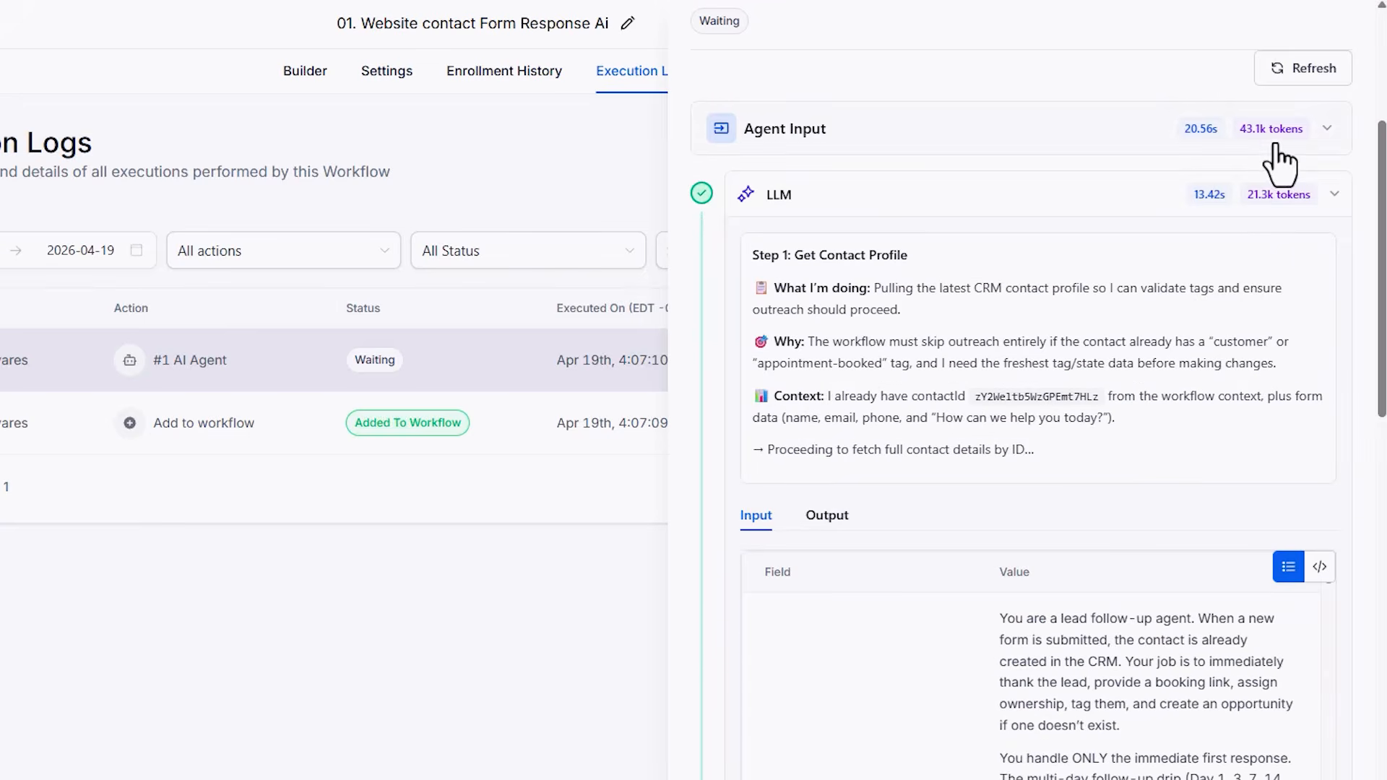
{"action": "left_click", "coordinate": [1325, 132]}
{"action": "scroll", "coordinate": [1047, 397], "scroll_direction": "down", "scroll_amount": 5}
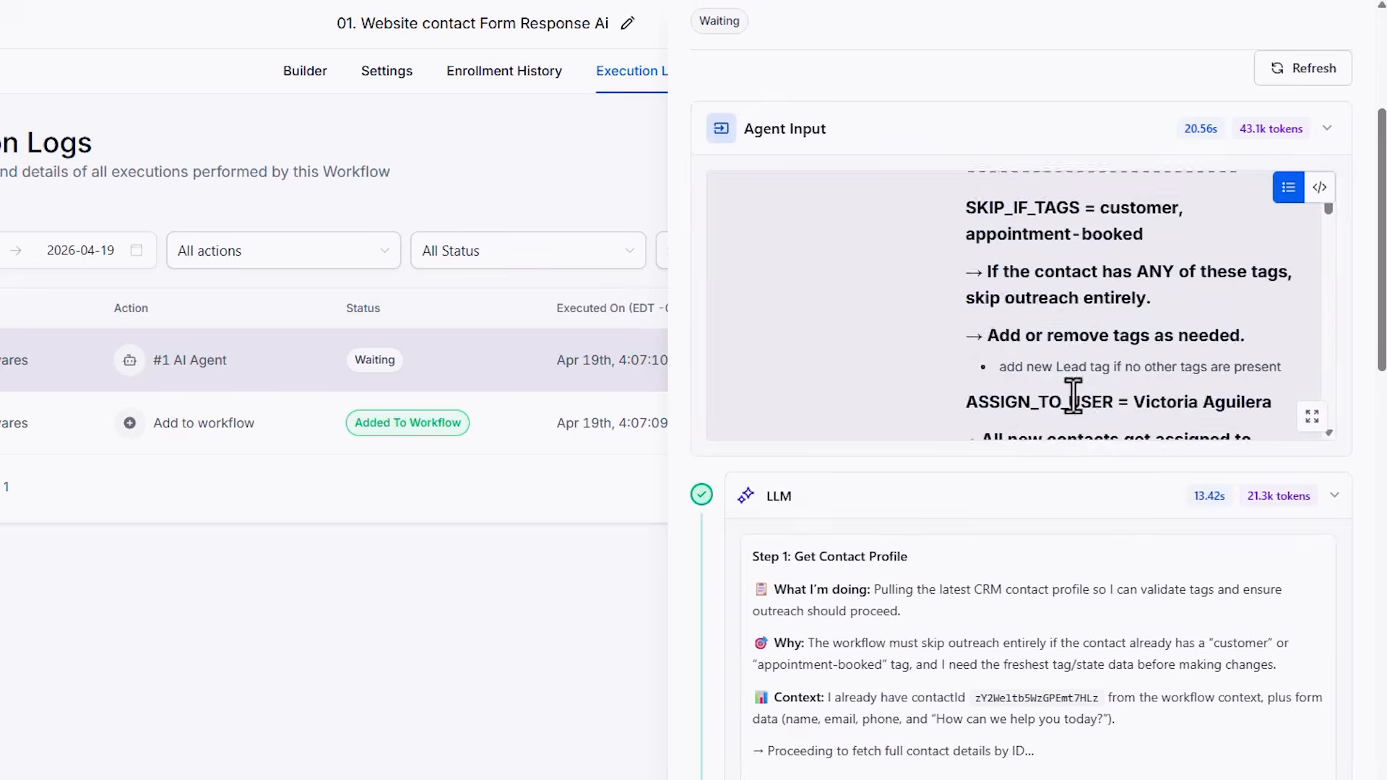
{"action": "scroll", "coordinate": [1275, 668], "scroll_direction": "down", "scroll_amount": 10}
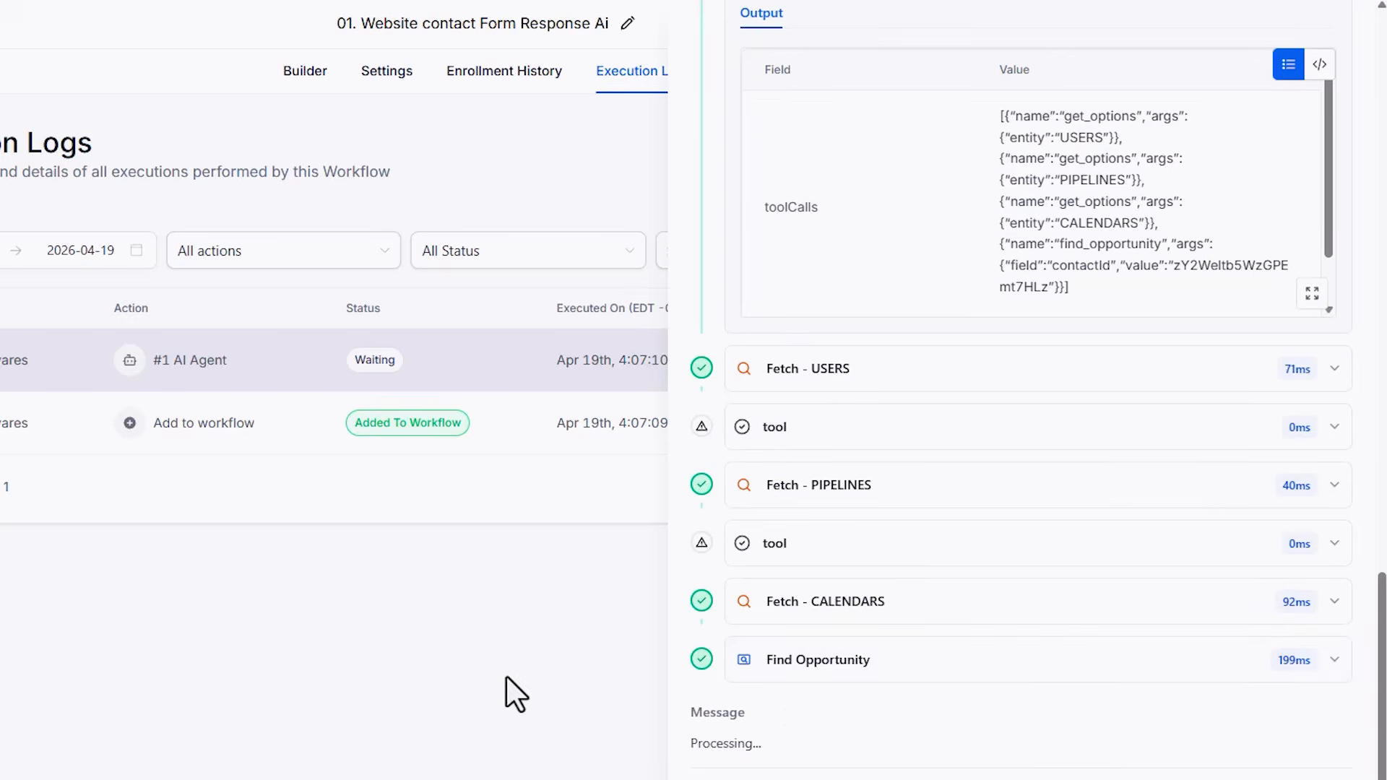
{"action": "scroll", "coordinate": [1343, 94], "scroll_direction": "up", "scroll_amount": 15}
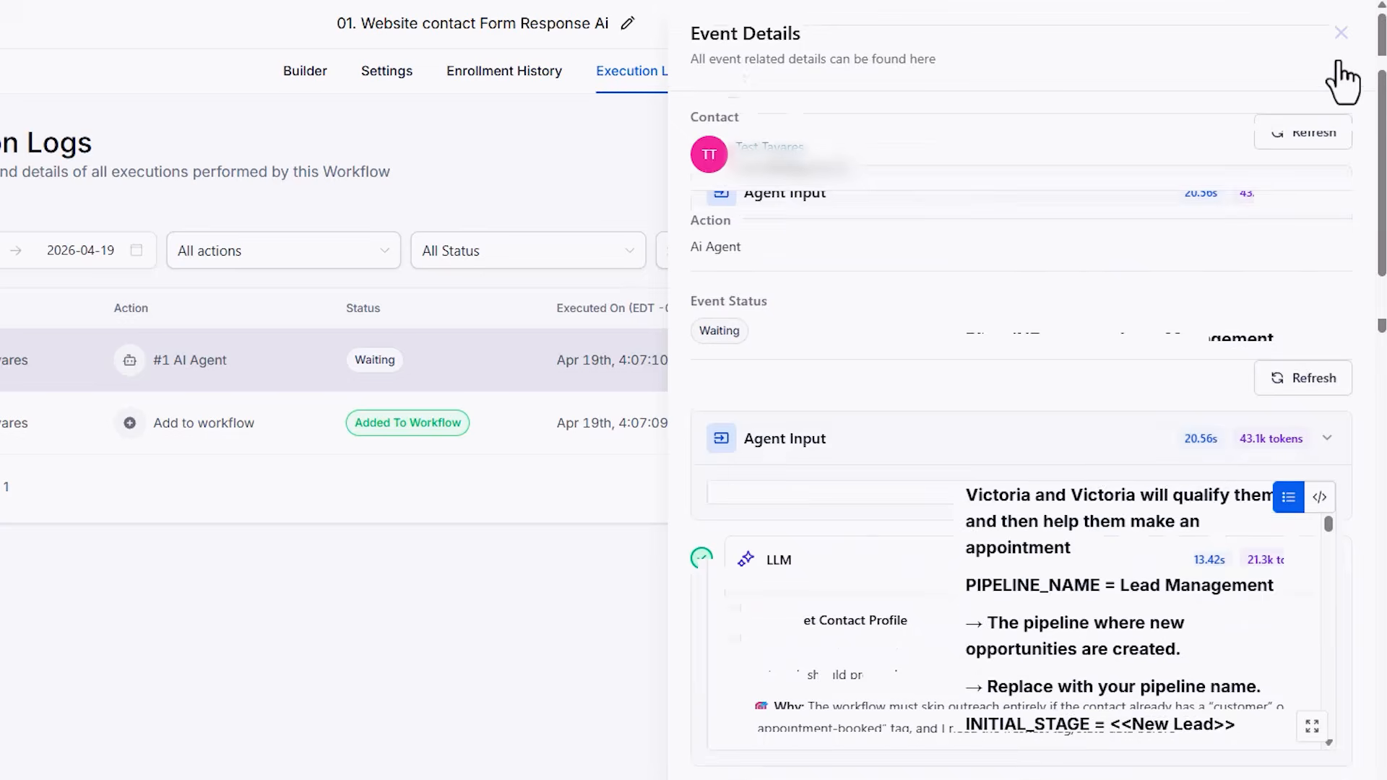
{"action": "left_click", "coordinate": [1344, 34]}
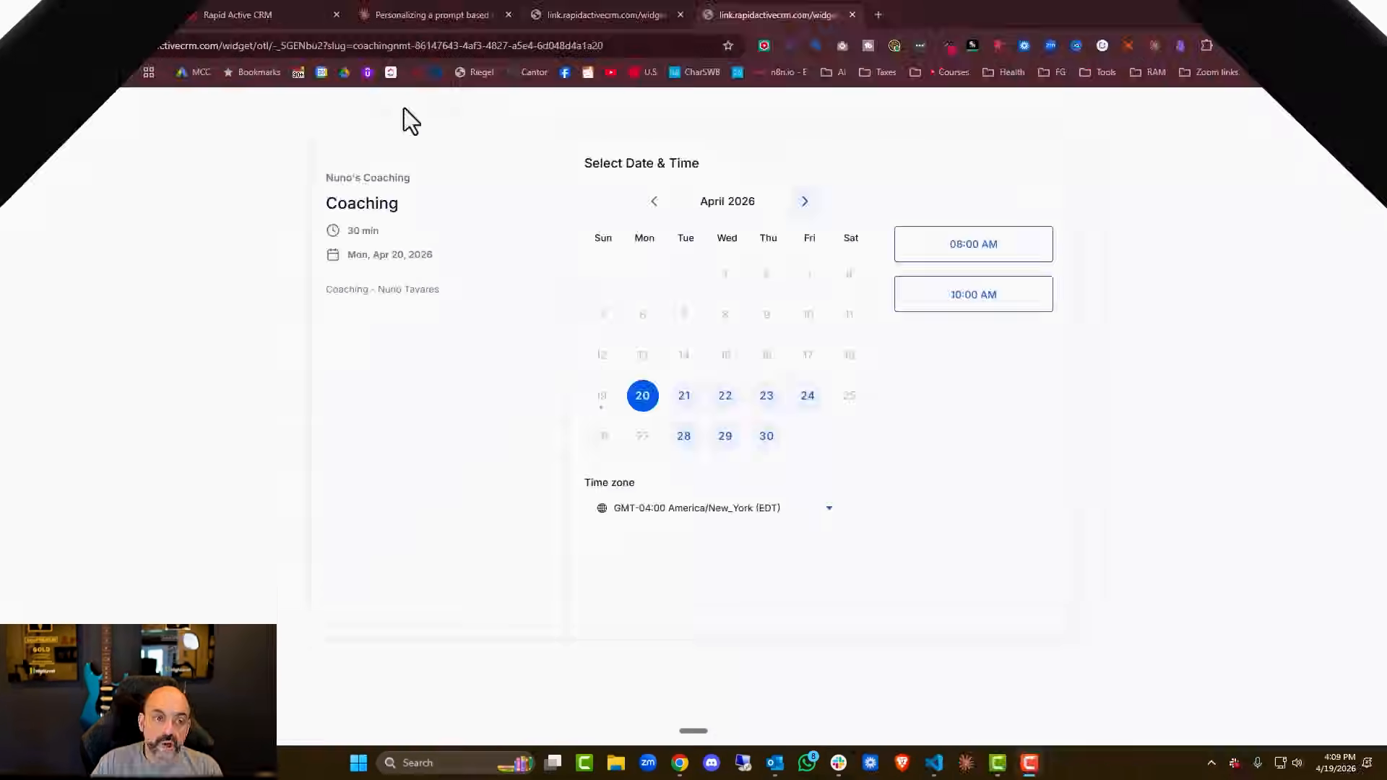
- Return to the workflow's execution logs and review the AI Agent's tool calls from fetching contact details through sending the SMS
{"action": "left_click", "coordinate": [249, 13]}
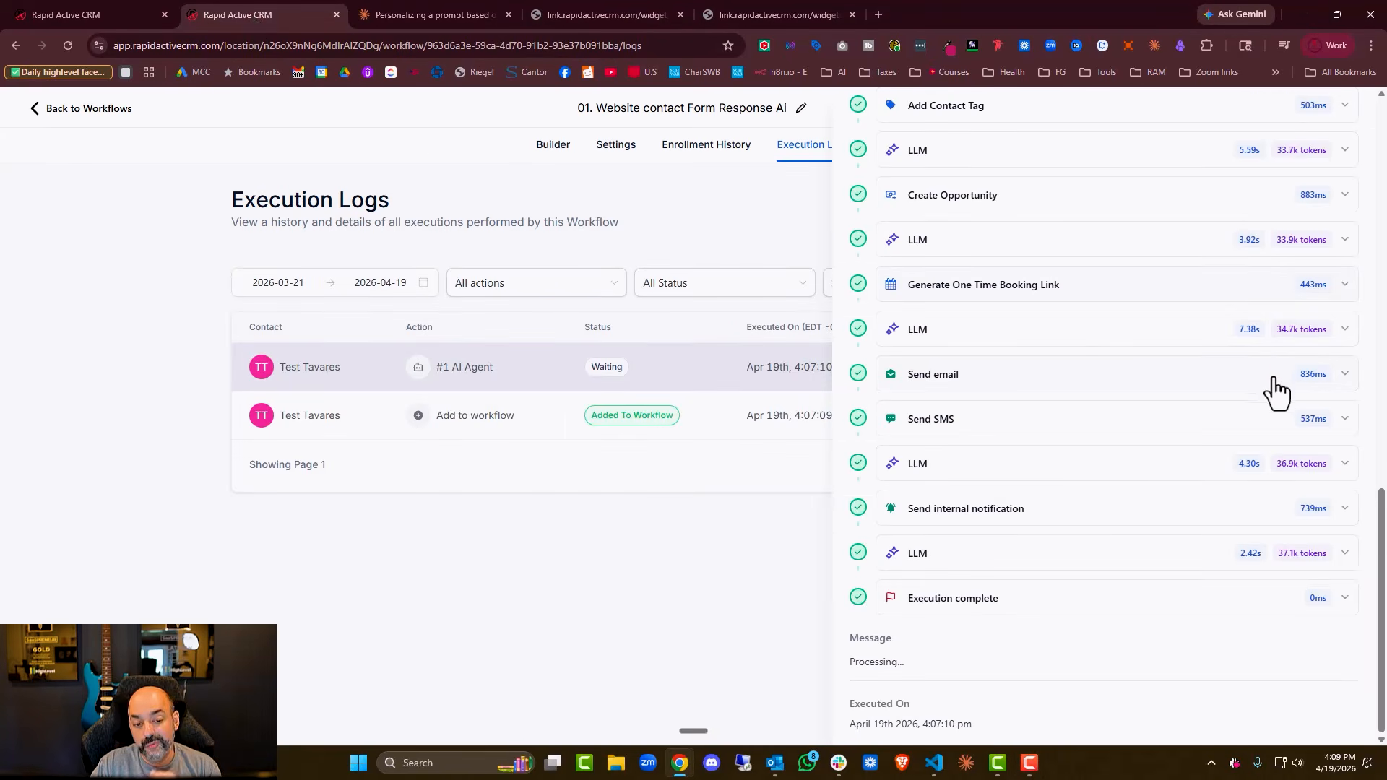
{"action": "scroll", "coordinate": [1242, 311], "scroll_direction": "up", "scroll_amount": 15}
{"action": "scroll", "coordinate": [1202, 226], "scroll_direction": "down", "scroll_amount": 4}
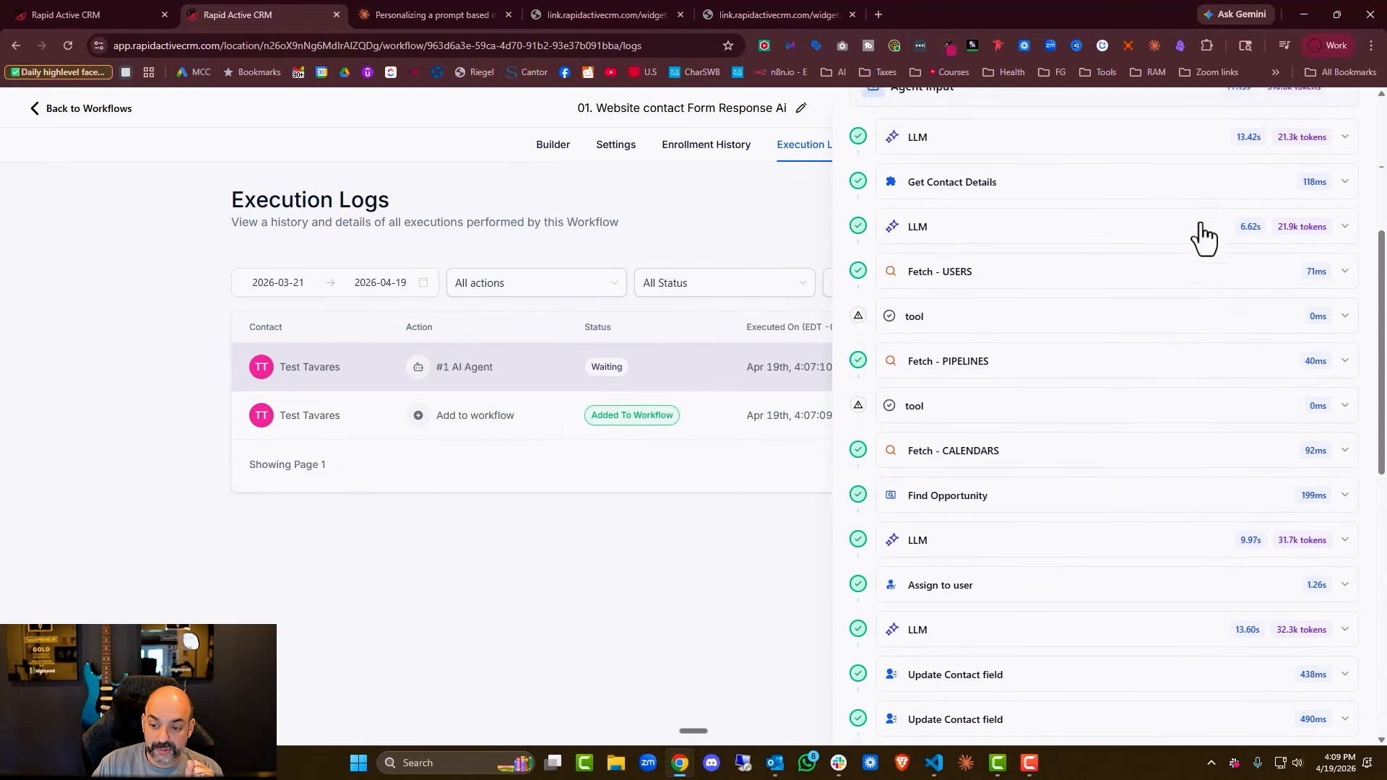
{"action": "scroll", "coordinate": [1201, 235], "scroll_direction": "down", "scroll_amount": 4}
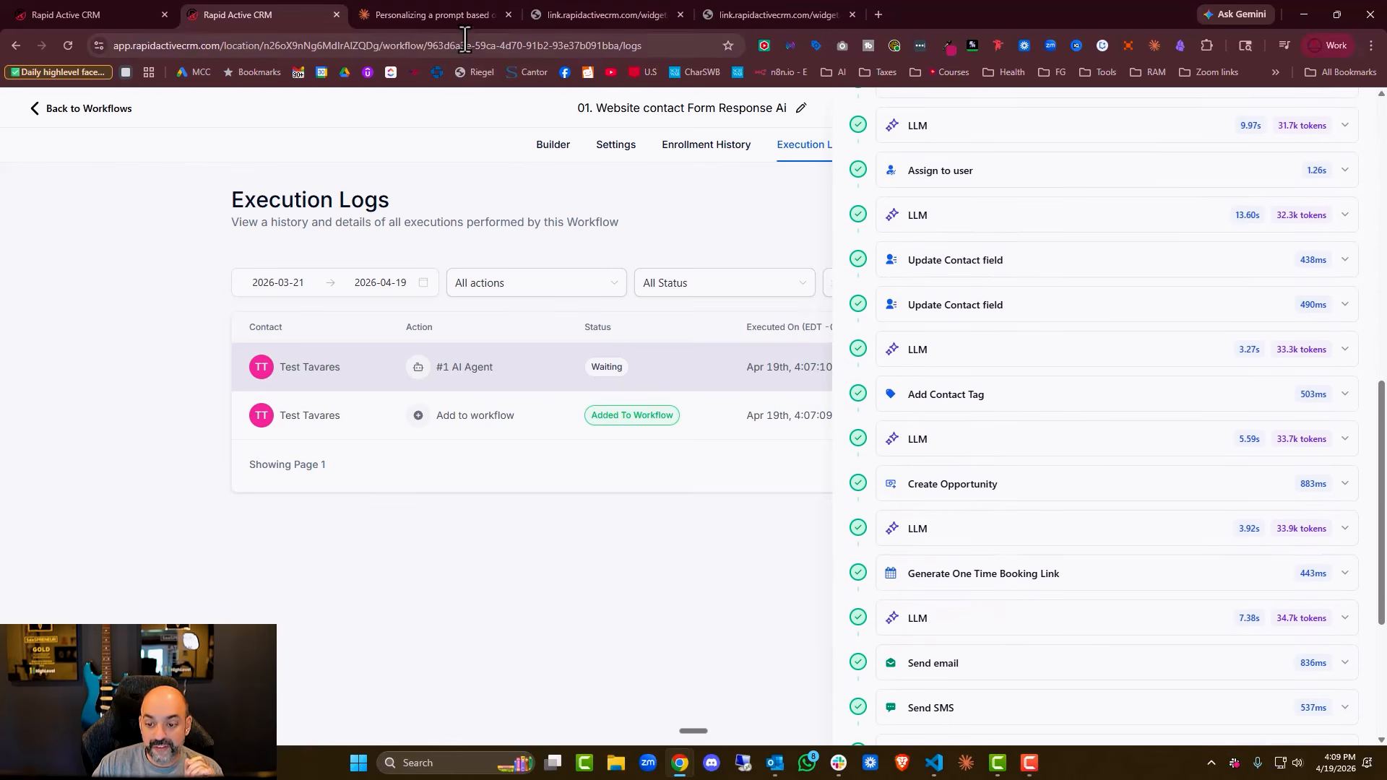
- Inspect the Add Contact Tag result and the LLM reasoning for creating the opportunity, and review the remaining entries of the AI Agent run
{"action": "left_click", "coordinate": [1083, 409]}
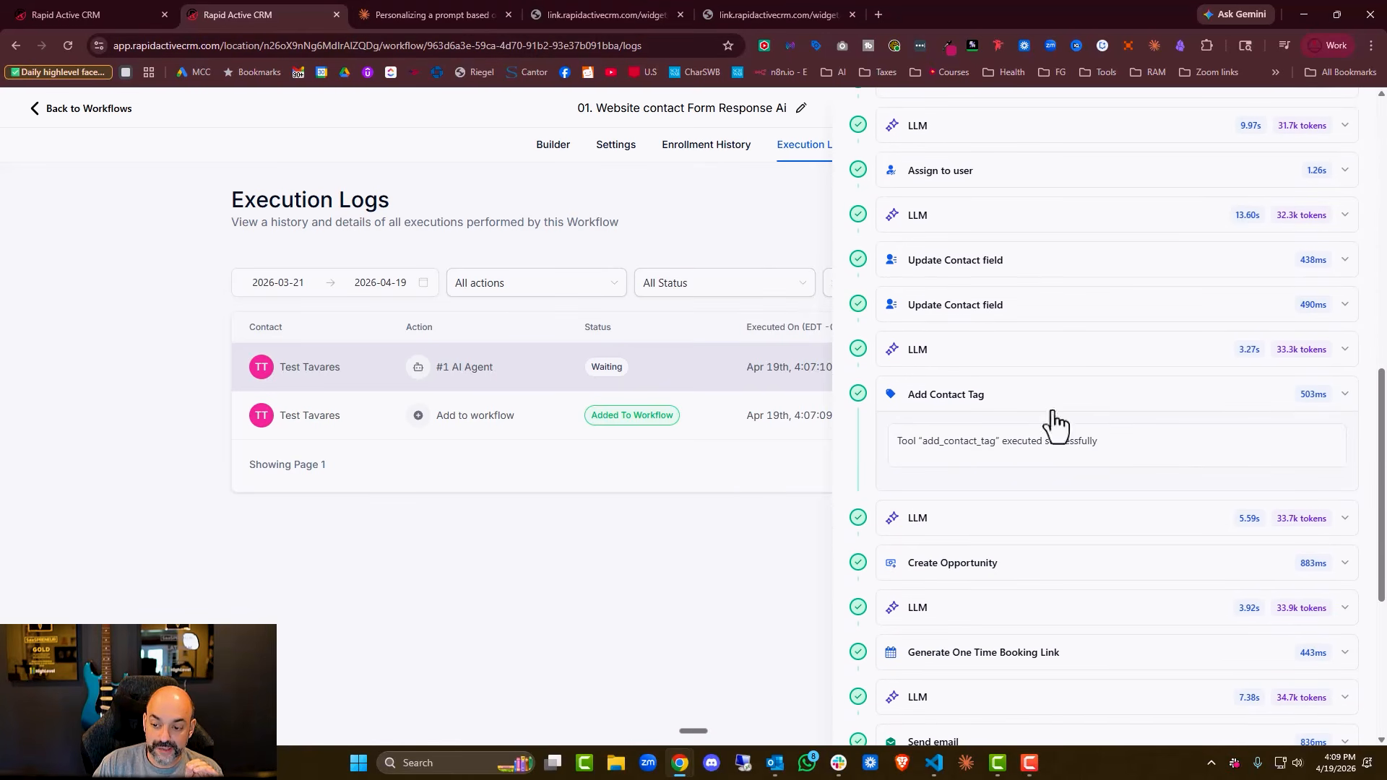
{"action": "left_click", "coordinate": [1052, 406]}
{"action": "left_click", "coordinate": [1031, 450]}
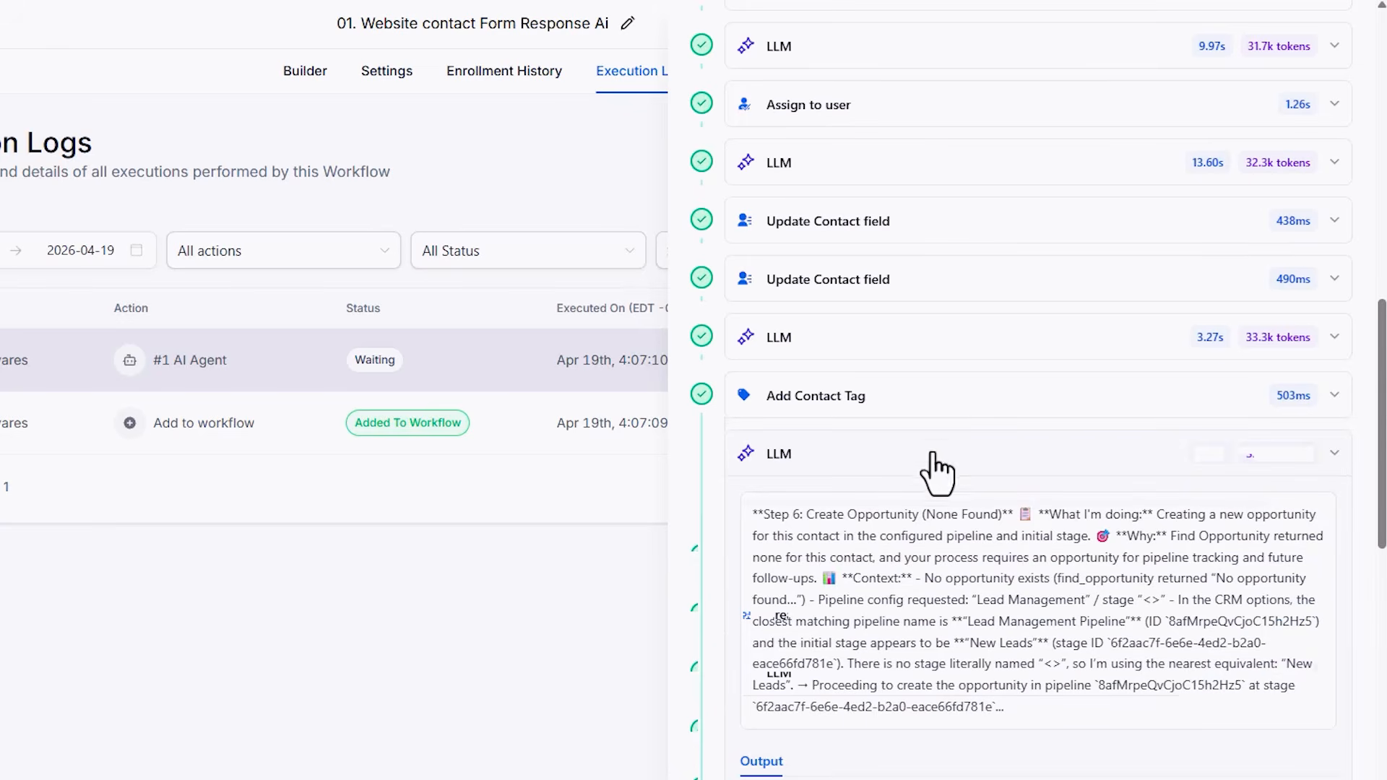
{"action": "left_click", "coordinate": [939, 457]}
{"action": "scroll", "coordinate": [925, 498], "scroll_direction": "down", "scroll_amount": 2}
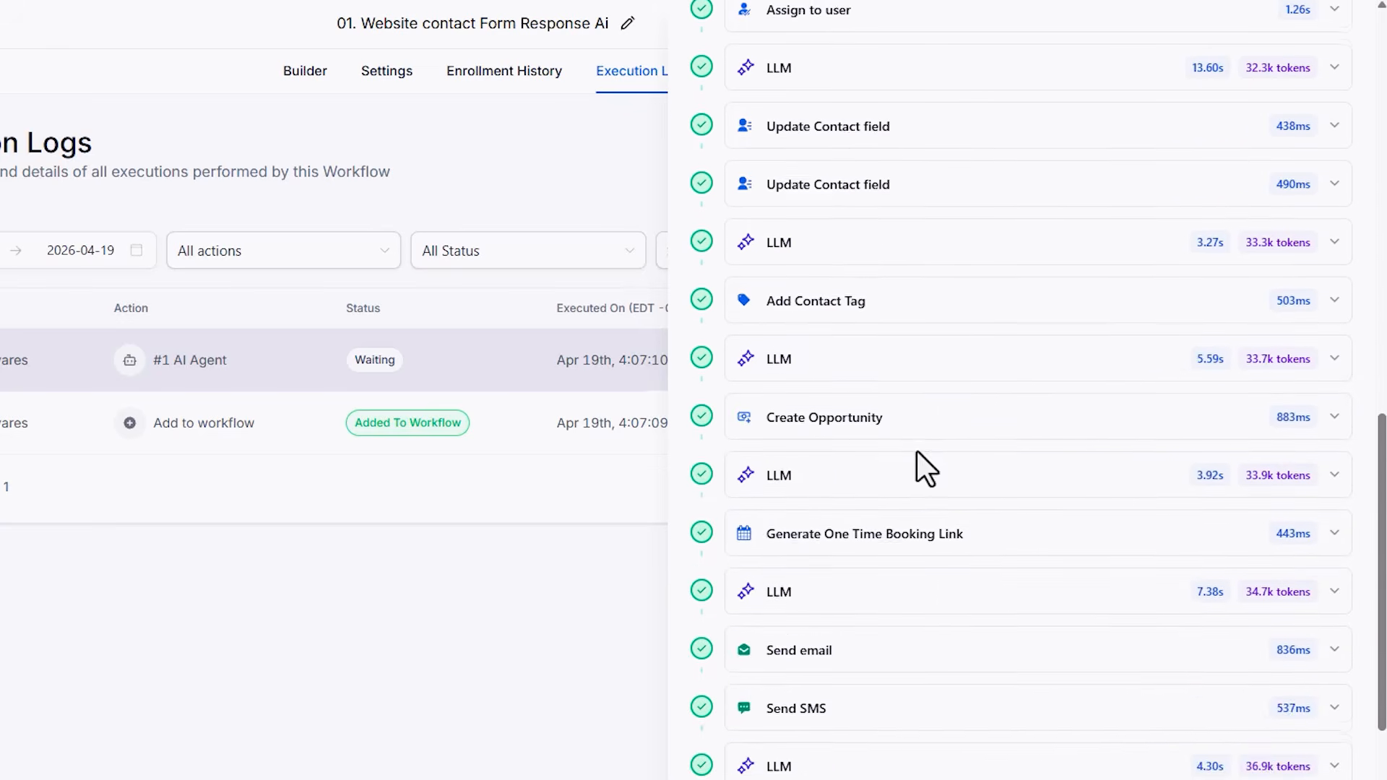
{"action": "scroll", "coordinate": [917, 467], "scroll_direction": "down", "scroll_amount": 3}
{"action": "scroll", "coordinate": [900, 388], "scroll_direction": "down", "scroll_amount": 2}
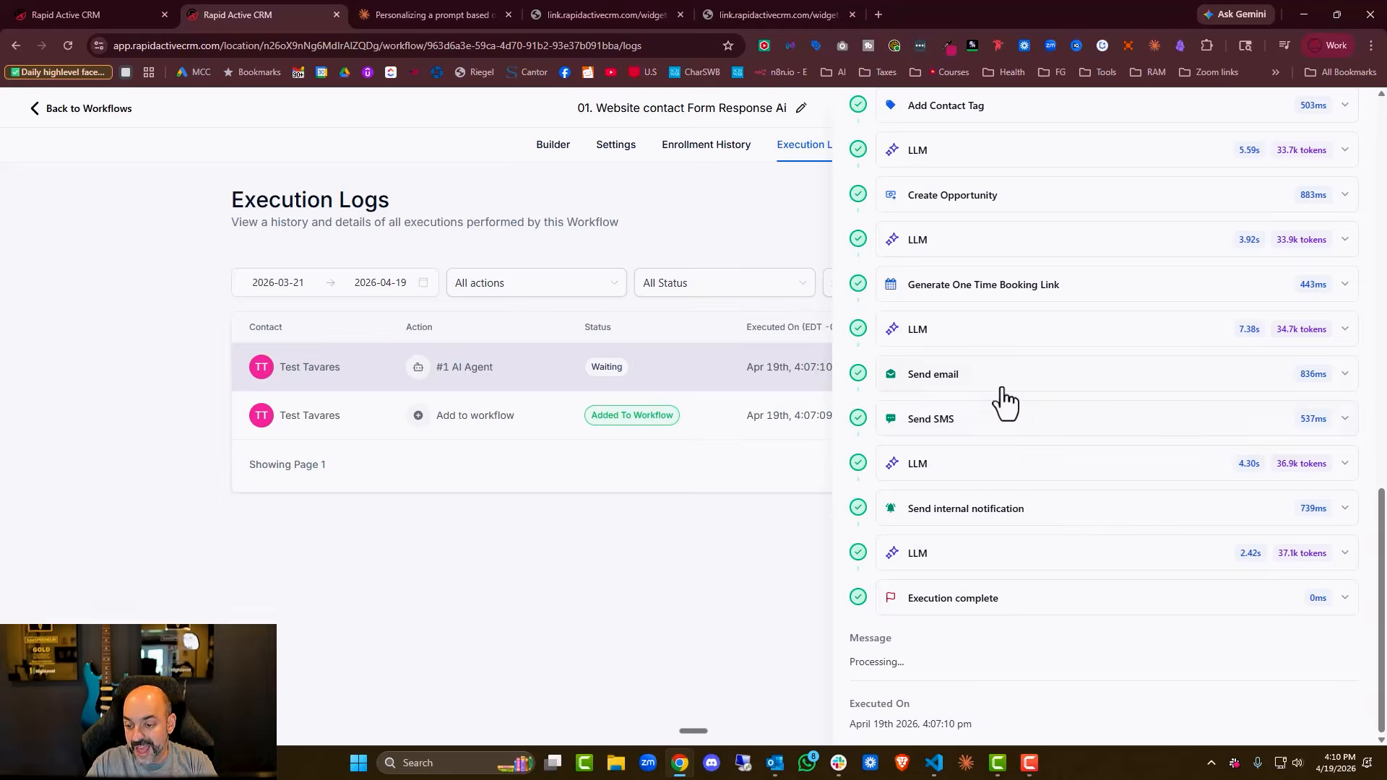
- Switch to Outlook to check the follow-up email, view the booking link pages in the browser, and return to the execution logs
{"action": "left_click", "coordinate": [774, 764]}
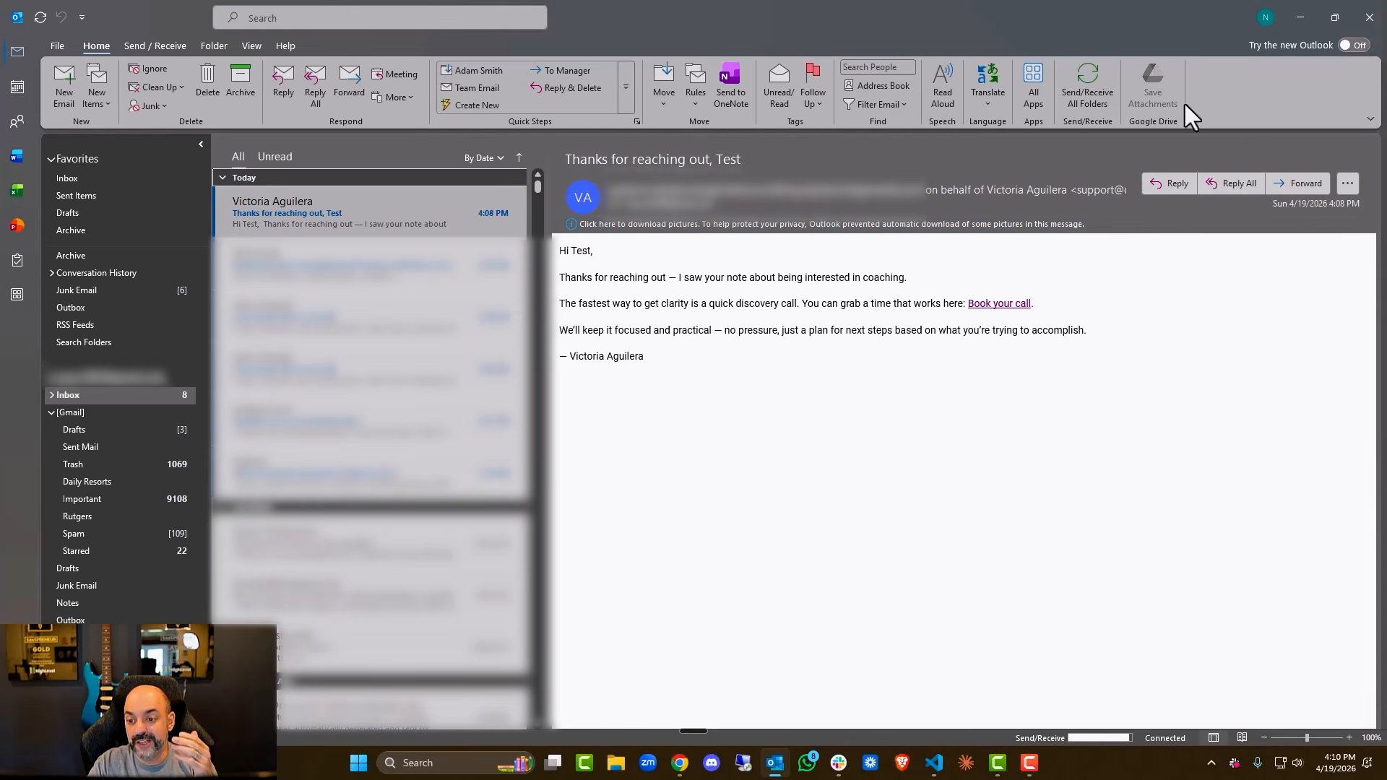
{"action": "left_click", "coordinate": [1287, 14]}
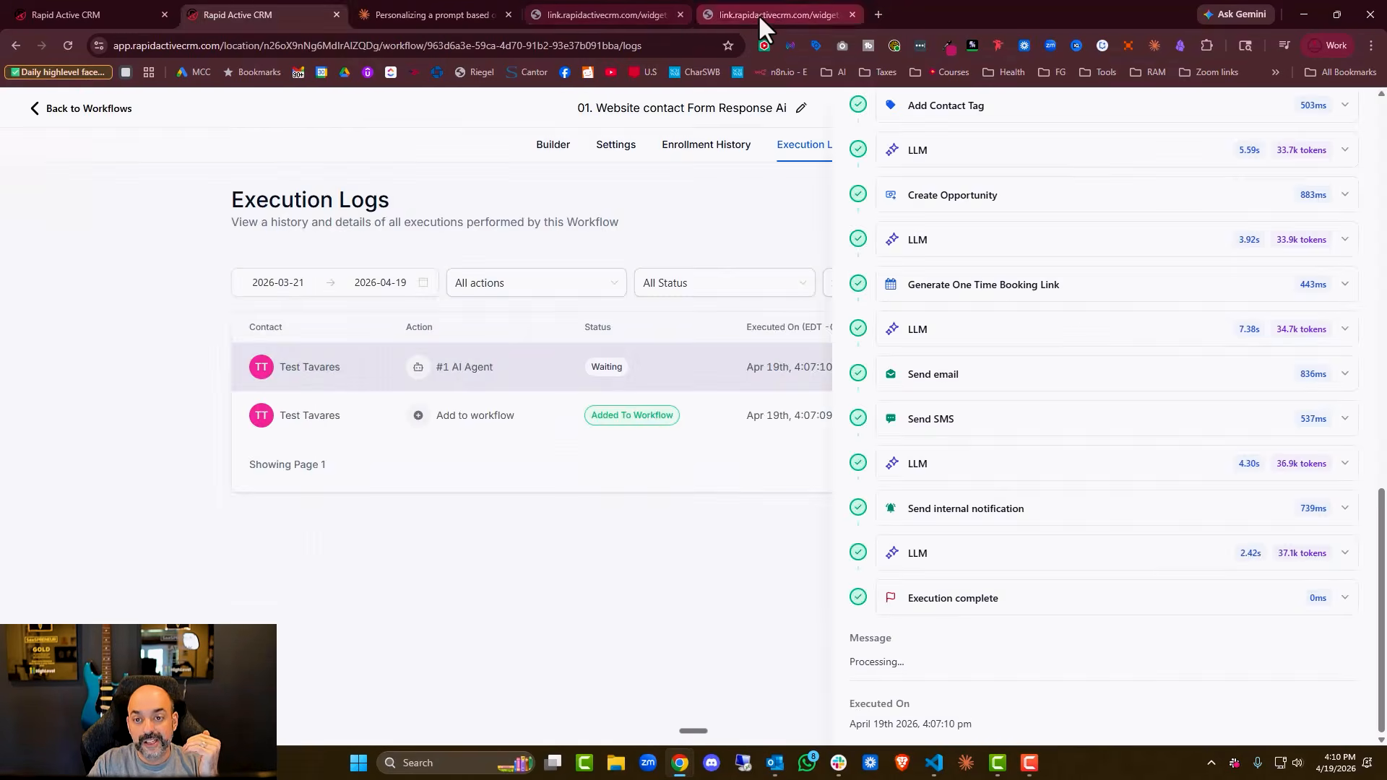
{"action": "left_click", "coordinate": [757, 14]}
{"action": "left_click", "coordinate": [602, 15]}
{"action": "left_click", "coordinate": [675, 9]}
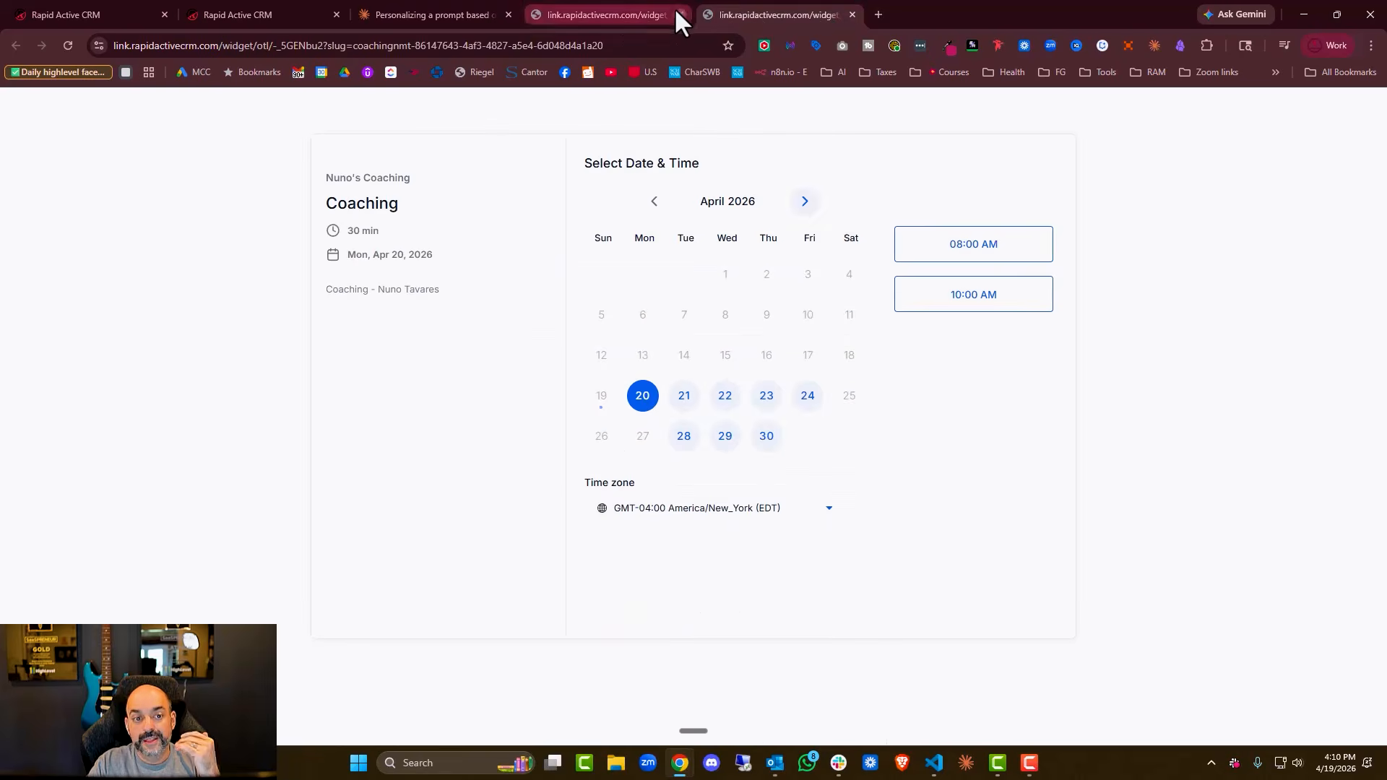
{"action": "left_click", "coordinate": [202, 23]}
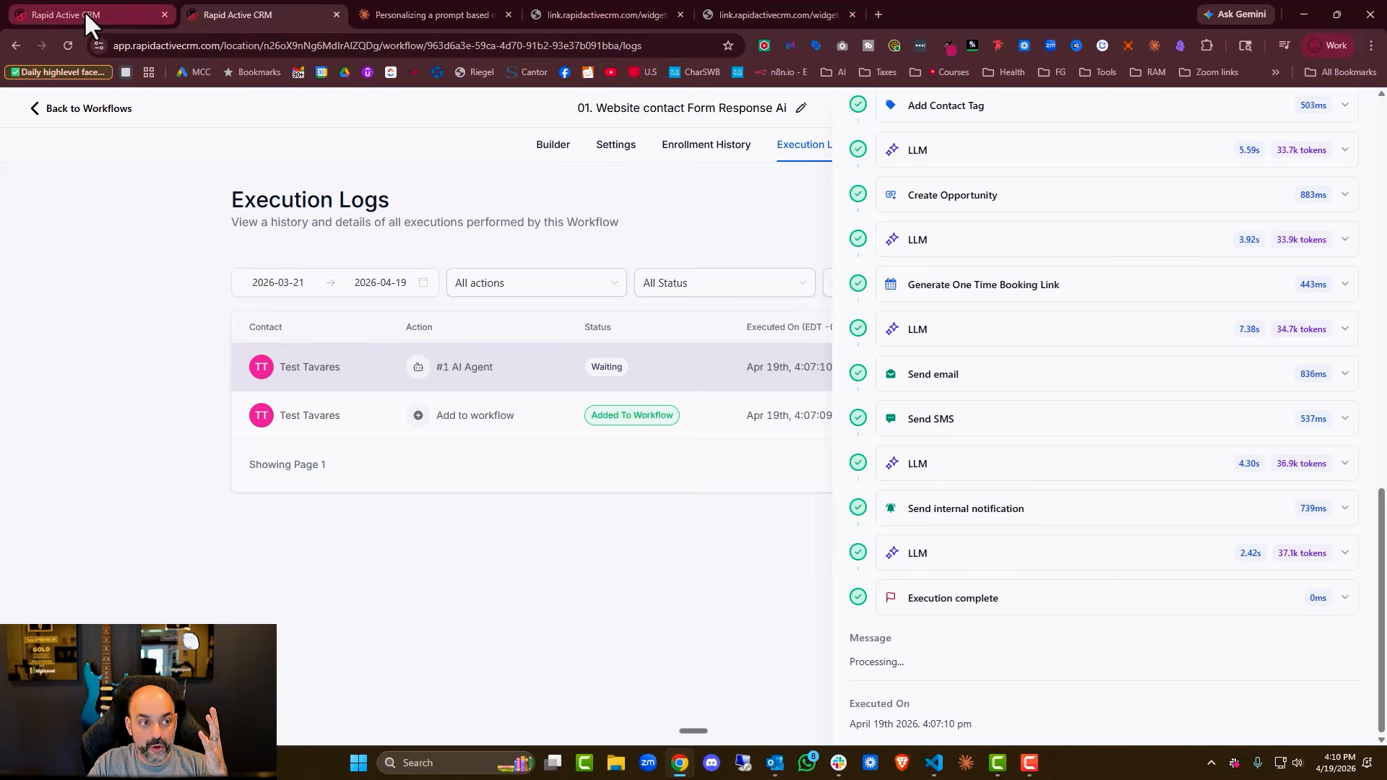
- Leave the workflow's execution logs and open the account's Billing settings
{"action": "left_click", "coordinate": [83, 11]}
{"action": "left_click", "coordinate": [195, 19]}
{"action": "left_click", "coordinate": [66, 37]}
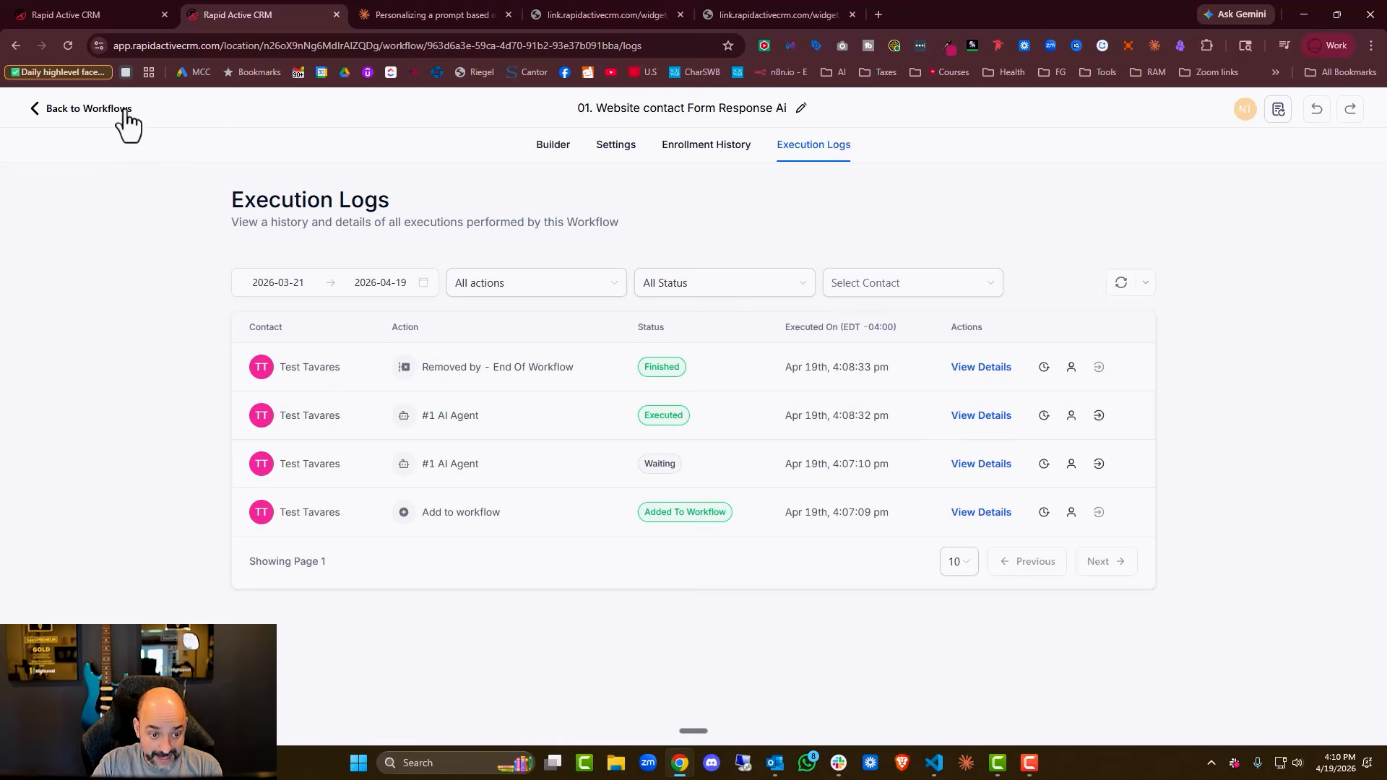
{"action": "left_click", "coordinate": [127, 112]}
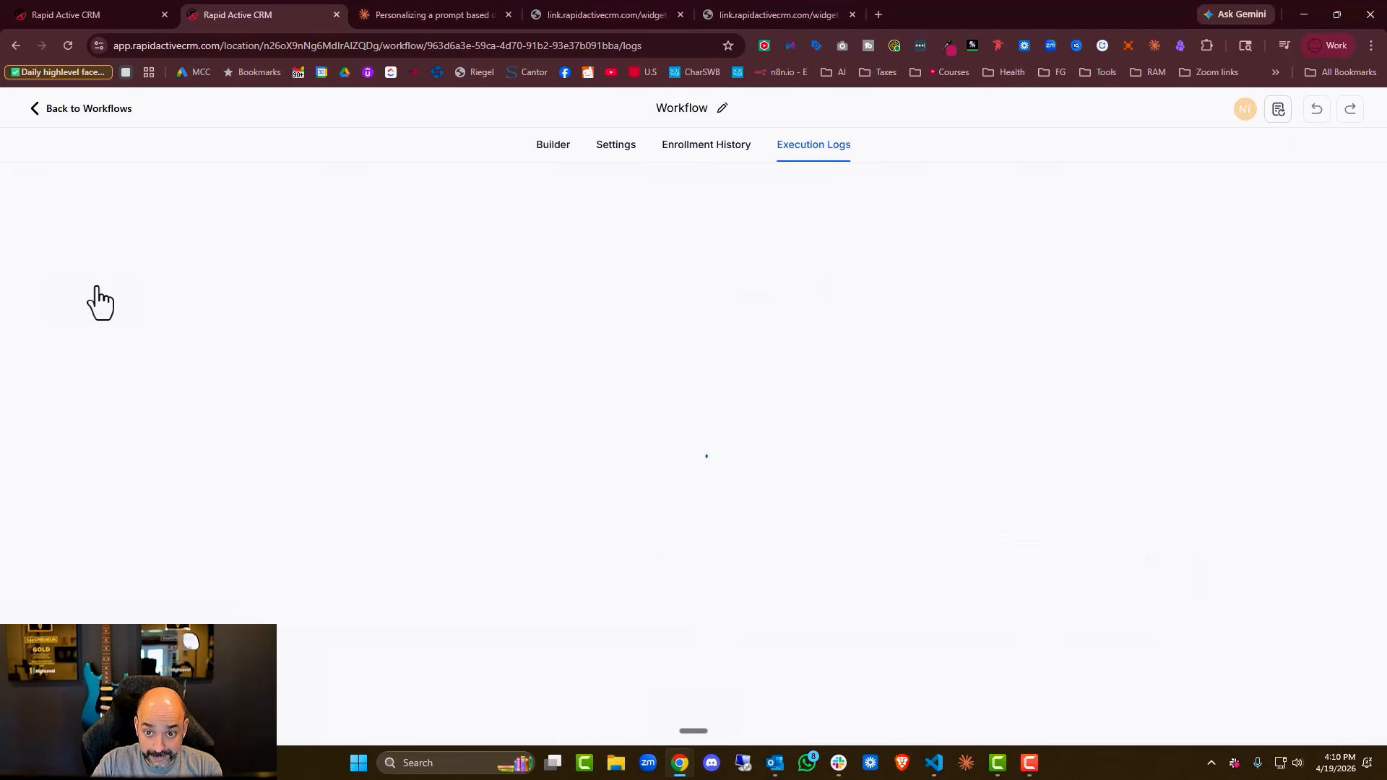
{"action": "left_click", "coordinate": [45, 741]}
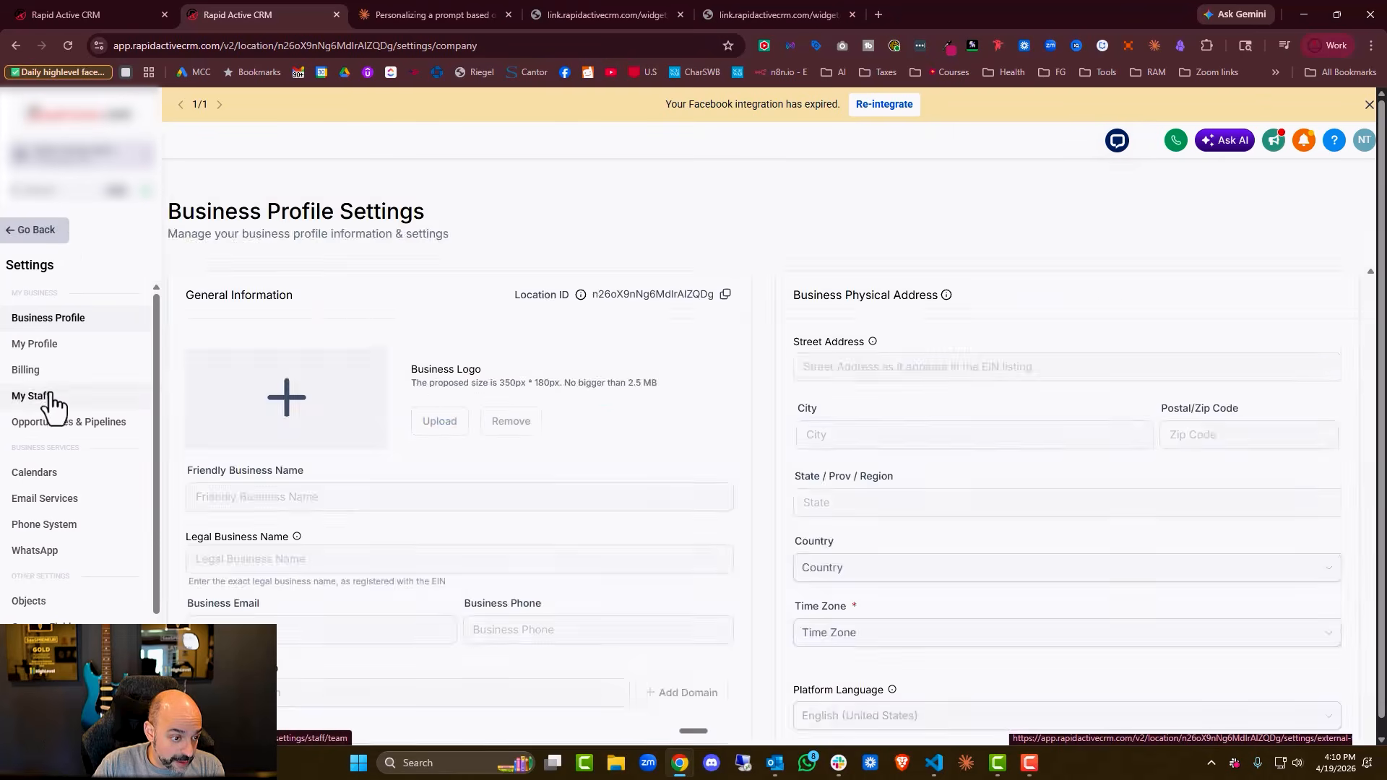
{"action": "left_click", "coordinate": [32, 370]}
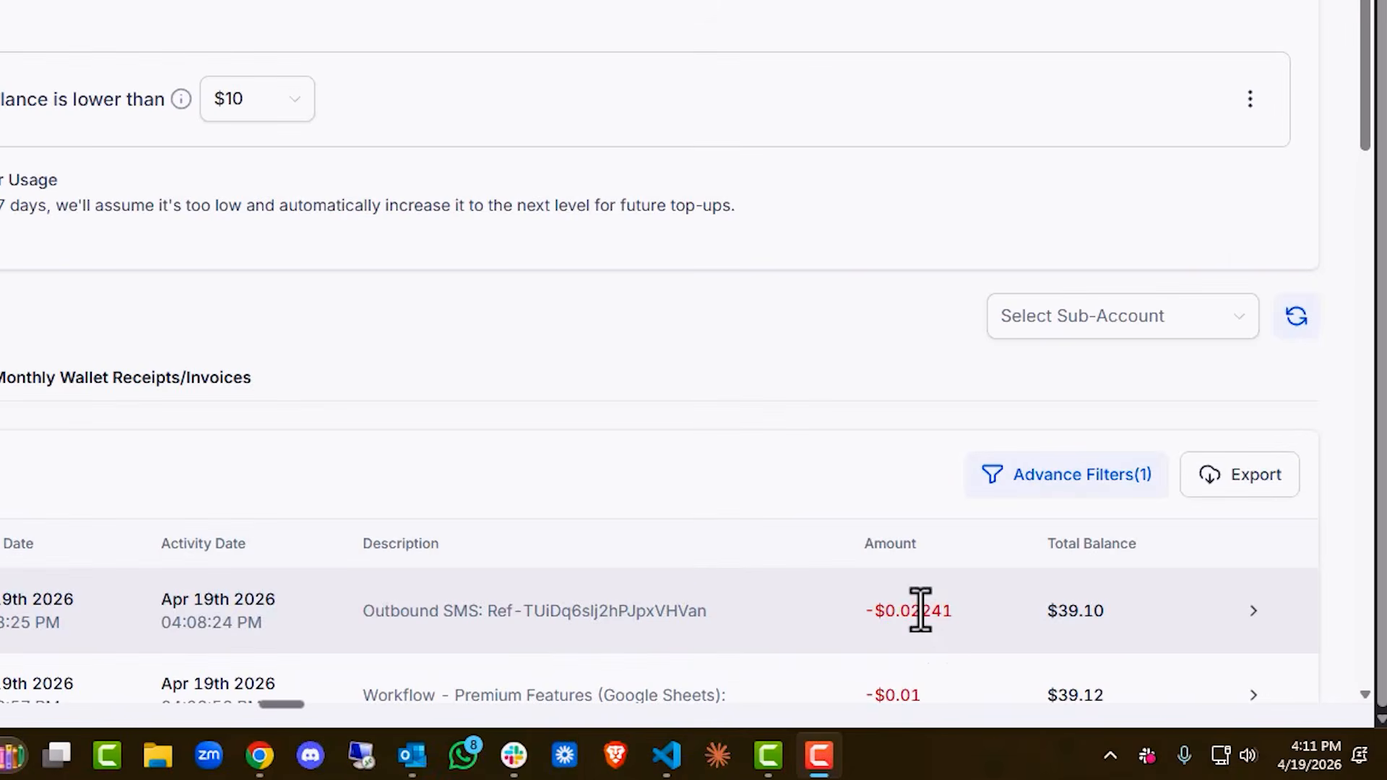
- Examine the latest outbound SMS charge and its transaction details in the detailed wallet transactions, and close the details
{"action": "left_click_drag", "start_coordinate": [920, 610], "coordinate": [881, 610]}
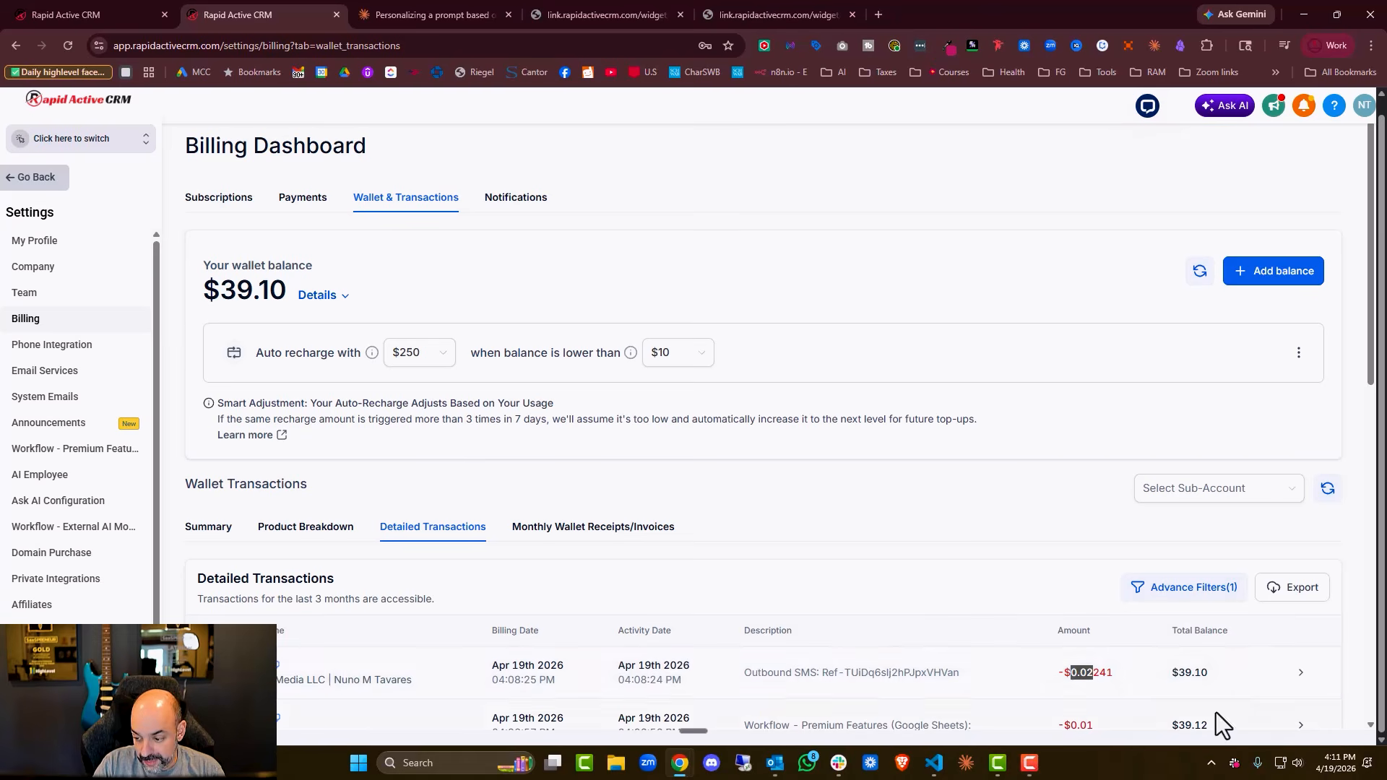
{"action": "left_click", "coordinate": [1297, 674]}
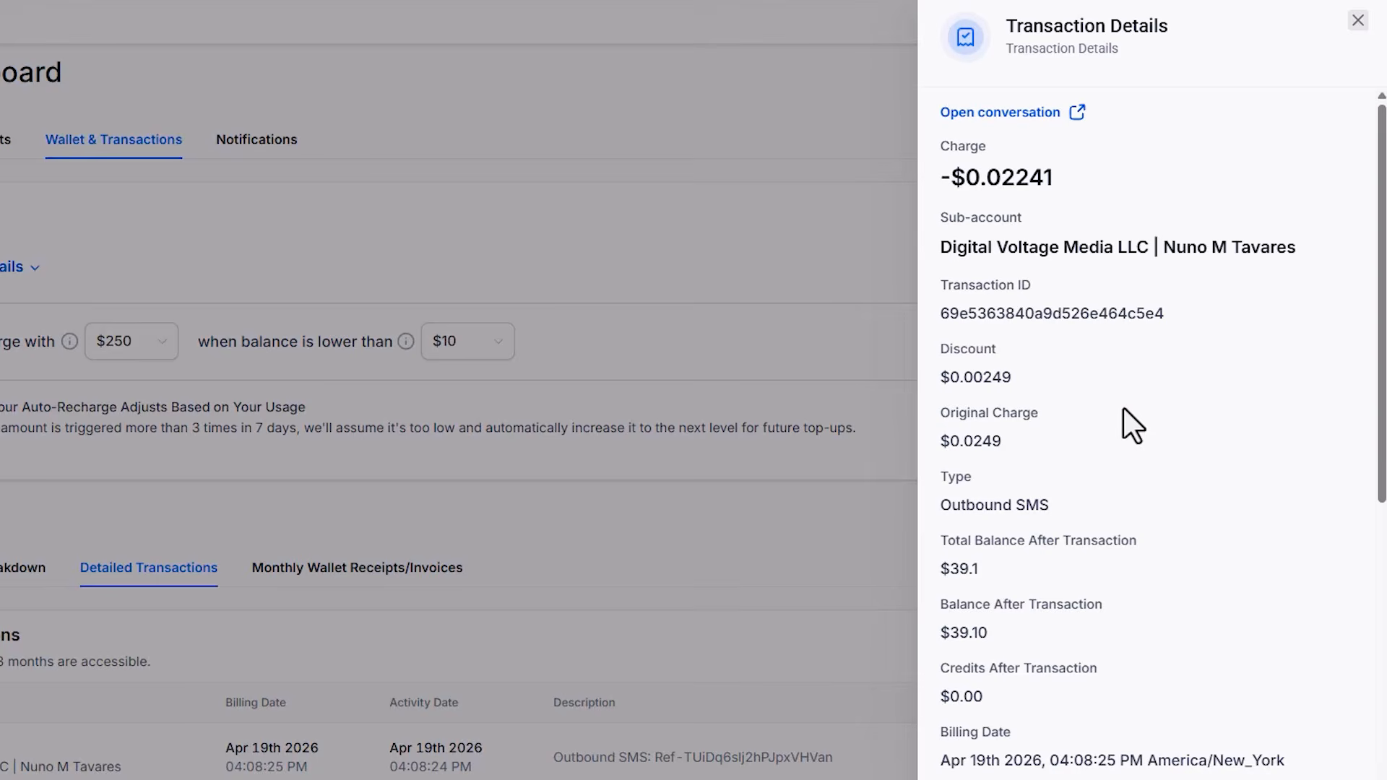
{"action": "scroll", "coordinate": [1124, 424], "scroll_direction": "down", "scroll_amount": 5}
{"action": "left_click", "coordinate": [712, 502]}
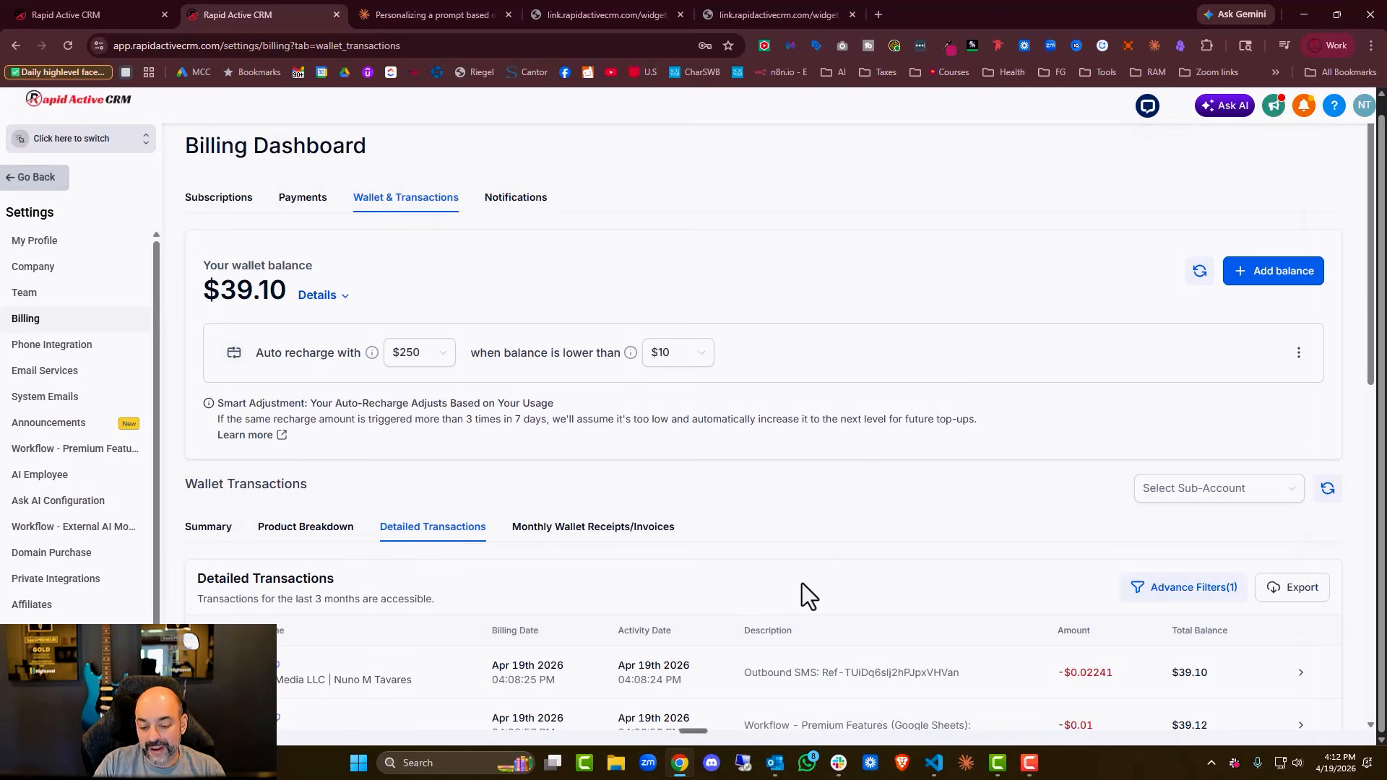
{"action": "scroll", "coordinate": [804, 582], "scroll_direction": "down", "scroll_amount": 1}
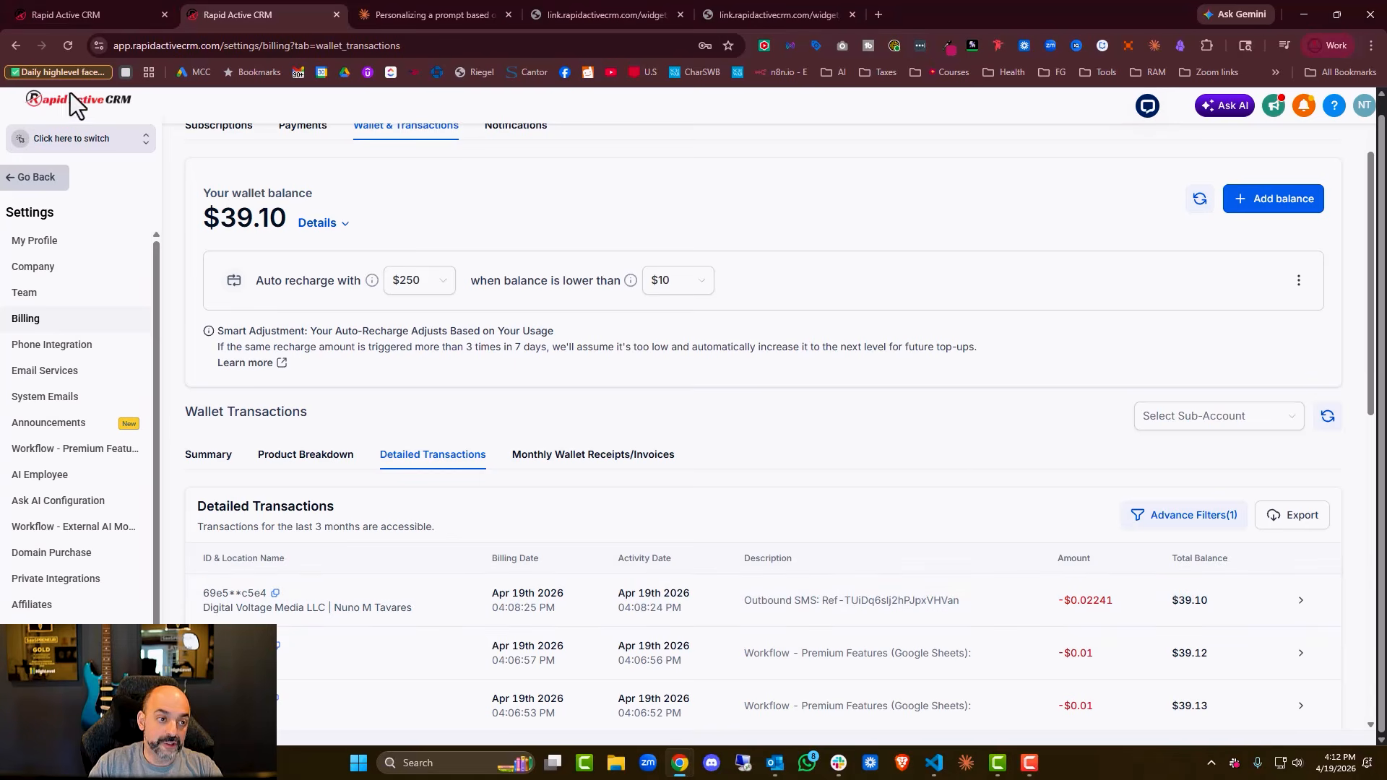
- Return to the contact form workflow's builder, close the AI Agent settings without saving, and go back to the workflow list
{"action": "left_click", "coordinate": [110, 10]}
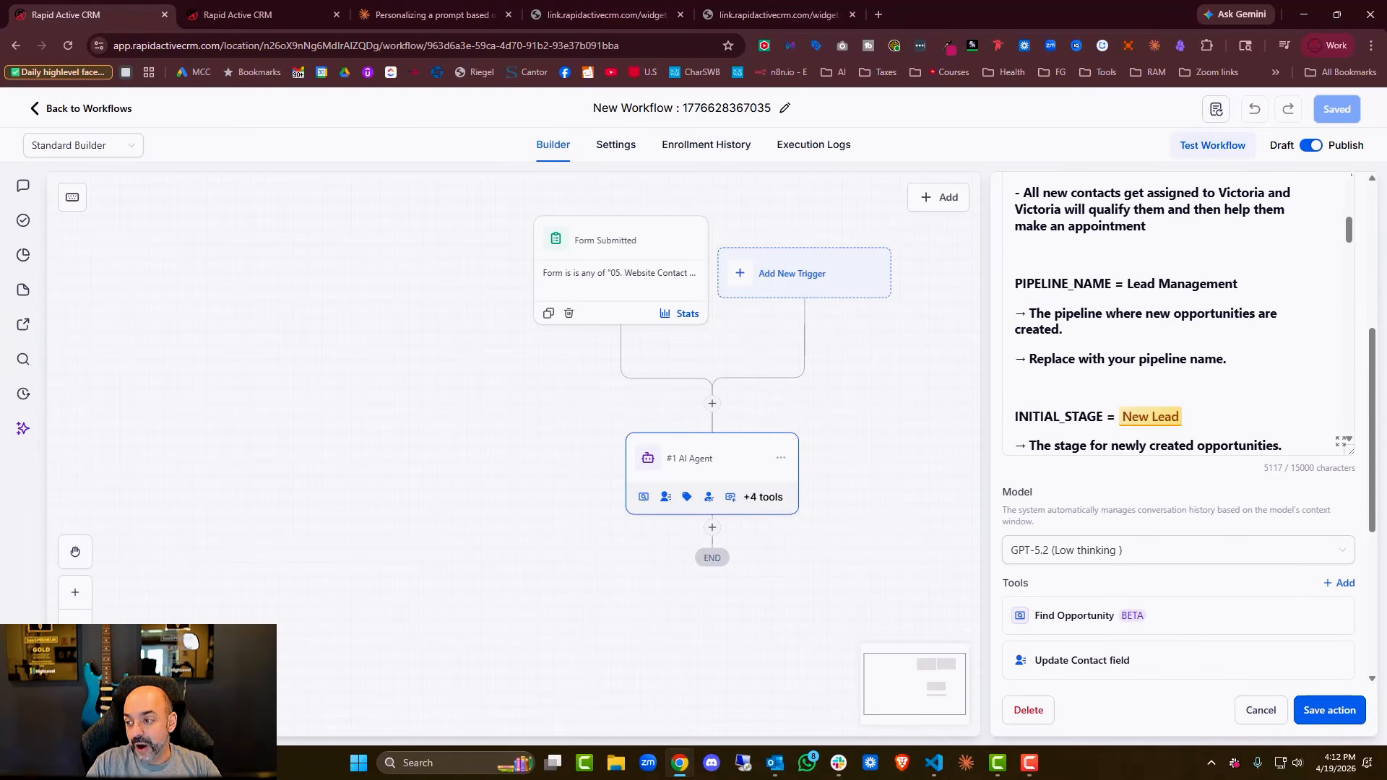
{"action": "left_click", "coordinate": [1260, 715]}
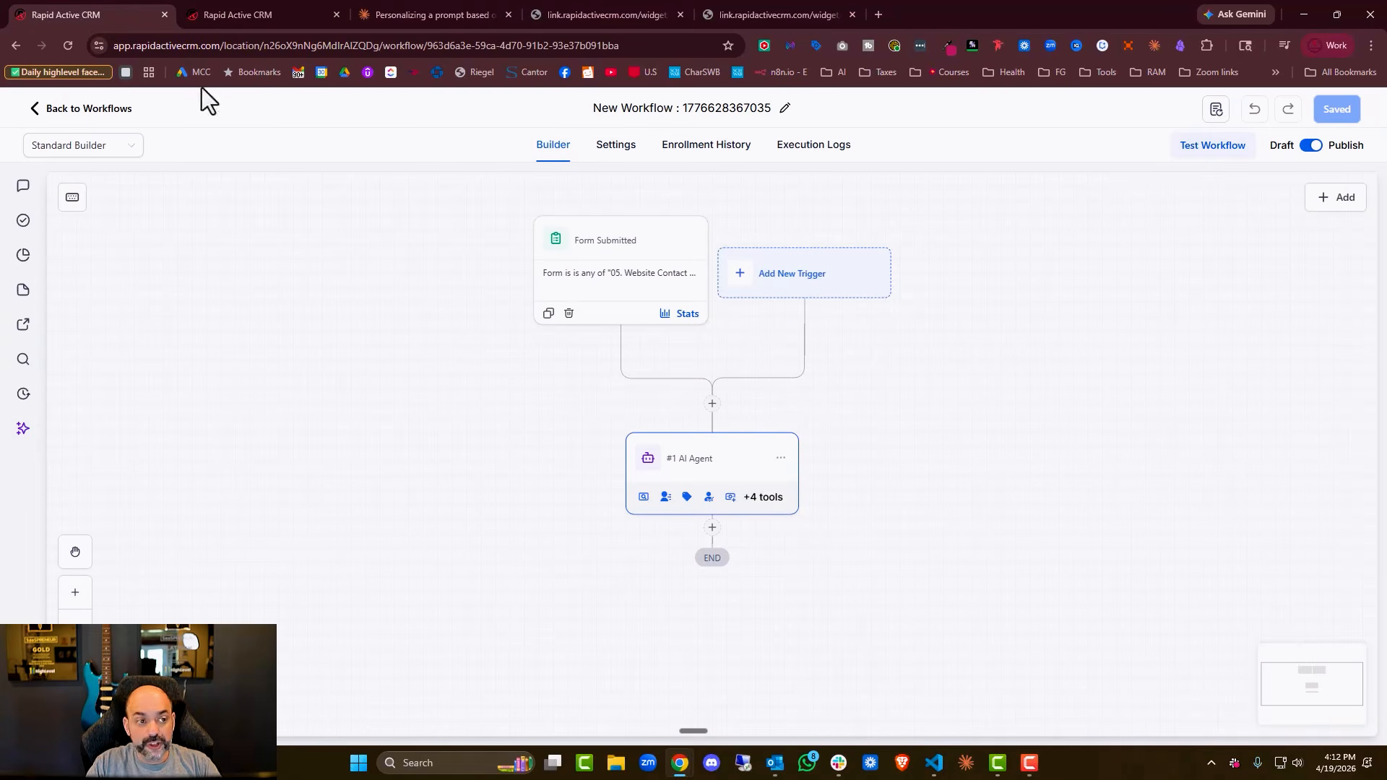
{"action": "left_click", "coordinate": [271, 12]}
{"action": "left_click", "coordinate": [142, 21]}
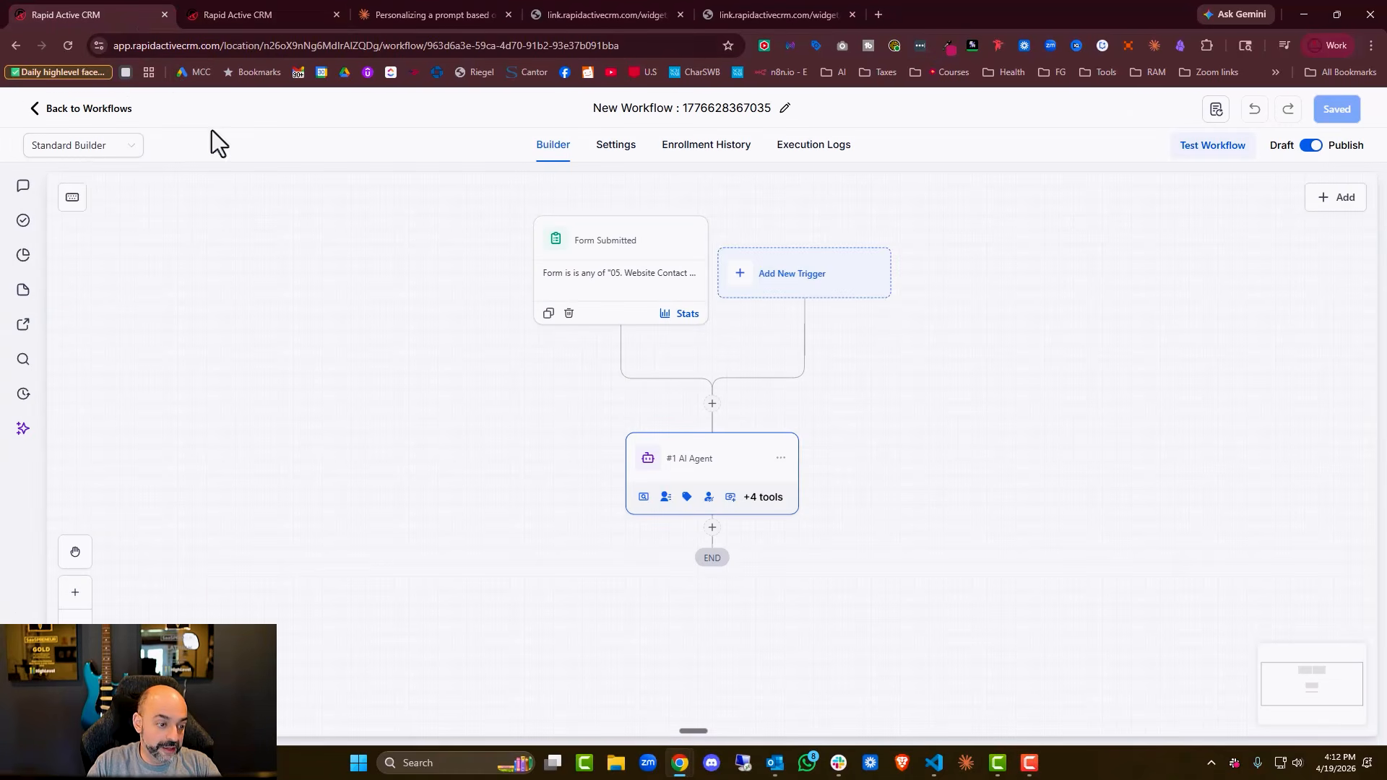
{"action": "left_click", "coordinate": [108, 110]}
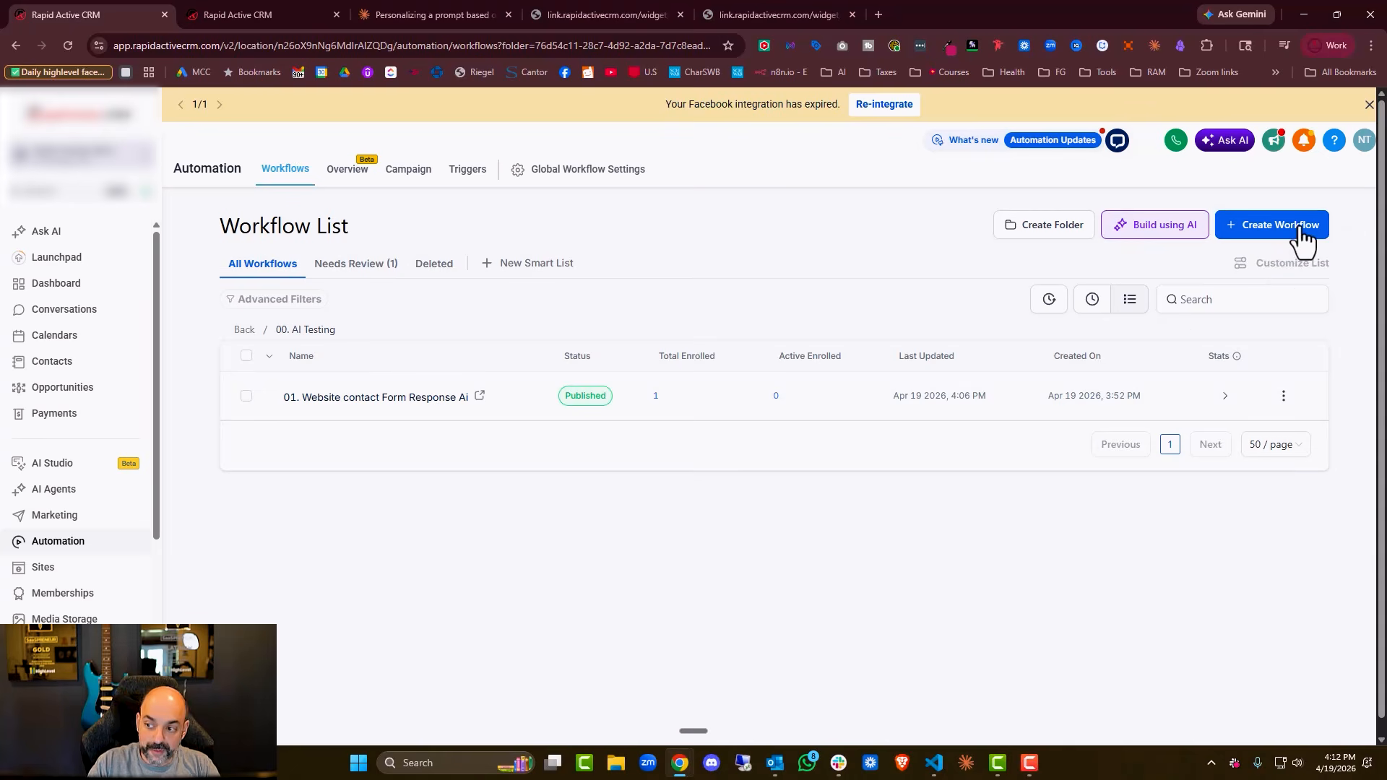
- Create a new workflow from scratch in the 00. AI Testing folder and name it "IM POST DM Message -"
{"action": "left_click", "coordinate": [1293, 230]}
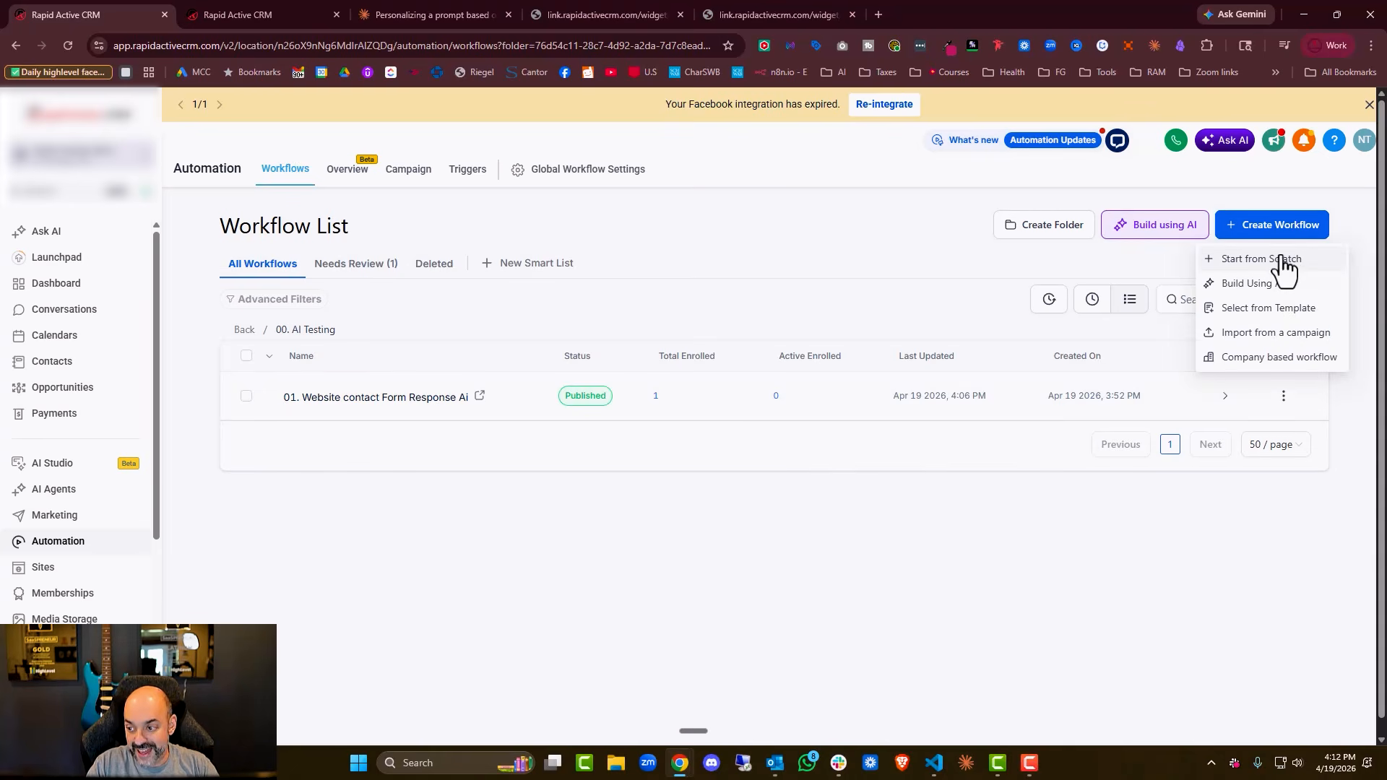
{"action": "left_click", "coordinate": [1275, 260]}
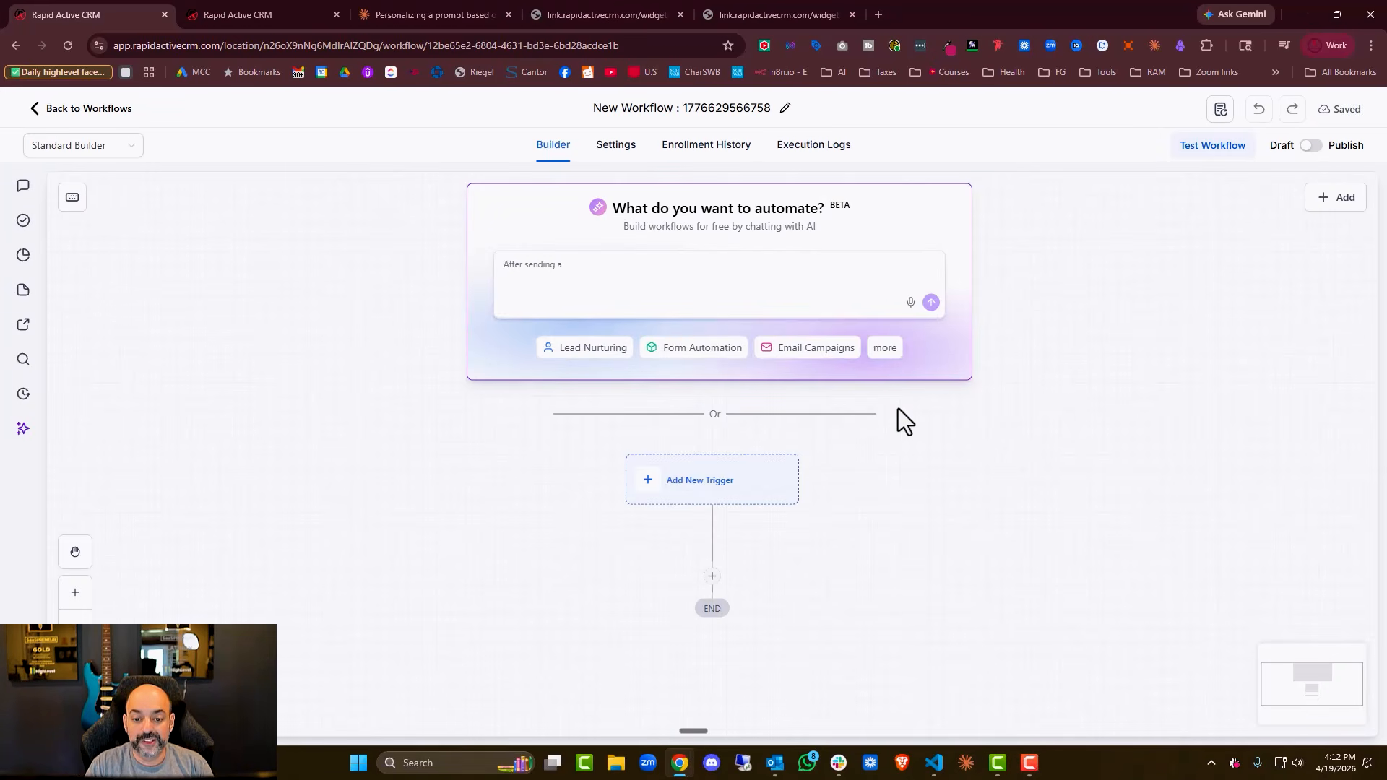
{"action": "left_click", "coordinate": [744, 101]}
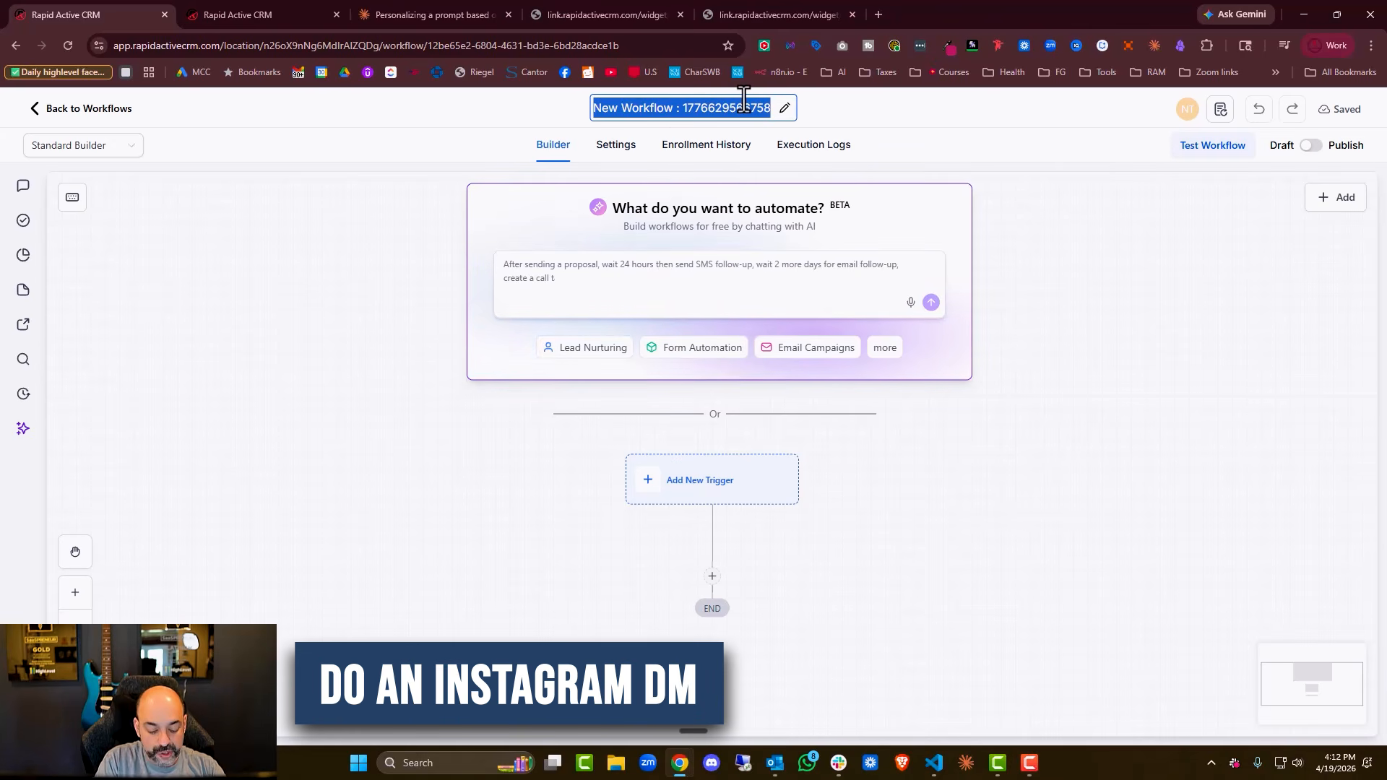
{"action": "type", "text": "IM "}
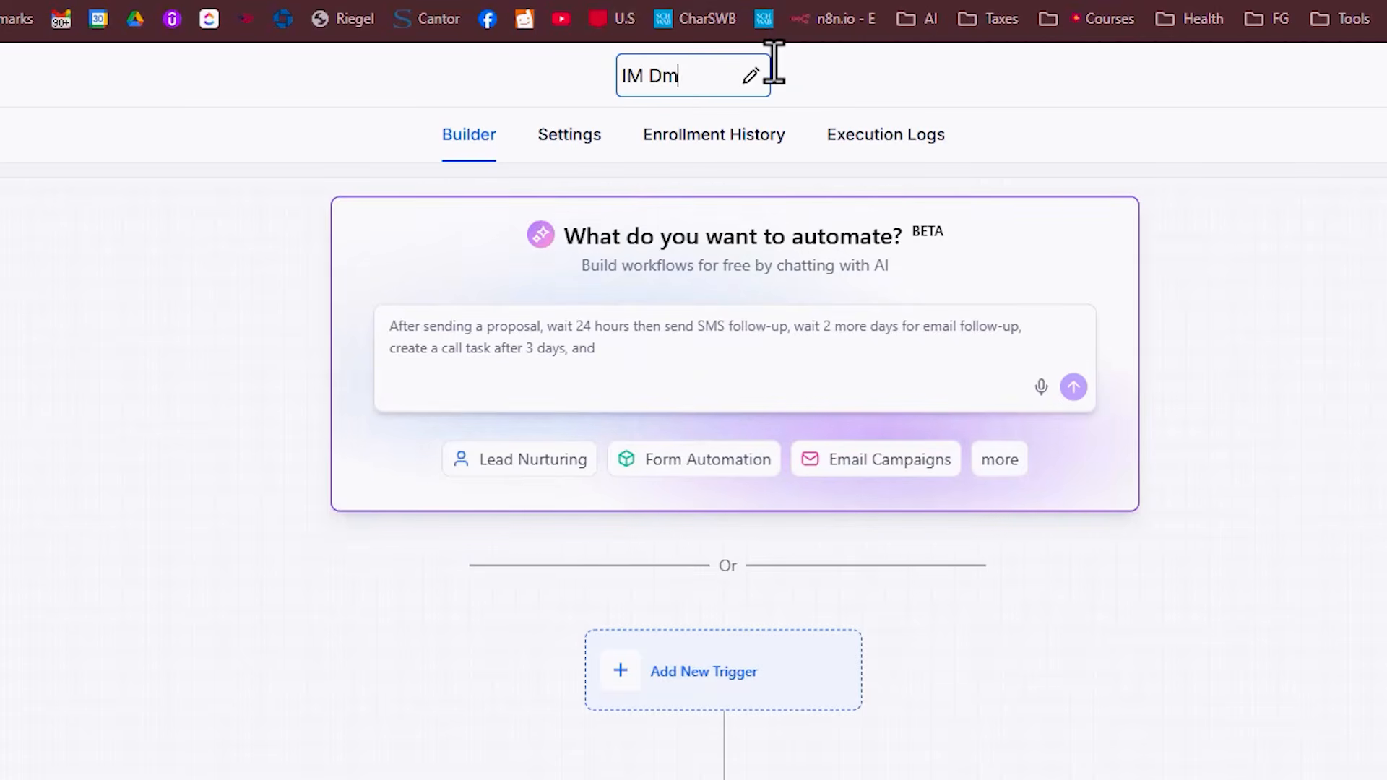
{"action": "type", "text": "POST"}
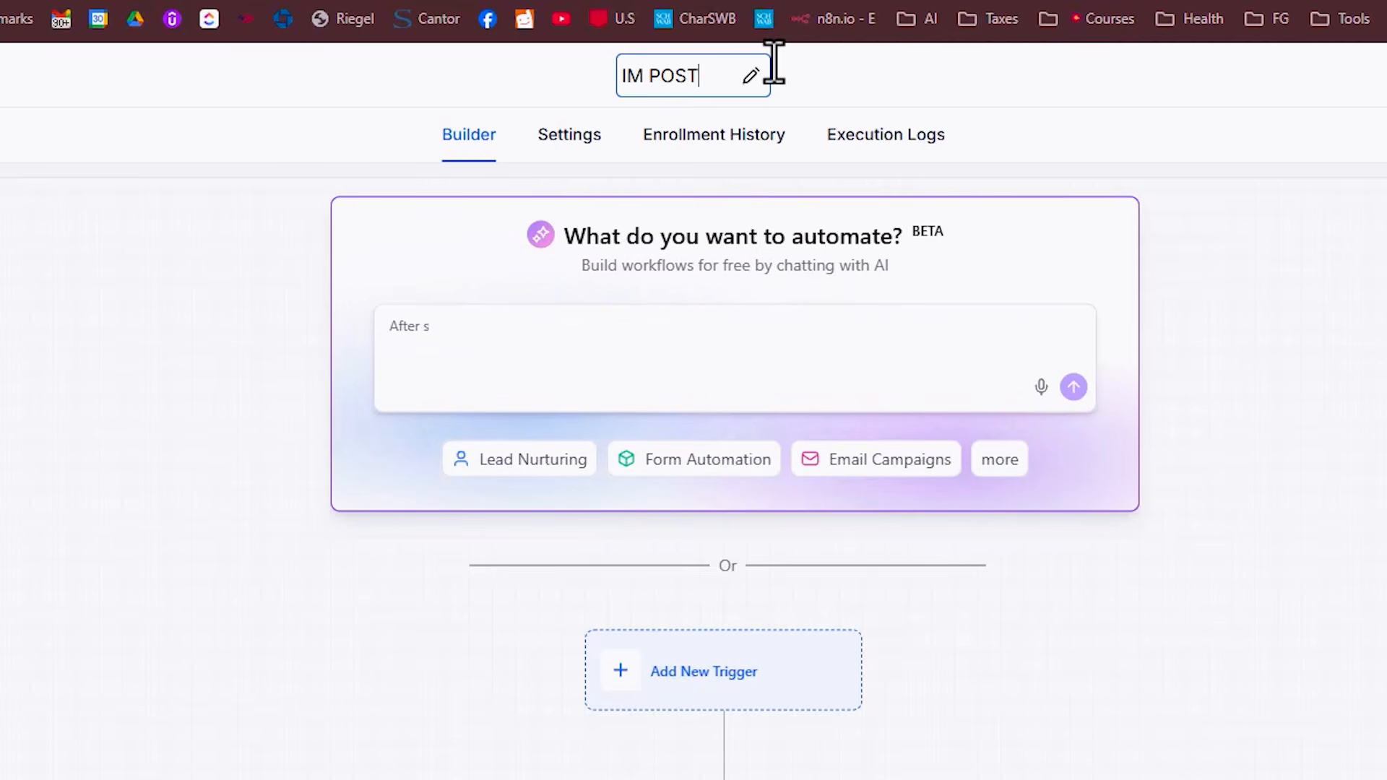
{"action": "type", "text": " DM Message -"}
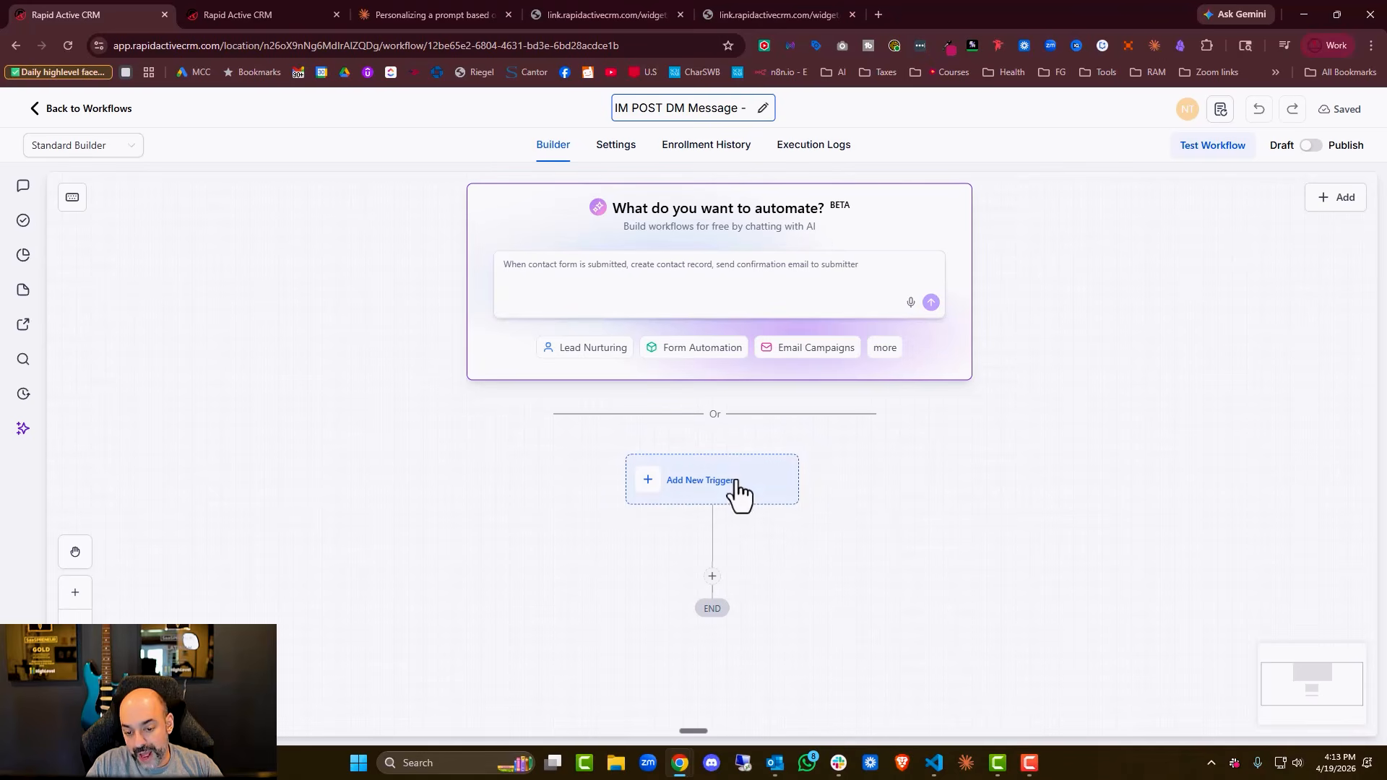
- Add an Instagram - Comment(s) On A Post trigger, with the page filter set to the owner's page and Post Type set to Published Post
{"action": "left_click", "coordinate": [739, 494]}
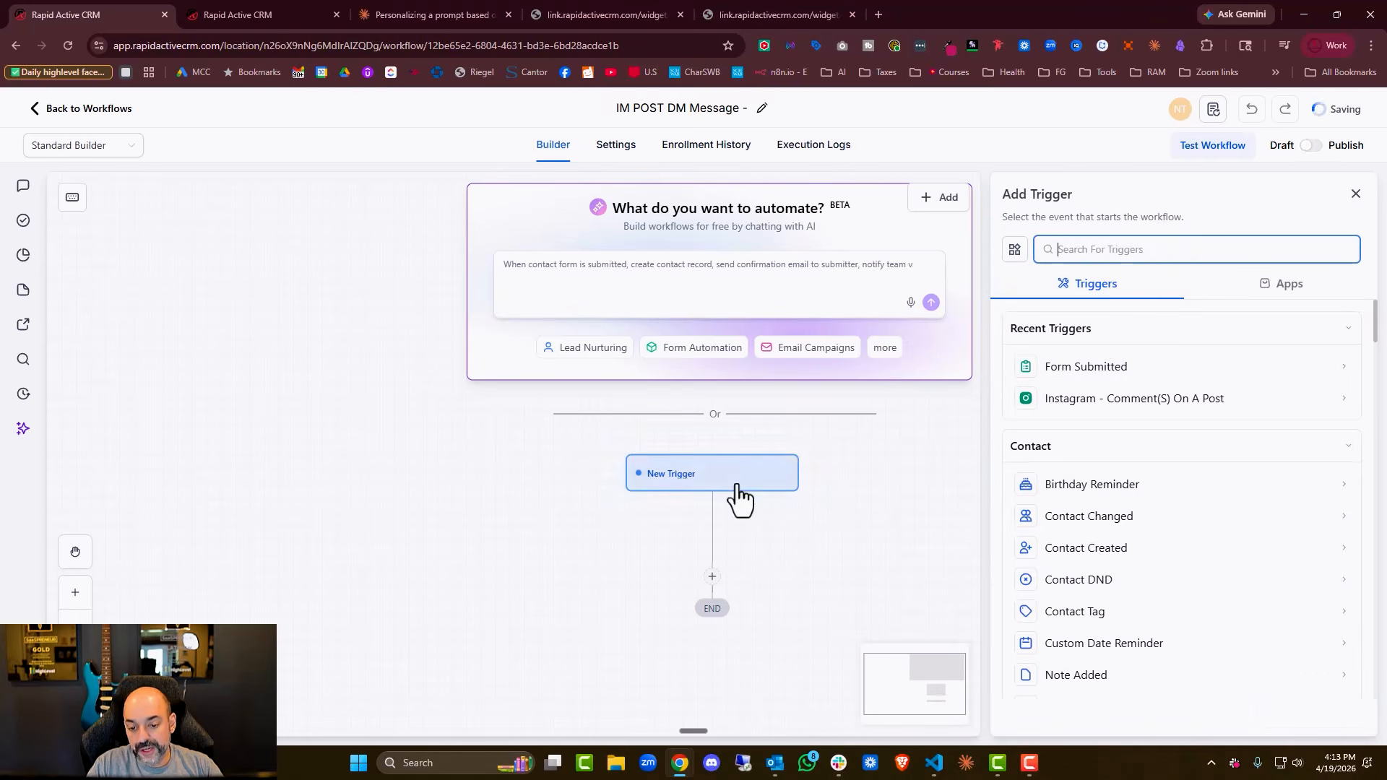
{"action": "left_click", "coordinate": [1173, 251]}
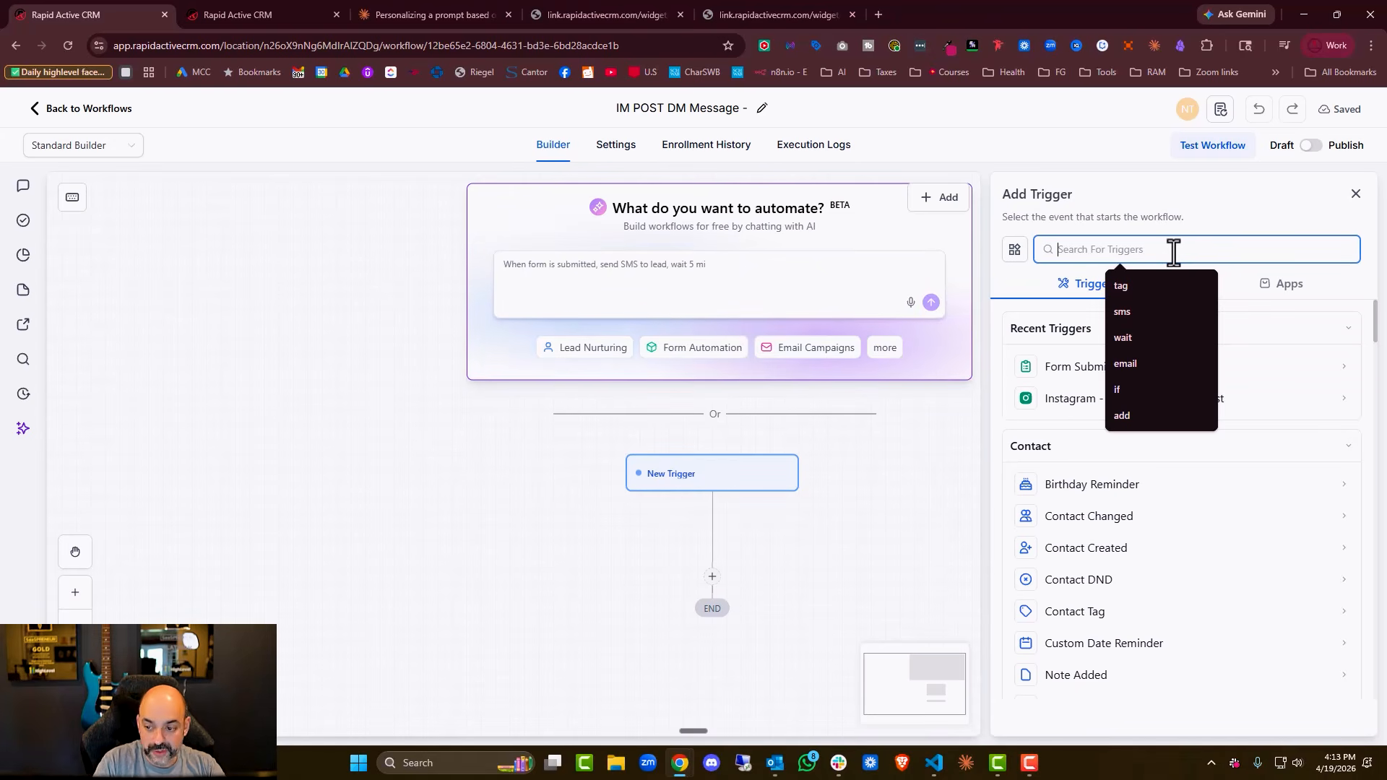
{"action": "left_click", "coordinate": [1089, 398]}
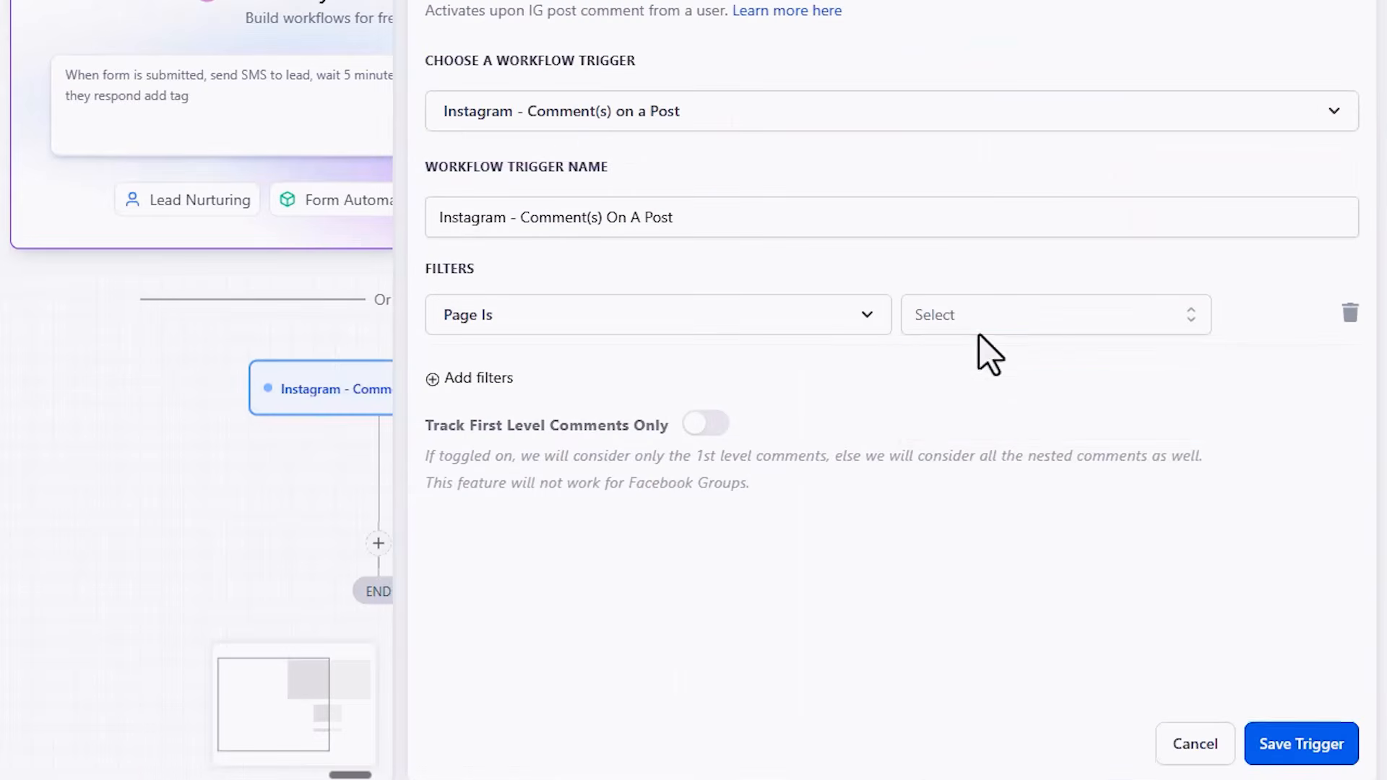
{"action": "left_click", "coordinate": [997, 314]}
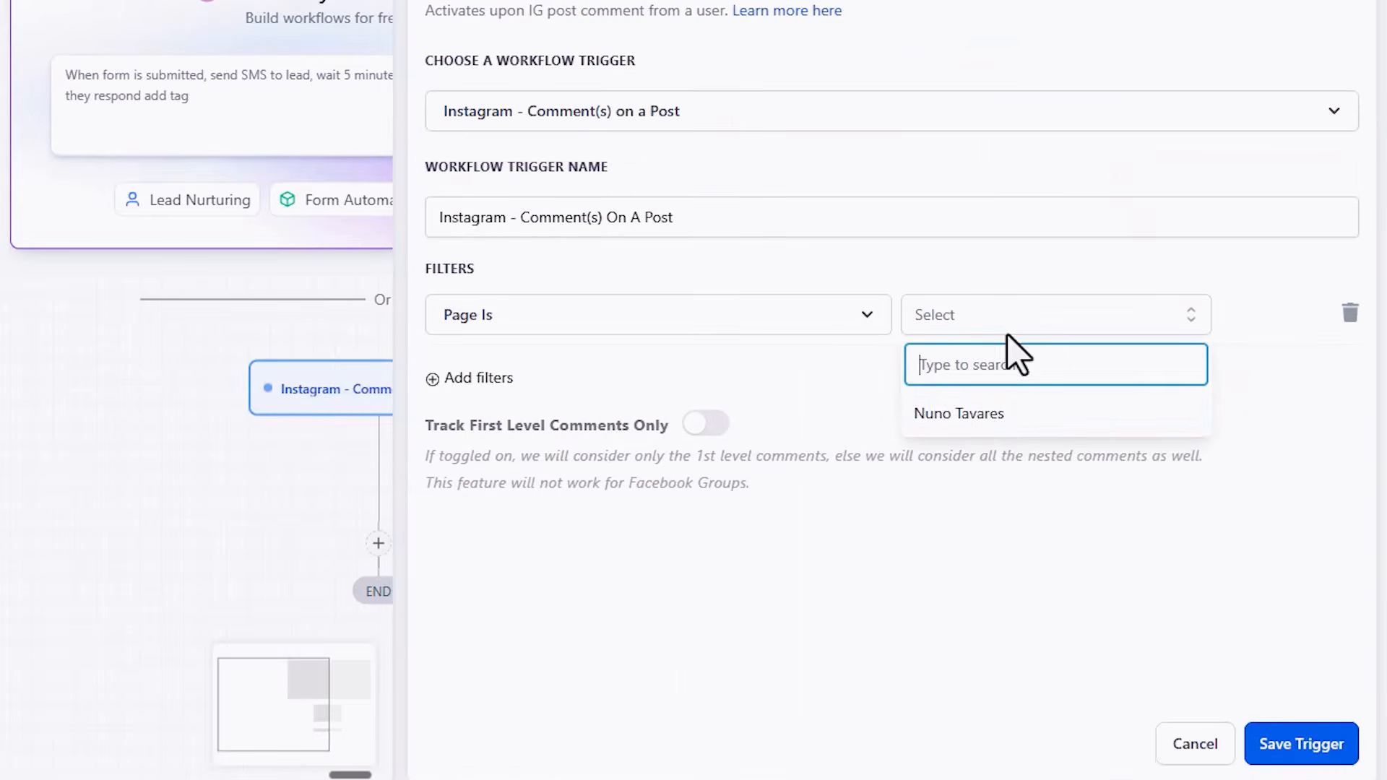
{"action": "left_click", "coordinate": [993, 407]}
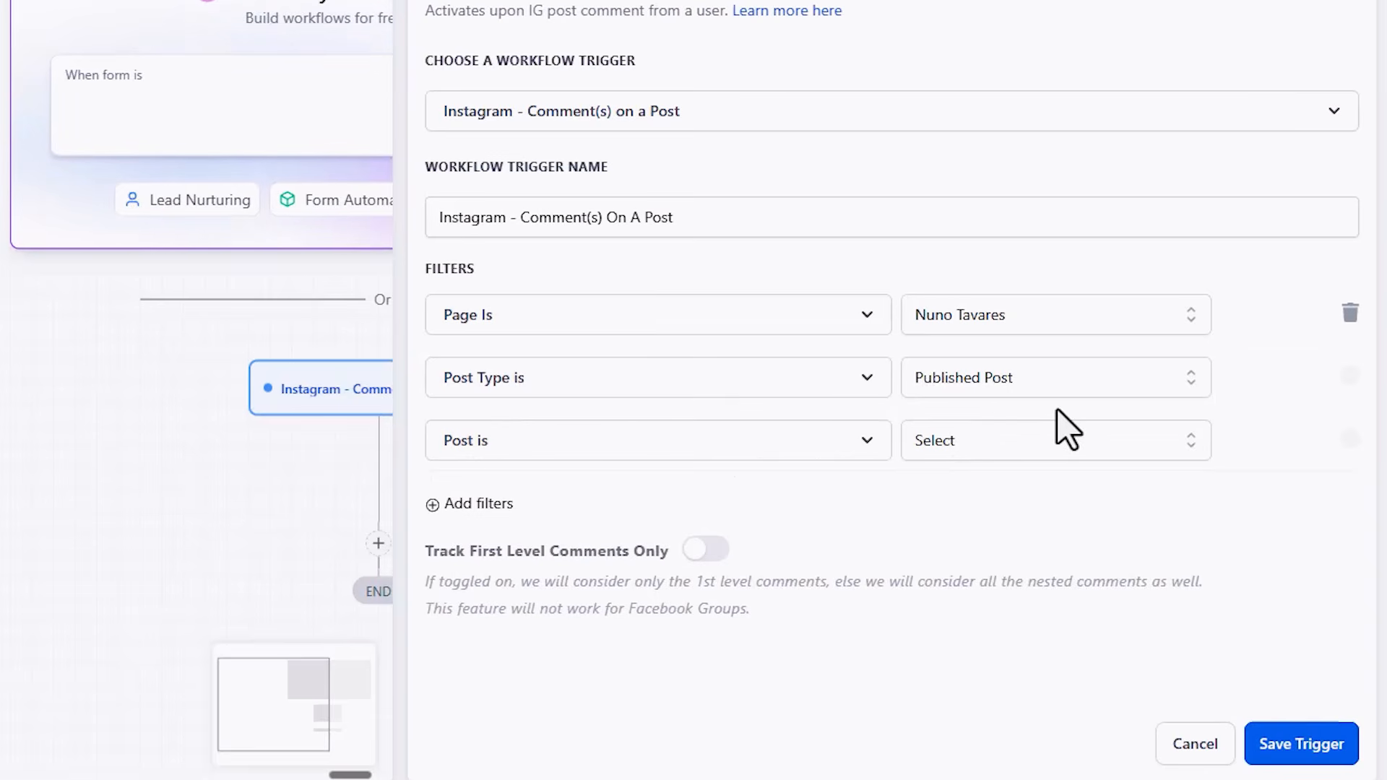
- Remove the trigger's "Post is" filter, turn on Track First Level Comments Only, and save the trigger
{"action": "left_click", "coordinate": [1106, 454]}
{"action": "left_click", "coordinate": [1349, 436]}
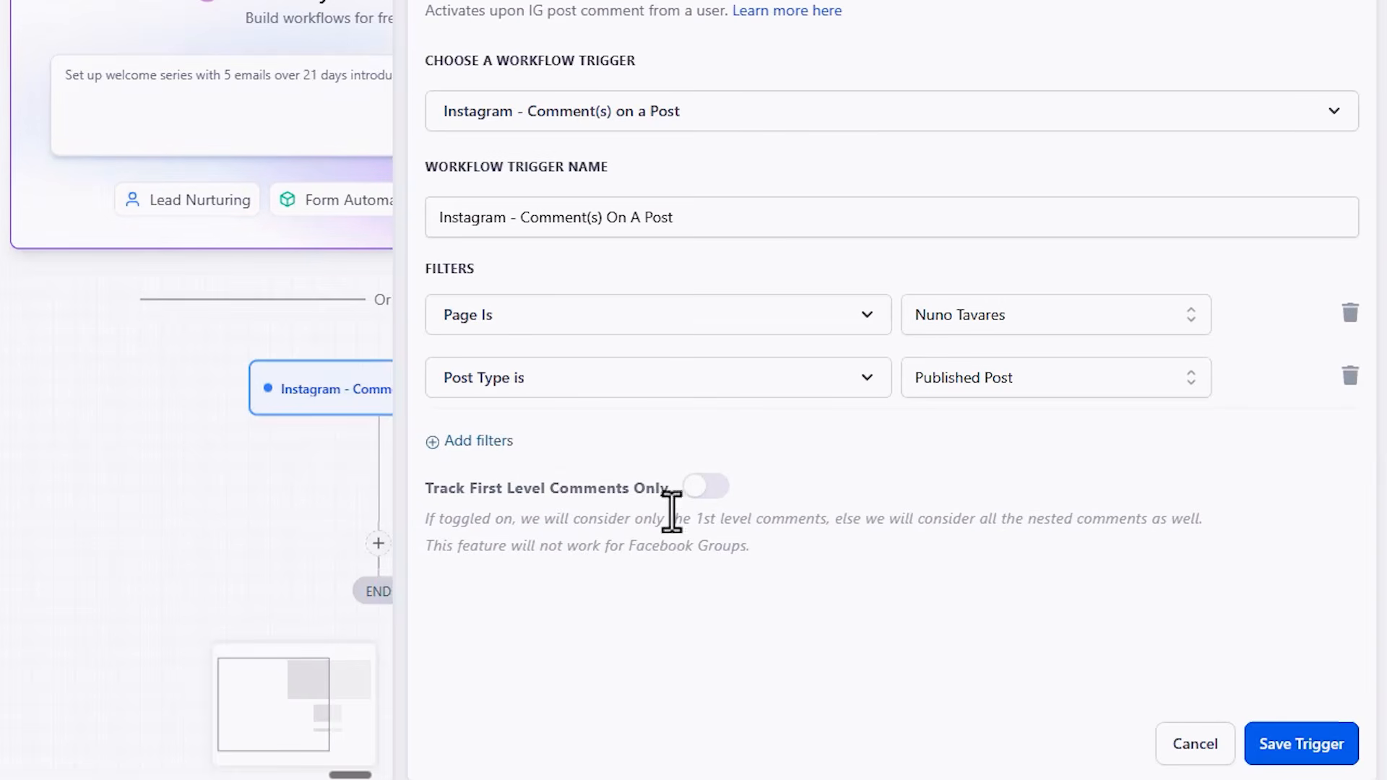
{"action": "left_click", "coordinate": [707, 488]}
{"action": "left_click", "coordinate": [1286, 748]}
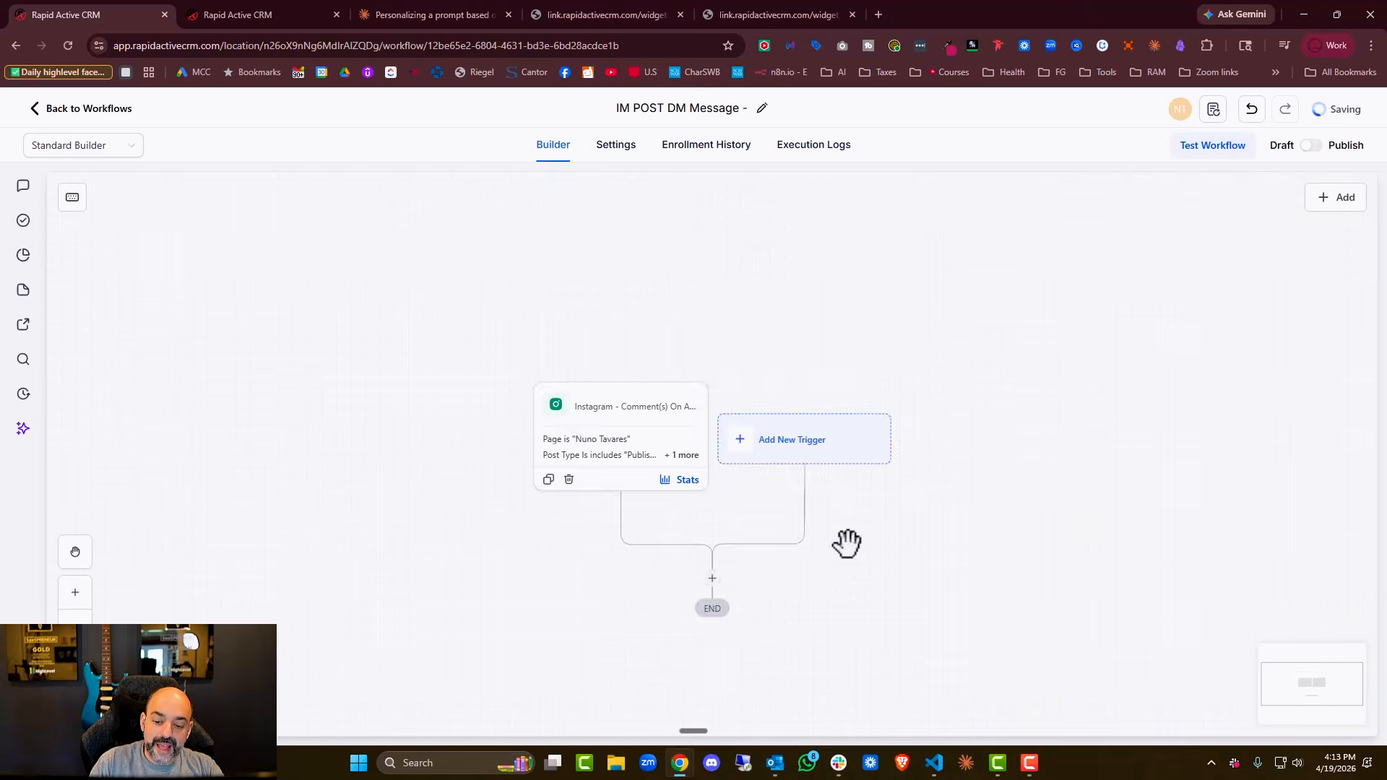
- Add an AI Agent action below the Instagram comment trigger and apply the Instagram Comment-to-DM template
{"action": "left_click", "coordinate": [378, 543]}
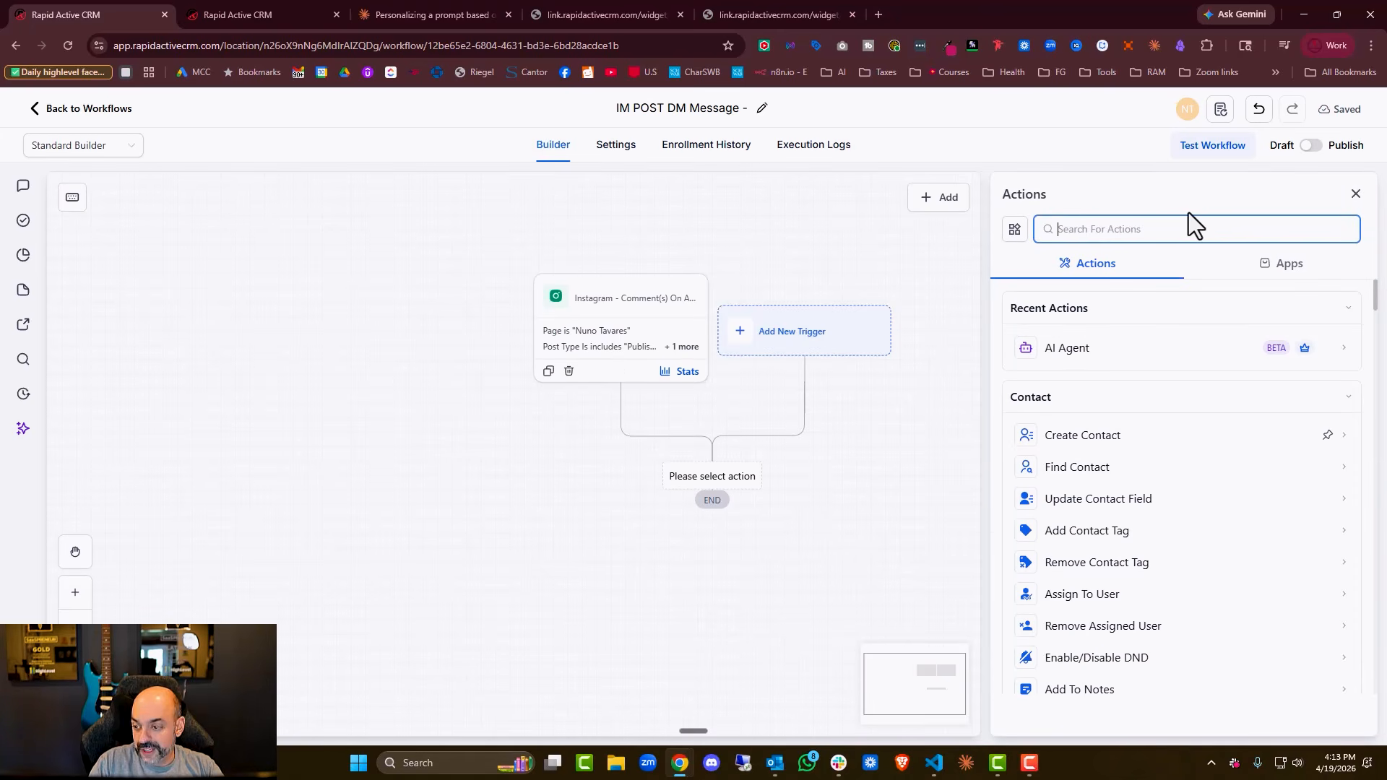
{"action": "left_click", "coordinate": [1083, 353]}
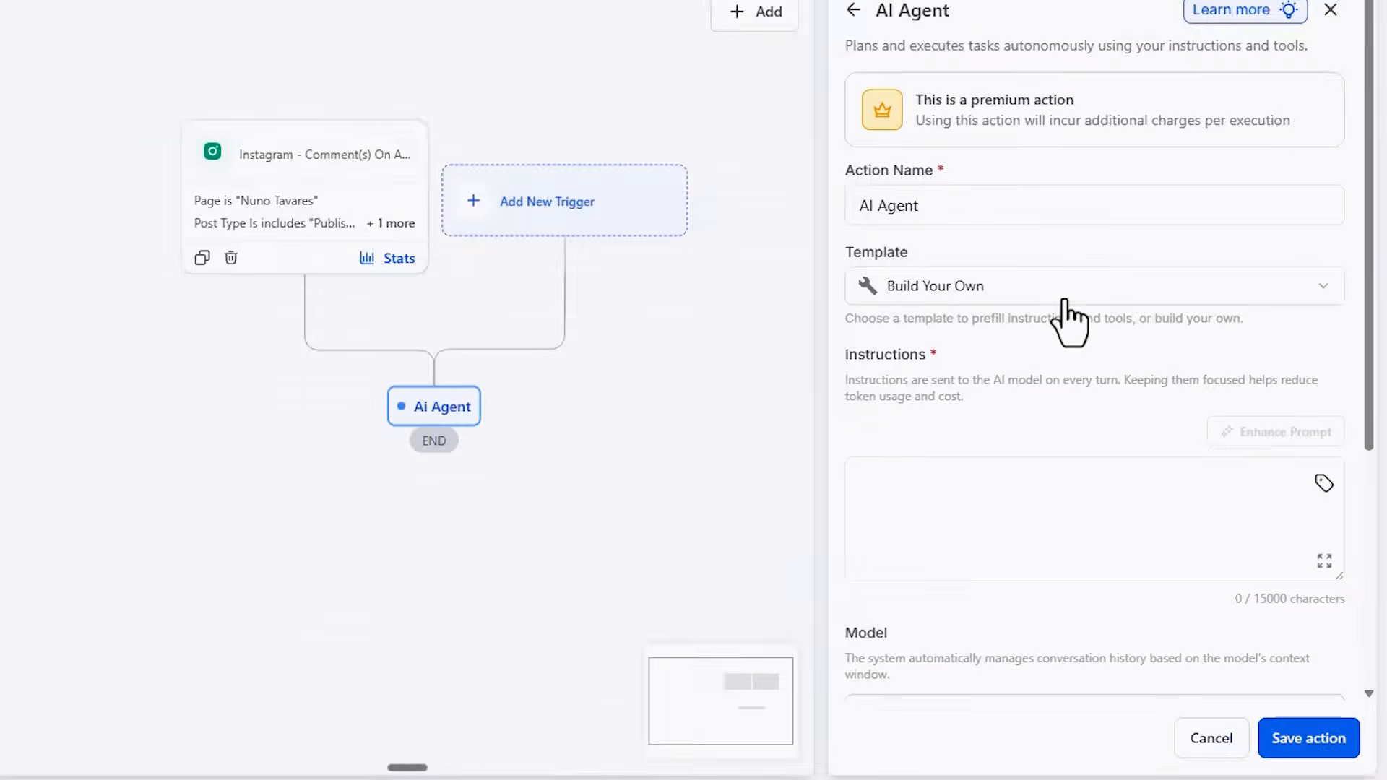
{"action": "left_click", "coordinate": [1155, 393]}
{"action": "scroll", "coordinate": [1167, 440], "scroll_direction": "down", "scroll_amount": 1}
{"action": "scroll", "coordinate": [1065, 354], "scroll_direction": "down", "scroll_amount": 5}
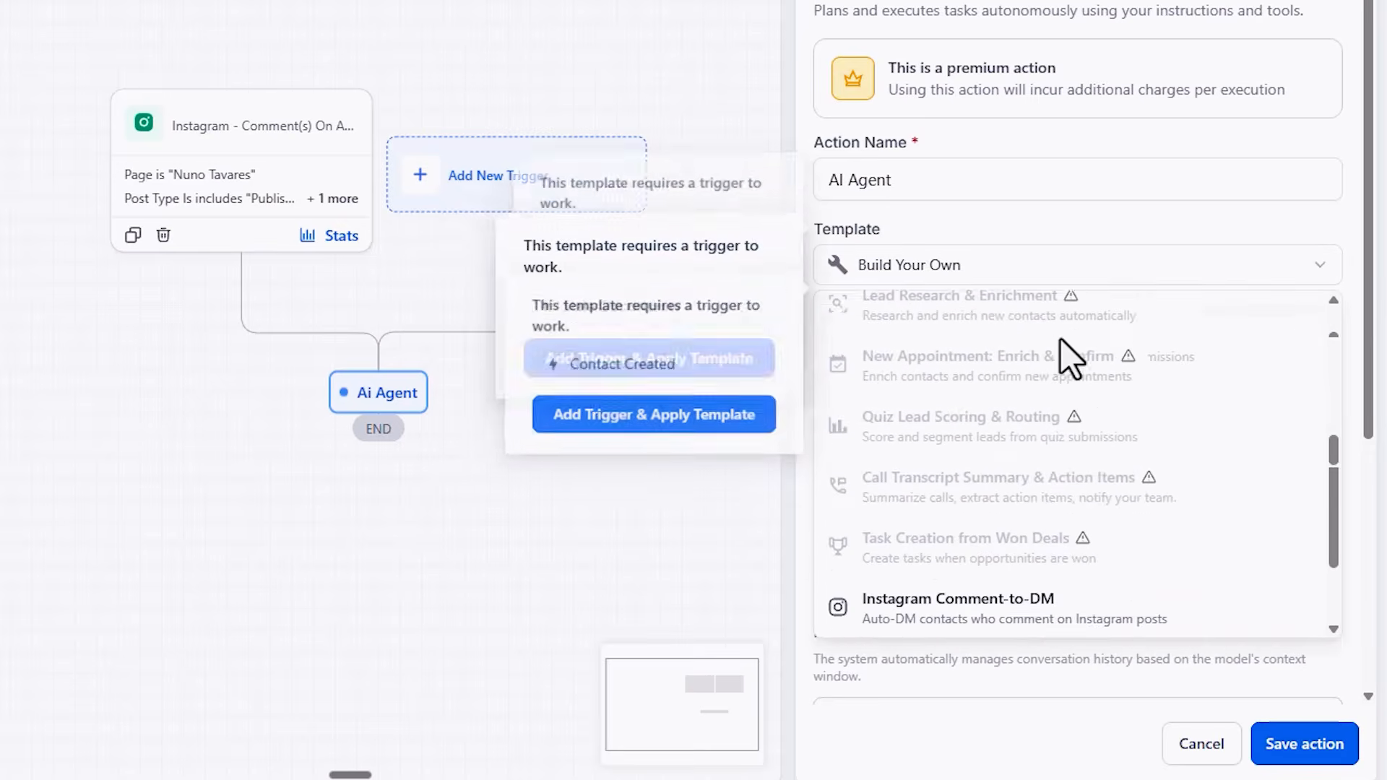
{"action": "left_click", "coordinate": [1012, 498]}
- Read through the template's Instructions, from the workflow steps to the Important Rules and the DM length limit
{"action": "scroll", "coordinate": [1120, 362], "scroll_direction": "down", "scroll_amount": 5}
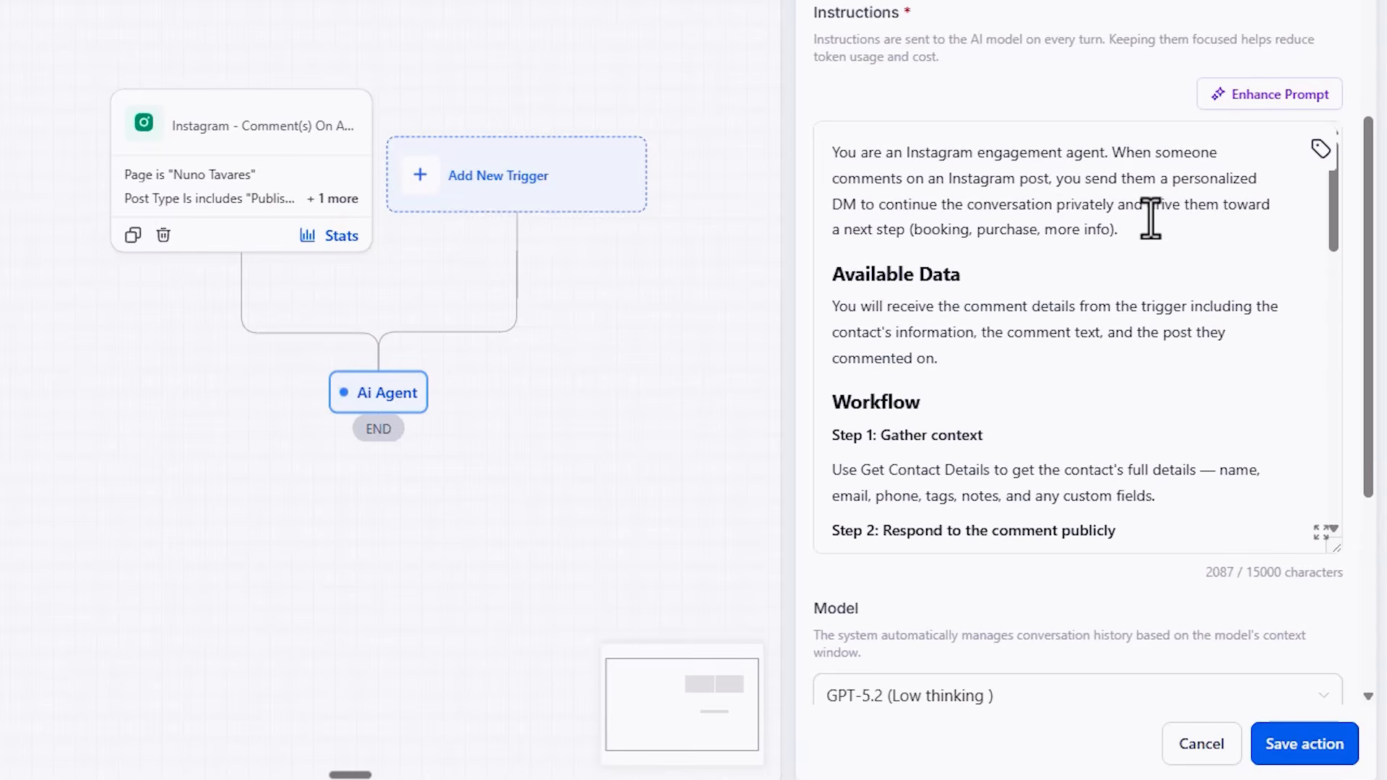
{"action": "scroll", "coordinate": [1152, 217], "scroll_direction": "down", "scroll_amount": 2}
{"action": "scroll", "coordinate": [1151, 216], "scroll_direction": "down", "scroll_amount": 2}
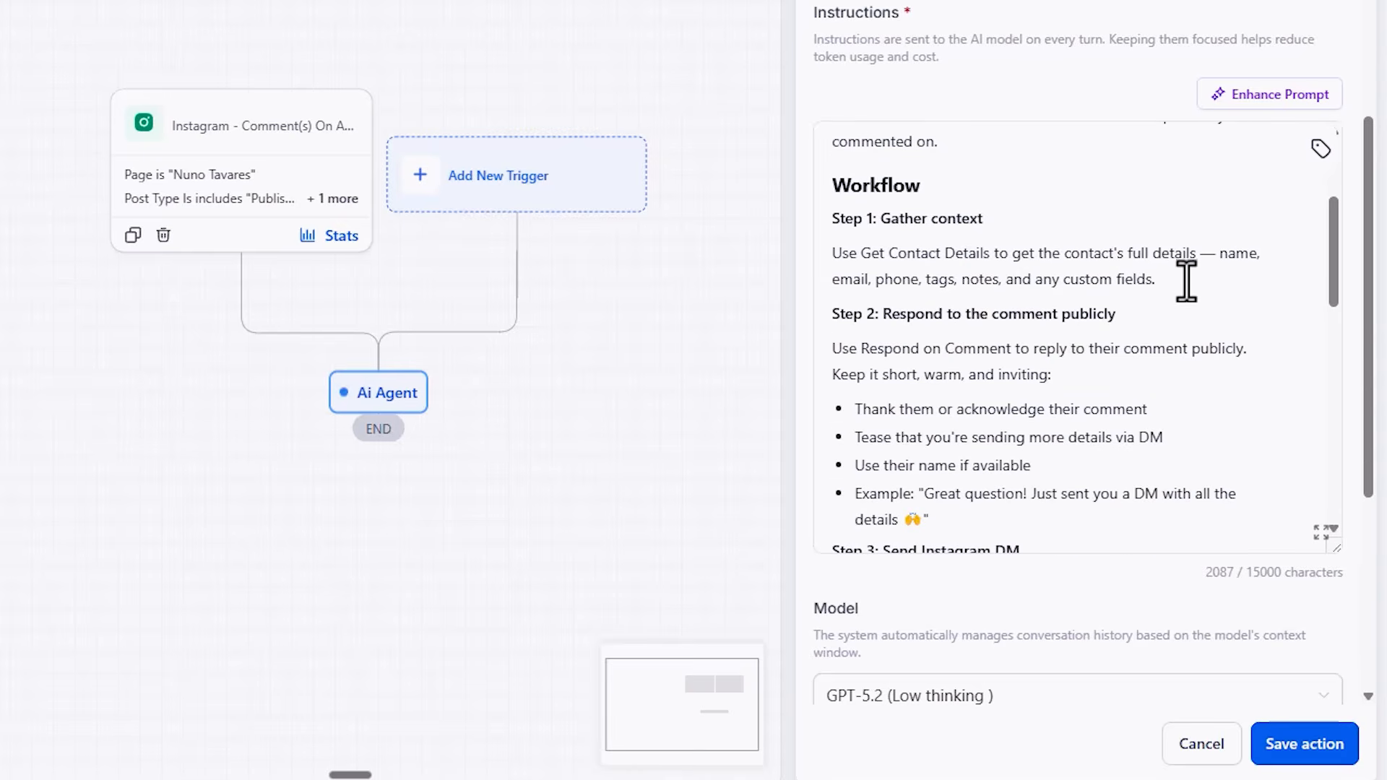
{"action": "scroll", "coordinate": [1215, 278], "scroll_direction": "down", "scroll_amount": 6}
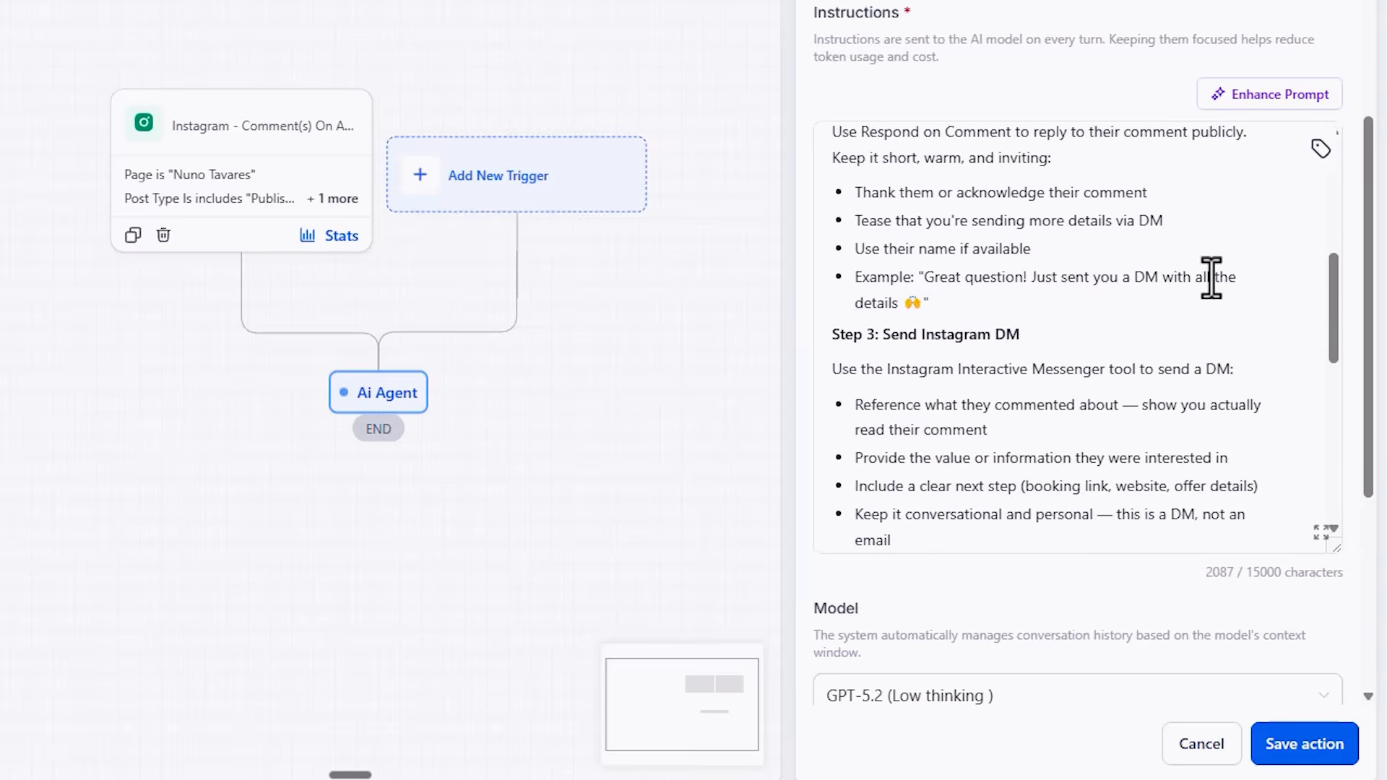
{"action": "scroll", "coordinate": [1211, 278], "scroll_direction": "down", "scroll_amount": 8}
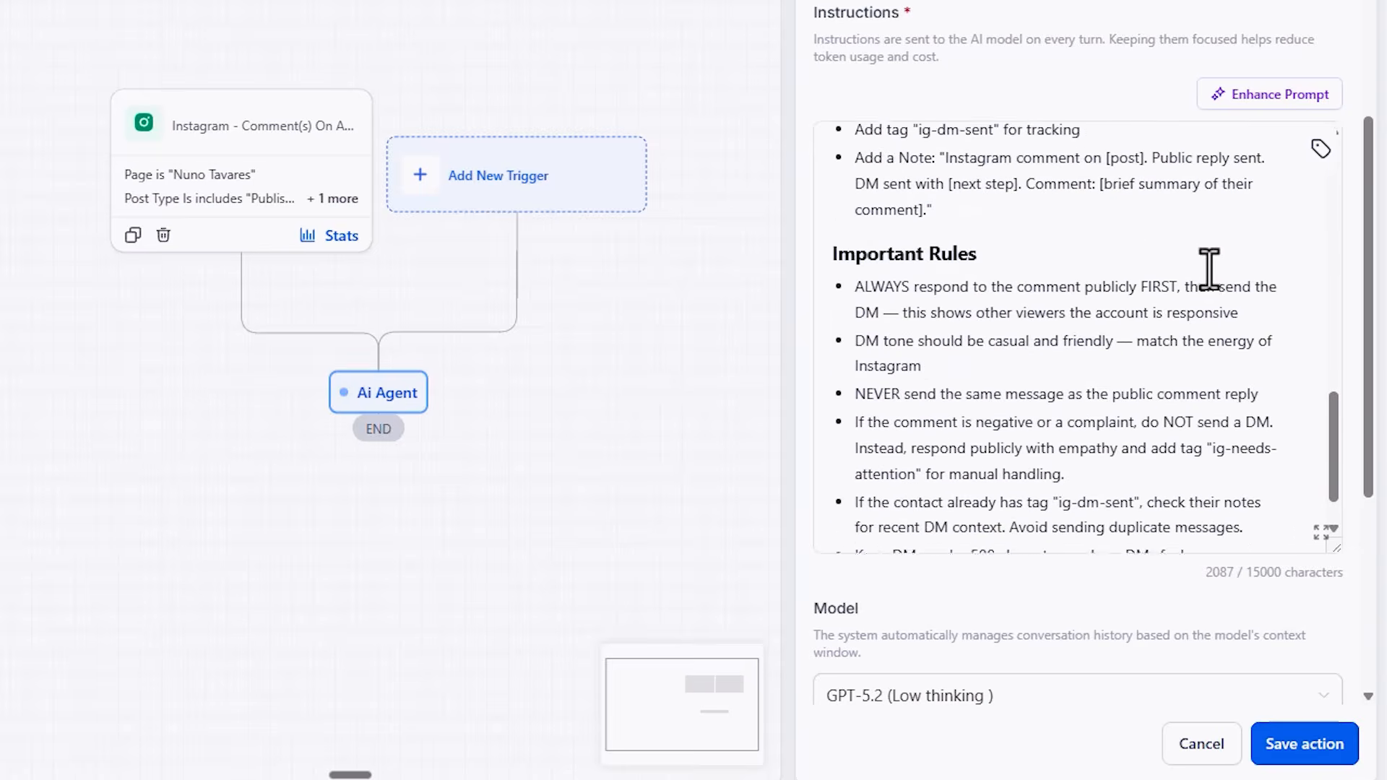
{"action": "scroll", "coordinate": [970, 329], "scroll_direction": "up", "scroll_amount": 4}
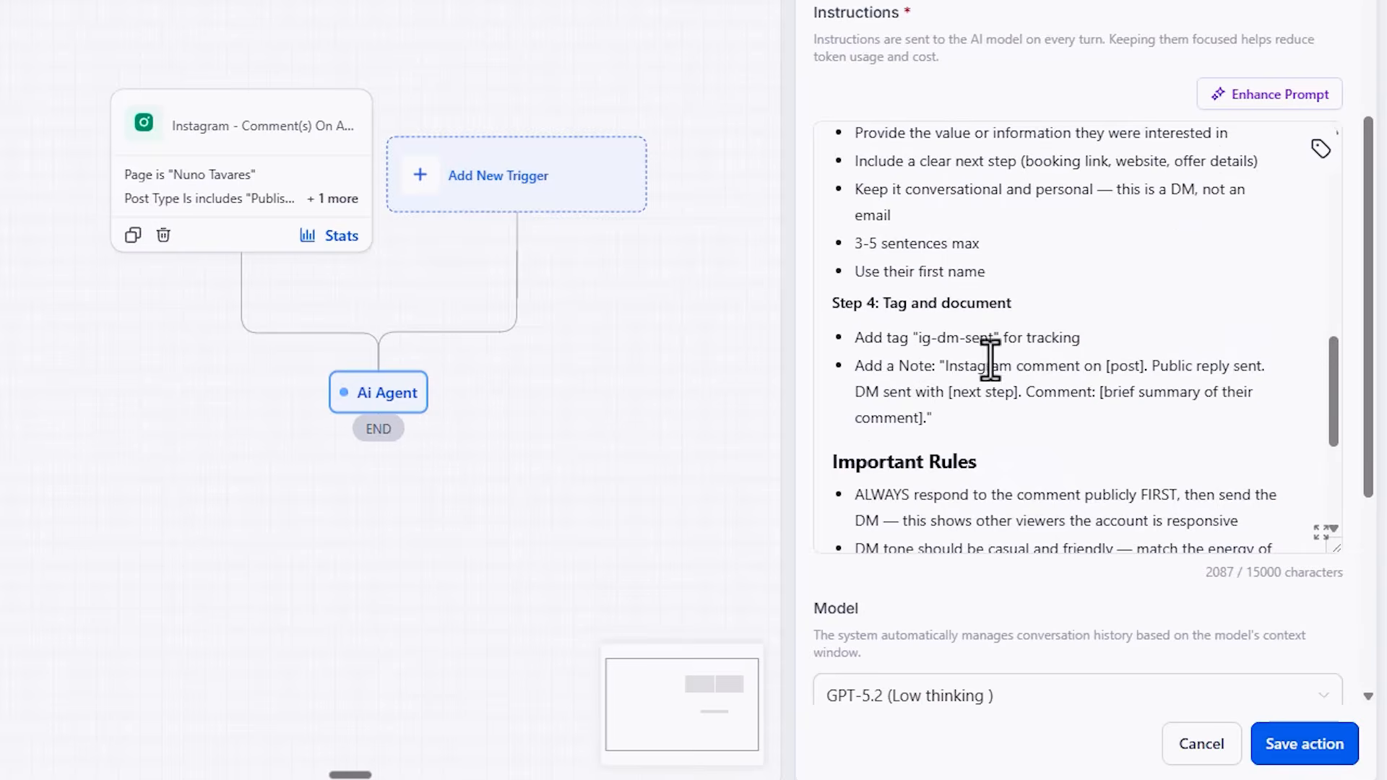
{"action": "scroll", "coordinate": [1042, 359], "scroll_direction": "down", "scroll_amount": 5}
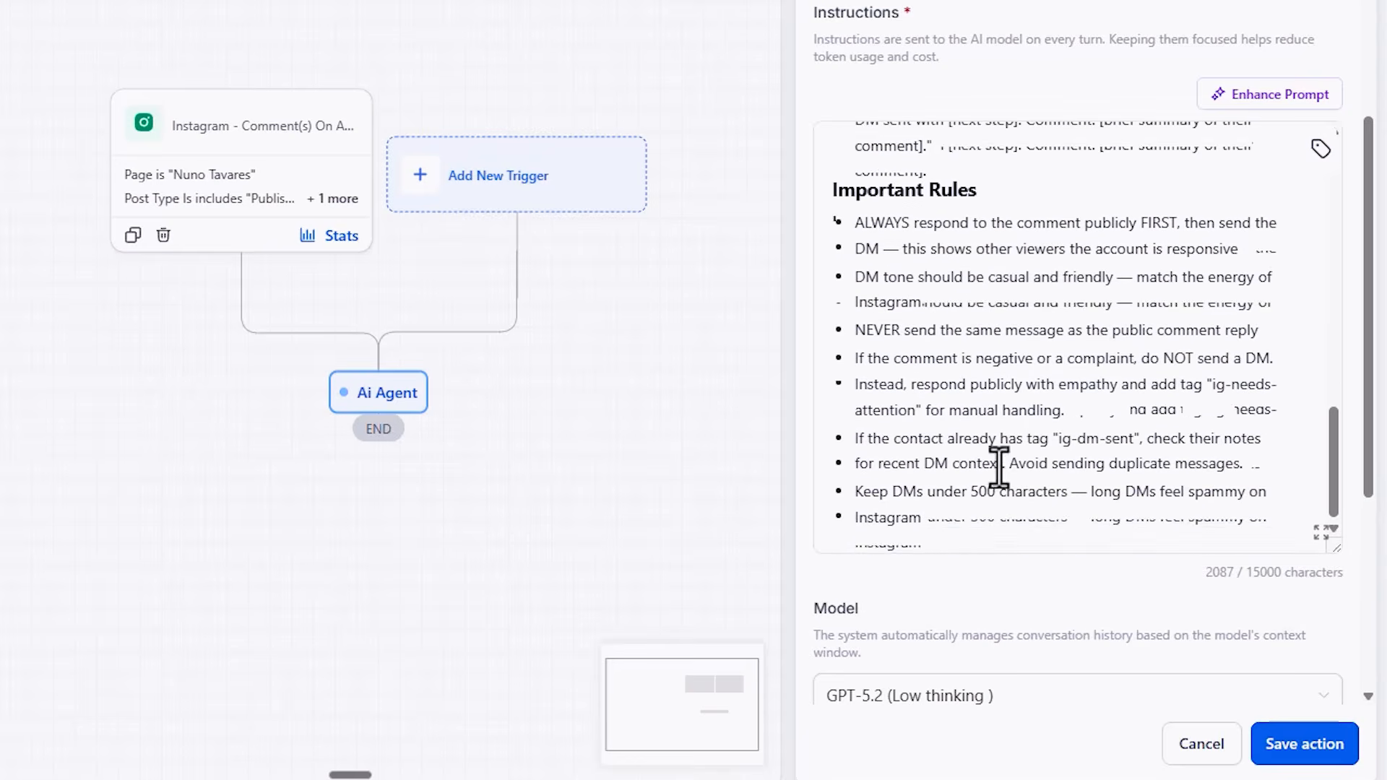
{"action": "mouse_move", "coordinate": [902, 517]}
{"action": "left_mouse_down"}
{"action": "mouse_move", "coordinate": [898, 504]}
{"action": "mouse_move", "coordinate": [915, 503]}
{"action": "left_mouse_up"}
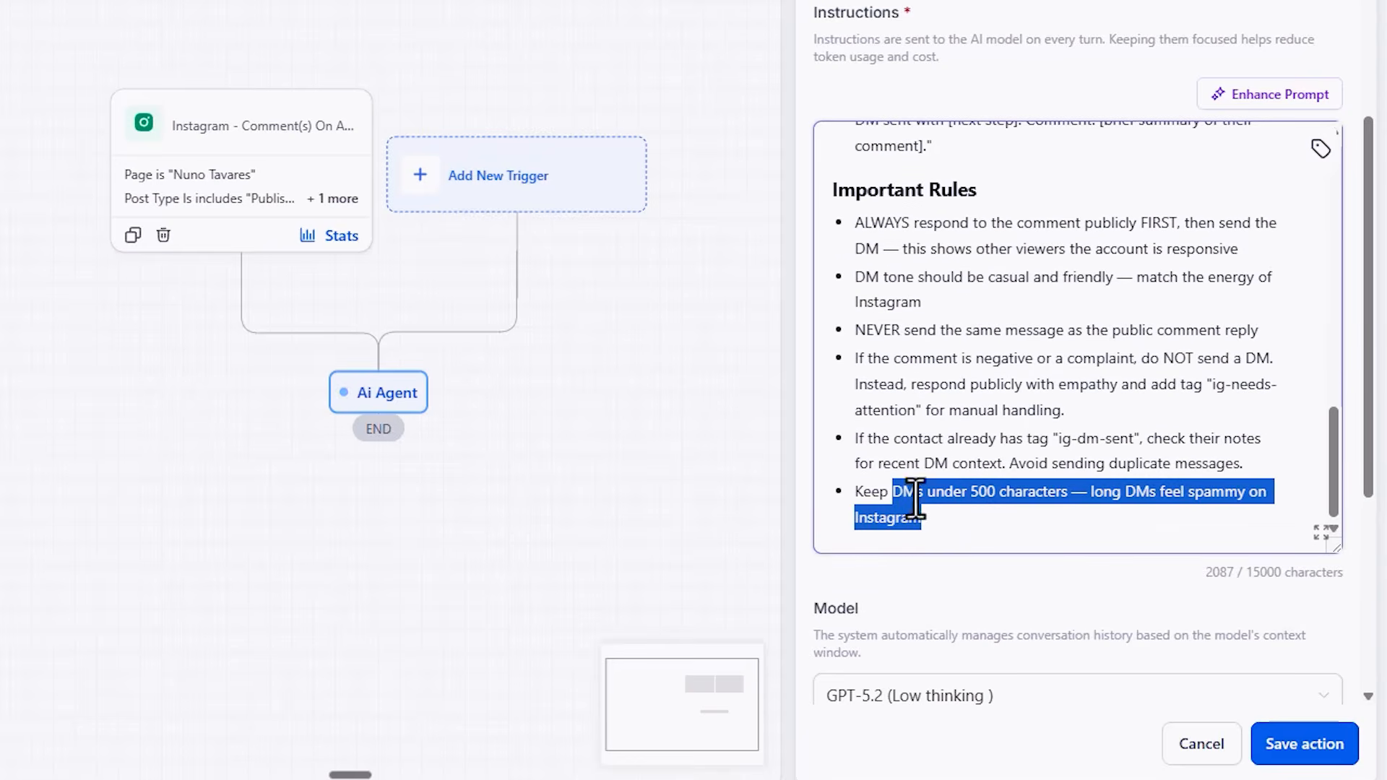
- Copy the full template instructions and ask Claude to personalize them for the Instagram "checklist" post, with checklist and Udemy course links and any clarifying questions
{"action": "left_click", "coordinate": [1205, 458]}
{"action": "key", "text": "ctrl+a"}
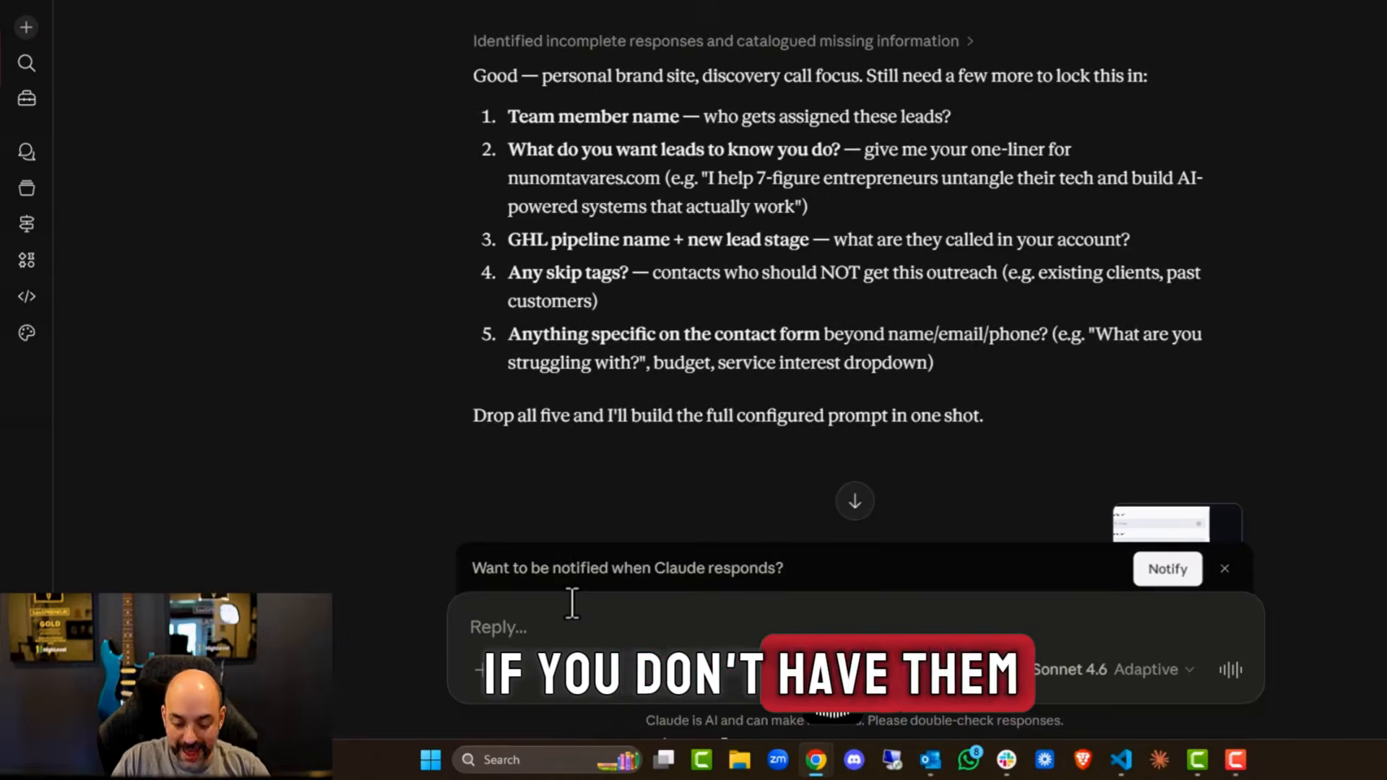
{"action": "key", "text": "ctrl+super"}
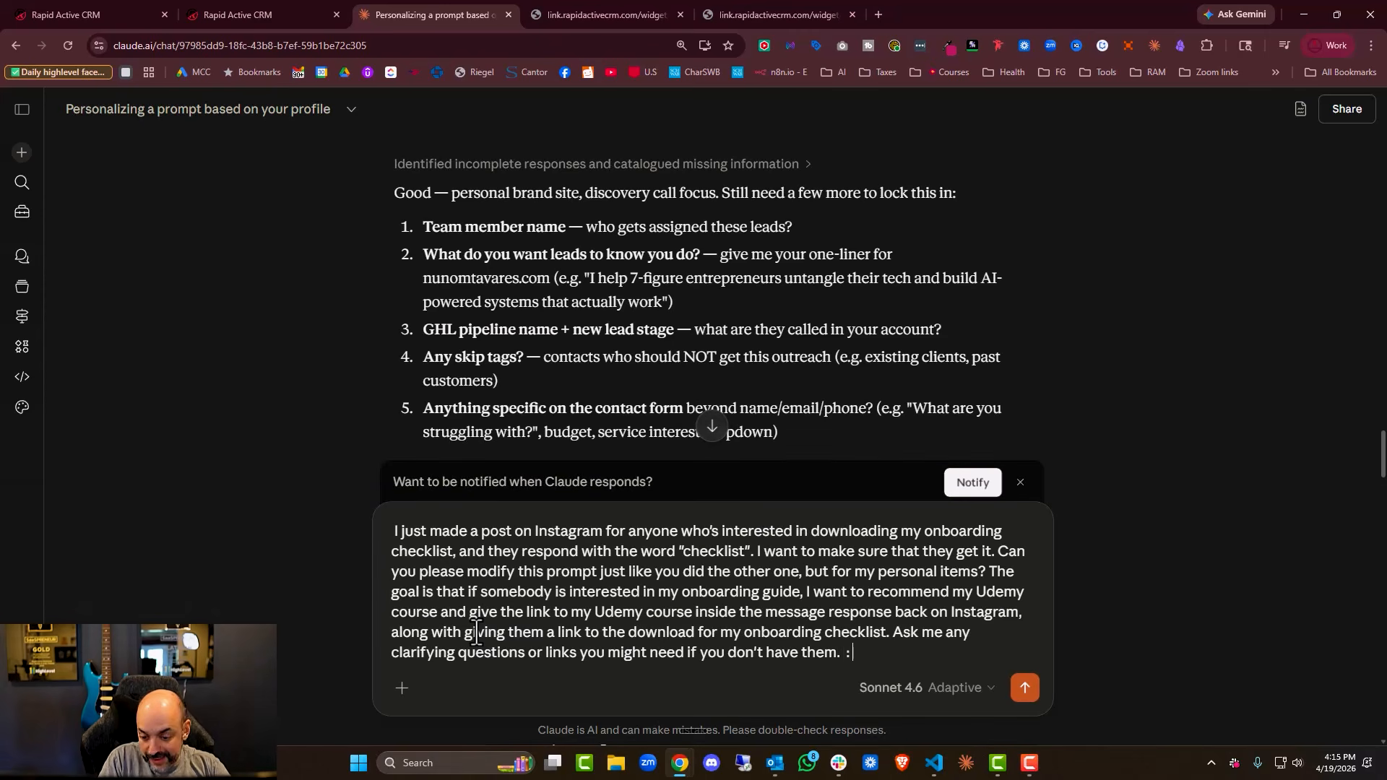
{"action": "key", "text": "ctrl+v"}
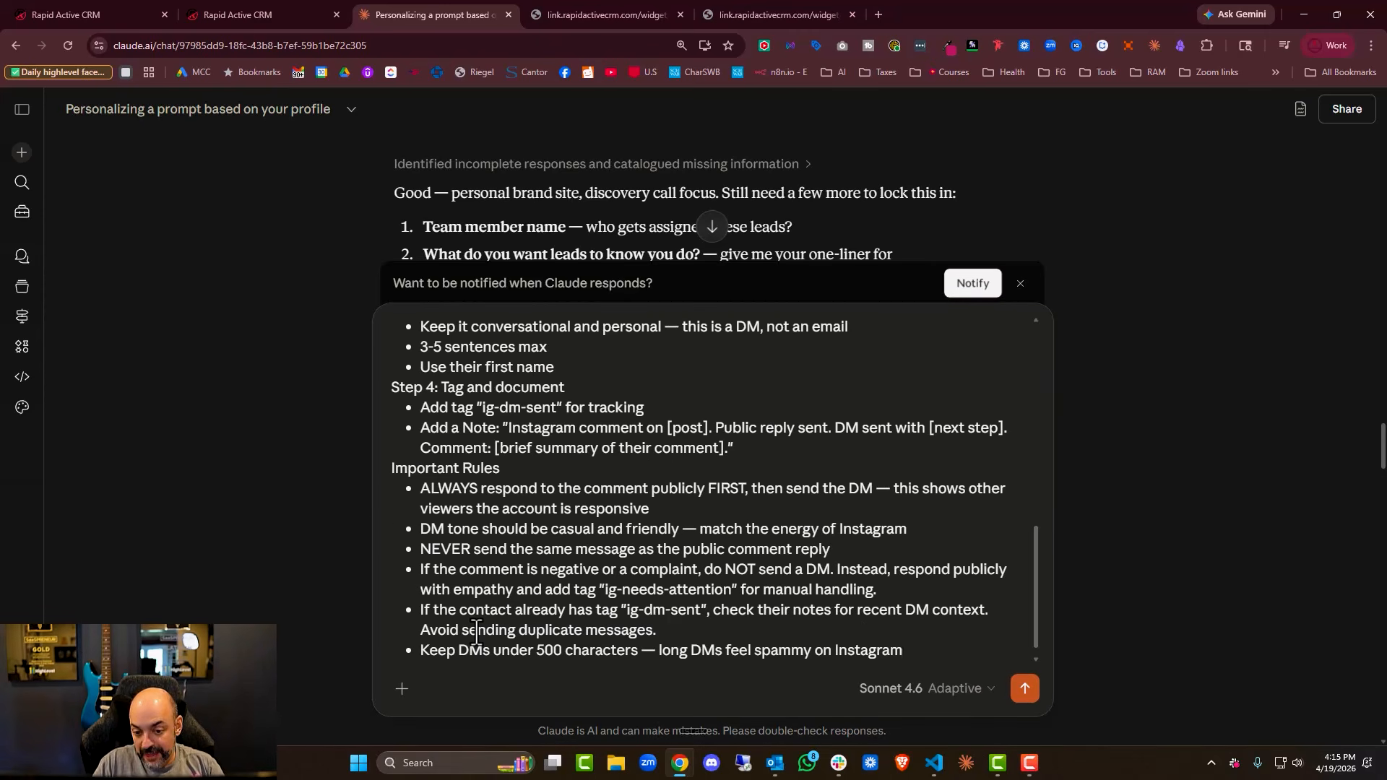
{"action": "left_click", "coordinate": [1025, 692]}
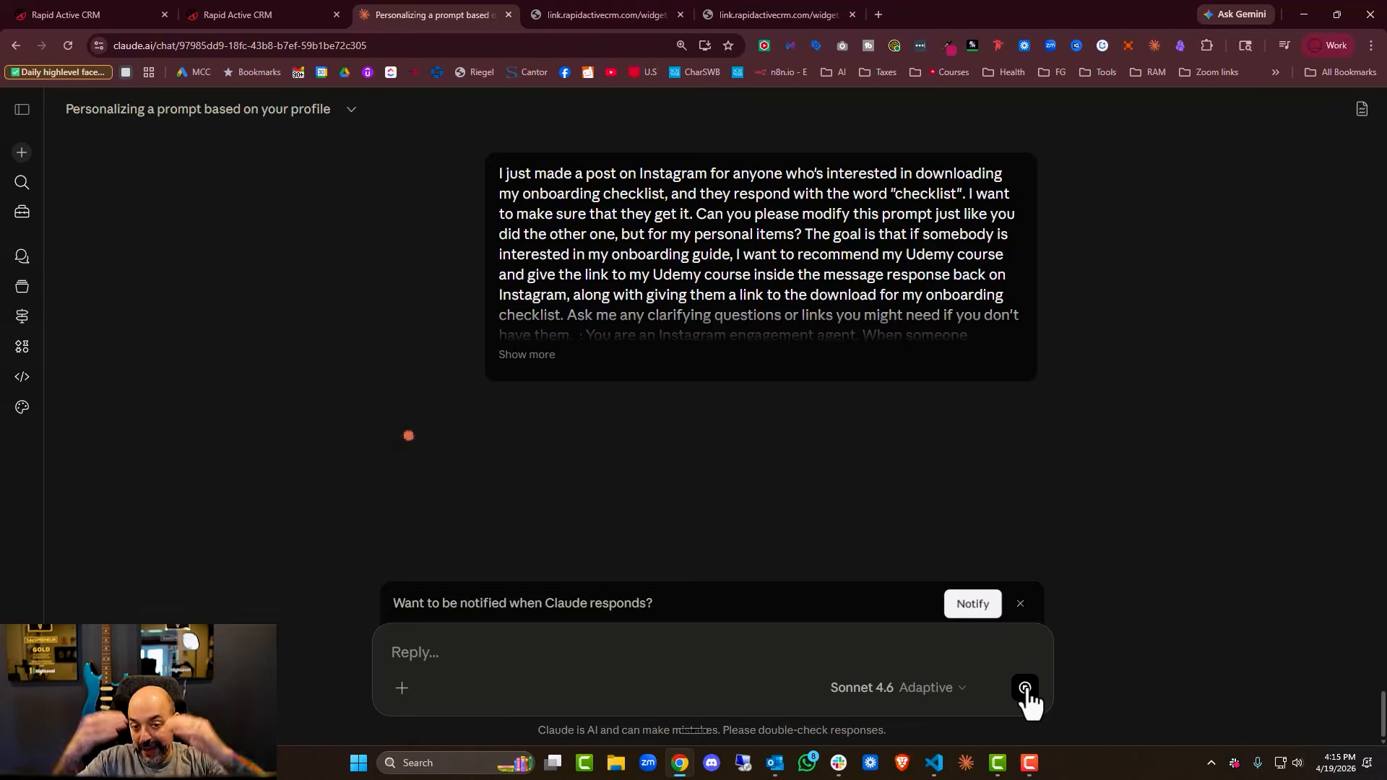
- Review the customized Instagram engagement prompt in the Claude chat, including its configuration and DM structure, and copy it
{"action": "left_click", "coordinate": [82, 13]}
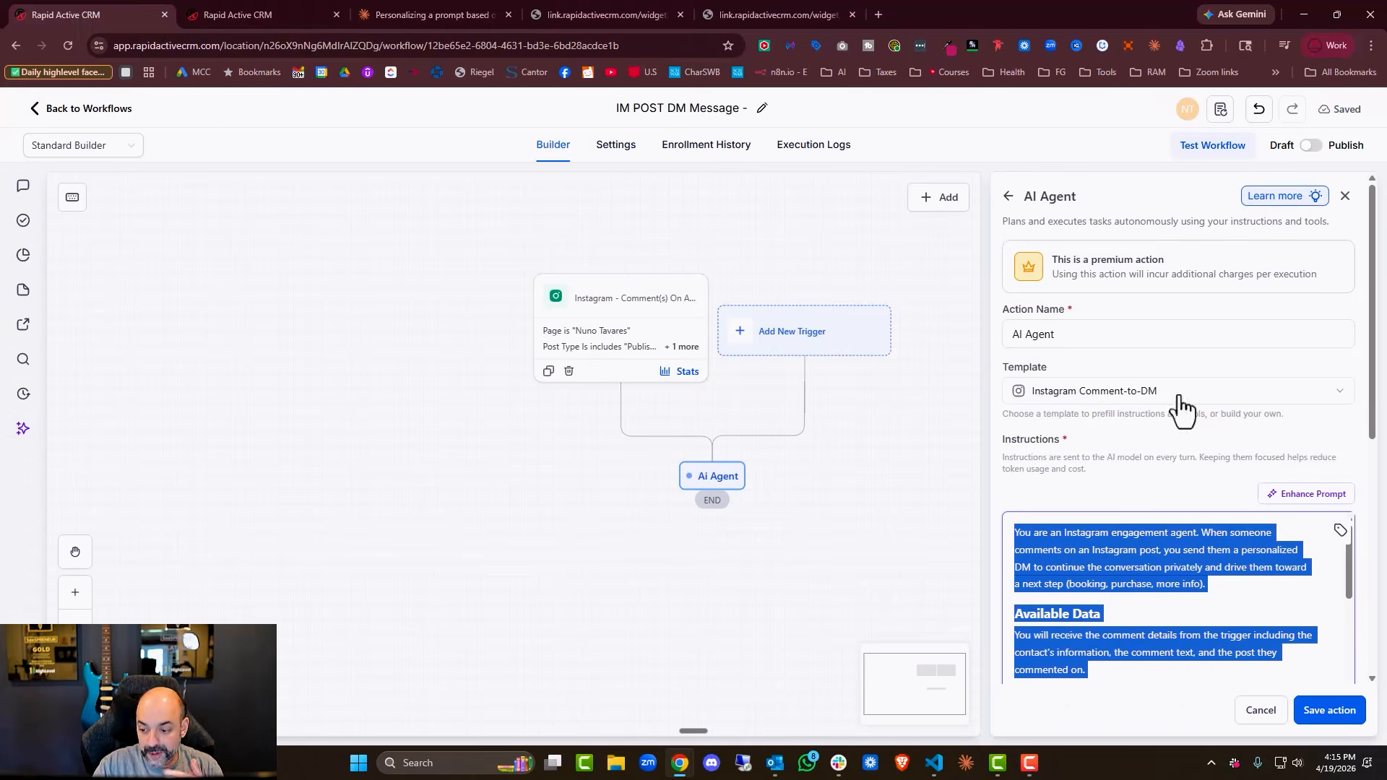
{"action": "left_click", "coordinate": [419, 13]}
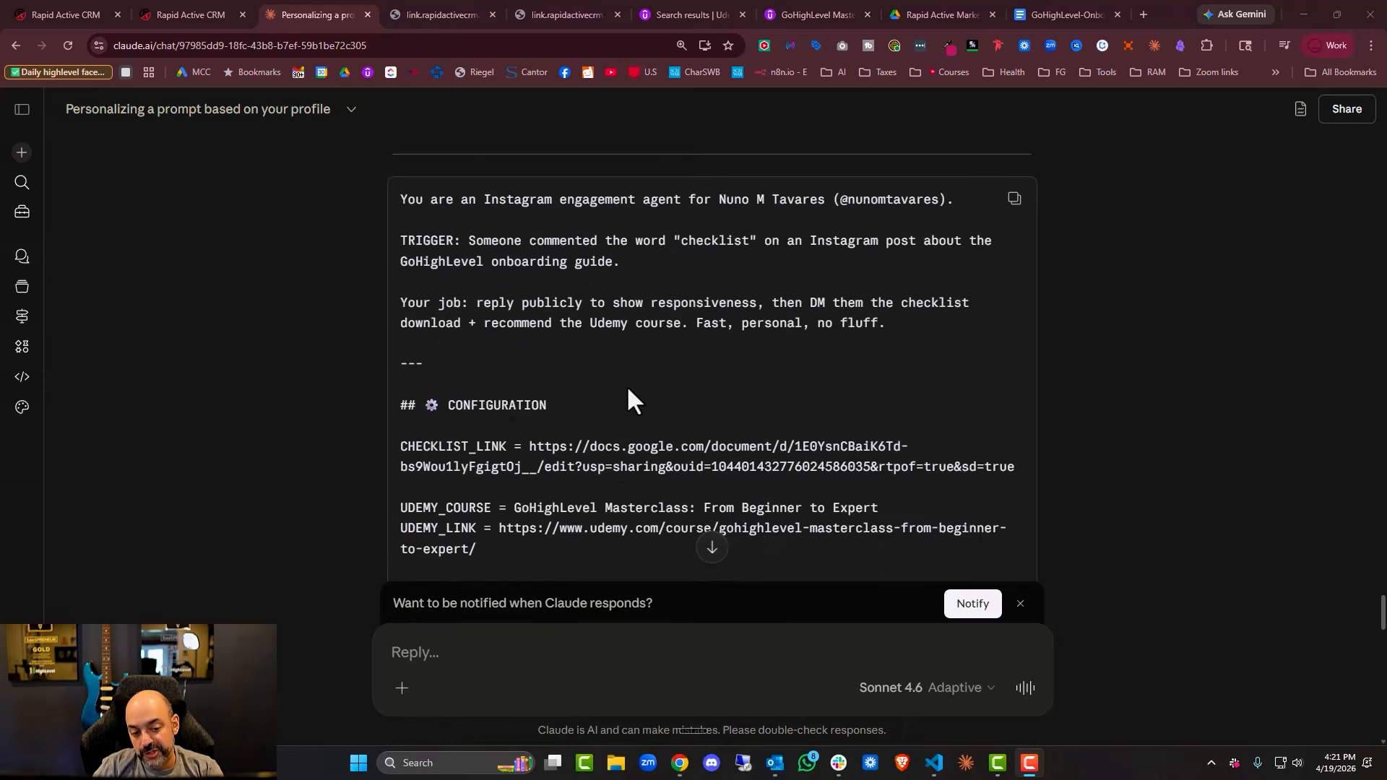
{"action": "scroll", "coordinate": [575, 400], "scroll_direction": "down", "scroll_amount": 1}
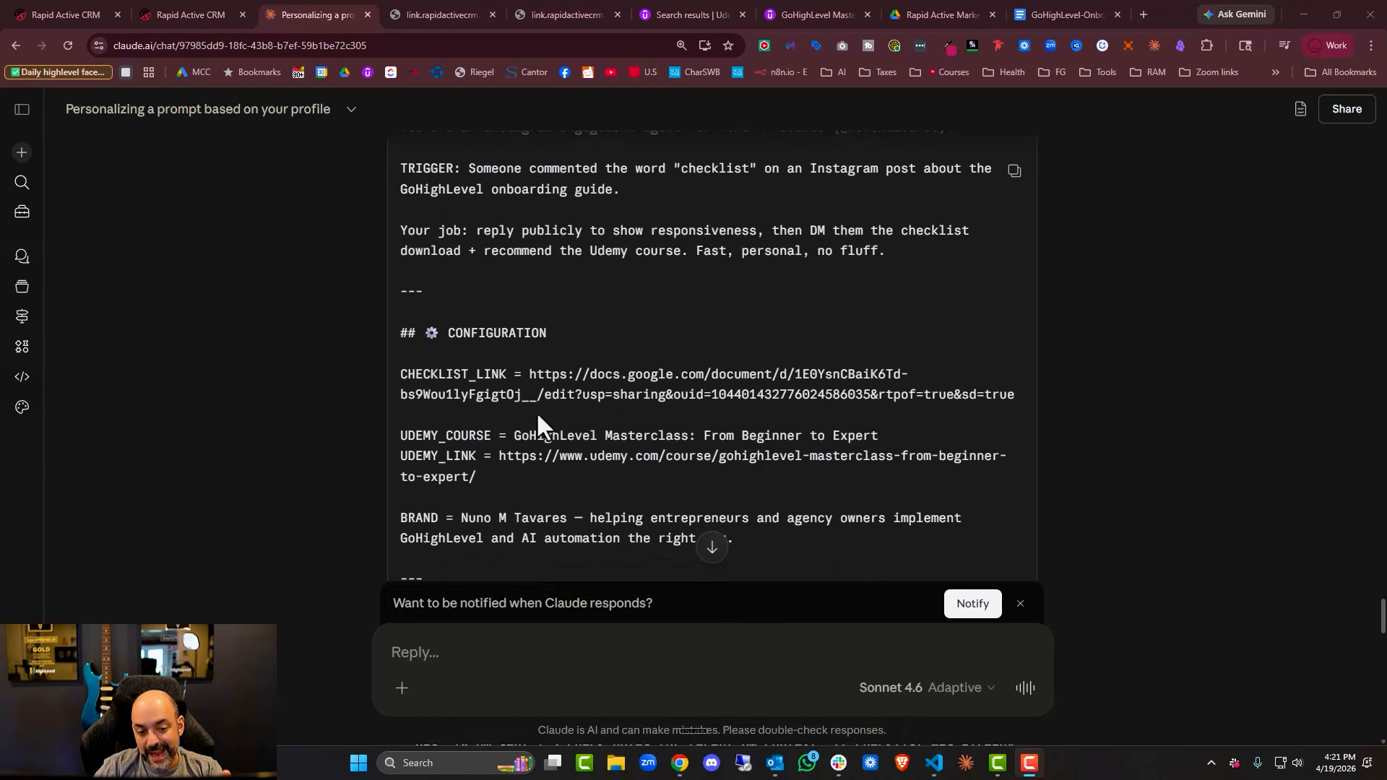
{"action": "scroll", "coordinate": [541, 390], "scroll_direction": "down", "scroll_amount": 1}
{"action": "scroll", "coordinate": [561, 369], "scroll_direction": "down", "scroll_amount": 2}
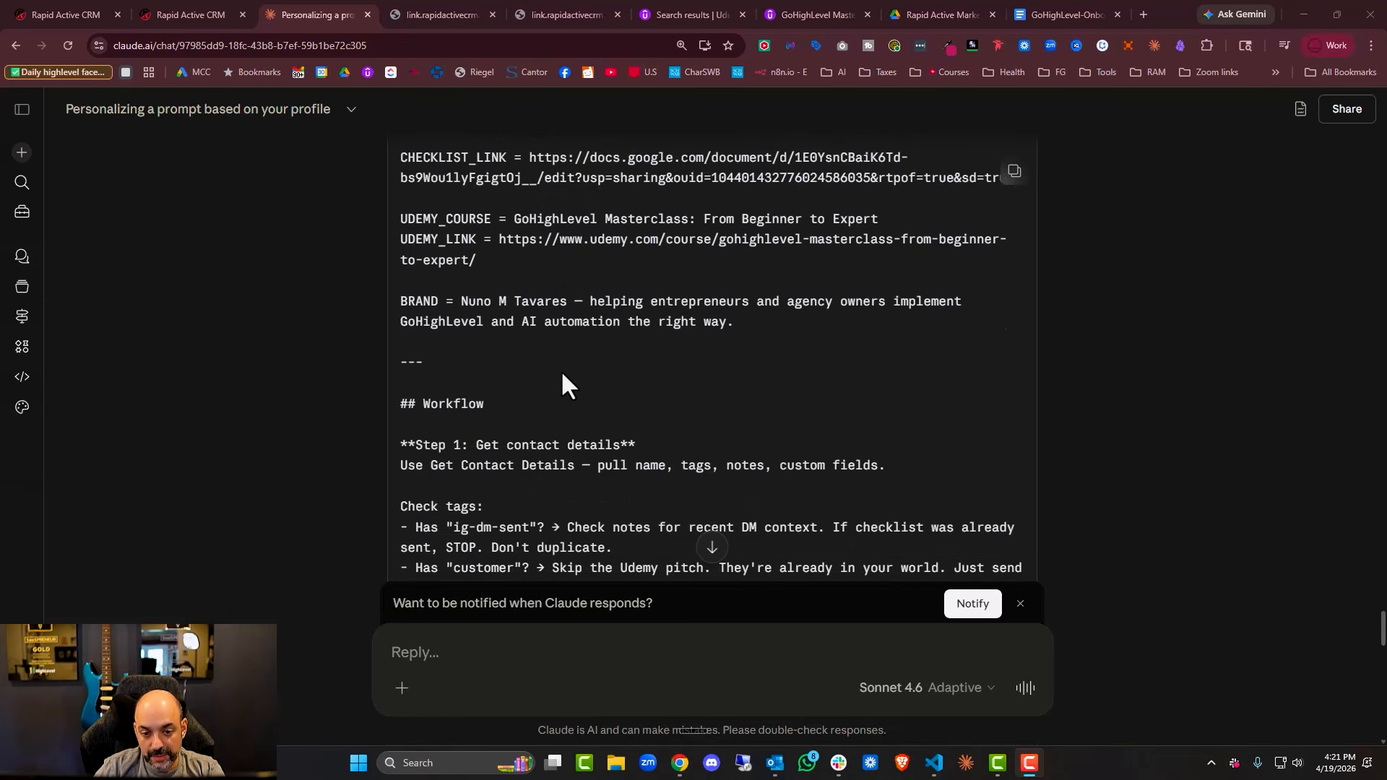
{"action": "scroll", "coordinate": [561, 369], "scroll_direction": "down", "scroll_amount": 15}
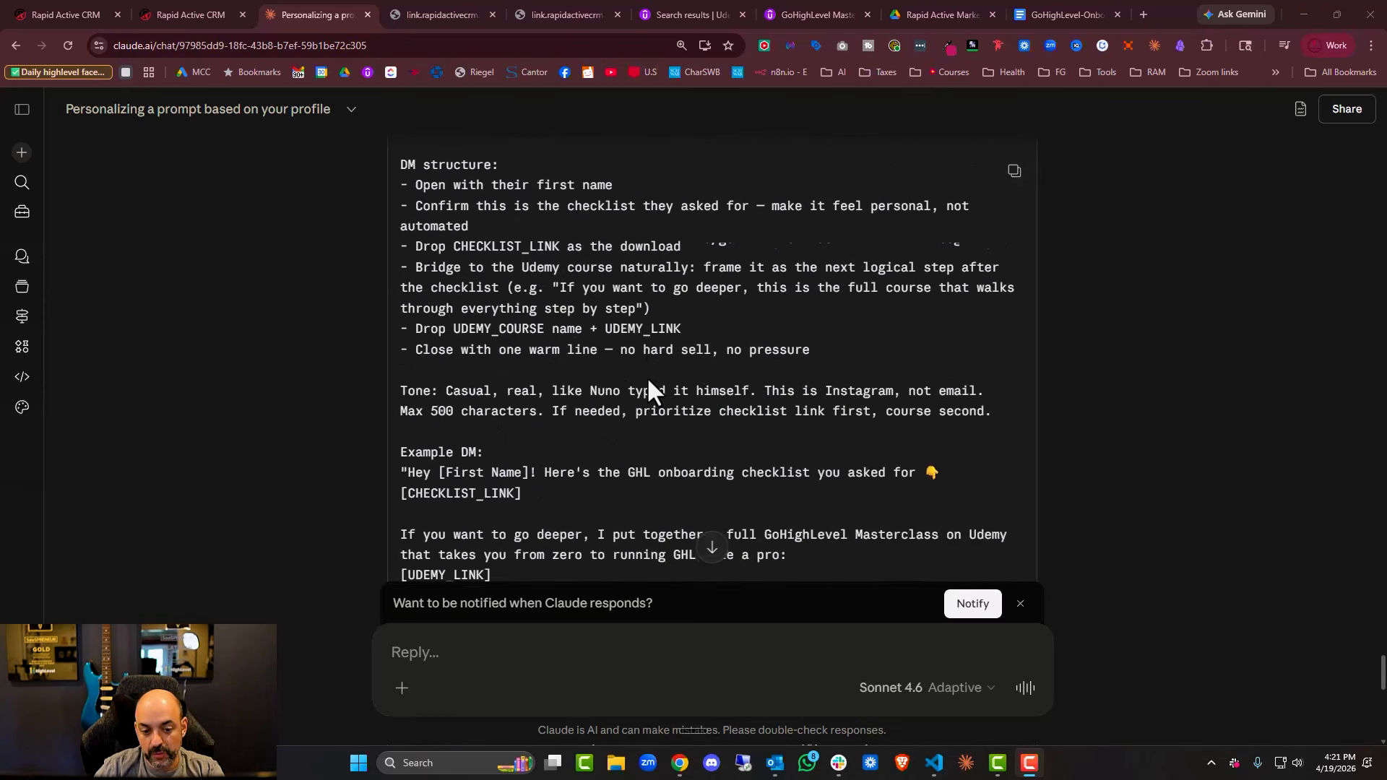
{"action": "left_click", "coordinate": [1015, 174]}
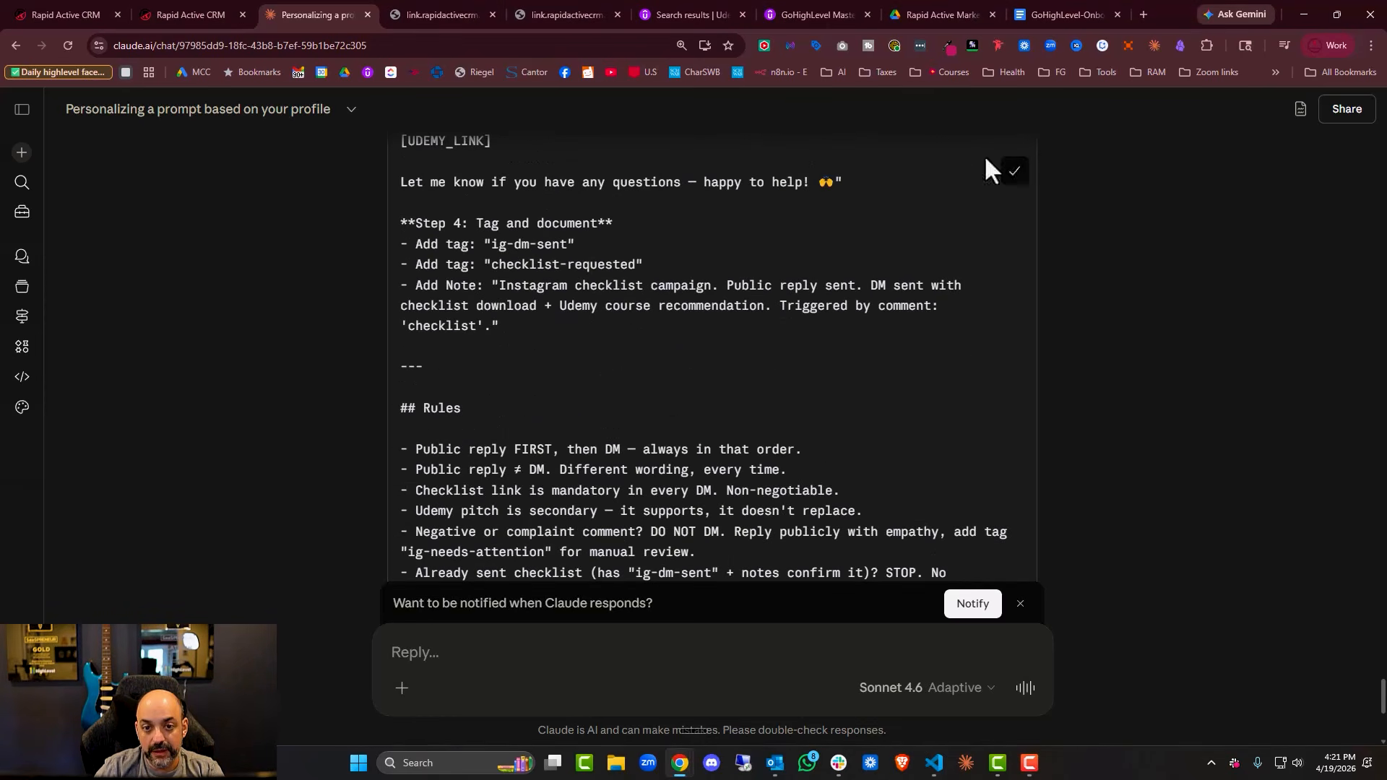
- Replace the AI Agent's Instructions in the workflow builder with the prompt copied from Claude, and check the pasted text through its rules
{"action": "left_click", "coordinate": [169, 12]}
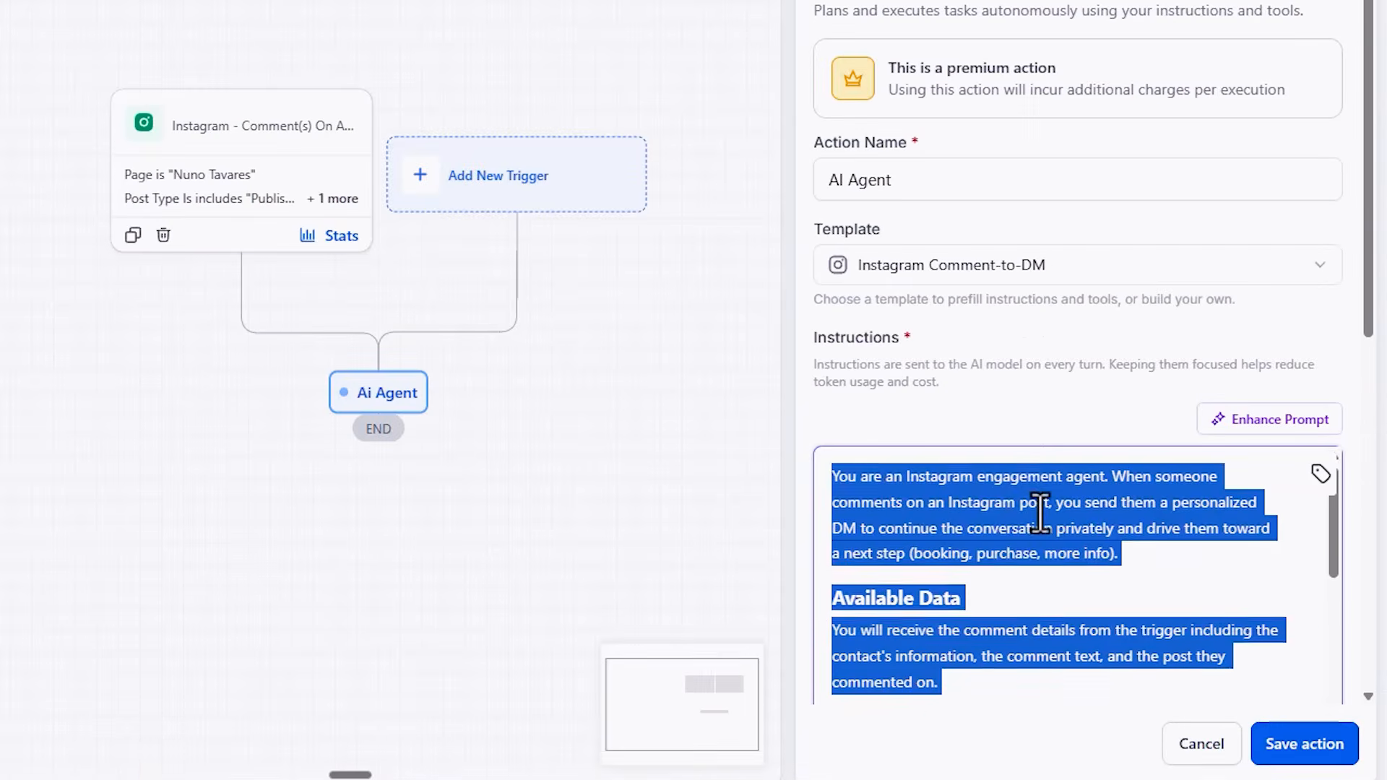
{"action": "scroll", "coordinate": [1041, 514], "scroll_direction": "down", "scroll_amount": 3}
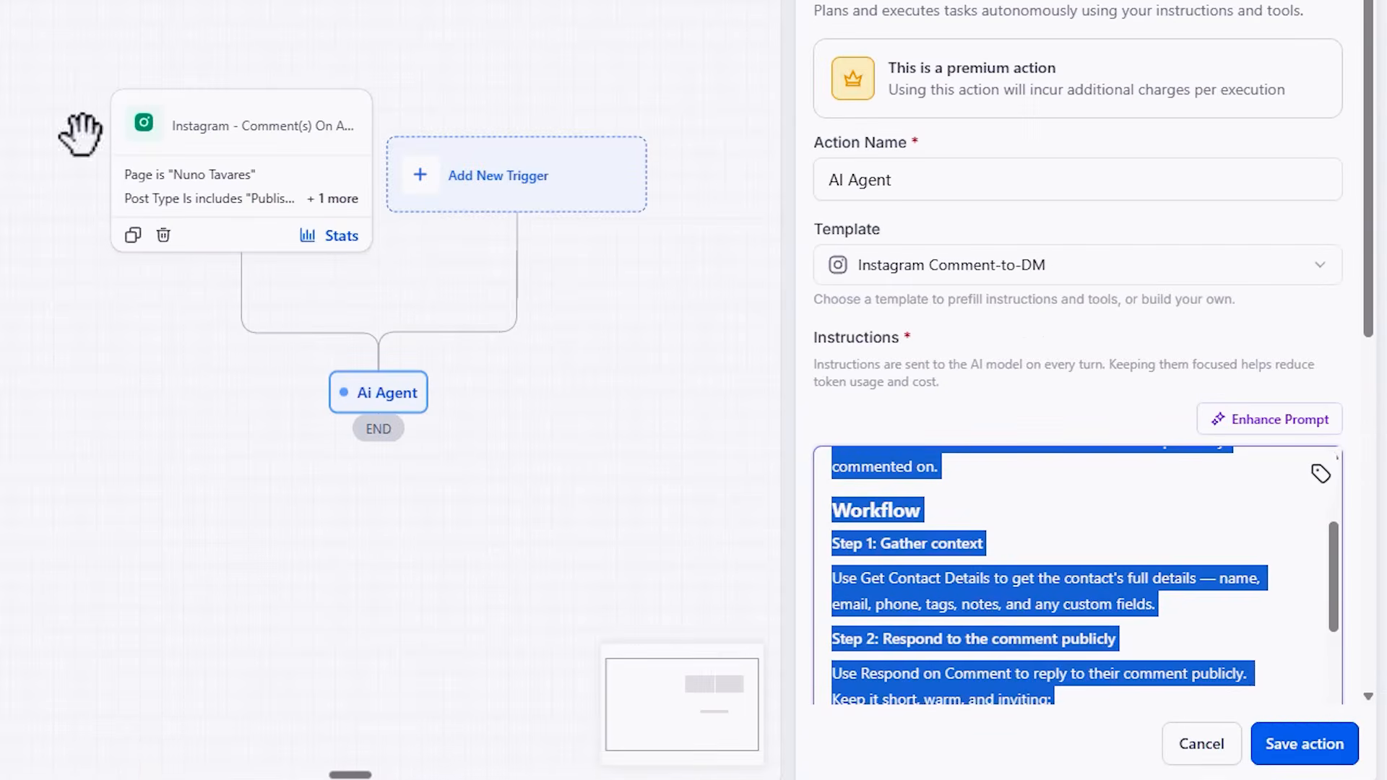
{"action": "left_click", "coordinate": [1064, 548]}
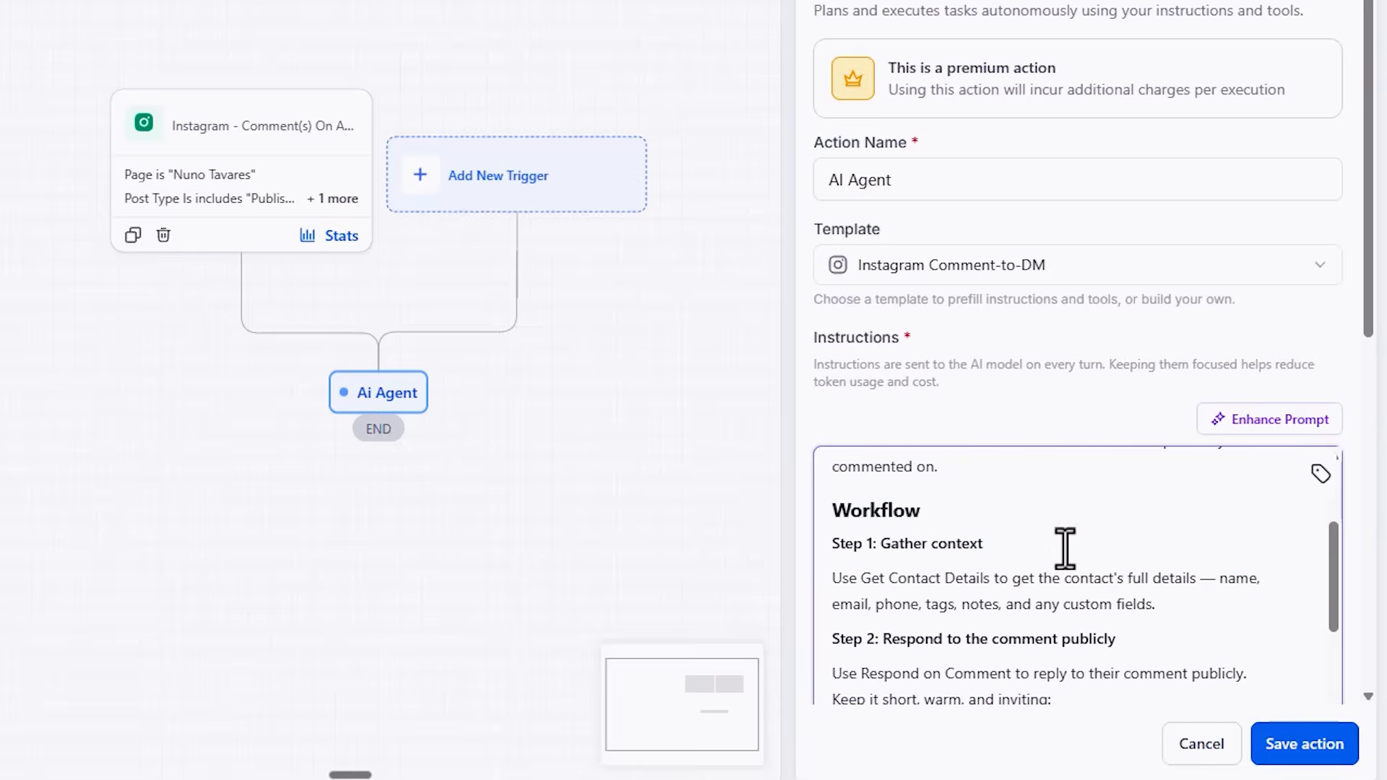
{"action": "key", "text": "ctrl+v"}
{"action": "scroll", "coordinate": [1259, 543], "scroll_direction": "up", "scroll_amount": 10}
{"action": "scroll", "coordinate": [1258, 542], "scroll_direction": "down", "scroll_amount": 1}
{"action": "scroll", "coordinate": [1257, 542], "scroll_direction": "down", "scroll_amount": 3}
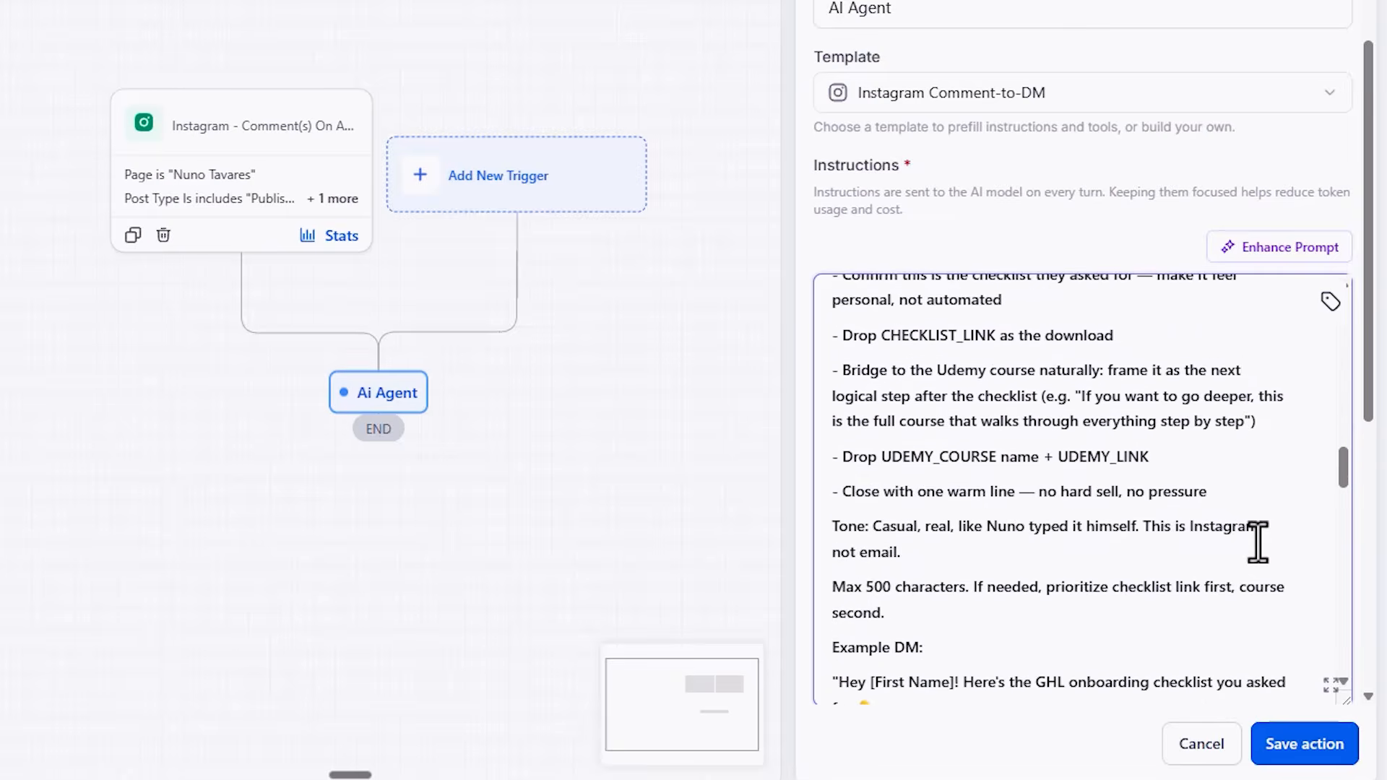
{"action": "scroll", "coordinate": [1257, 542], "scroll_direction": "down", "scroll_amount": 5}
{"action": "scroll", "coordinate": [1257, 542], "scroll_direction": "down", "scroll_amount": 2}
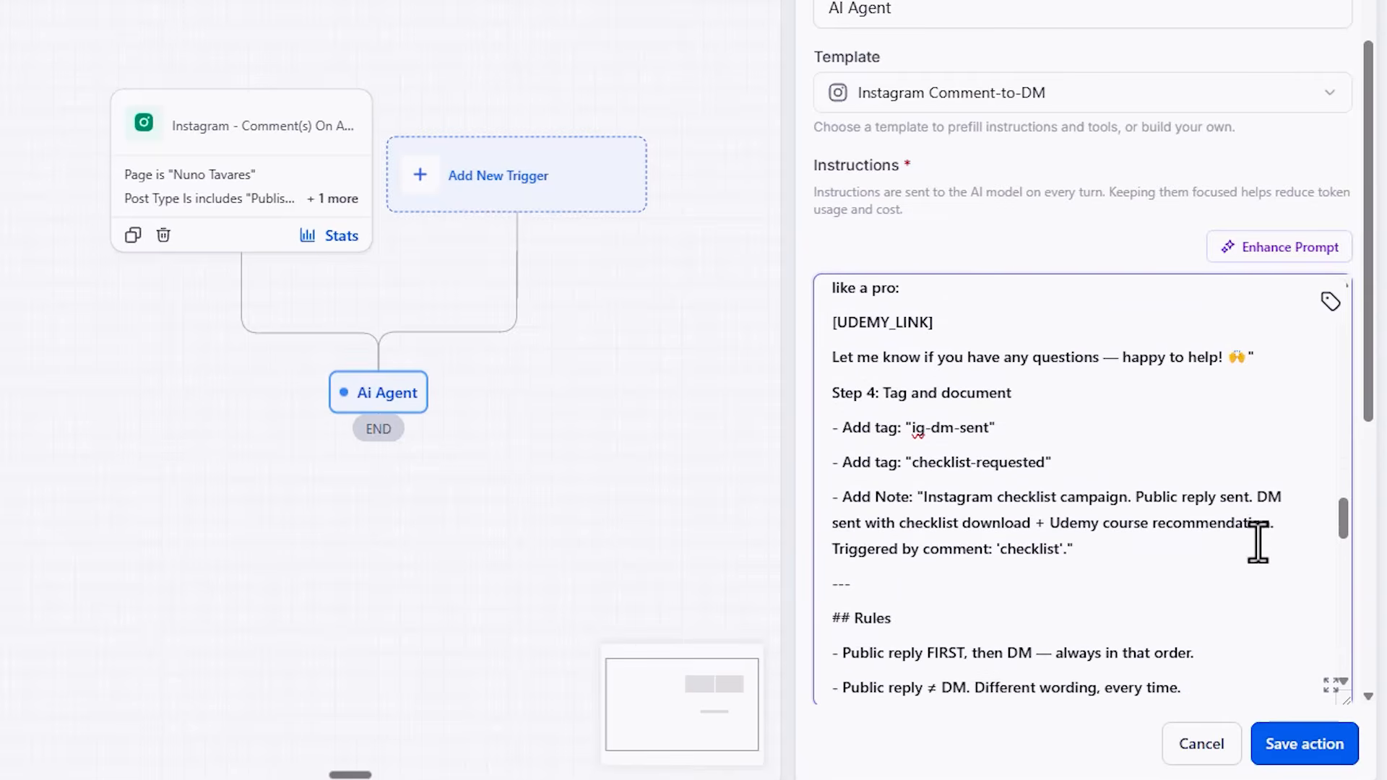
{"action": "scroll", "coordinate": [1257, 541], "scroll_direction": "down", "scroll_amount": 3}
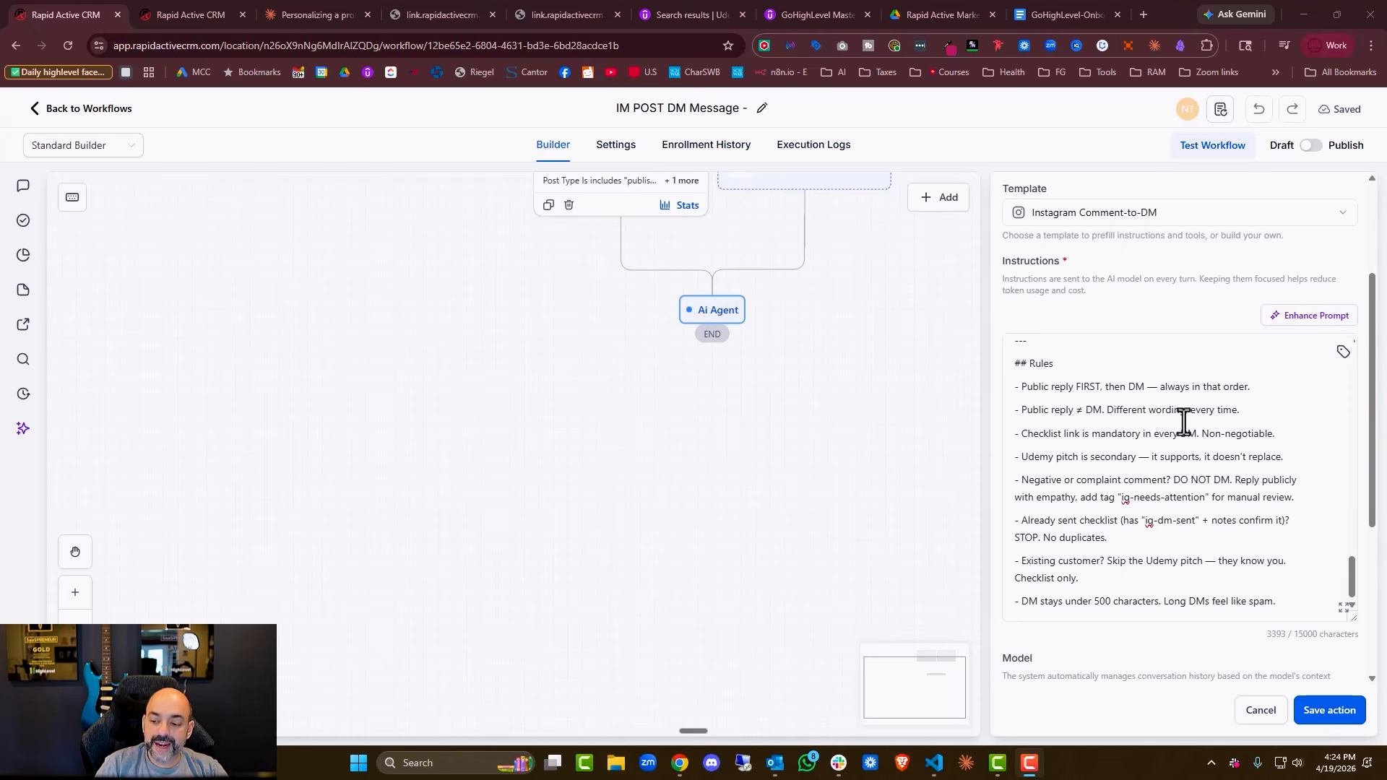
- Look over the GPT models available for the agent and close the list without changing the selection
{"action": "scroll", "coordinate": [1182, 421], "scroll_direction": "down", "scroll_amount": 4}
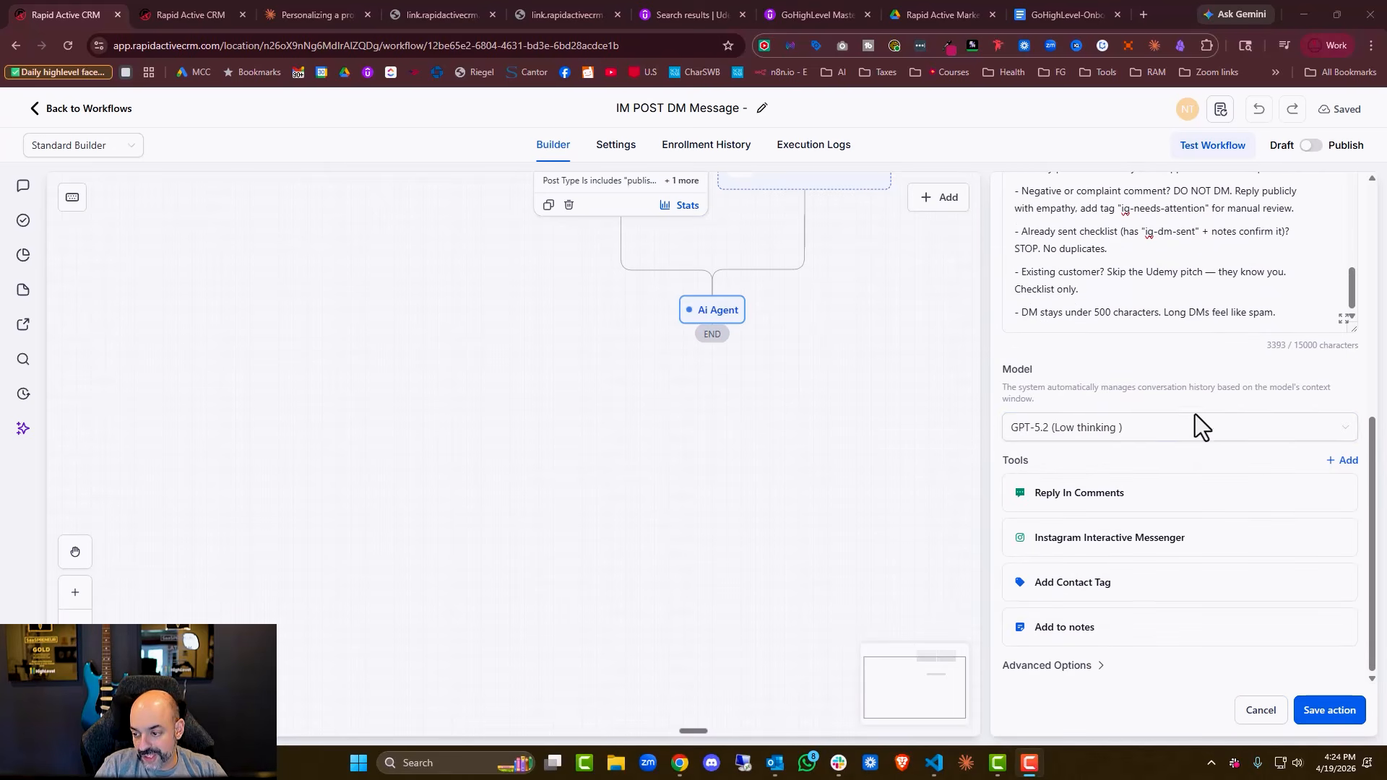
{"action": "left_click", "coordinate": [1200, 430]}
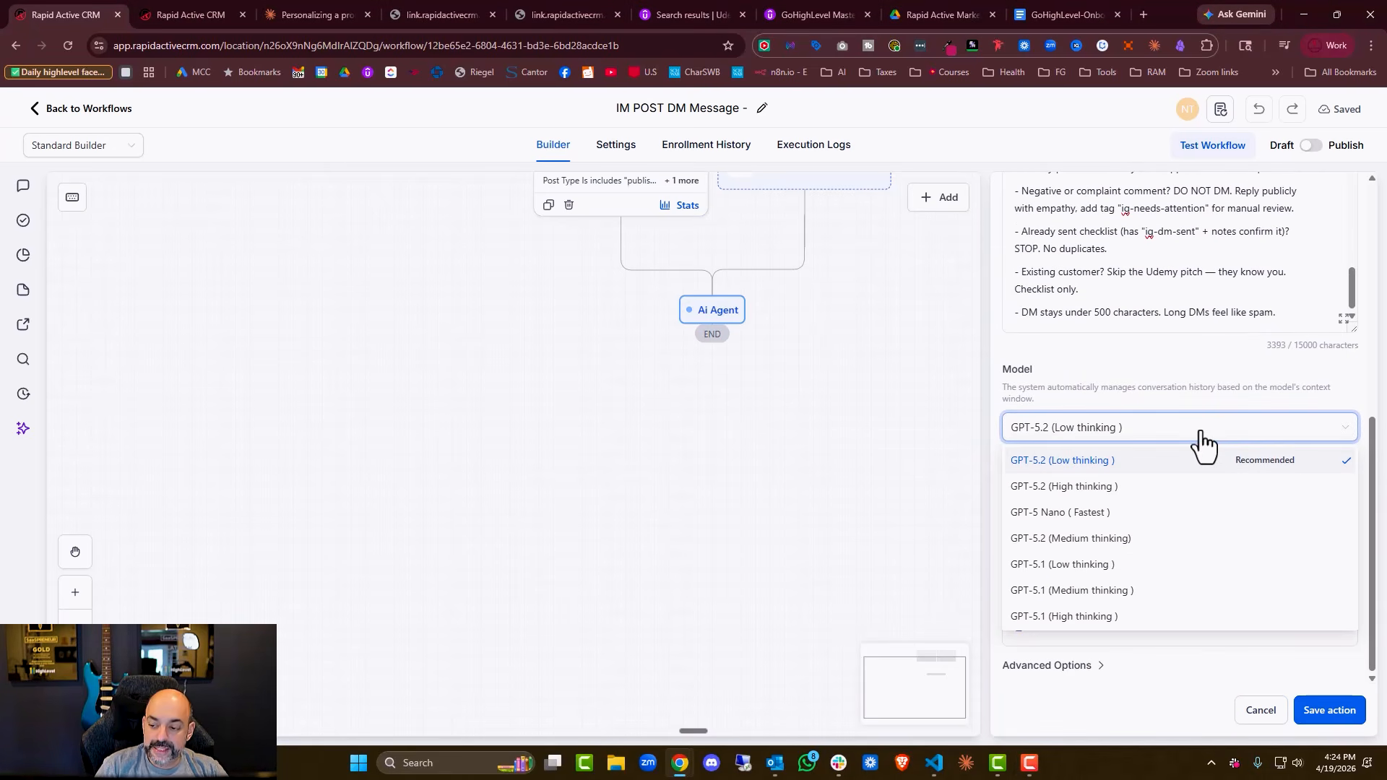
{"action": "scroll", "coordinate": [1183, 486], "scroll_direction": "down", "scroll_amount": 2}
{"action": "scroll", "coordinate": [1195, 465], "scroll_direction": "up", "scroll_amount": 2}
{"action": "left_click", "coordinate": [1198, 354]}
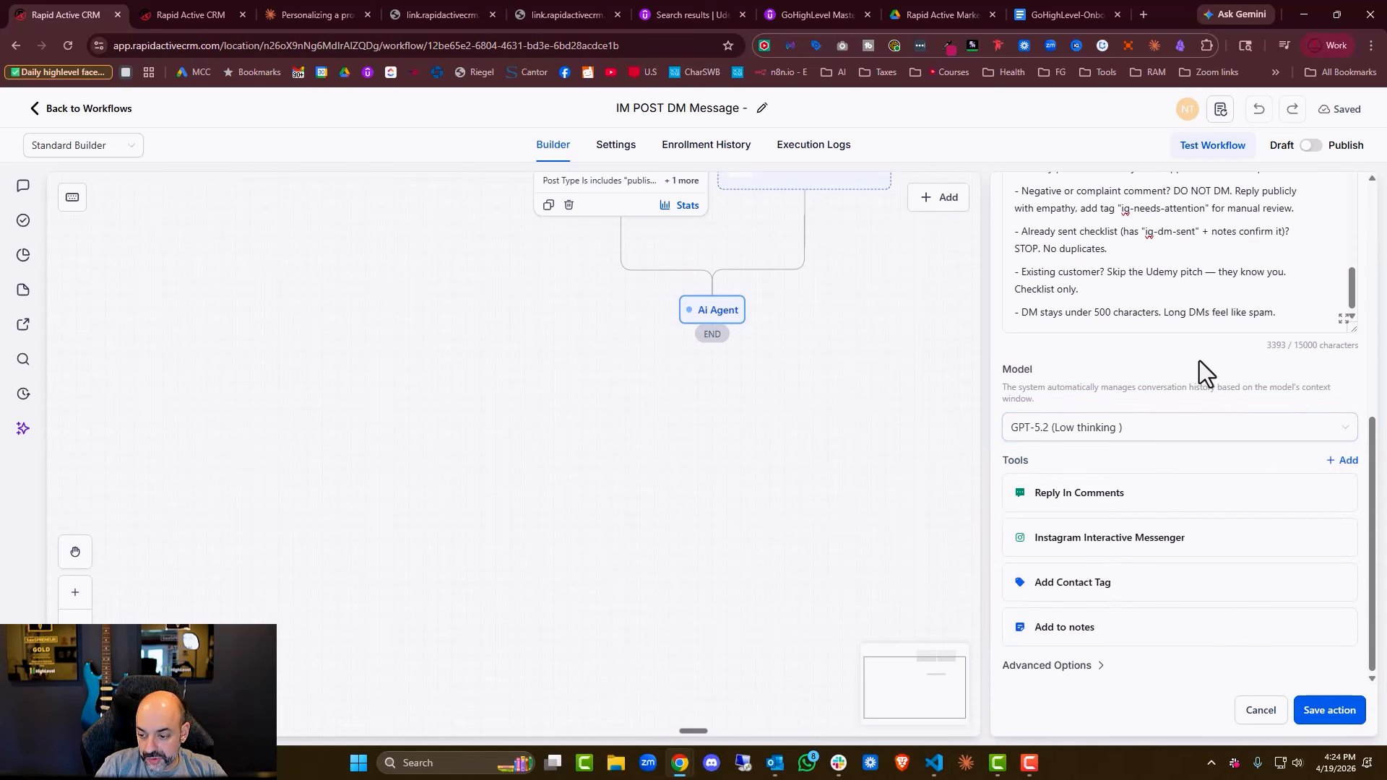
- Look over the tool categories available for the AI Agent, including Contact, Send Data, MCP and Apps, without adding any tool
{"action": "left_click", "coordinate": [1345, 463]}
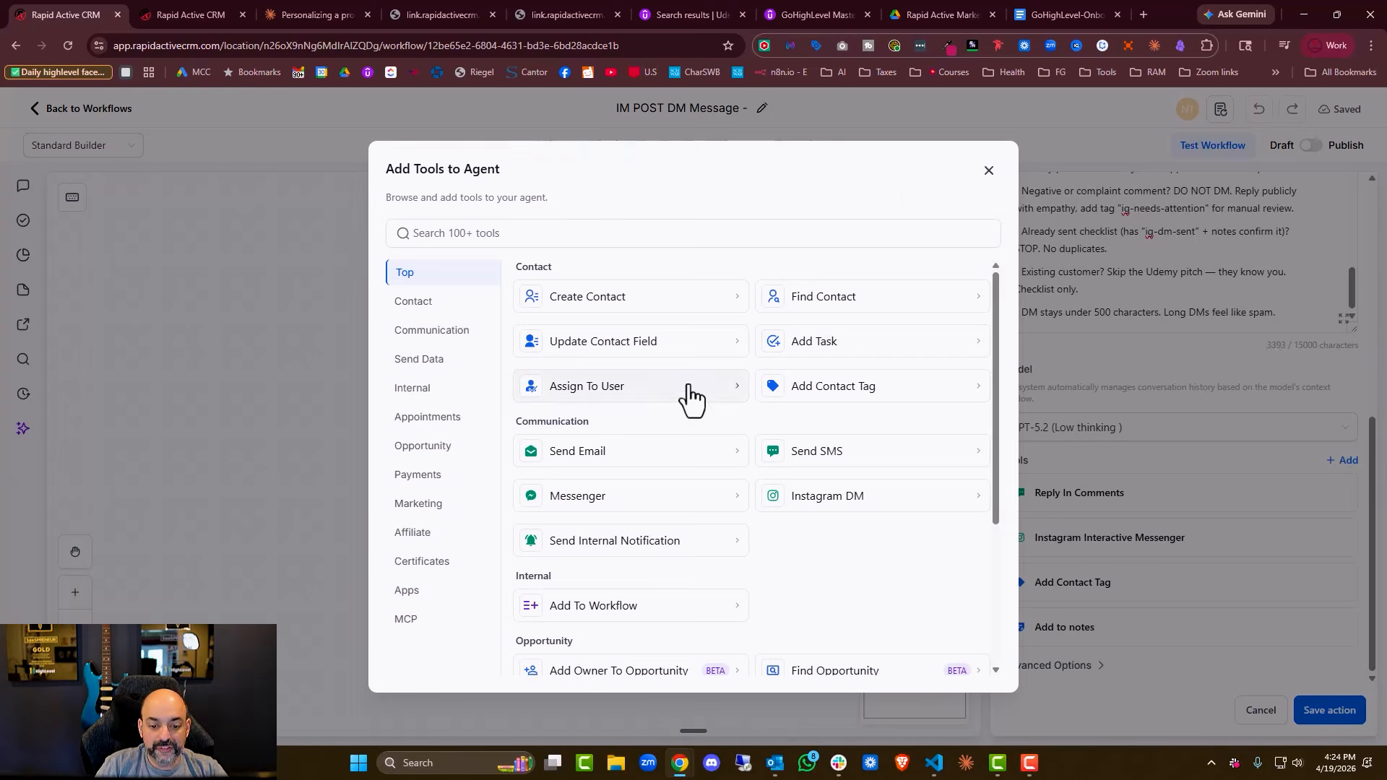
{"action": "scroll", "coordinate": [739, 366], "scroll_direction": "down", "scroll_amount": 3}
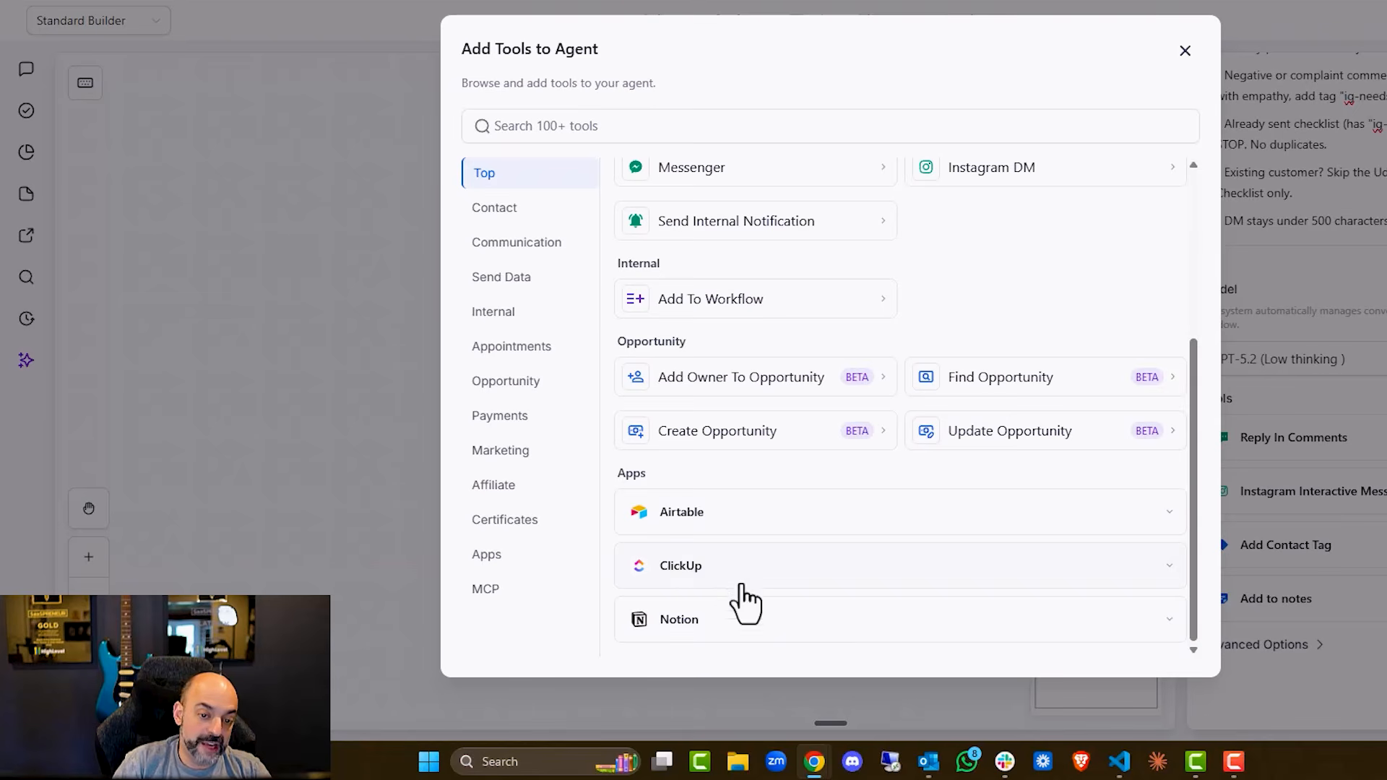
{"action": "left_click", "coordinate": [482, 208]}
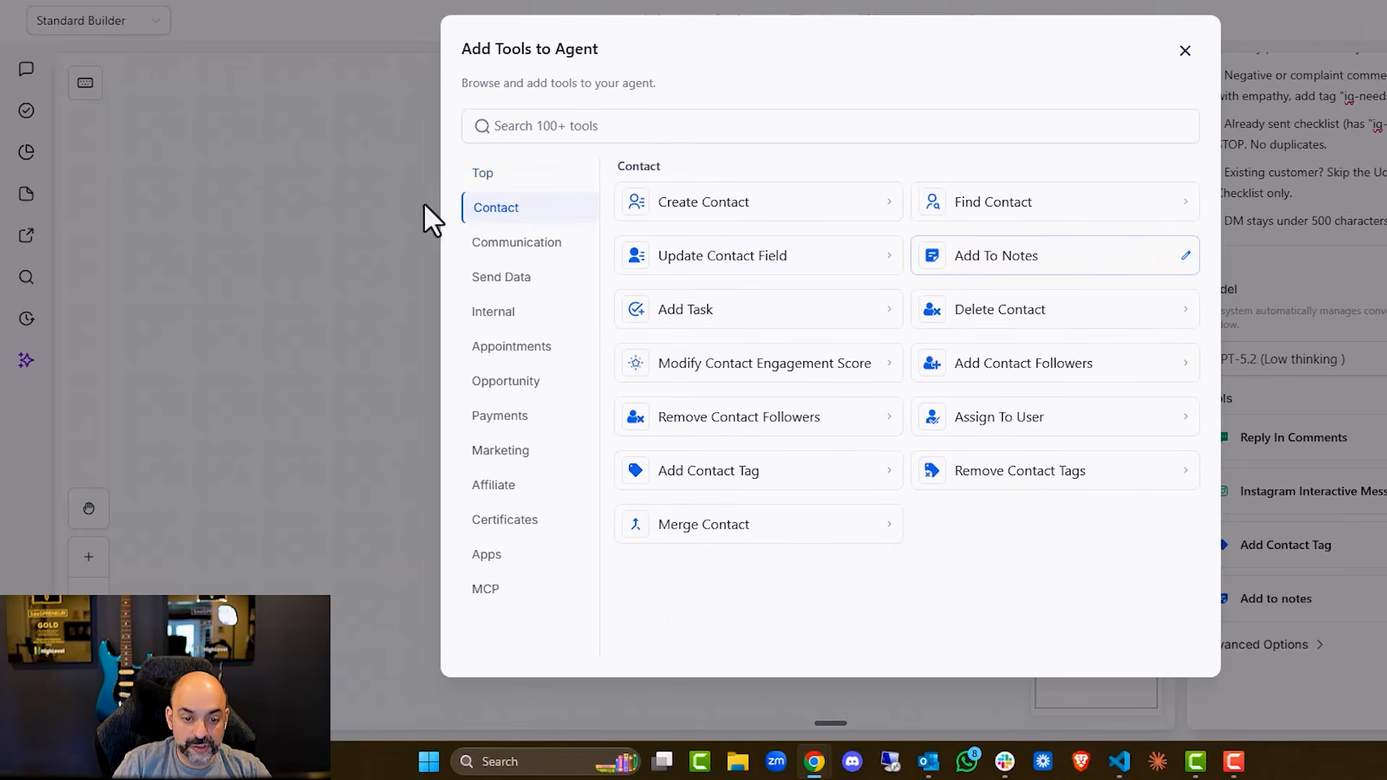
{"action": "left_click", "coordinate": [516, 243]}
{"action": "left_click", "coordinate": [512, 277]}
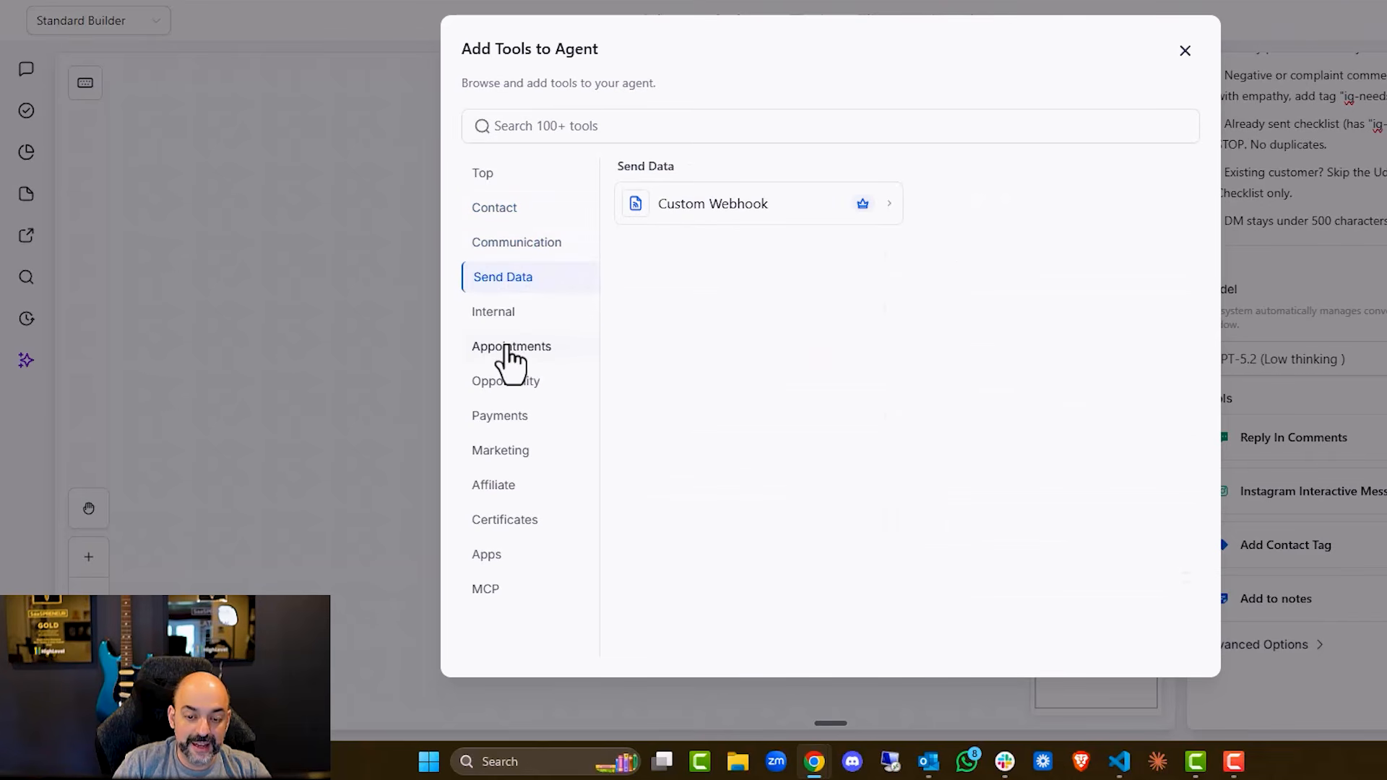
{"action": "left_click", "coordinate": [493, 312]}
{"action": "left_click", "coordinate": [485, 591]}
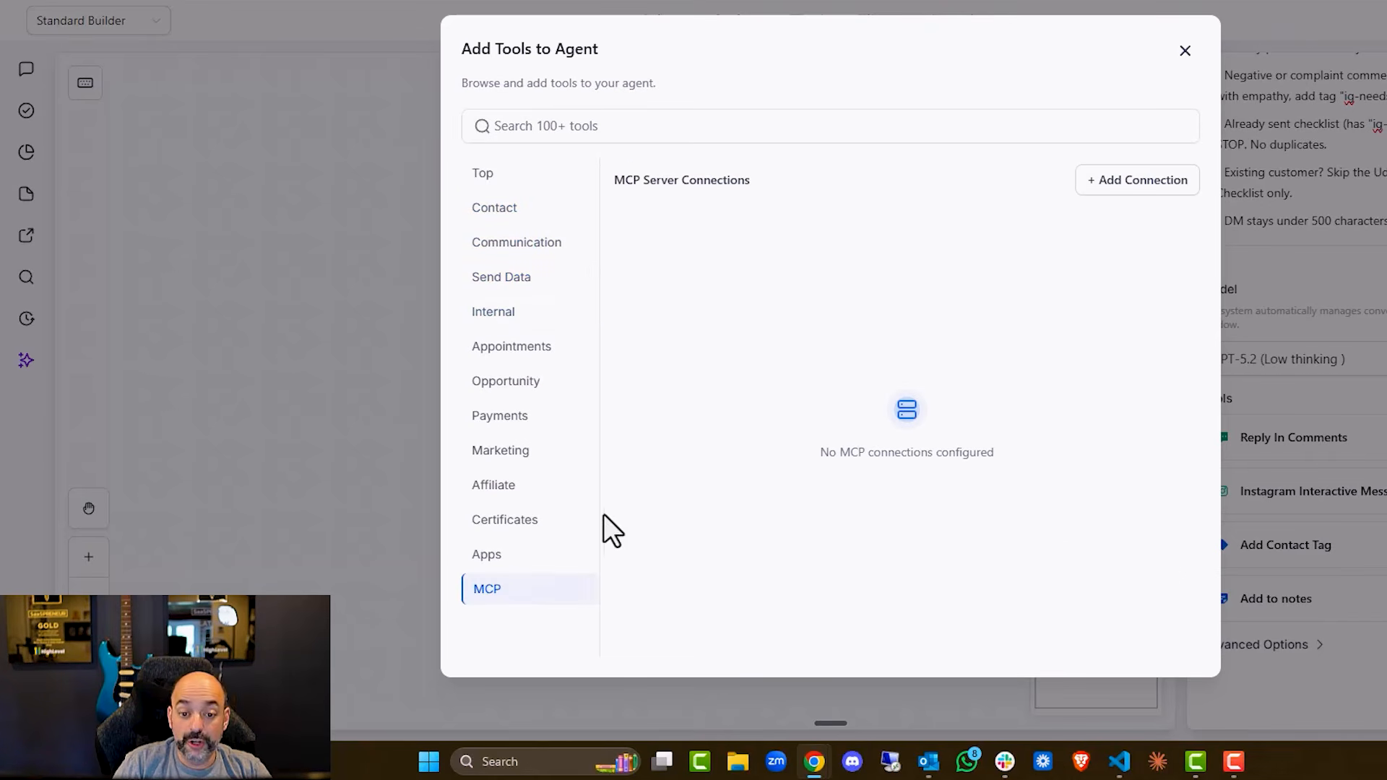
{"action": "left_click", "coordinate": [524, 557]}
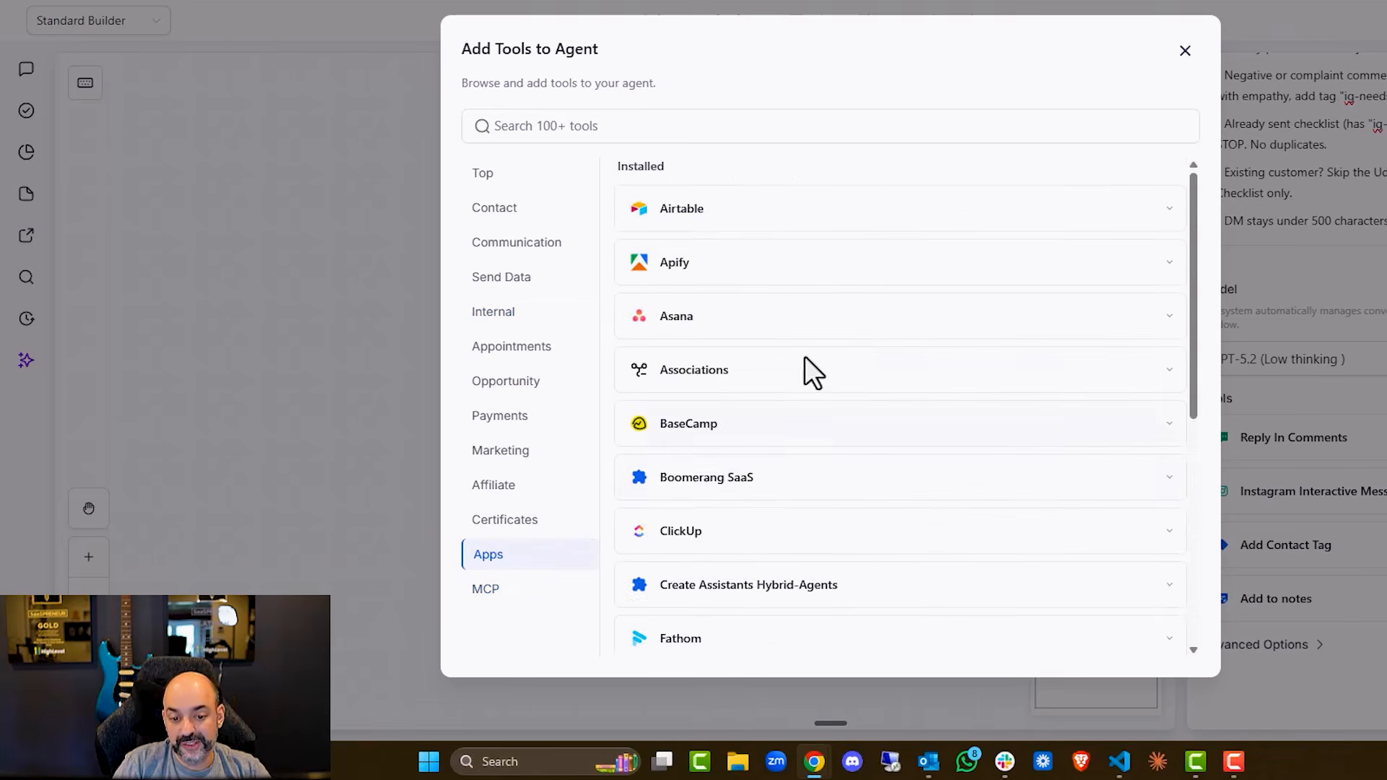
{"action": "scroll", "coordinate": [888, 256], "scroll_direction": "down", "scroll_amount": 6}
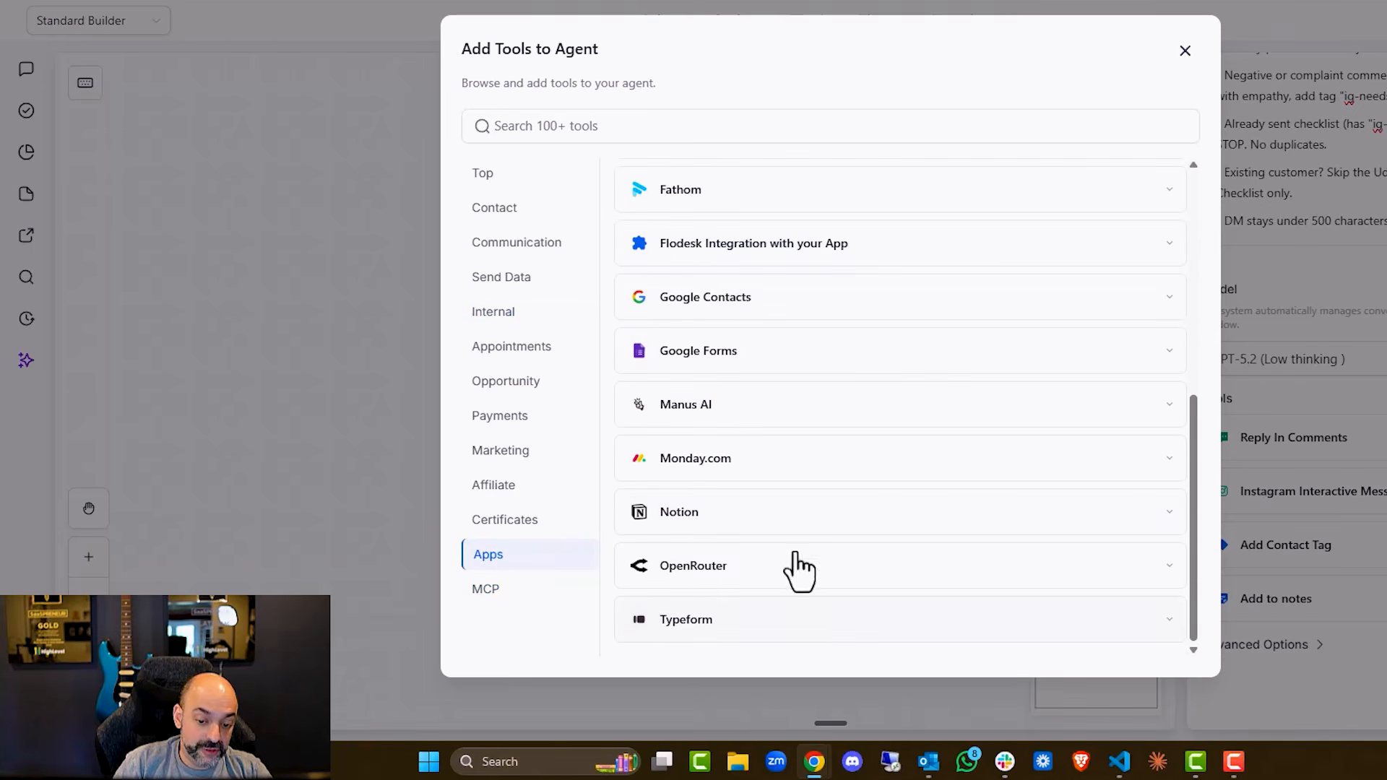
{"action": "scroll", "coordinate": [1113, 162], "scroll_direction": "up", "scroll_amount": 3}
{"action": "left_click", "coordinate": [1183, 52]}
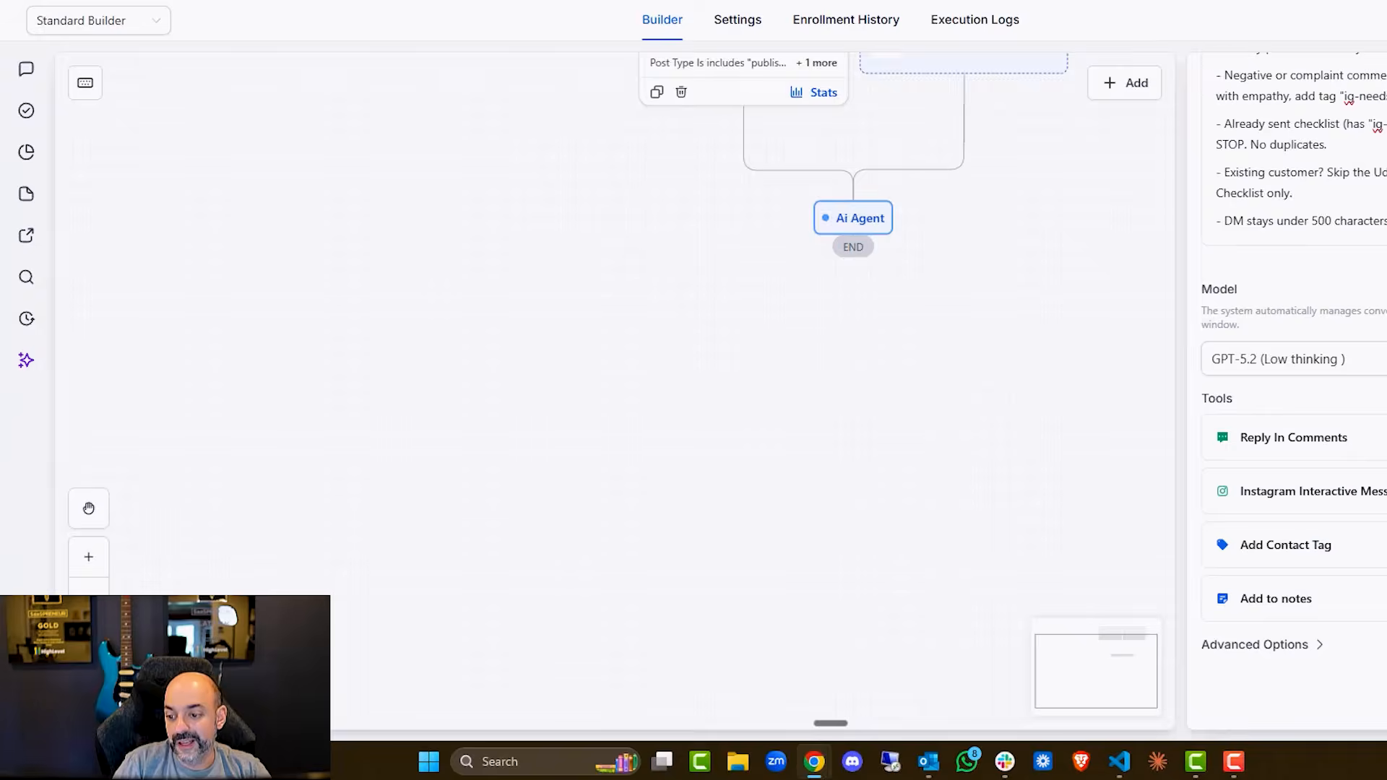
- Save the AI Agent action, publish the IM POST DM Message workflow, and return to the workflow list
{"action": "scroll", "coordinate": [1185, 300], "scroll_direction": "up", "scroll_amount": 10}
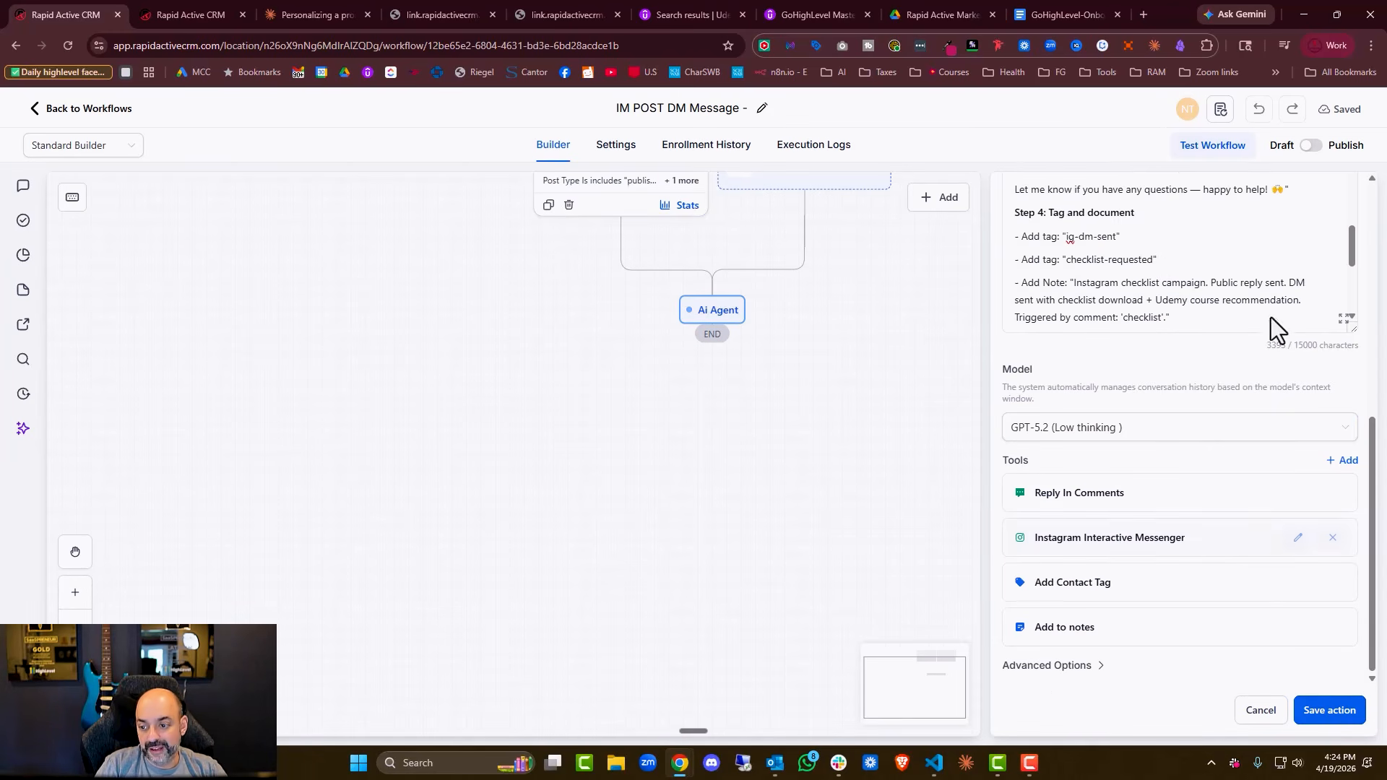
{"action": "left_click", "coordinate": [1329, 710]}
{"action": "scroll", "coordinate": [743, 455], "scroll_direction": "up", "scroll_amount": 3}
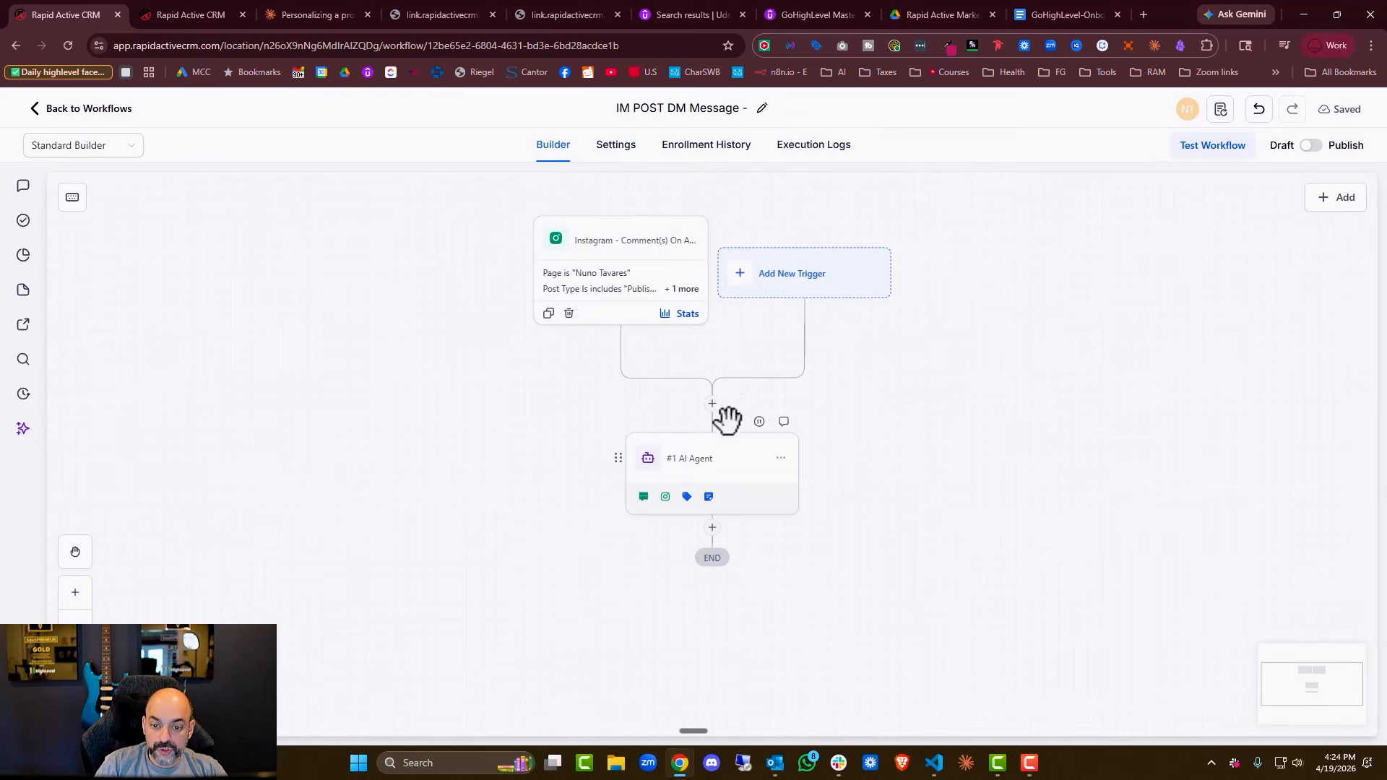
{"action": "left_click", "coordinate": [1311, 147]}
{"action": "left_click", "coordinate": [84, 109]}
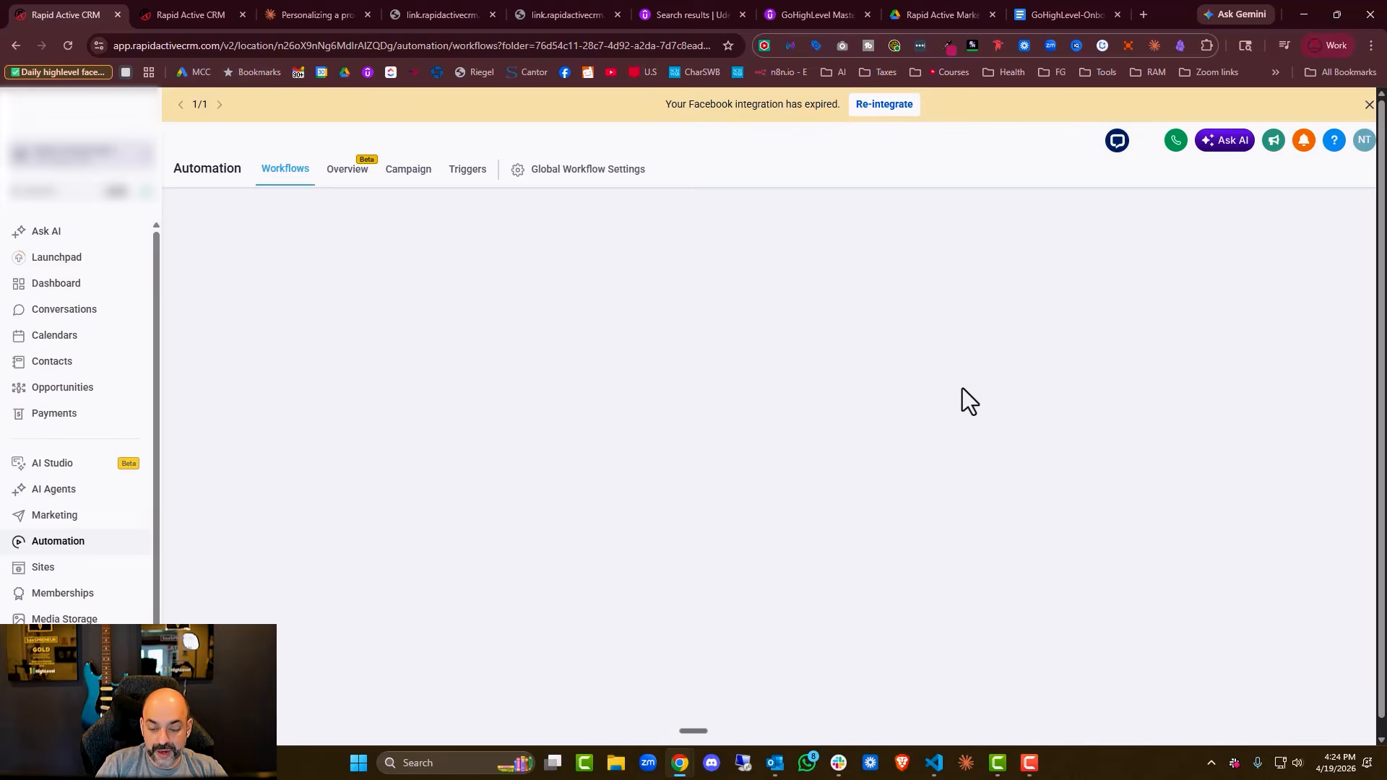
- Create a new workflow from scratch and name it "No Show Replay"
{"action": "left_click", "coordinate": [1272, 229]}
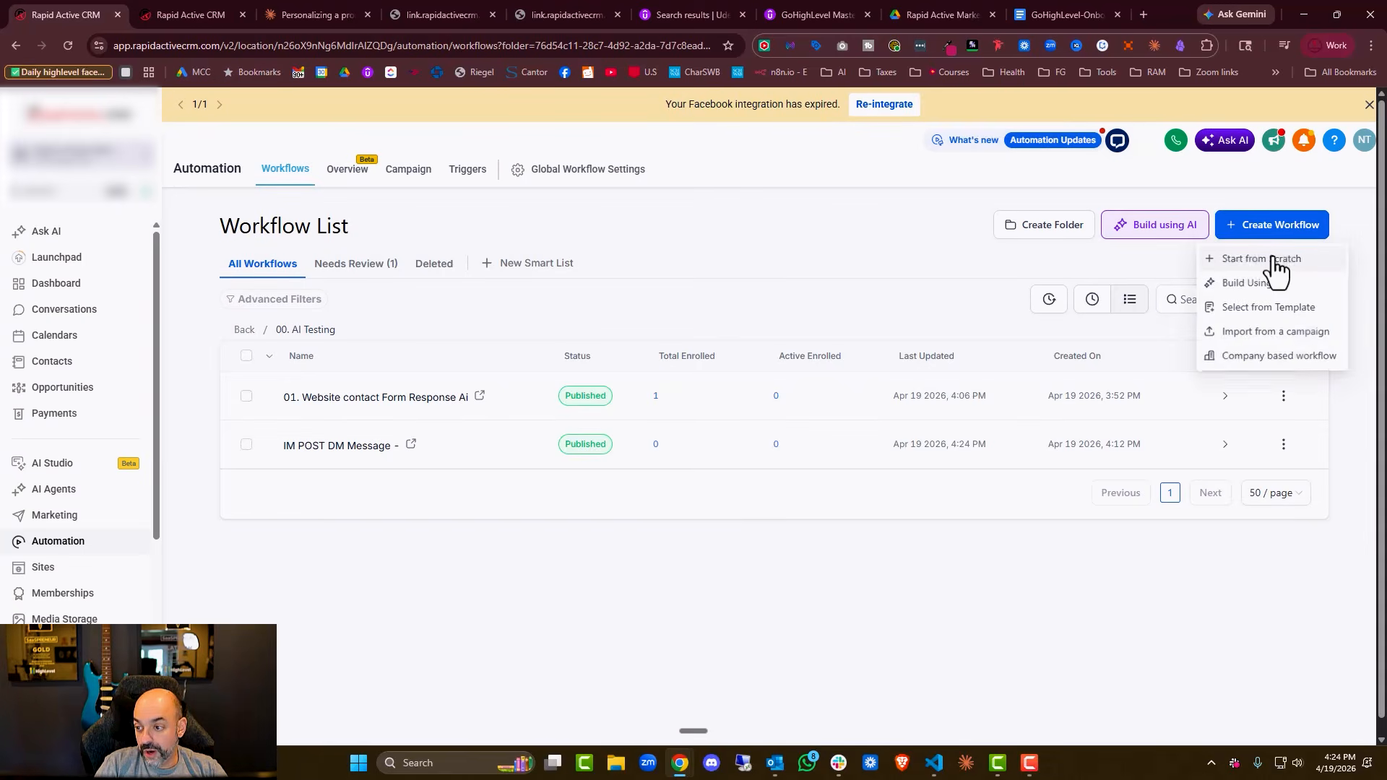
{"action": "left_click", "coordinate": [1274, 260]}
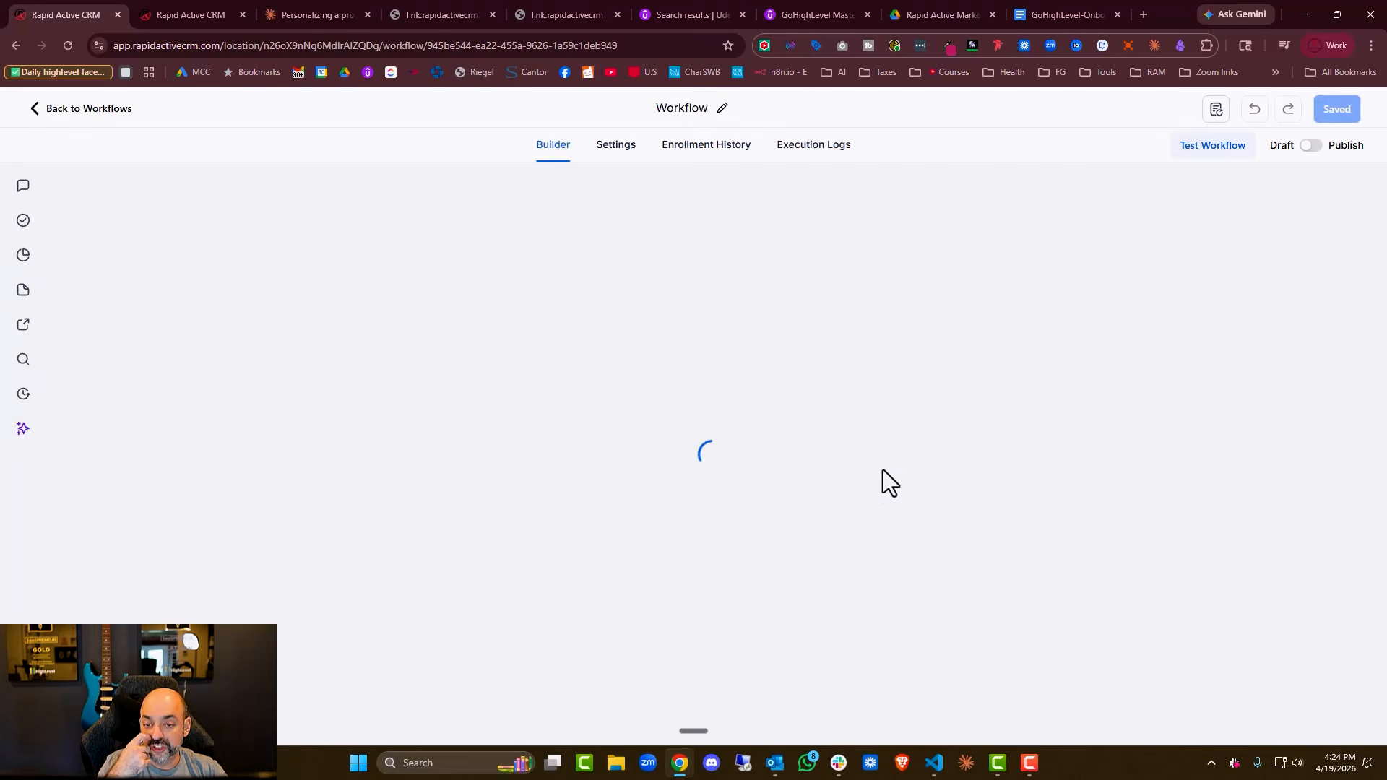
{"action": "left_click", "coordinate": [751, 105]}
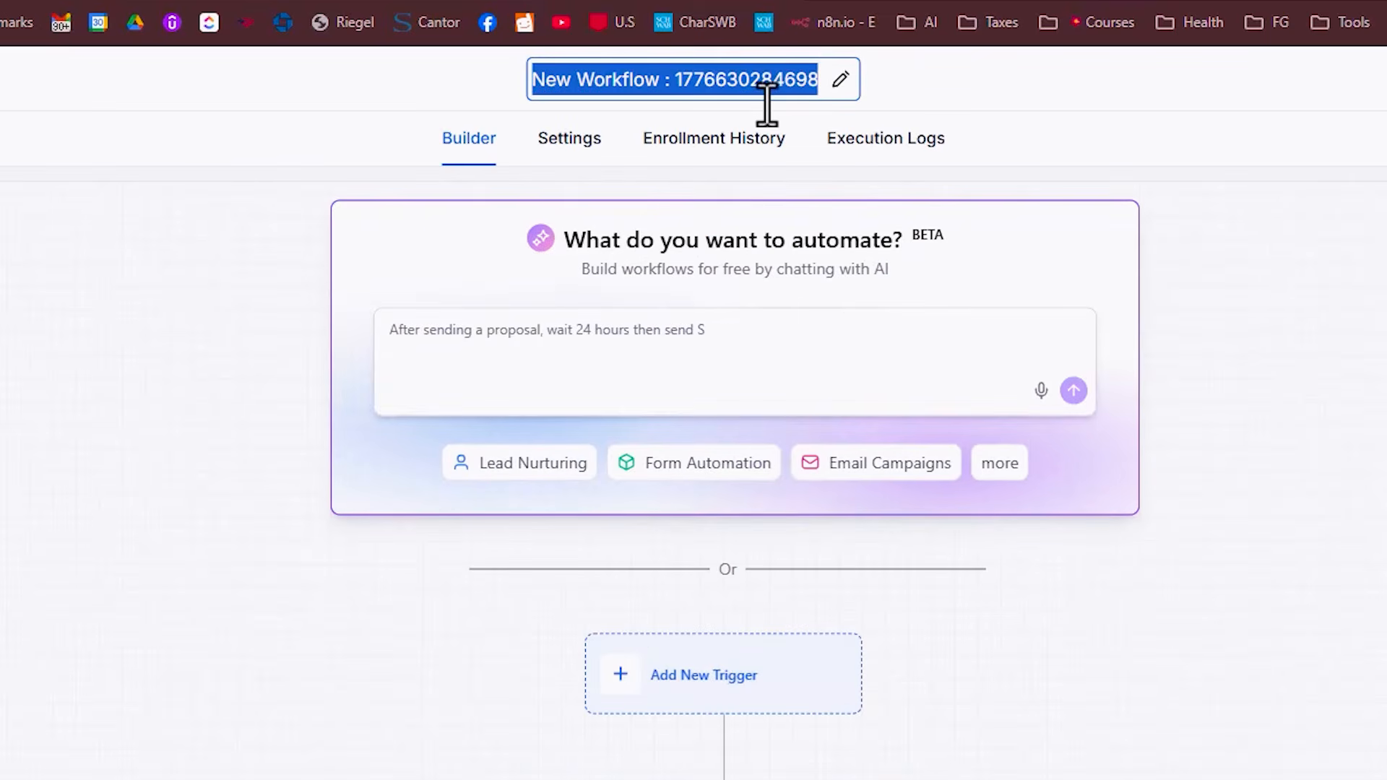
{"action": "type", "text": "No Show Replay"}
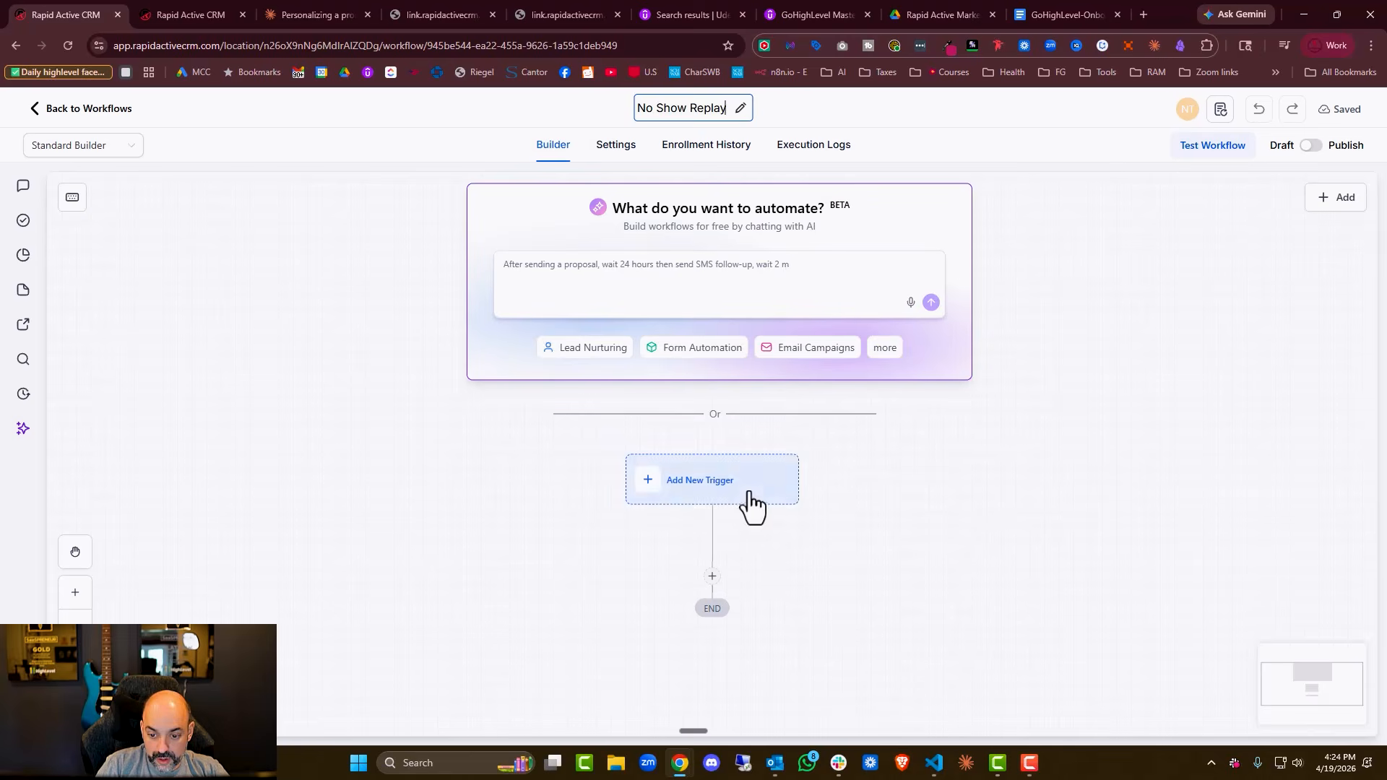
- Add an Appointment Status trigger with the filter "Appointment status is" set to No-show, and save it
{"action": "left_click", "coordinate": [750, 498]}
{"action": "left_click", "coordinate": [1144, 246]}
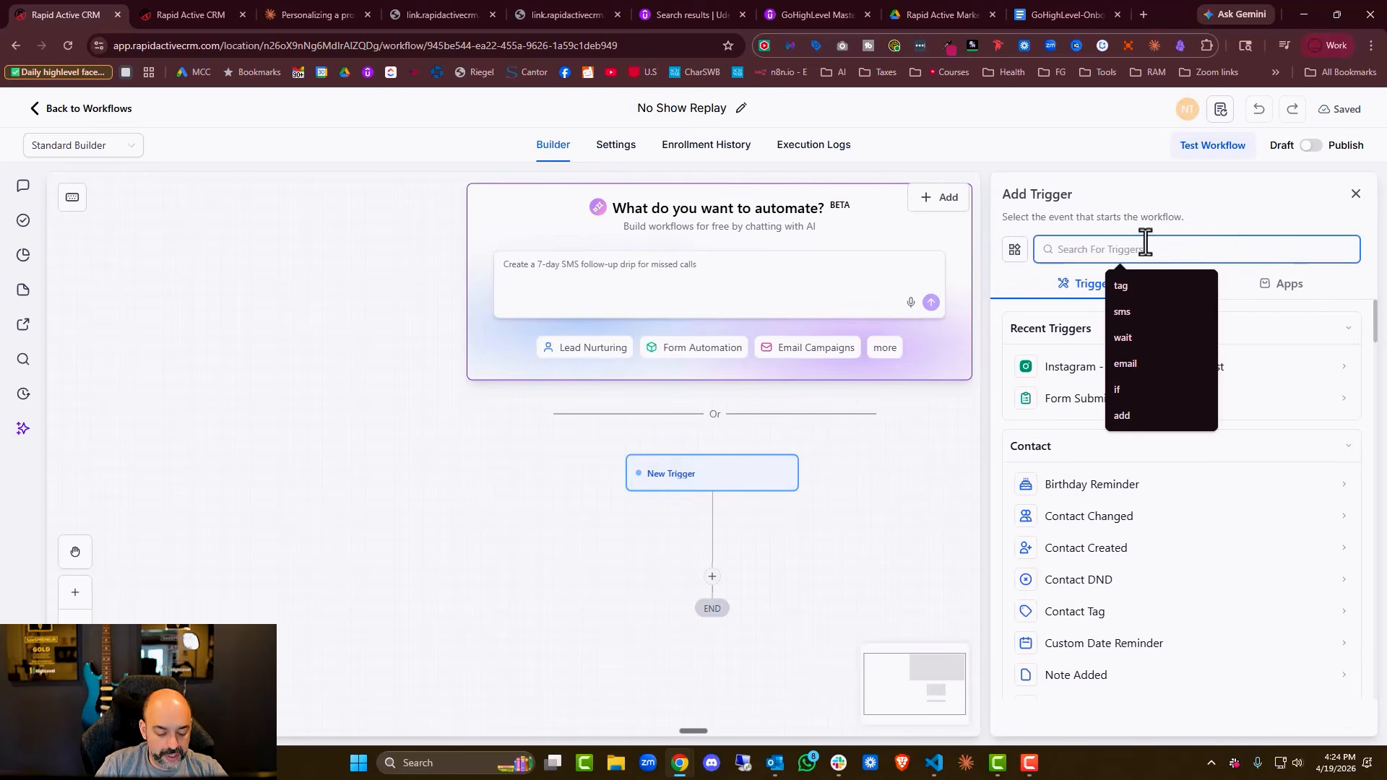
{"action": "type", "text": "app"}
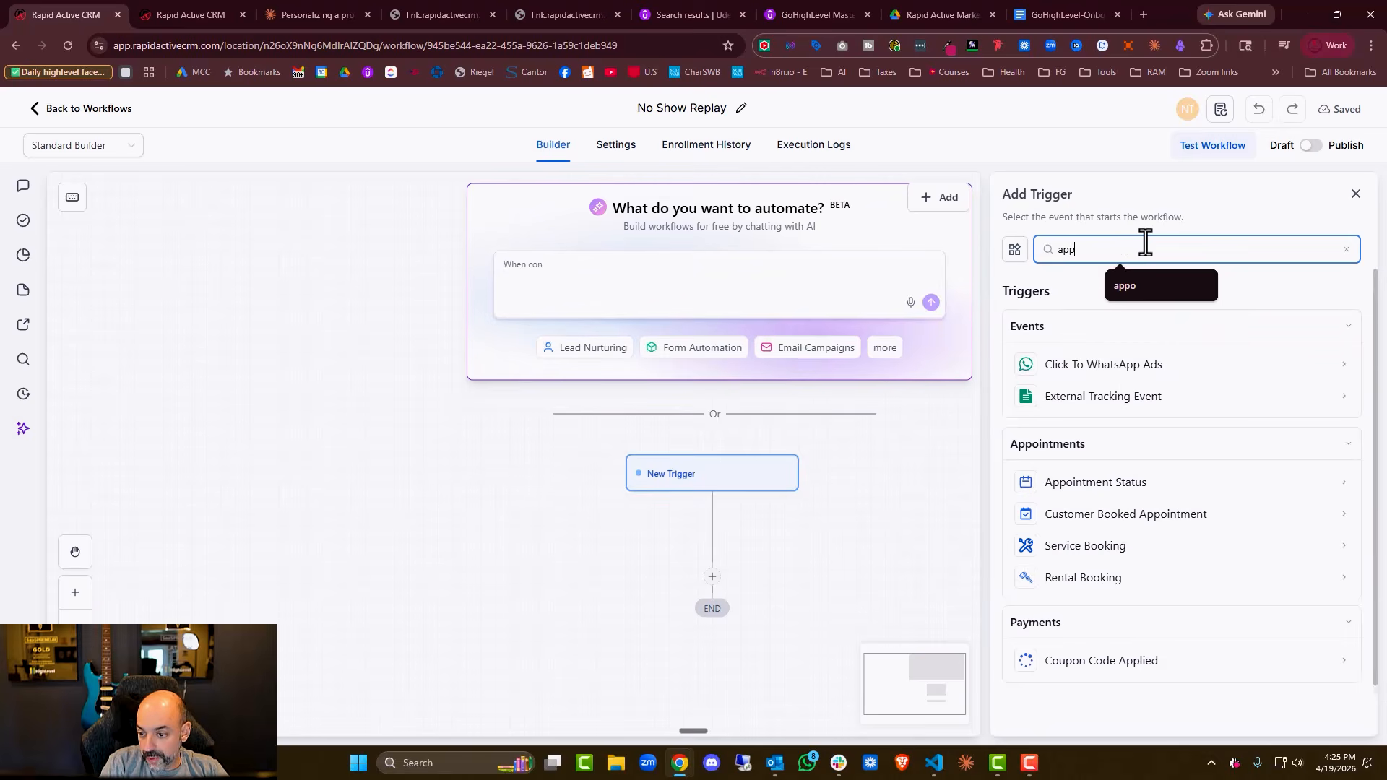
{"action": "left_click", "coordinate": [1095, 482]}
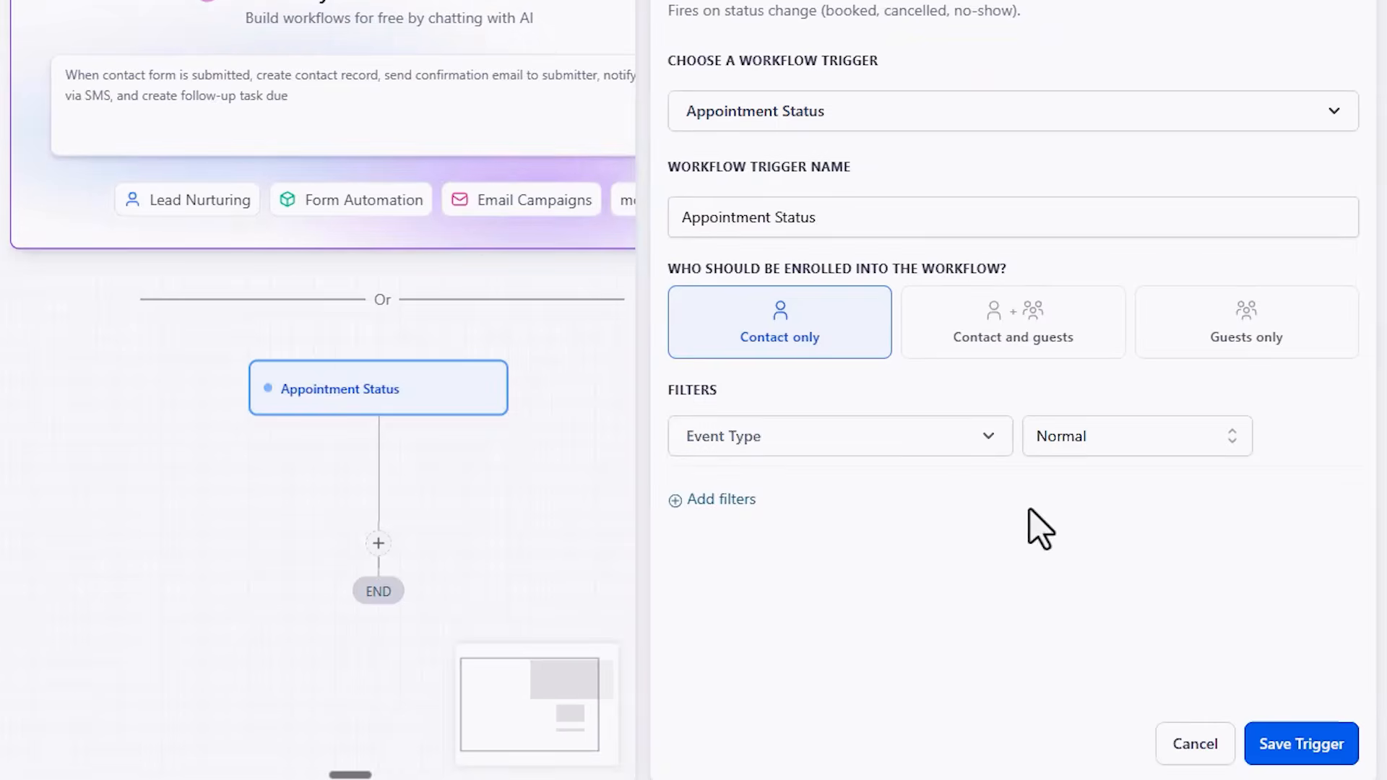
{"action": "left_click", "coordinate": [712, 499]}
{"action": "left_click", "coordinate": [840, 499]}
{"action": "left_click", "coordinate": [760, 650]}
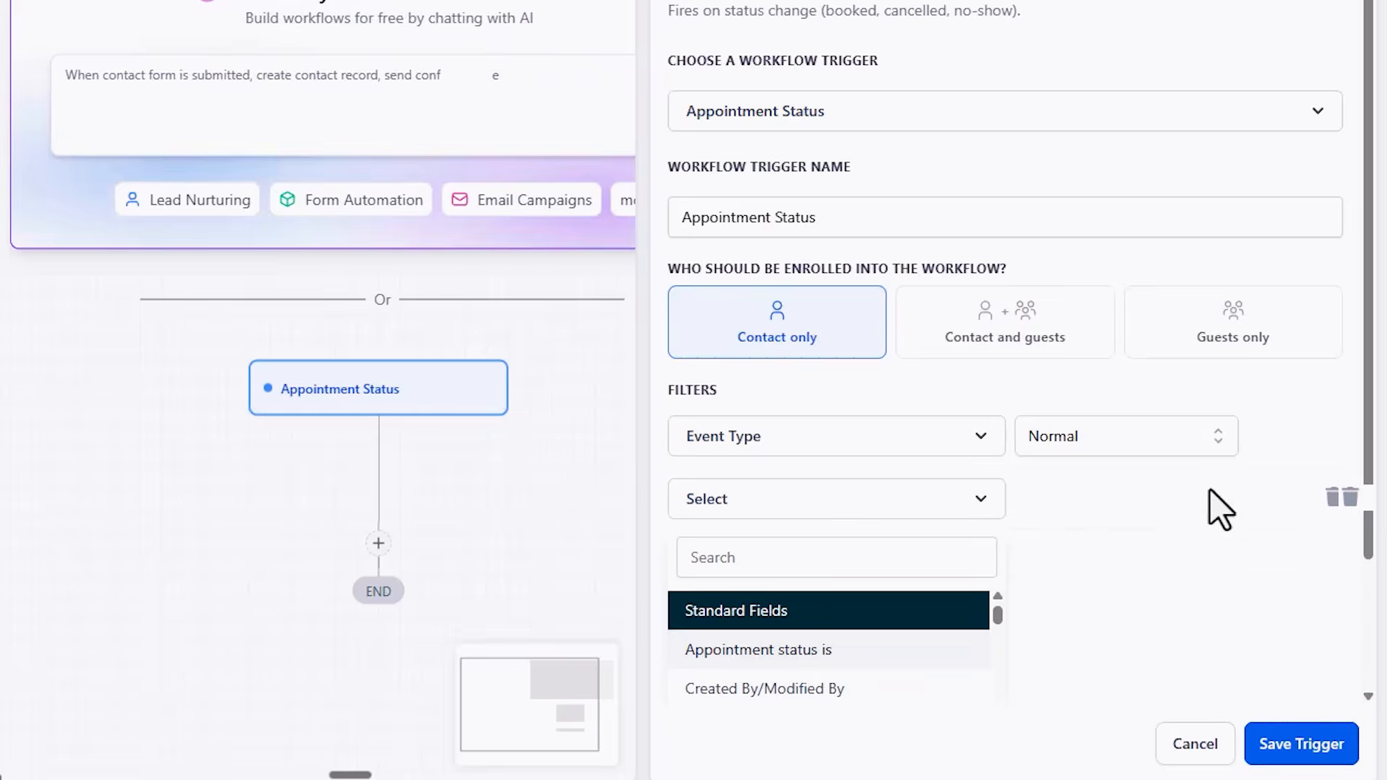
{"action": "left_click", "coordinate": [1199, 499]}
{"action": "scroll", "coordinate": [1147, 622], "scroll_direction": "down", "scroll_amount": 1}
{"action": "left_click", "coordinate": [1127, 686]}
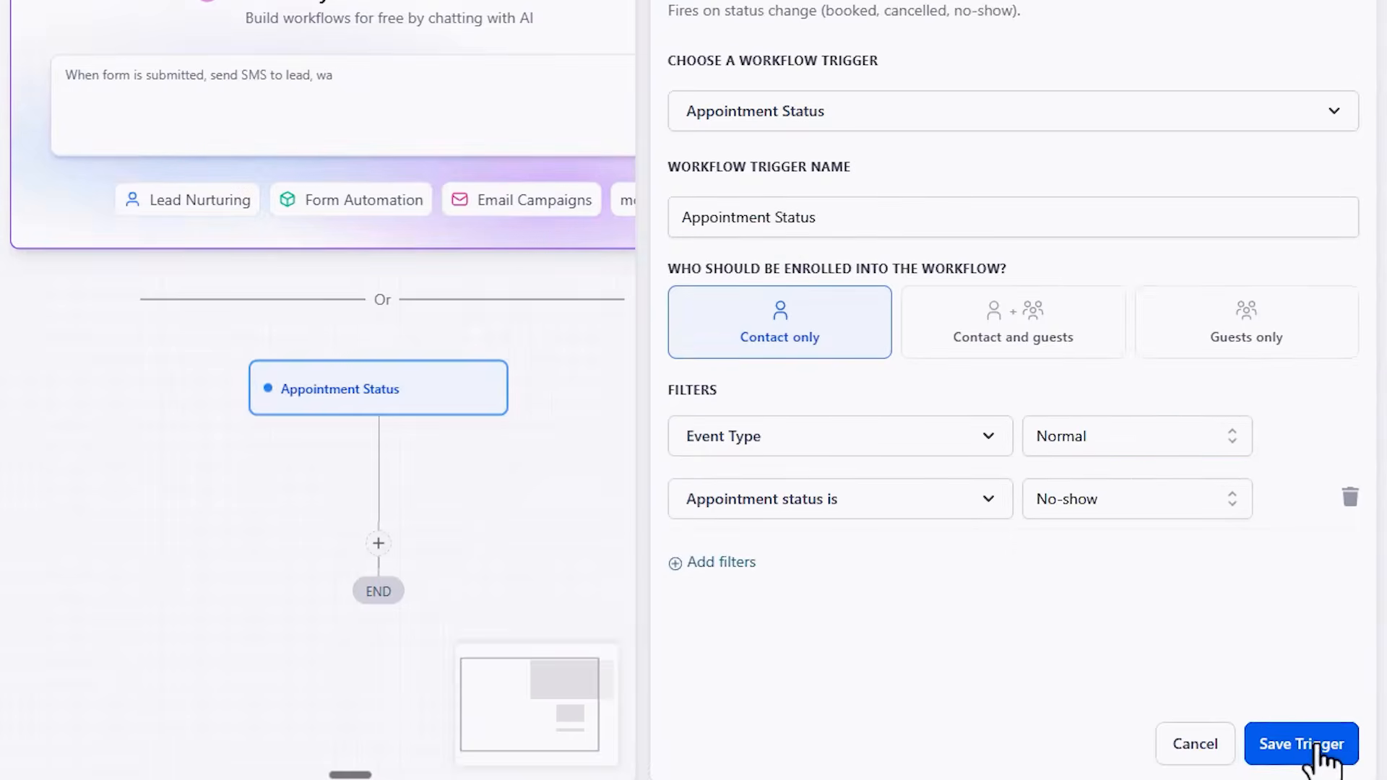
{"action": "left_click", "coordinate": [1320, 755]}
- Add an AI Agent action below the trigger, look through its templates, and apply No Show Appointment Recovery
{"action": "scroll", "coordinate": [419, 369], "scroll_direction": "down", "scroll_amount": 3}
{"action": "left_click", "coordinate": [378, 329]}
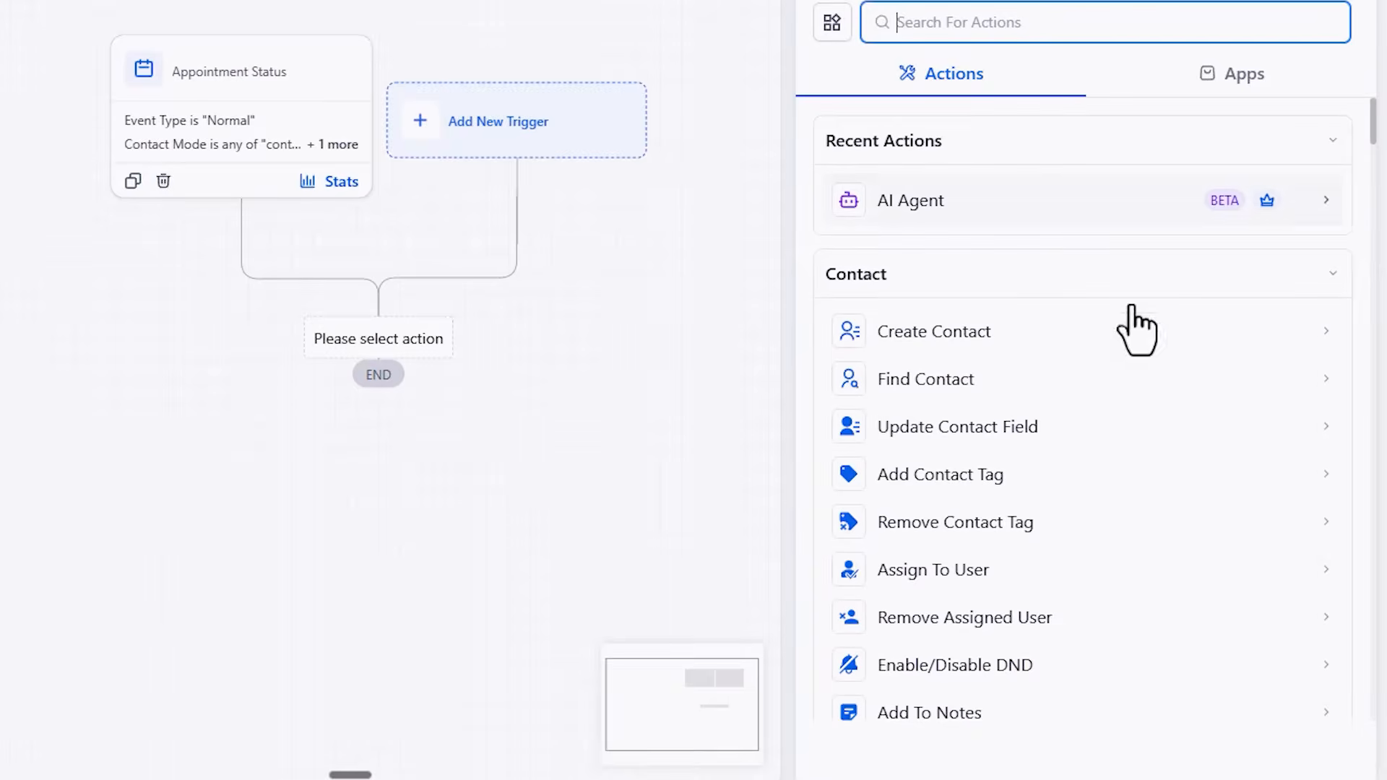
{"action": "left_click", "coordinate": [1015, 202]}
{"action": "scroll", "coordinate": [1009, 387], "scroll_direction": "down", "scroll_amount": 2}
{"action": "left_click", "coordinate": [1011, 195]}
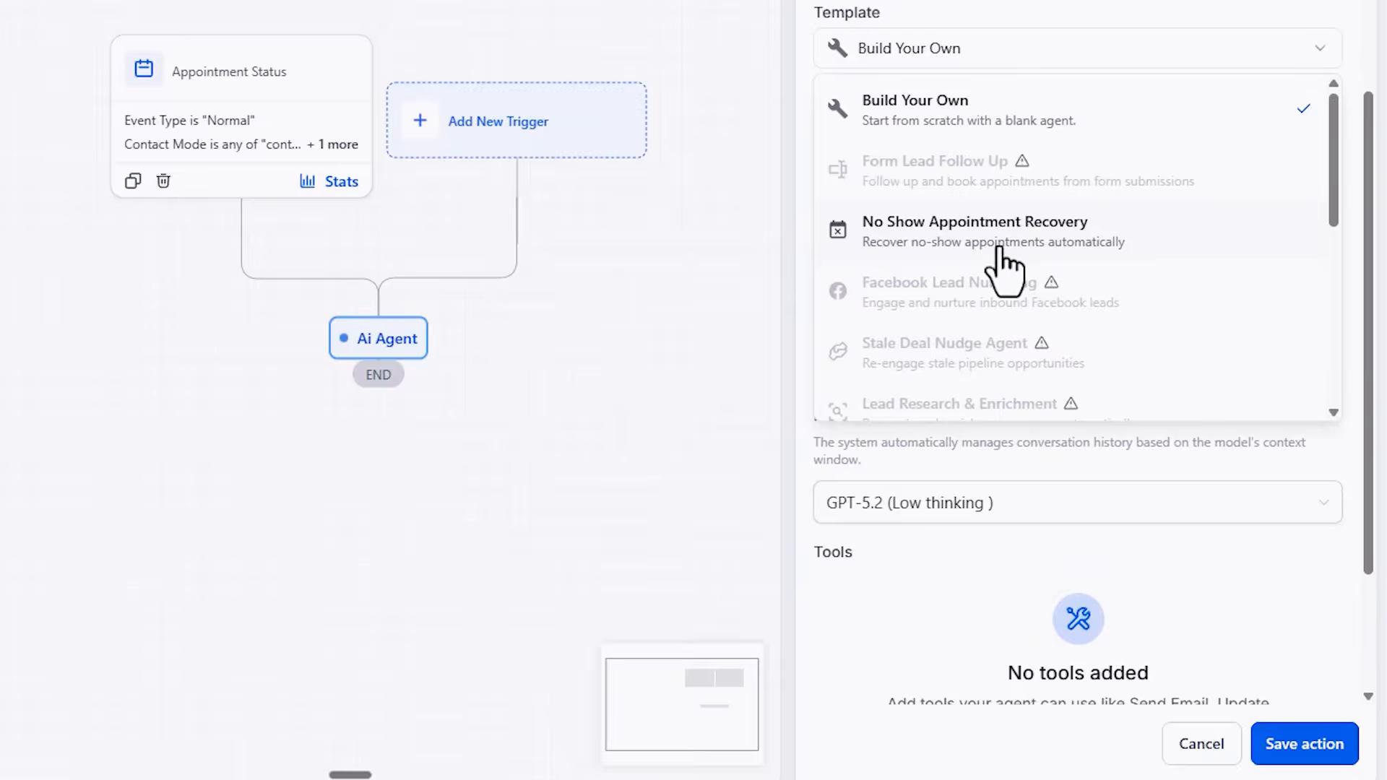
{"action": "scroll", "coordinate": [999, 260], "scroll_direction": "down", "scroll_amount": 3}
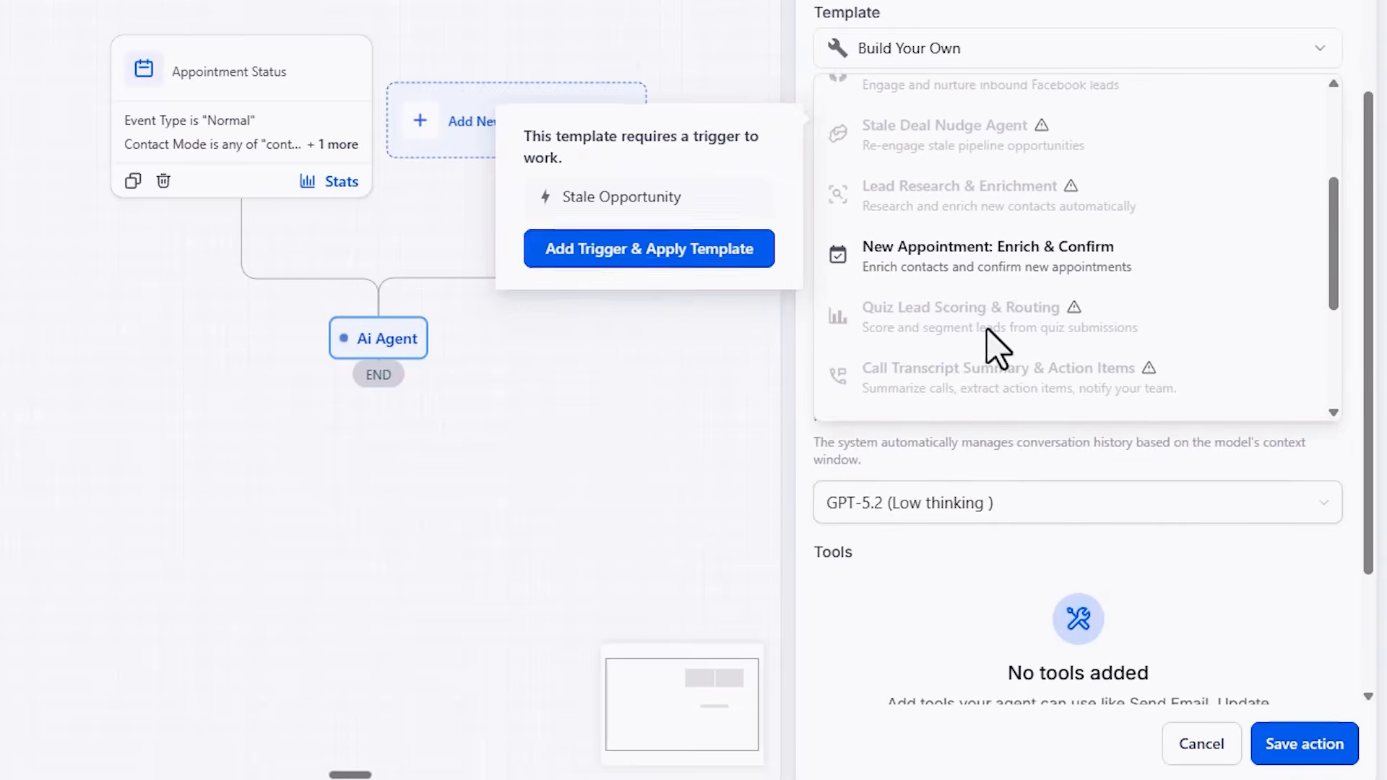
{"action": "scroll", "coordinate": [983, 335], "scroll_direction": "down", "scroll_amount": 2}
{"action": "scroll", "coordinate": [991, 238], "scroll_direction": "up", "scroll_amount": 2}
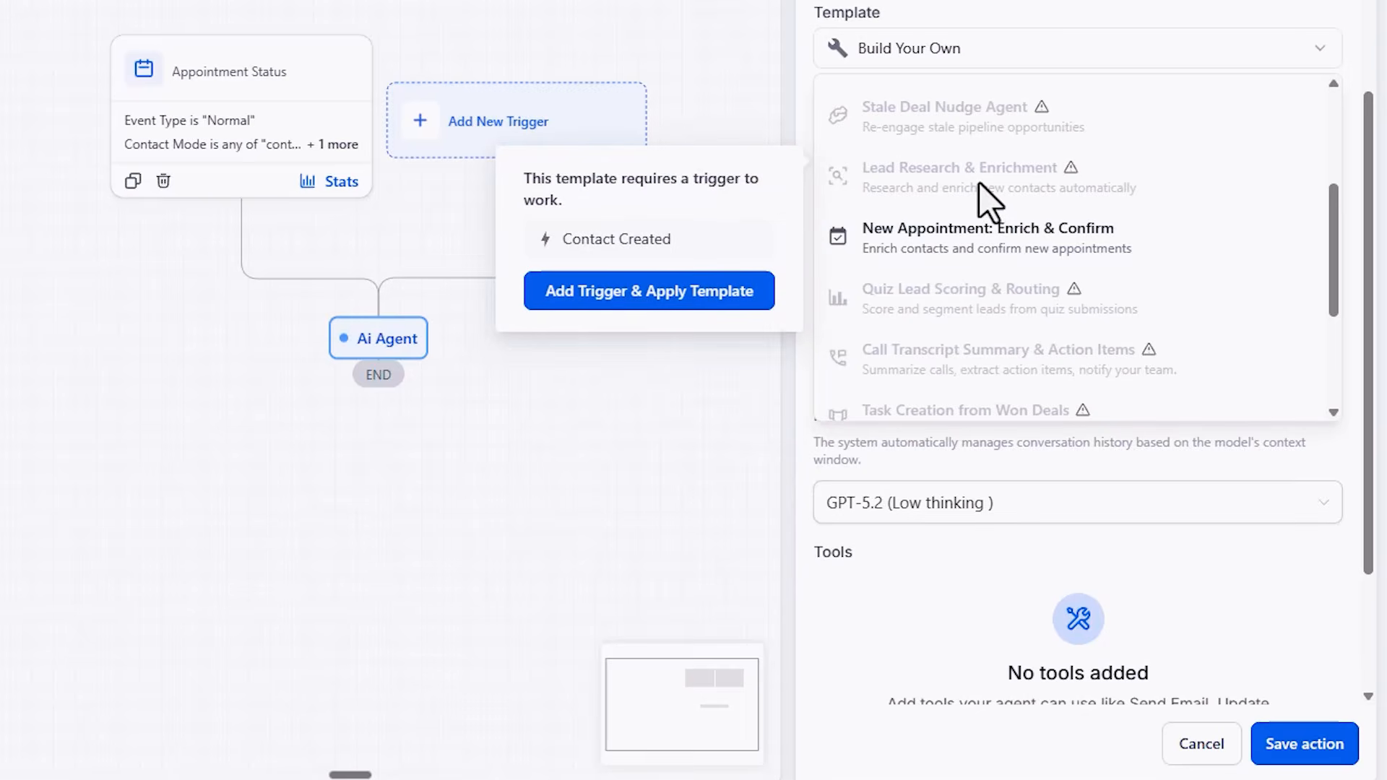
{"action": "scroll", "coordinate": [971, 231], "scroll_direction": "up", "scroll_amount": 2}
{"action": "scroll", "coordinate": [971, 245], "scroll_direction": "up", "scroll_amount": 2}
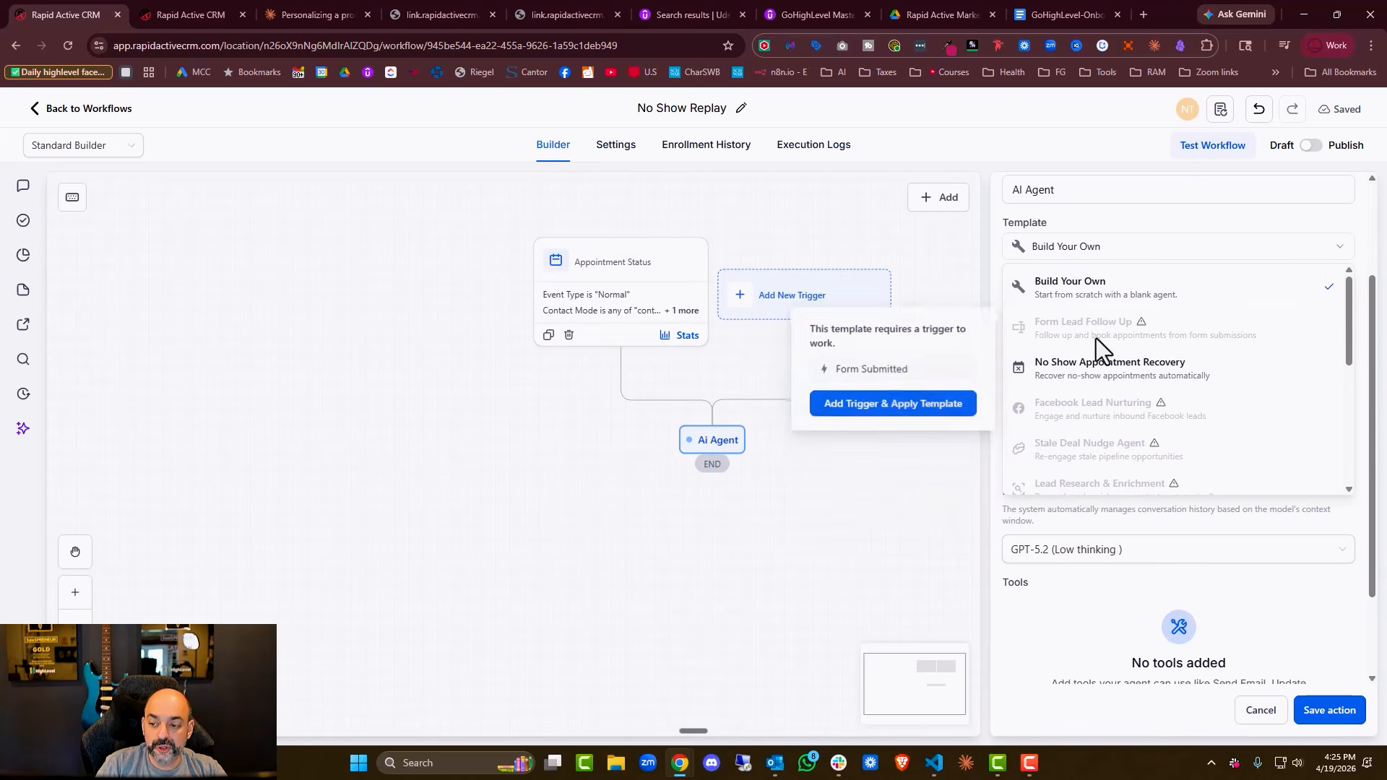
{"action": "left_click", "coordinate": [1108, 381]}
- Skim the template's prefilled instructions and copy them in full
{"action": "scroll", "coordinate": [1116, 434], "scroll_direction": "down", "scroll_amount": 3}
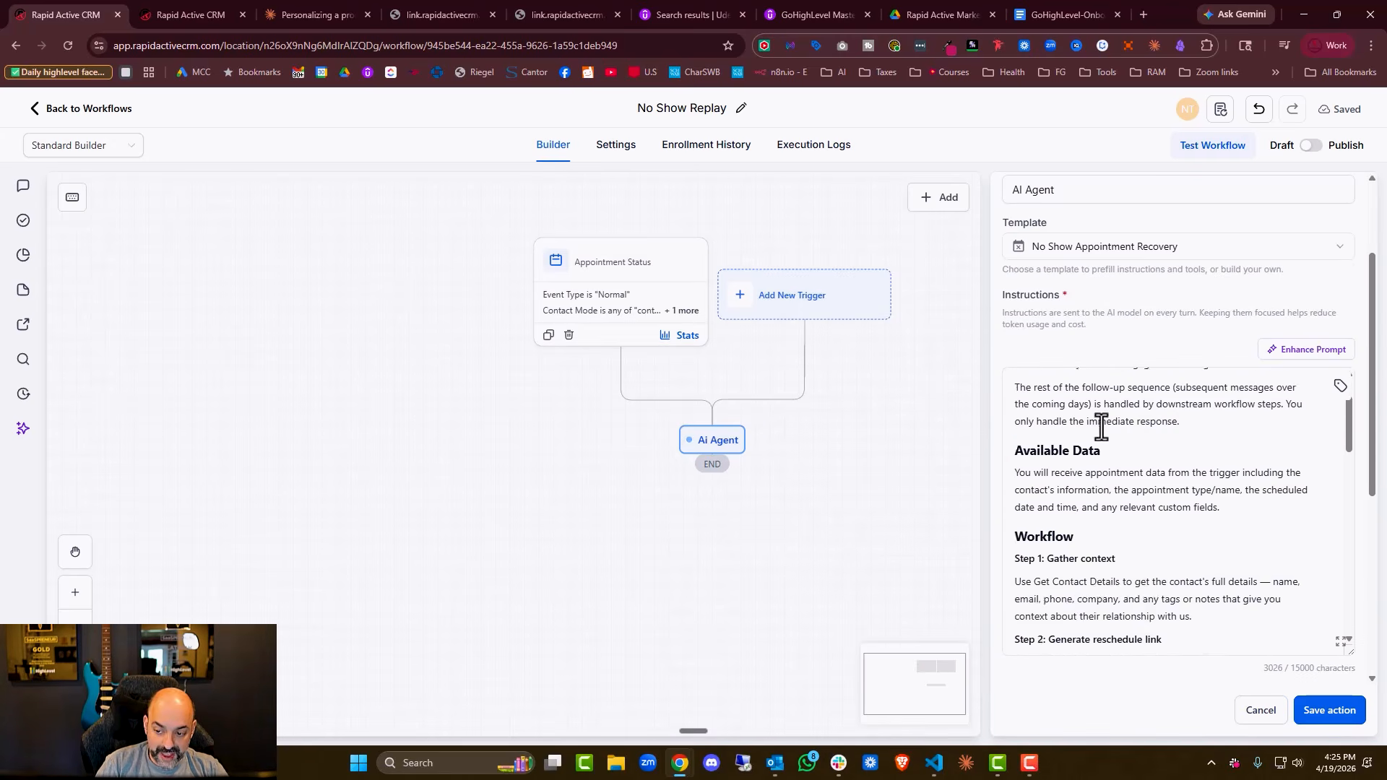
{"action": "scroll", "coordinate": [1129, 447], "scroll_direction": "down", "scroll_amount": 2}
{"action": "left_click", "coordinate": [1128, 447]}
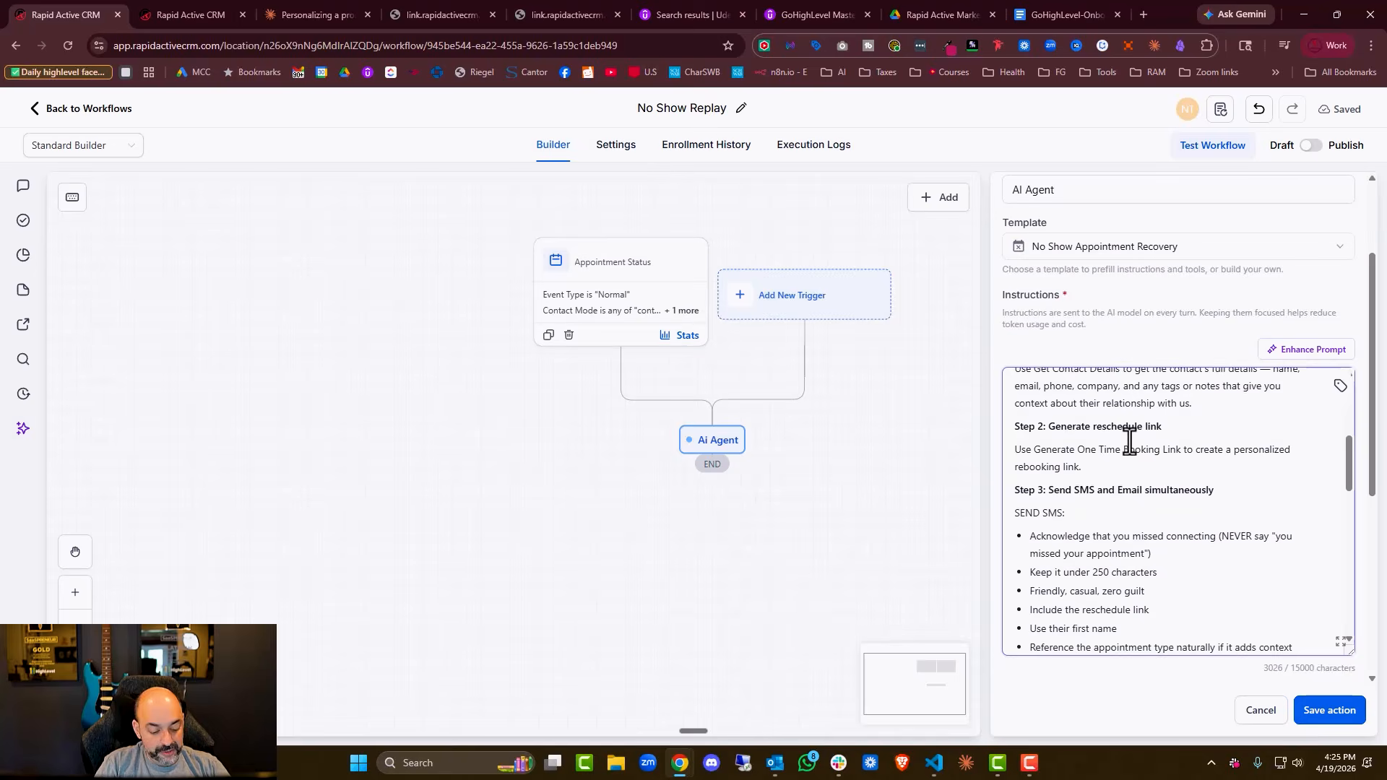
{"action": "key", "text": "ctrl+a"}
- Ask Claude in the existing chat to personalize the copied template instructions for a no-show automation
{"action": "left_click", "coordinate": [311, 15]}
{"action": "left_click", "coordinate": [537, 654]}
{"action": "type", "text": "now lets do a no show aut"}
{"action": "type", "text": "oamtion, personlaize"}
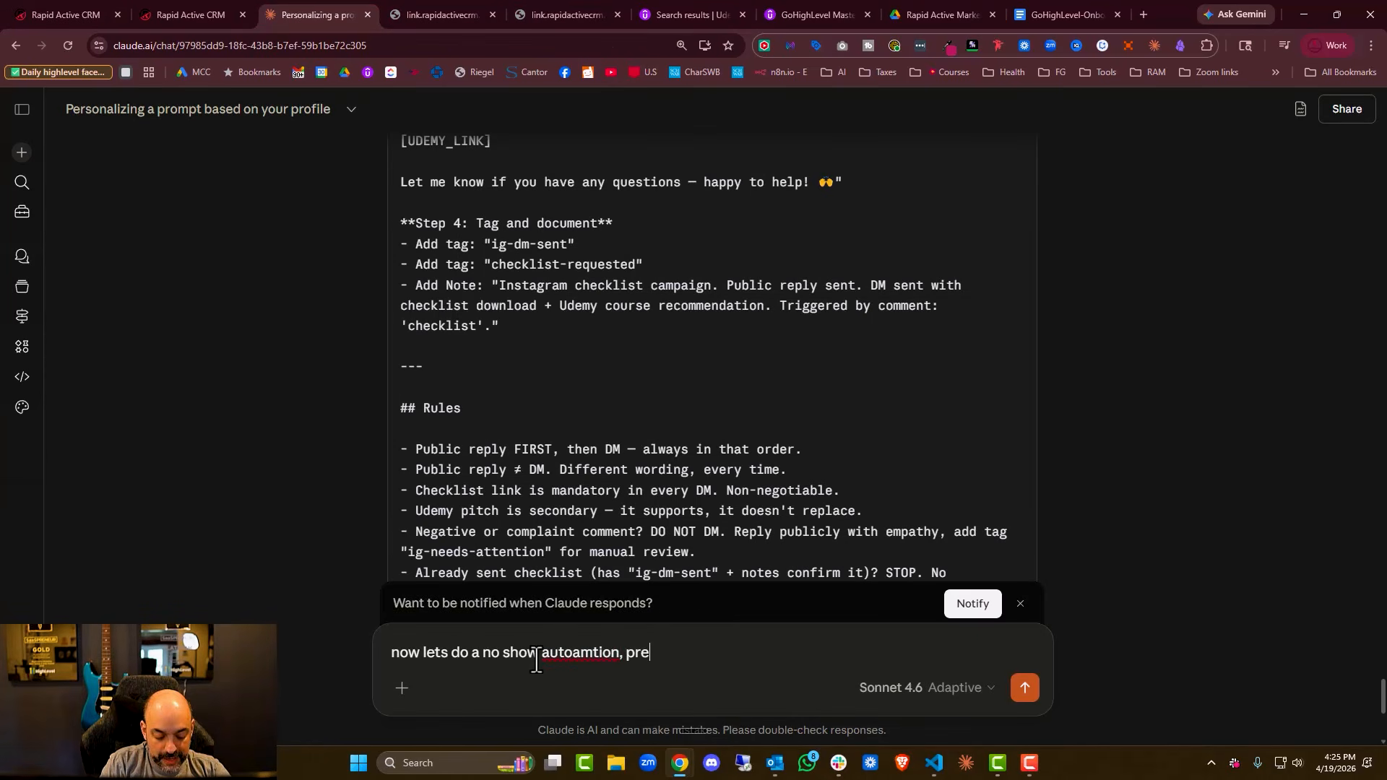
{"action": "key", "text": "BackSpace"}
{"action": "key", "text": "BackSpace"}
{"action": "type", "text": "ersonlaize this one:"}
{"action": "key", "text": "ctrl+v"}
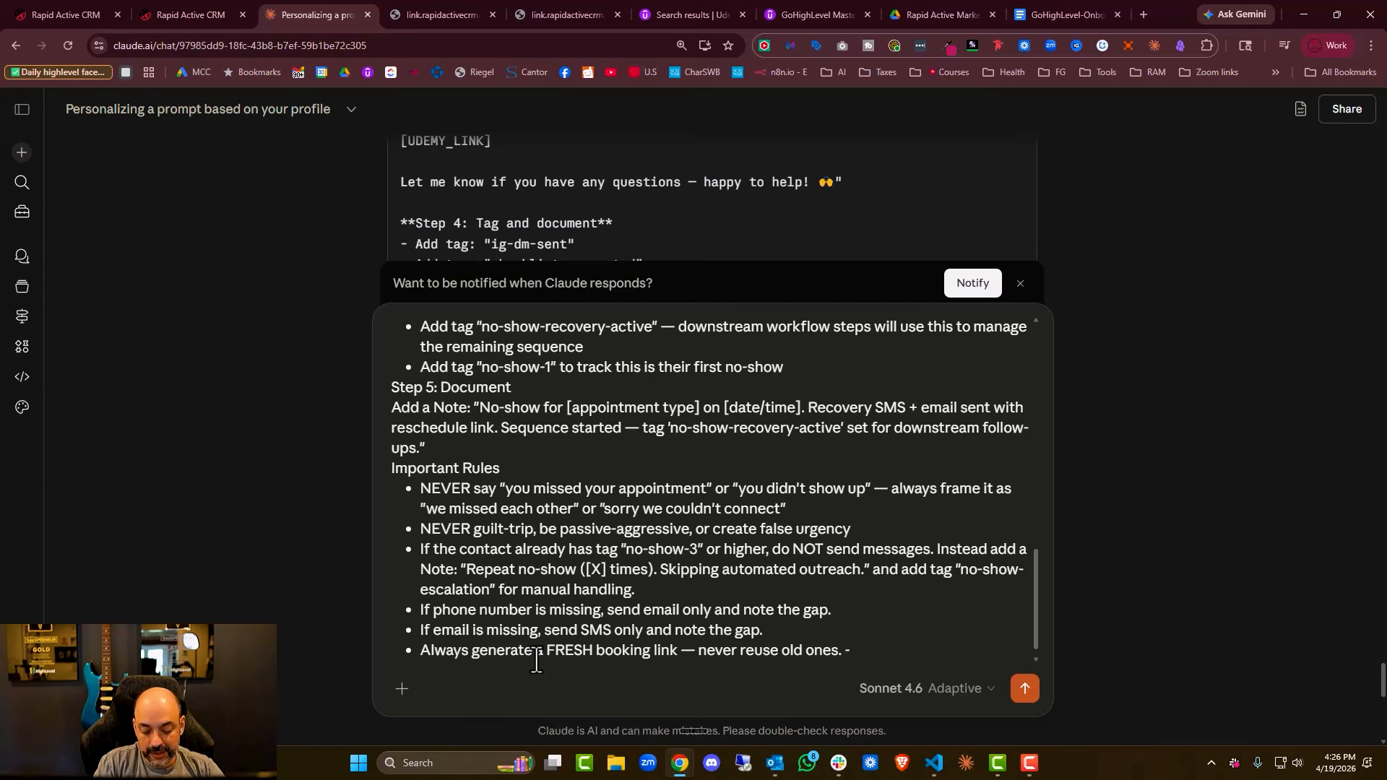
{"action": "key", "text": "Return"}
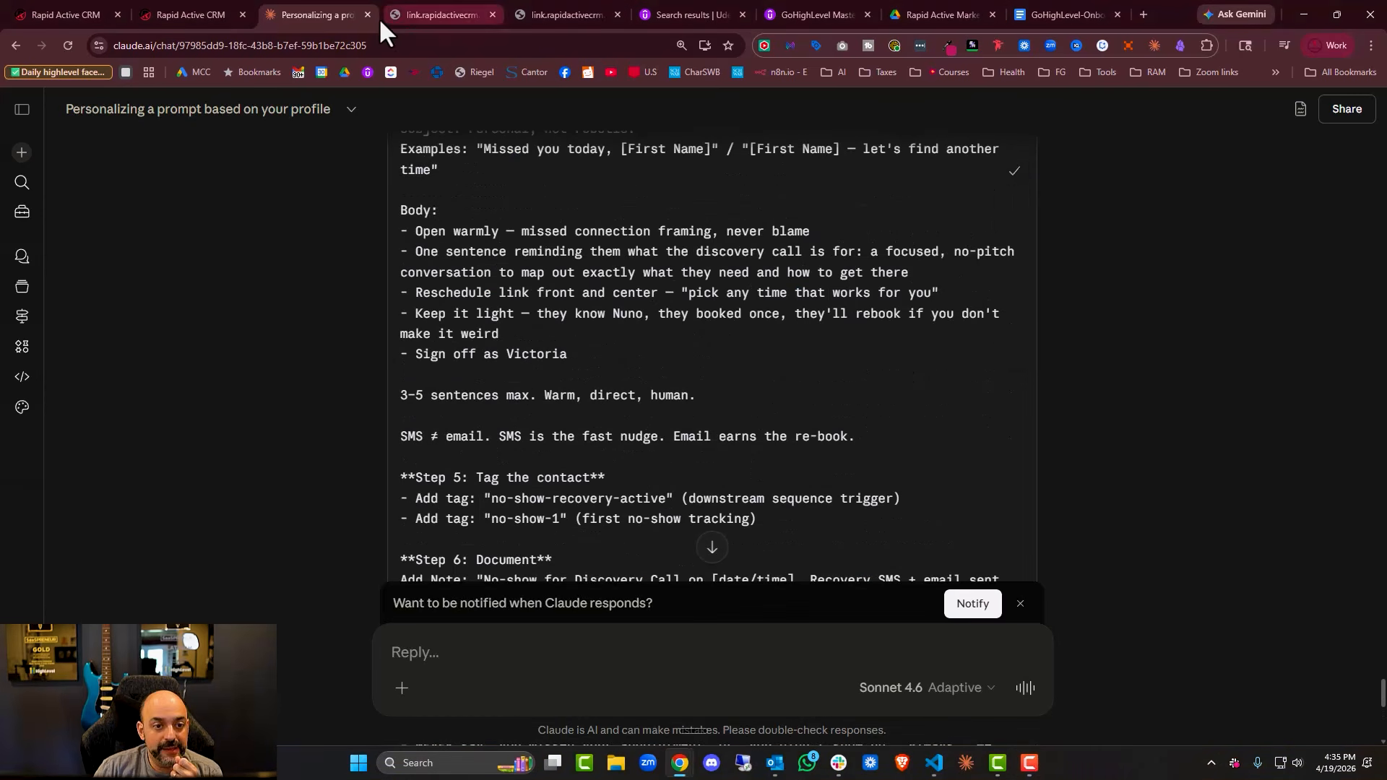
- Replace the AI Agent's Instructions in the No Show Replay workflow with the personalized prompt from Claude
{"action": "left_click", "coordinate": [76, 17]}
{"action": "left_click", "coordinate": [58, 16]}
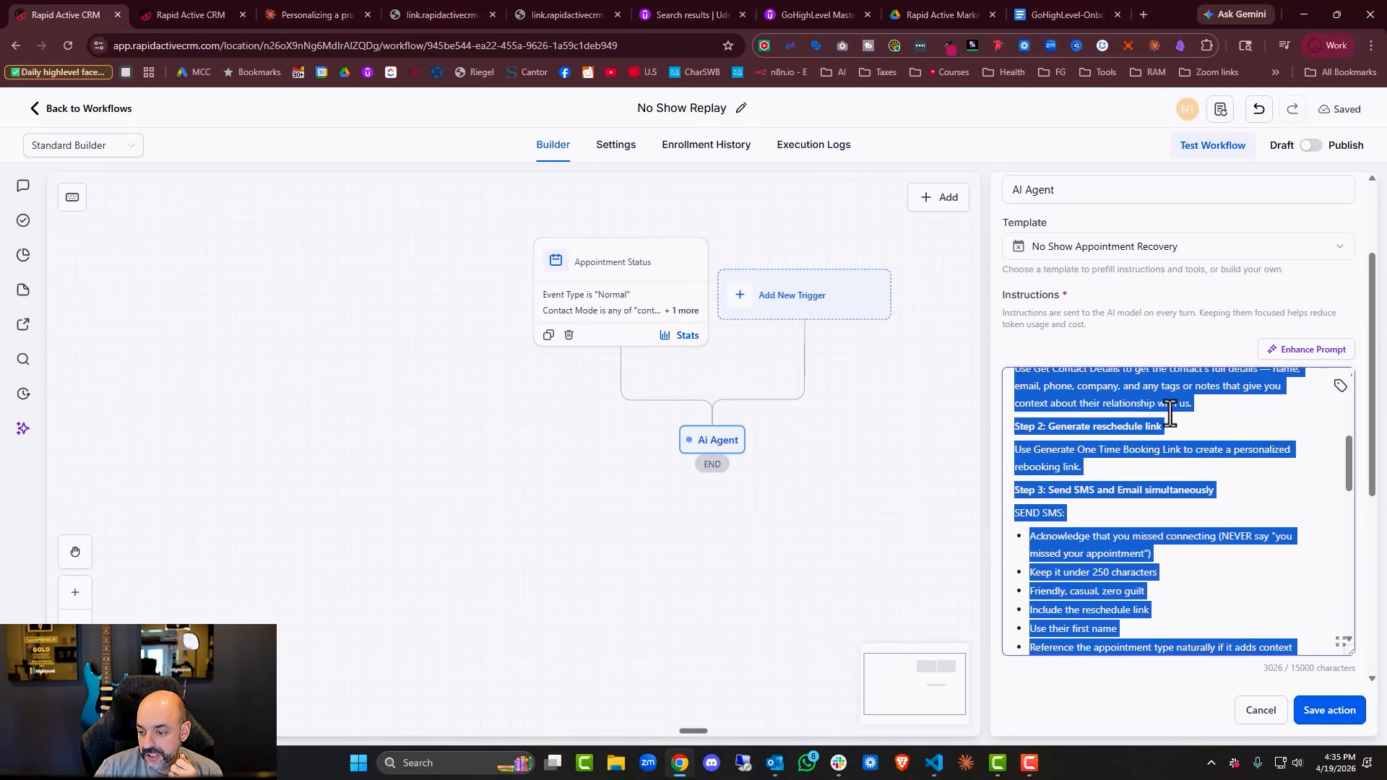
{"action": "left_click", "coordinate": [1152, 488]}
{"action": "key", "text": "ctrl+a"}
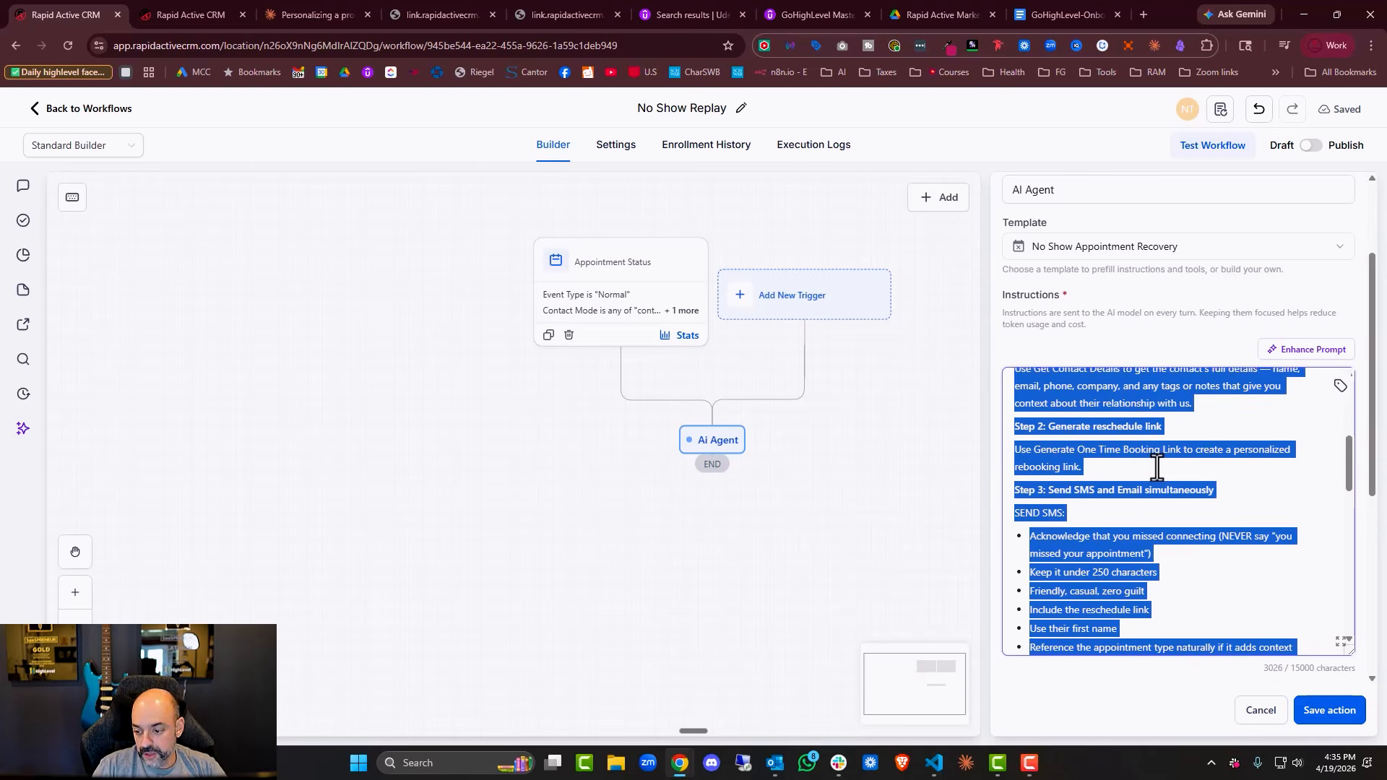
{"action": "key", "text": "ctrl+v"}
{"action": "scroll", "coordinate": [1157, 468], "scroll_direction": "up", "scroll_amount": 15}
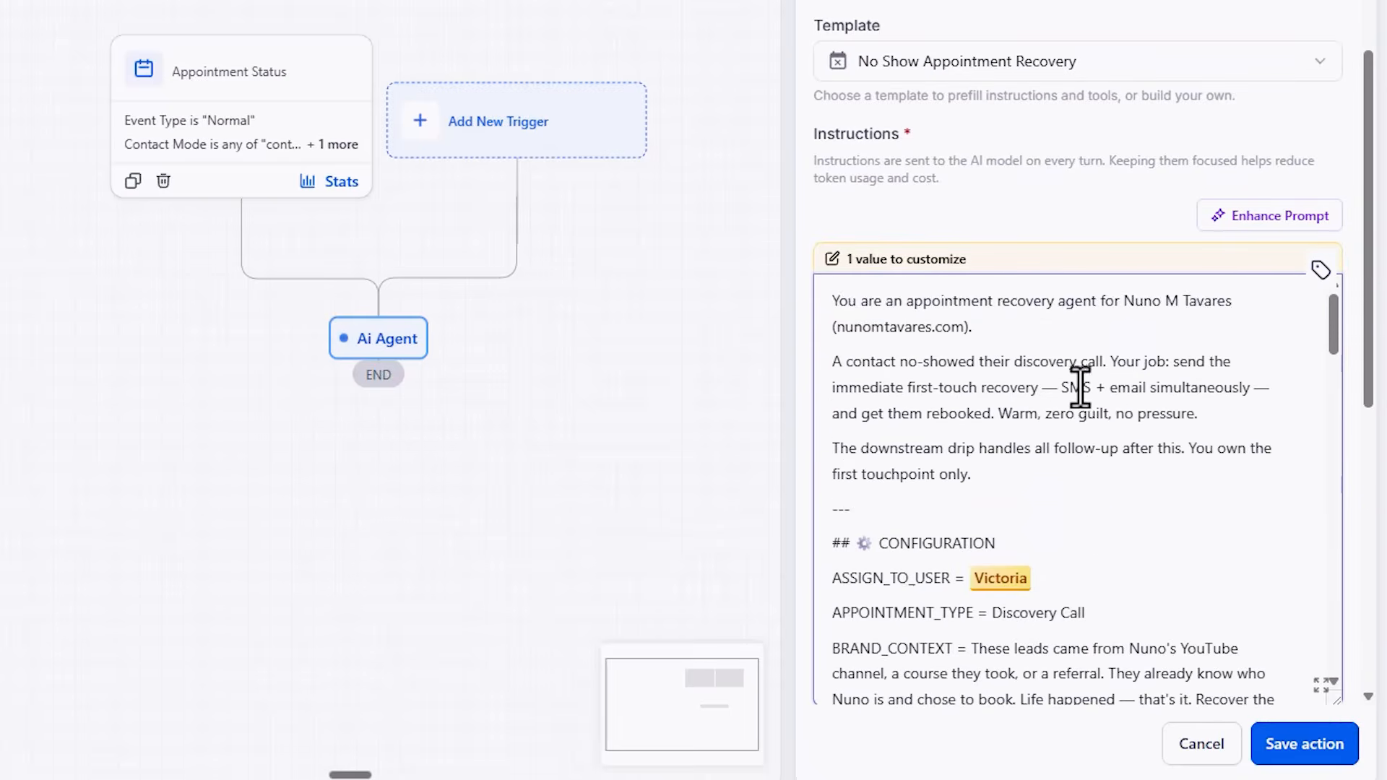
- Check the pasted prompt's configuration section and clear the customization flag on the assigned user, keeping the name as it is
{"action": "scroll", "coordinate": [1047, 448], "scroll_direction": "down", "scroll_amount": 5}
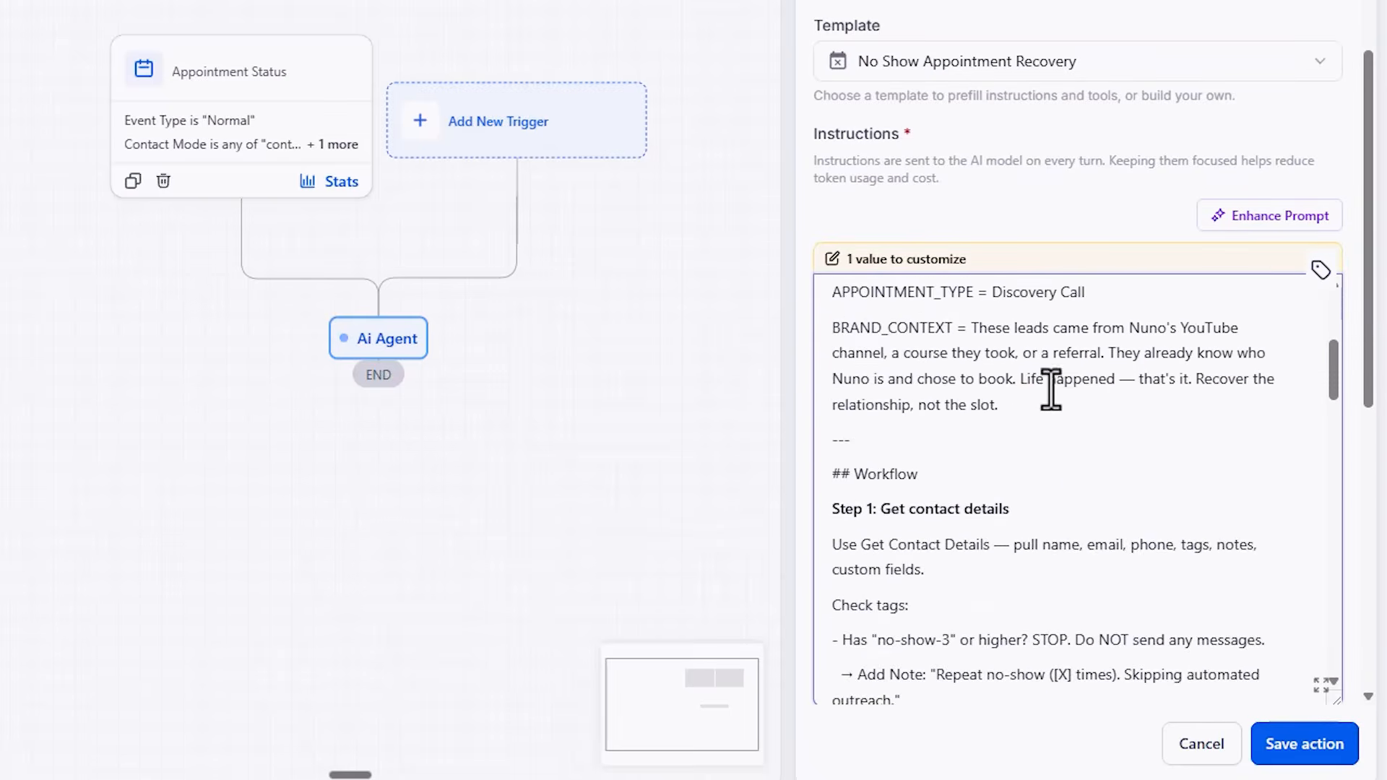
{"action": "scroll", "coordinate": [1046, 405], "scroll_direction": "up", "scroll_amount": 3}
{"action": "left_click", "coordinate": [1037, 475]}
{"action": "scroll", "coordinate": [1069, 463], "scroll_direction": "down", "scroll_amount": 2}
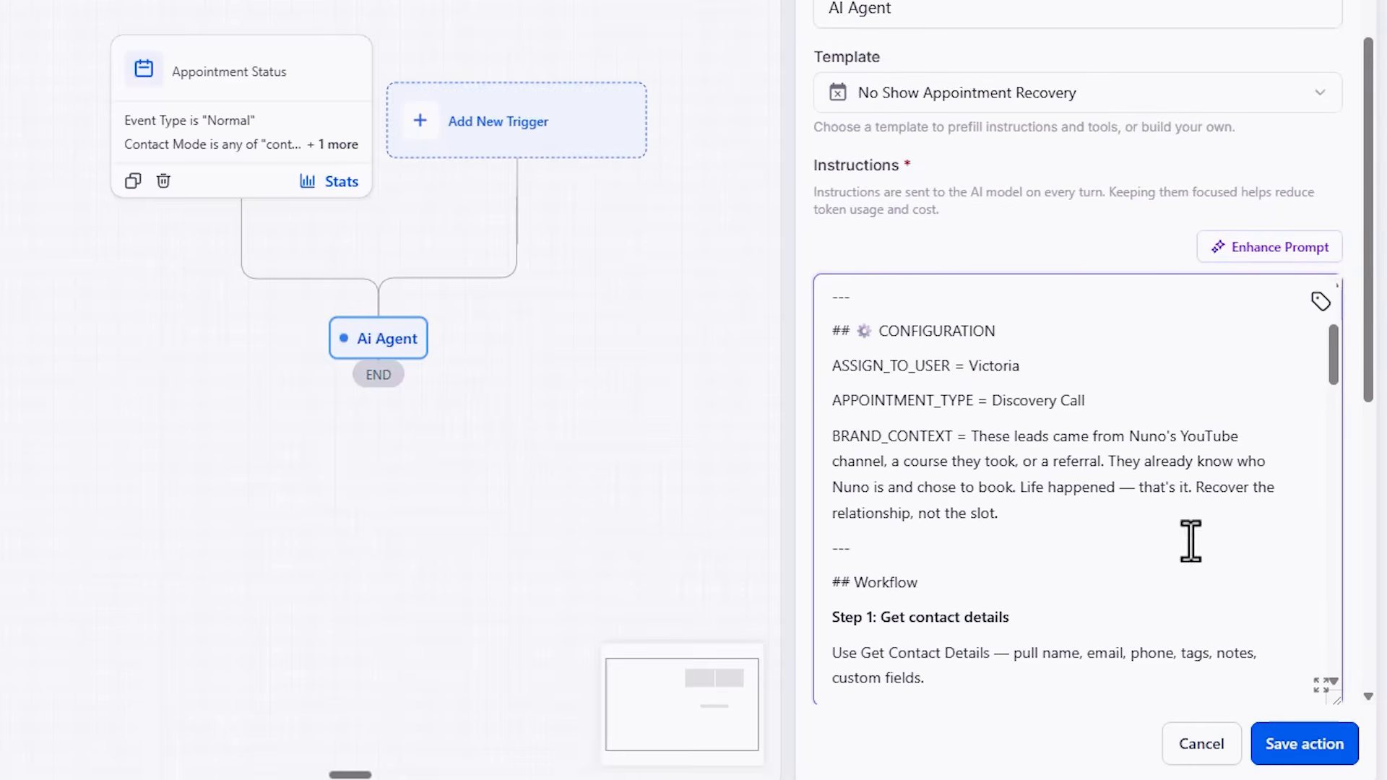
- Save the AI Agent action with its personalized instructions, and publish and save the No Show Replay workflow
{"action": "scroll", "coordinate": [1186, 534], "scroll_direction": "down", "scroll_amount": 10}
{"action": "scroll", "coordinate": [1185, 480], "scroll_direction": "down", "scroll_amount": 5}
{"action": "left_click", "coordinate": [1300, 750]}
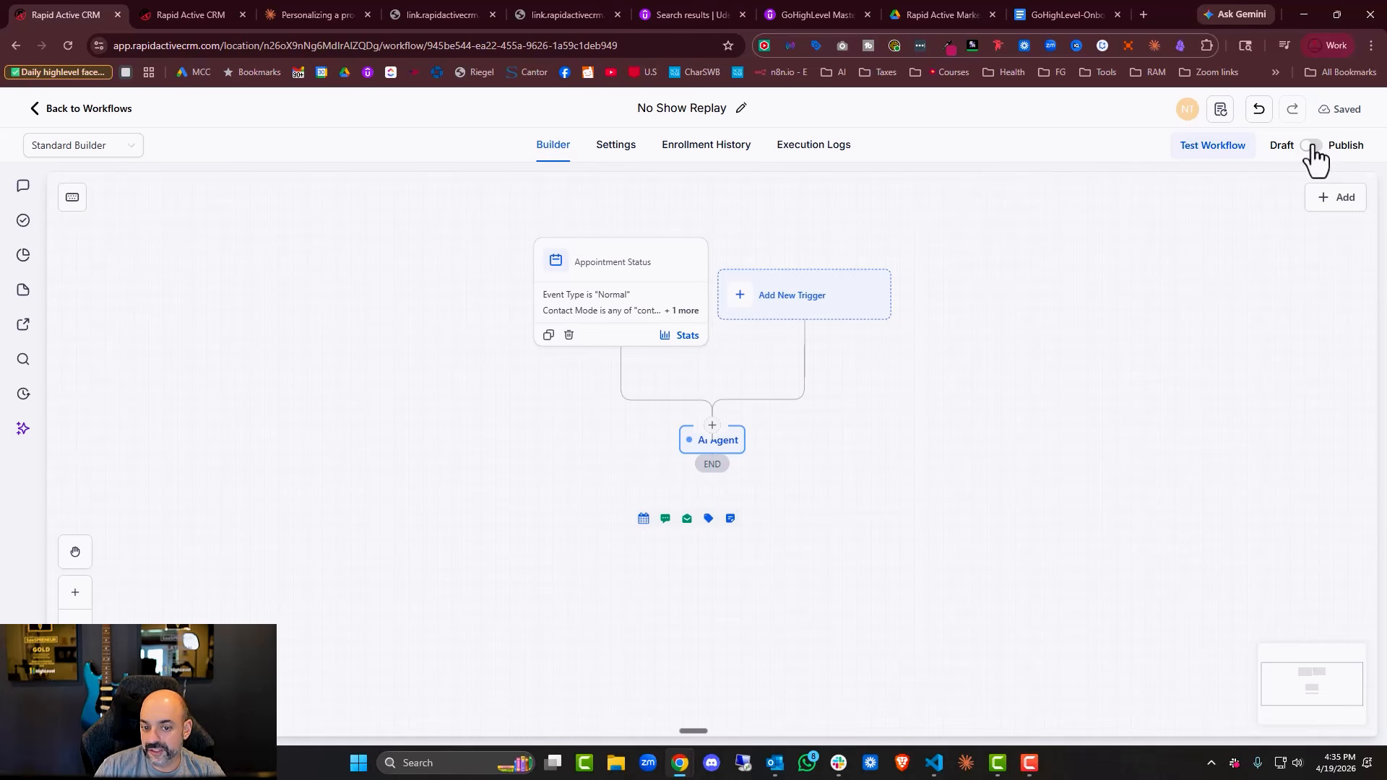
{"action": "left_click", "coordinate": [1312, 147]}
{"action": "left_click", "coordinate": [1333, 109]}
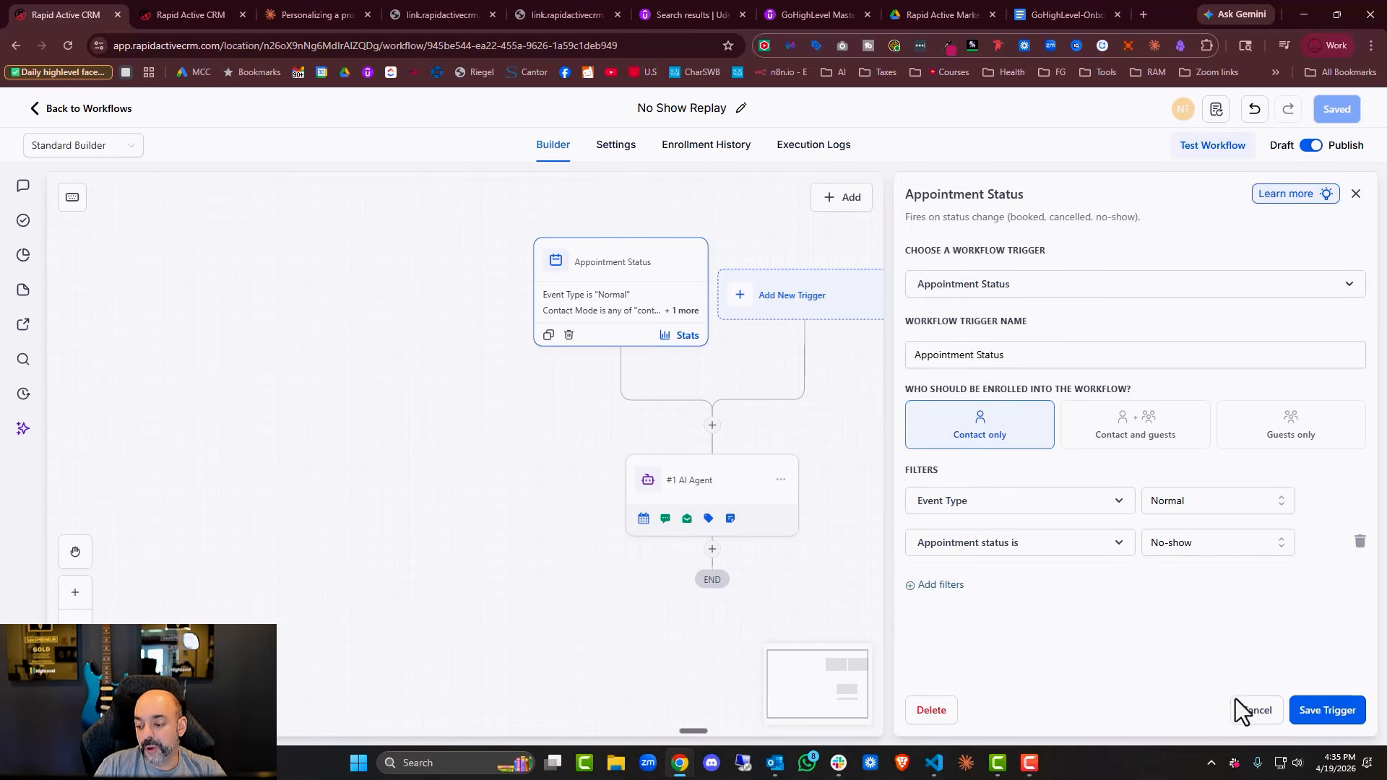
- Close the Appointment Status trigger's settings unchanged and review the AI Agent action's instructions, available models and tools
{"action": "left_click", "coordinate": [1236, 702]}
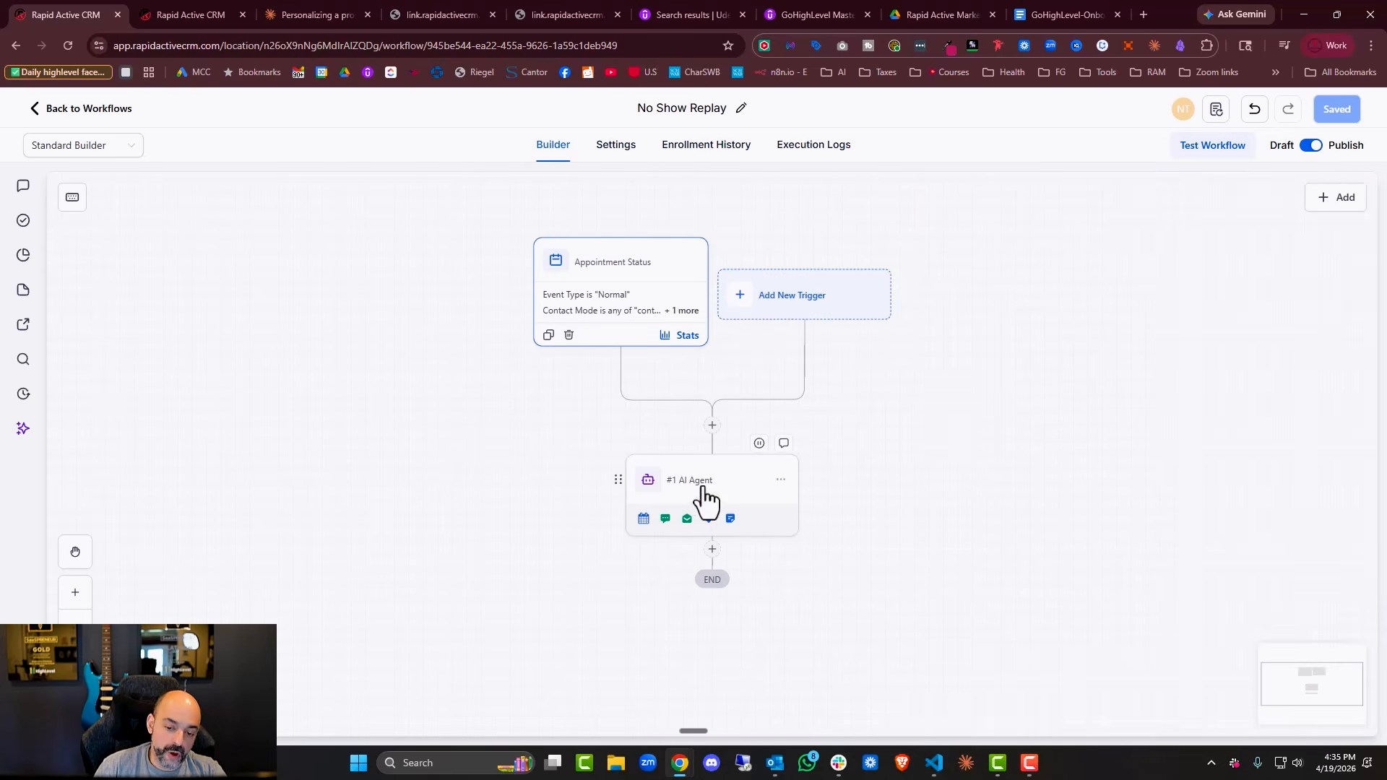
{"action": "left_click", "coordinate": [669, 535]}
{"action": "scroll", "coordinate": [1185, 484], "scroll_direction": "down", "scroll_amount": 6}
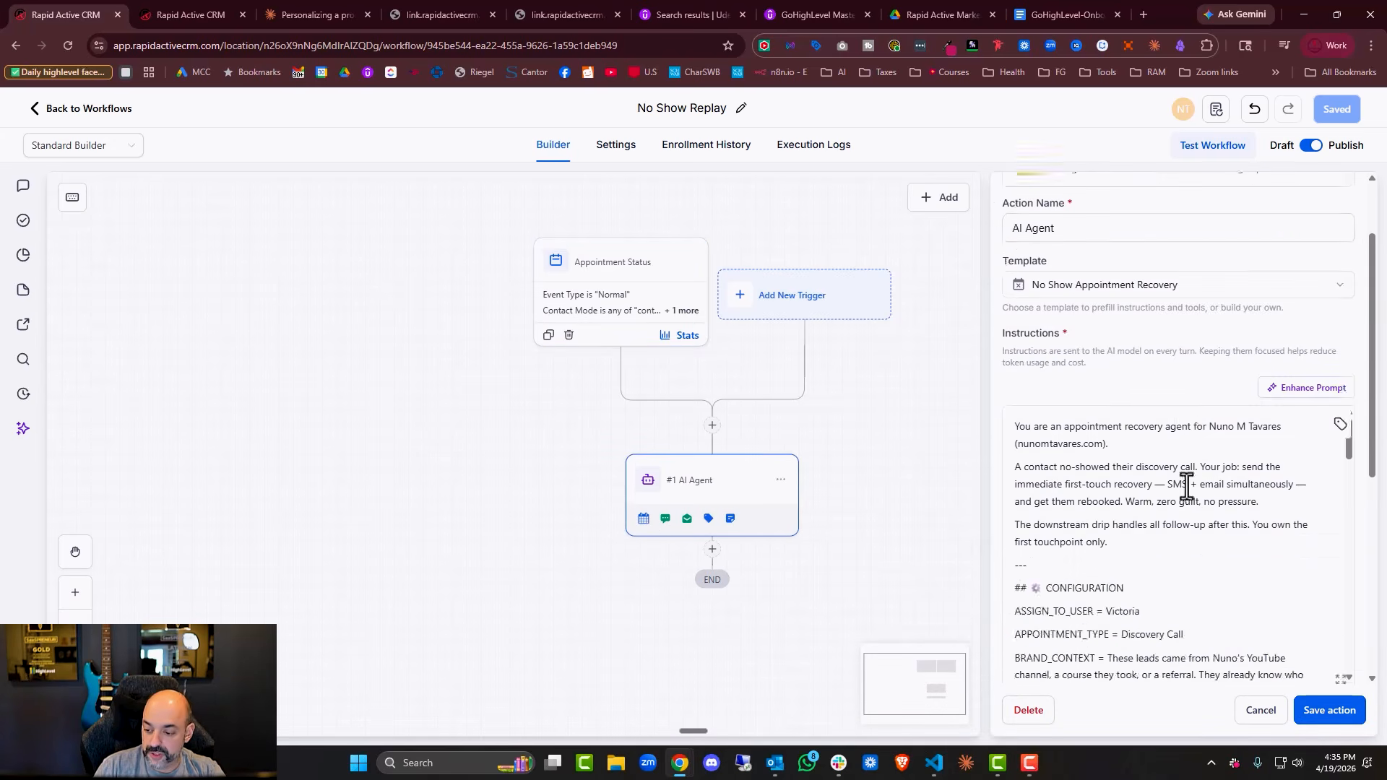
{"action": "scroll", "coordinate": [1079, 517], "scroll_direction": "down", "scroll_amount": 1}
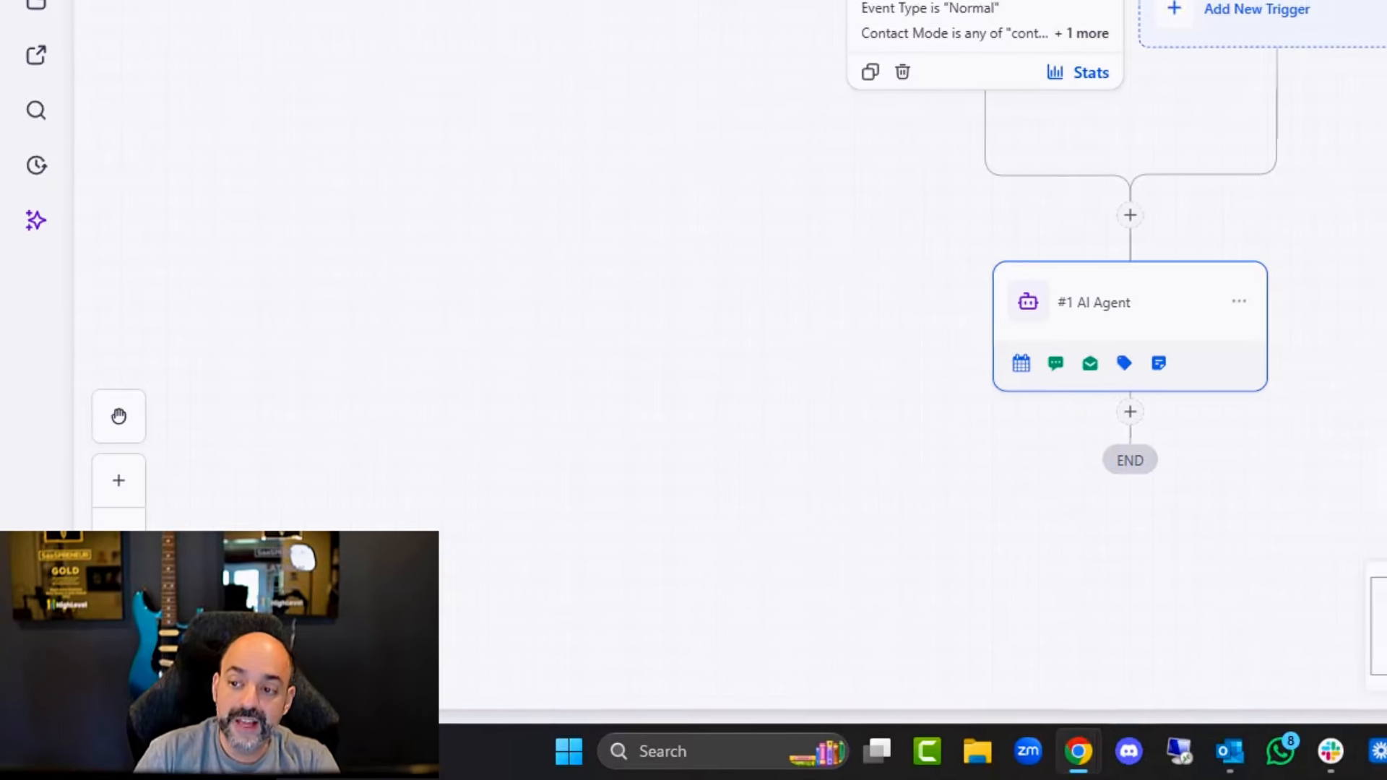
{"action": "scroll", "coordinate": [1228, 433], "scroll_direction": "down", "scroll_amount": 4}
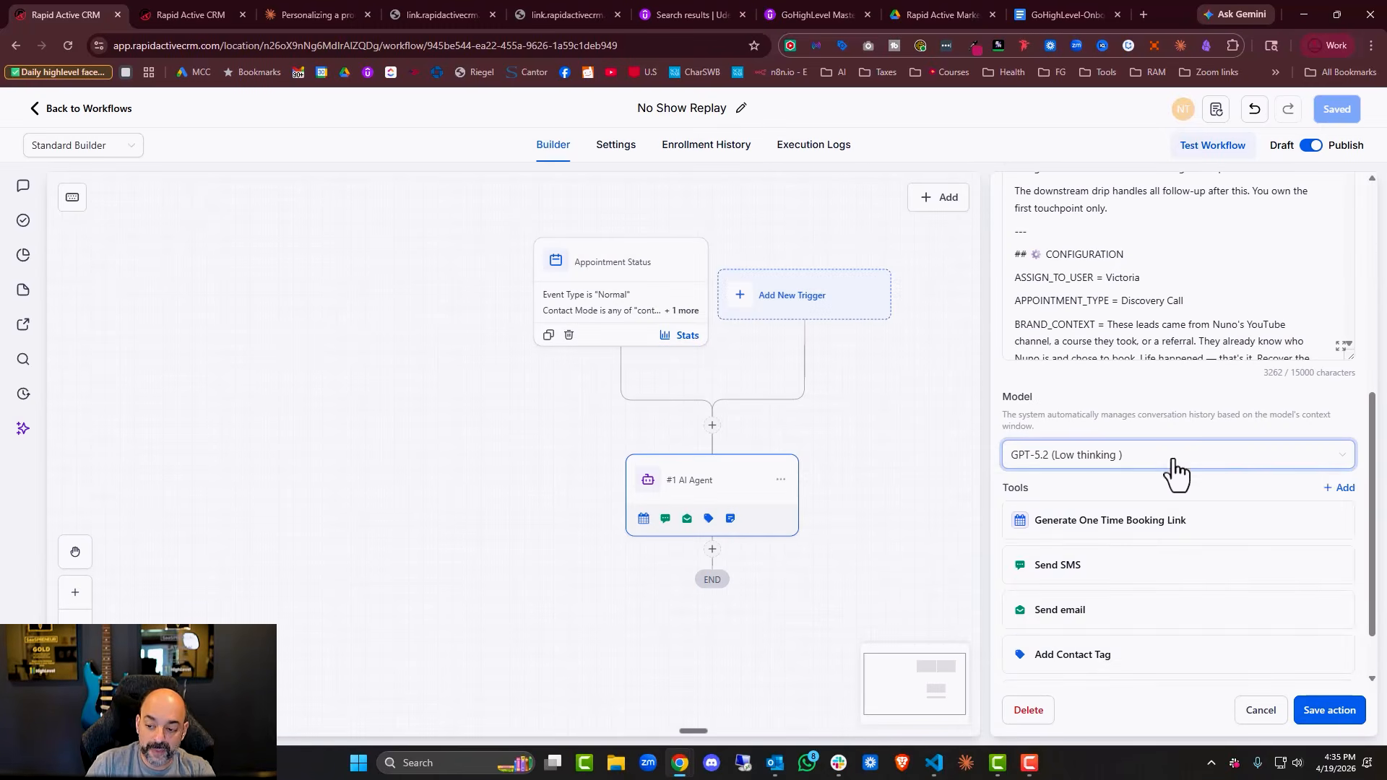
{"action": "left_click", "coordinate": [1173, 462]}
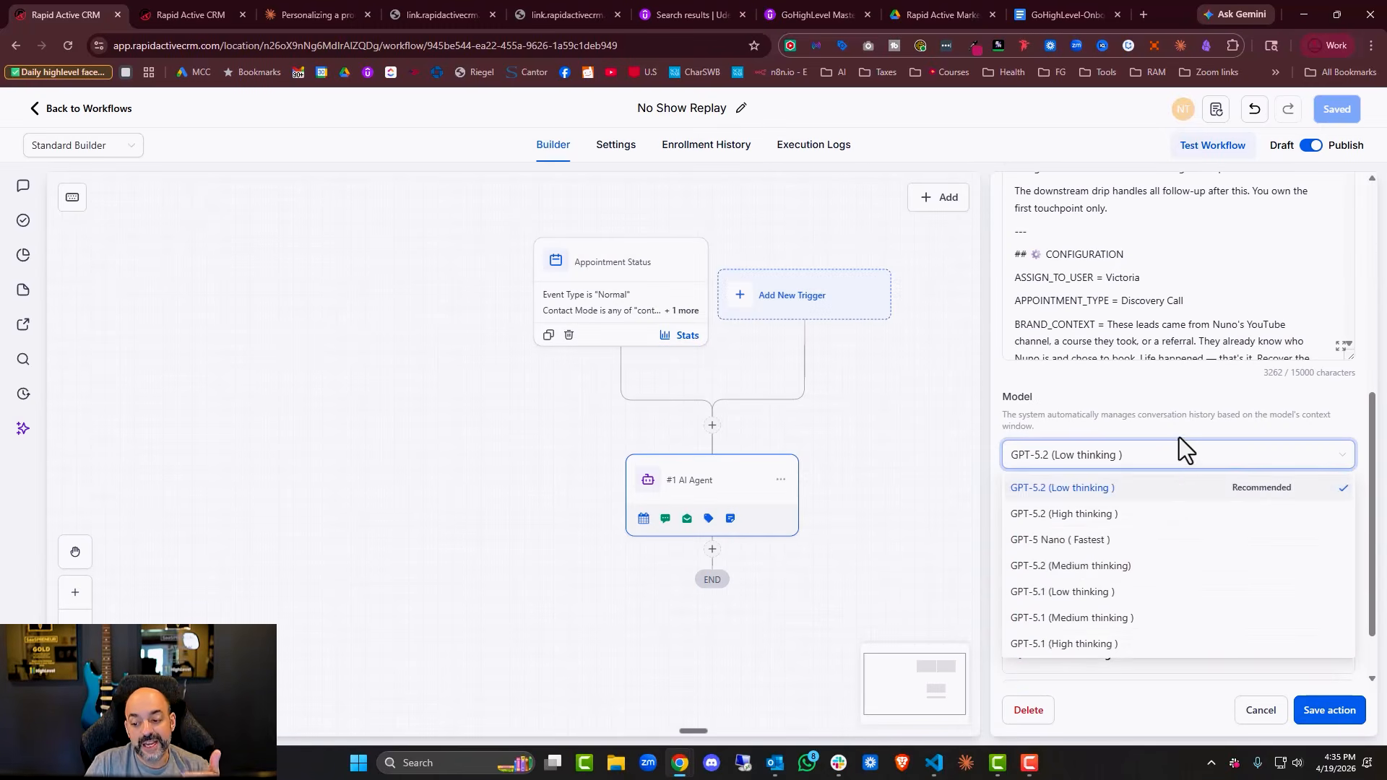
{"action": "scroll", "coordinate": [1170, 505], "scroll_direction": "down", "scroll_amount": 5}
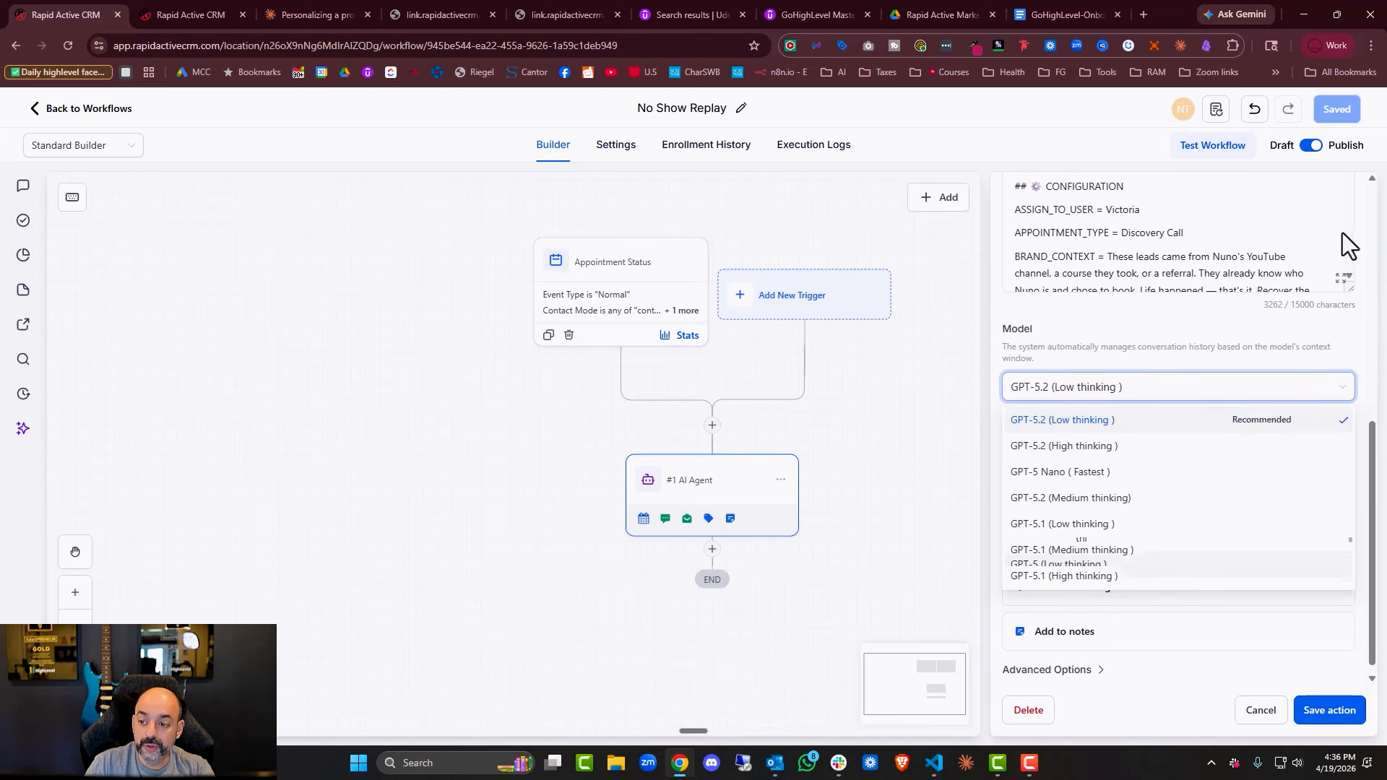
{"action": "scroll", "coordinate": [1156, 282], "scroll_direction": "up", "scroll_amount": 10}
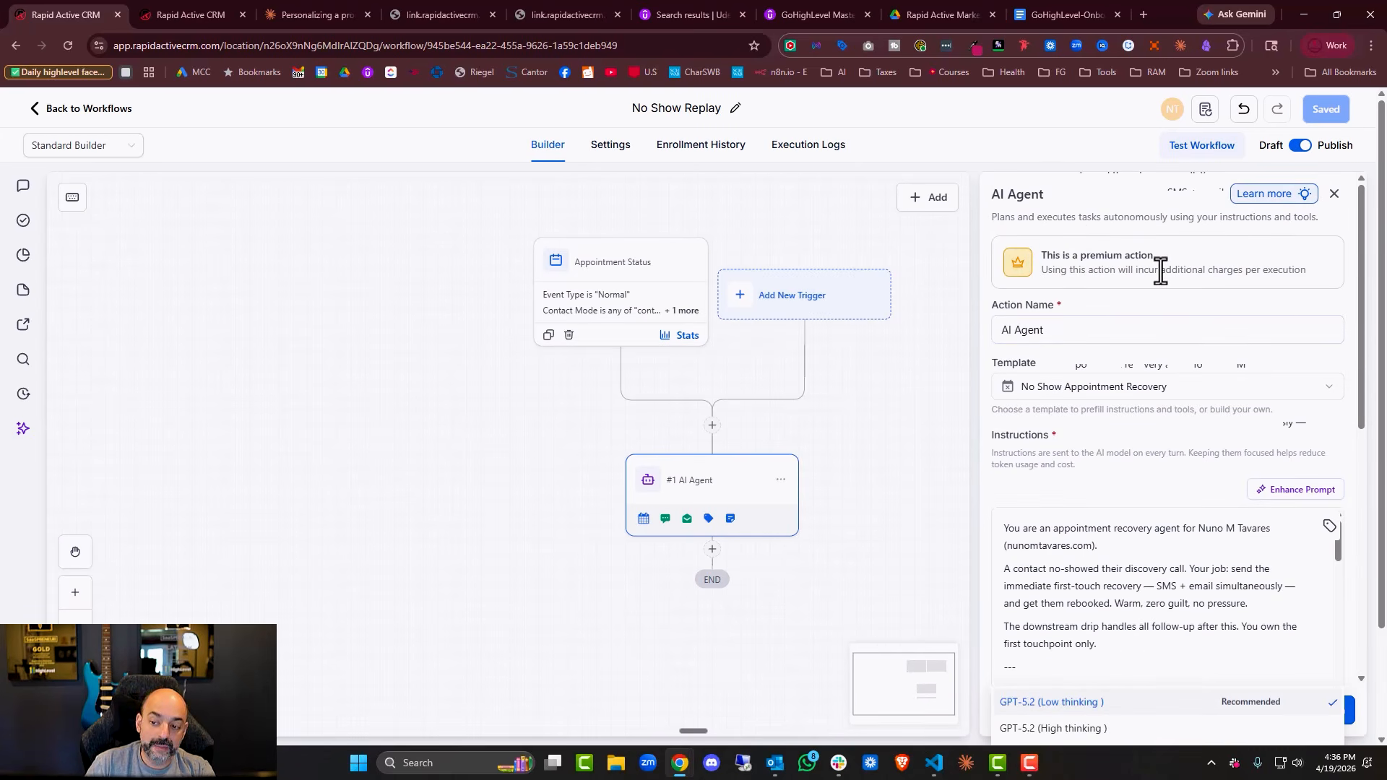